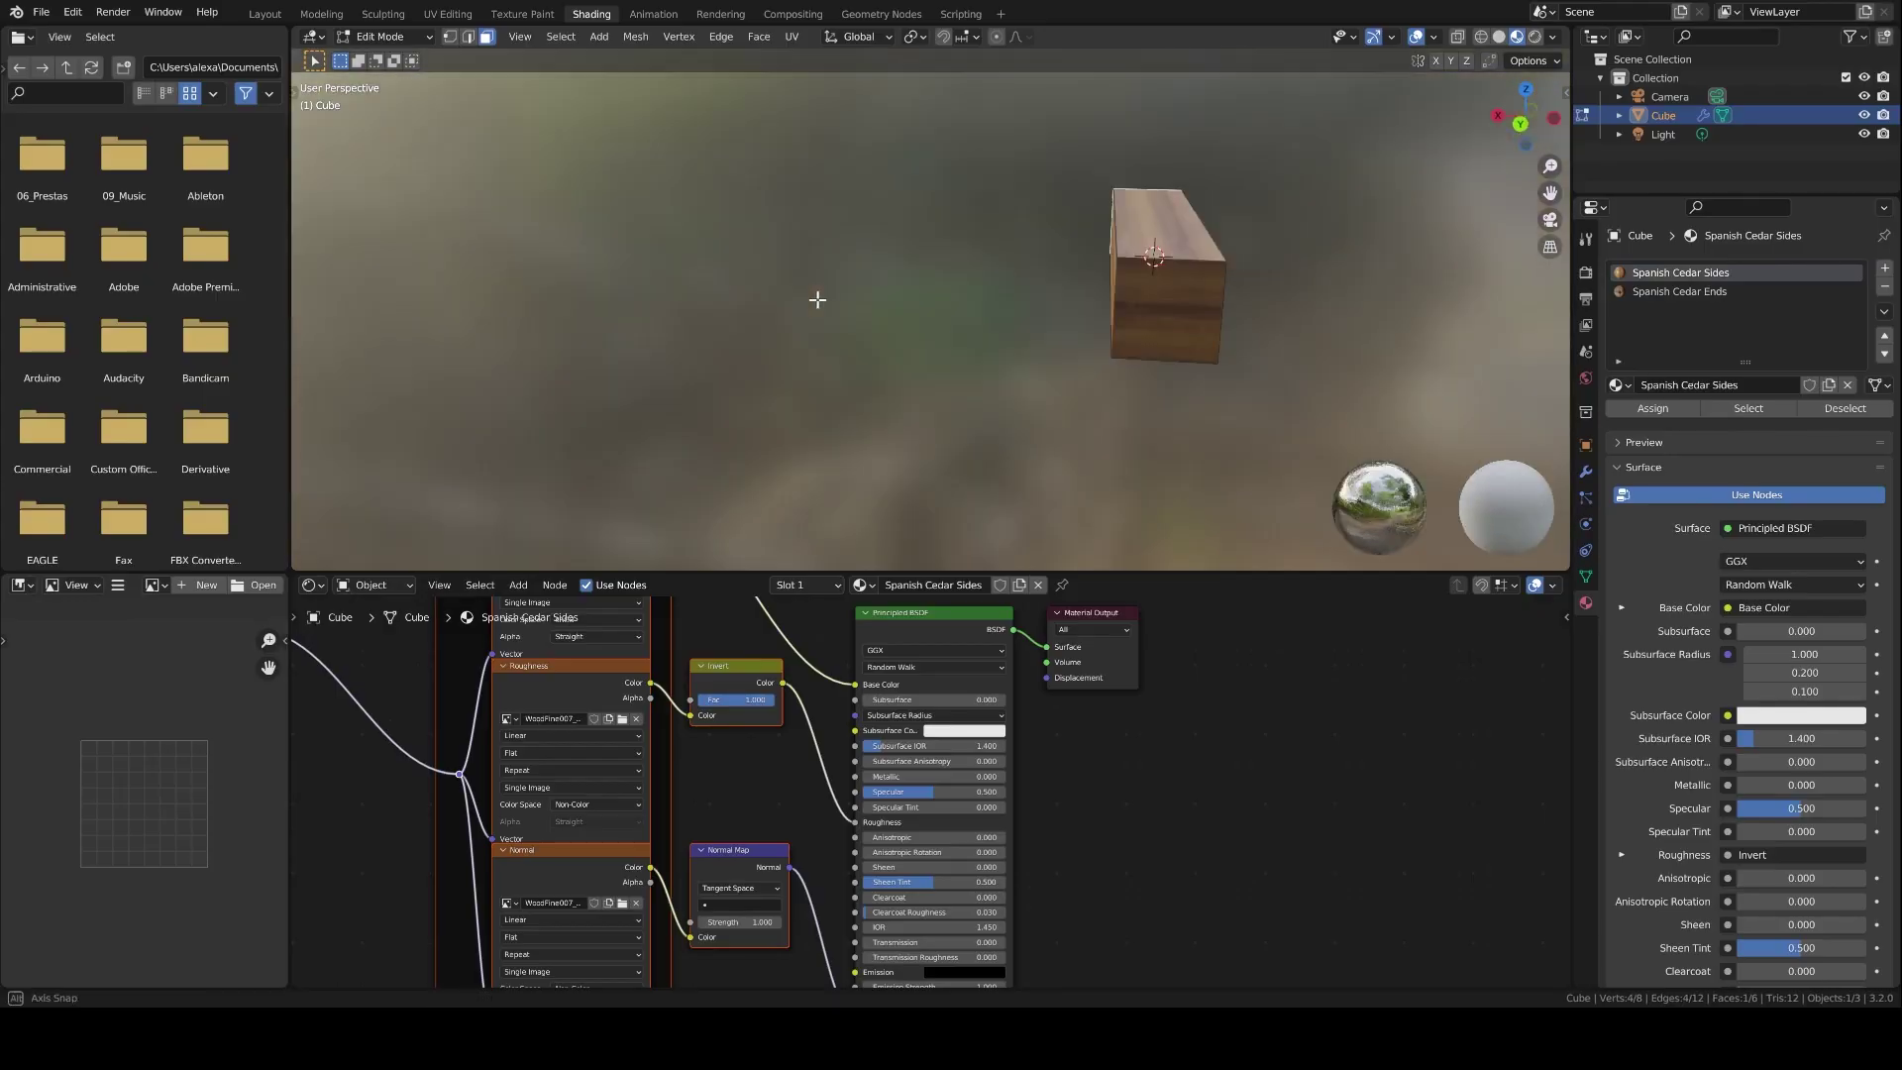
# Assign the Spanish Cedar Ends material to the cube's end faces.
pyautogui.click(1706, 291)
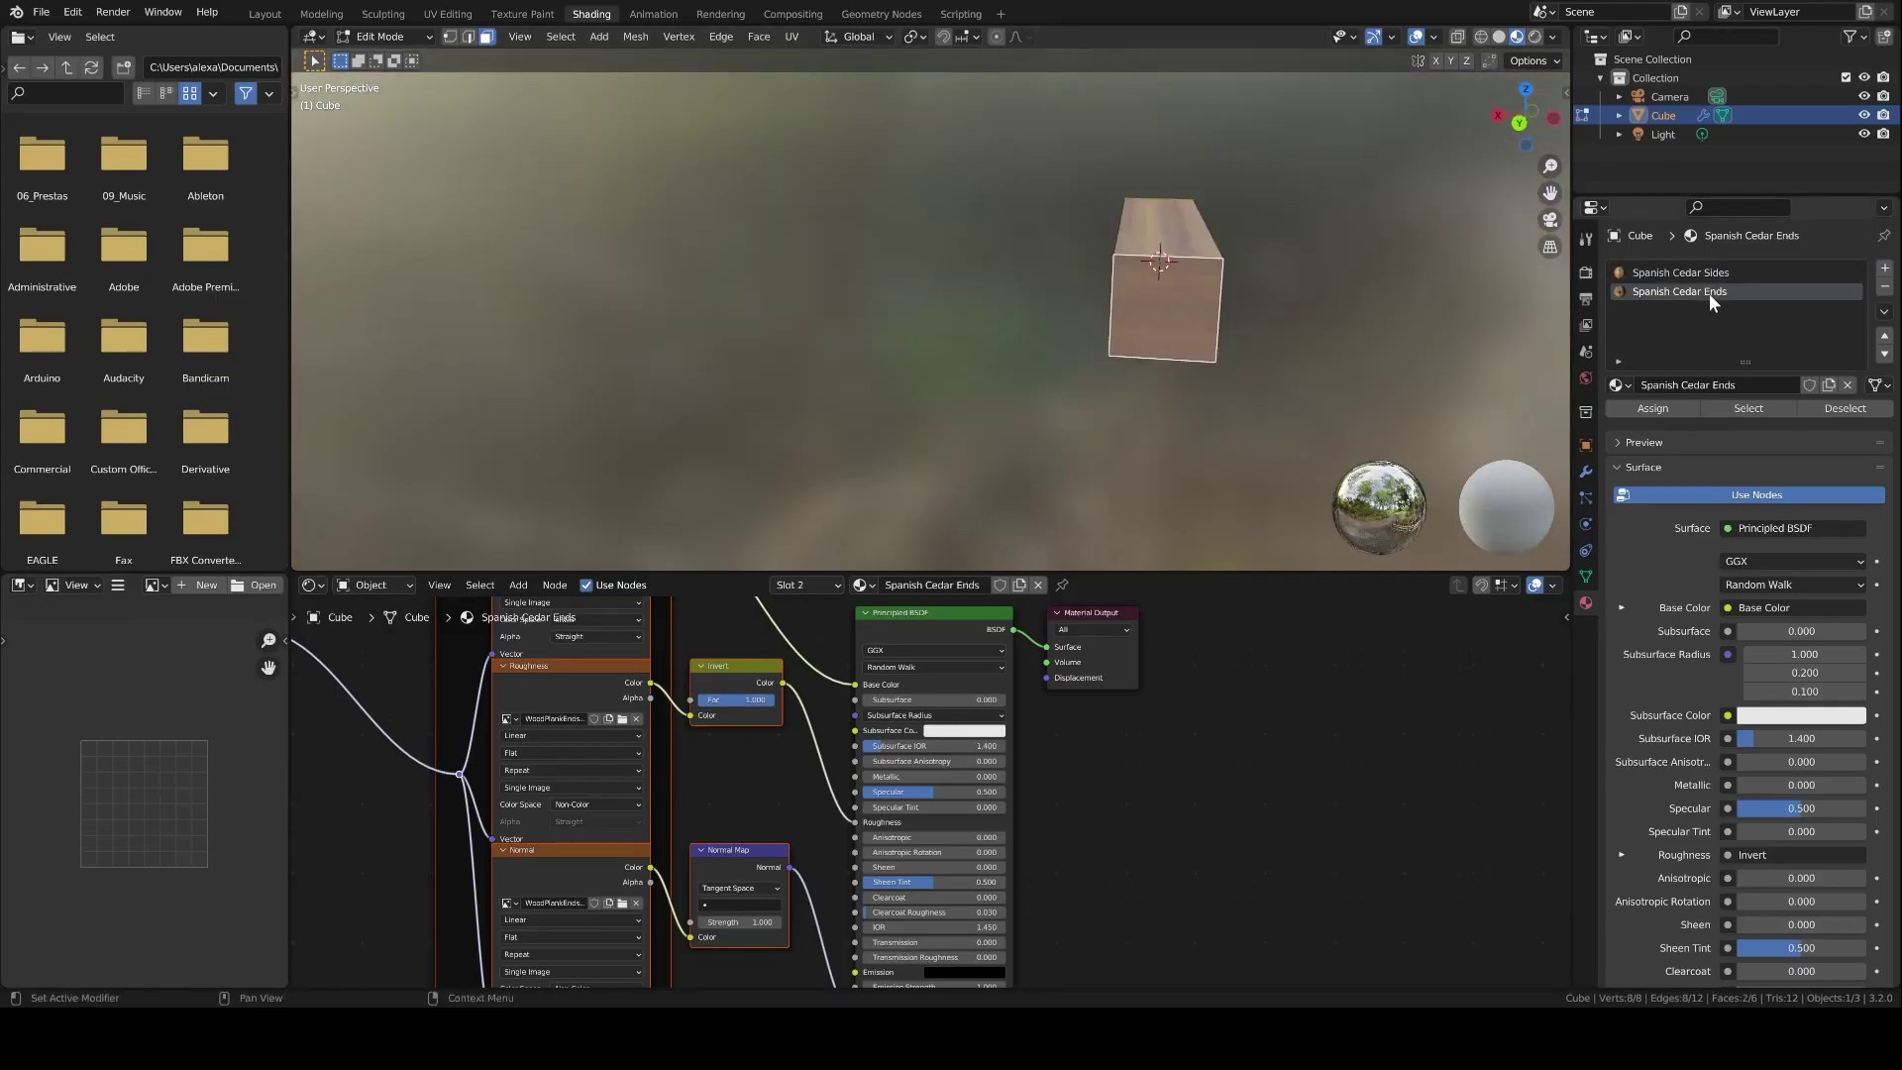
pyautogui.click(1664, 410)
pyautogui.moveTo(1474, 394); pyautogui.dragTo(1121, 287, button='middle')
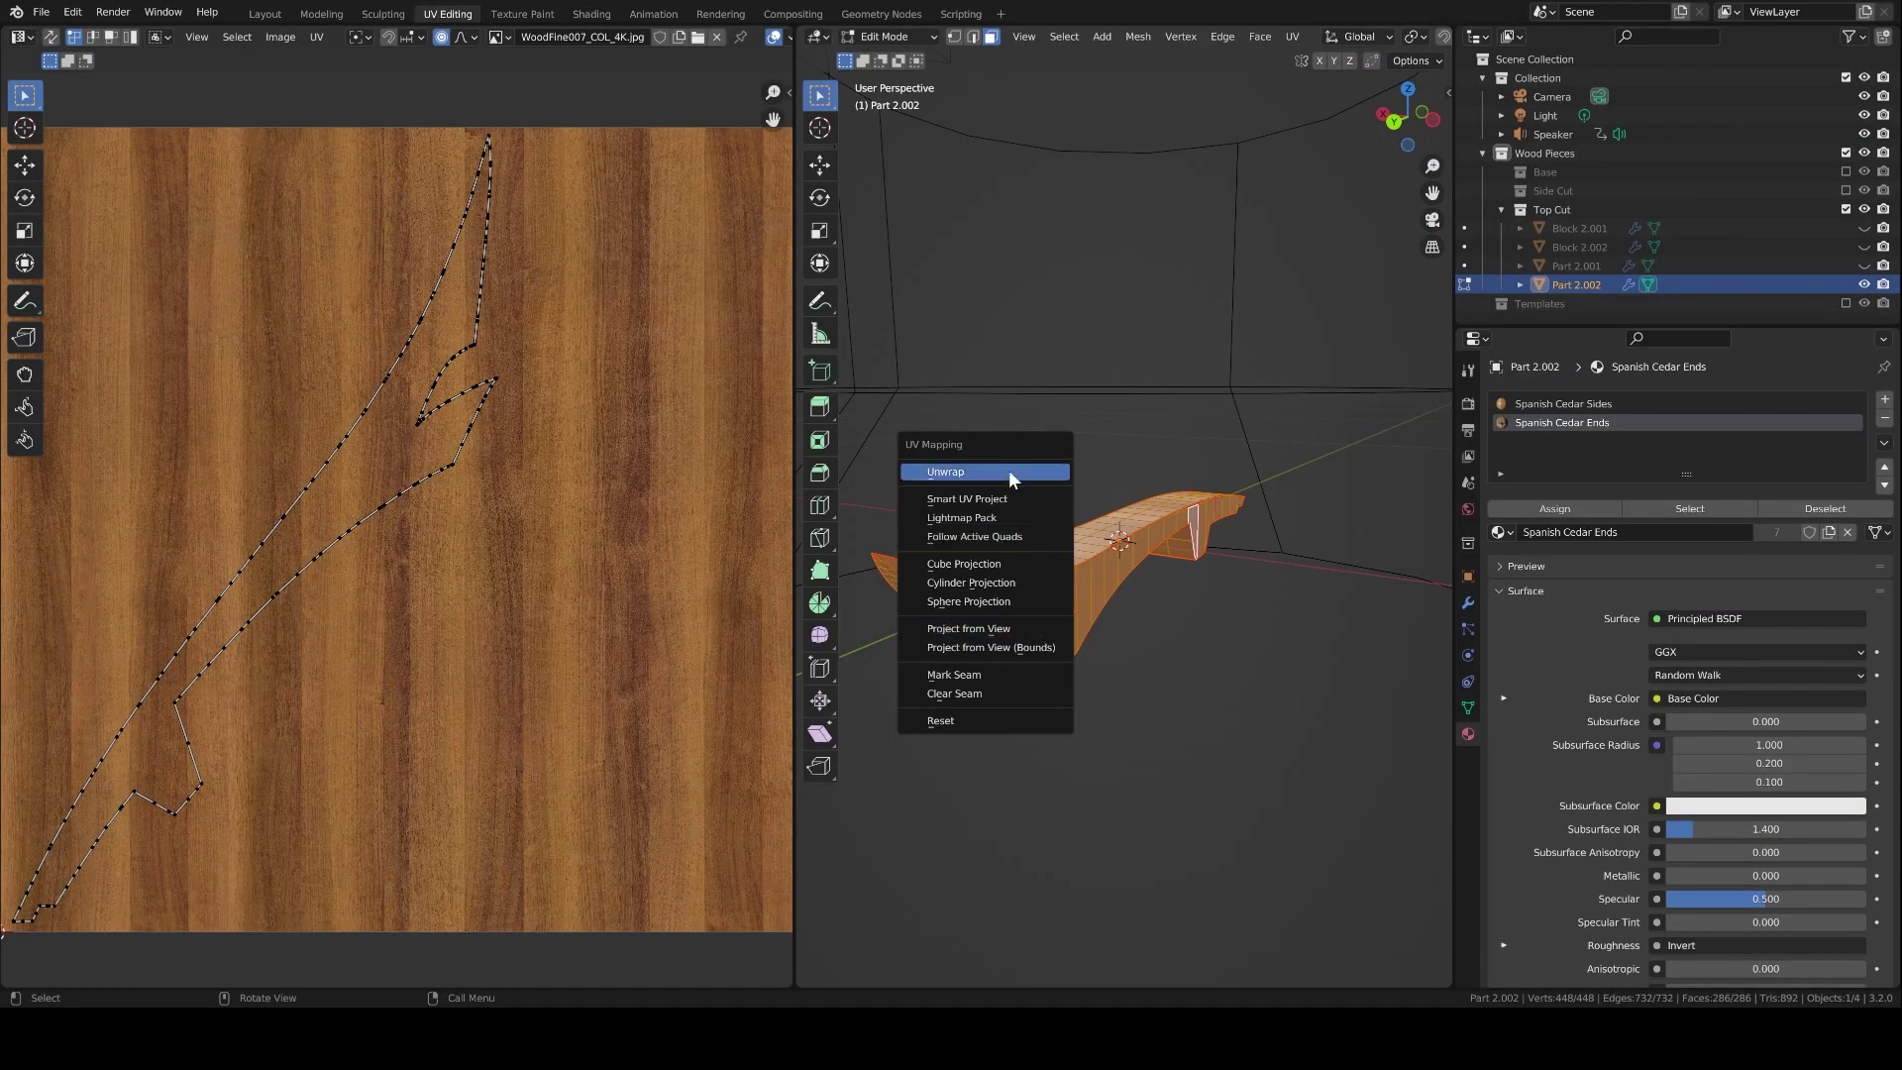
# UV-unwrap the bow part and set the point light power to 100 W.
pyautogui.click(1008, 470)
pyautogui.scroll(-2, 662, 622)
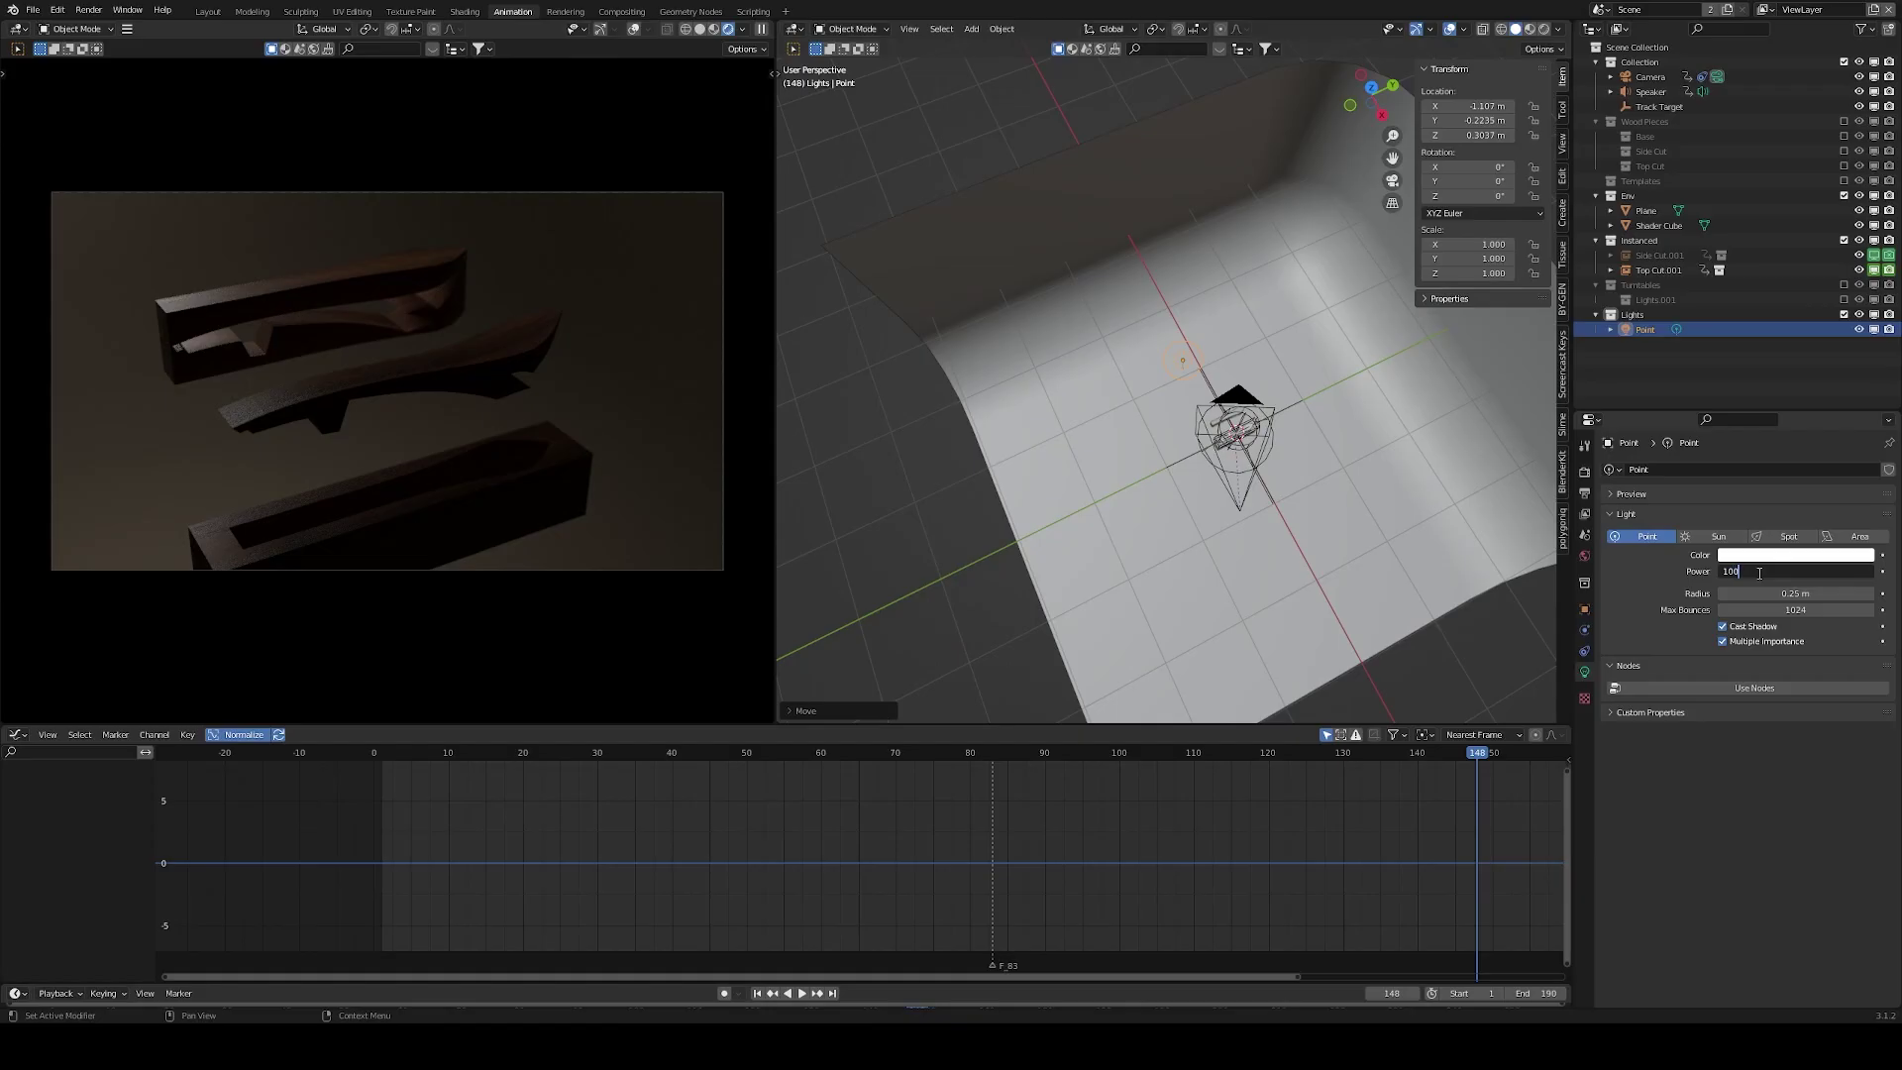
pyautogui.press('Return')
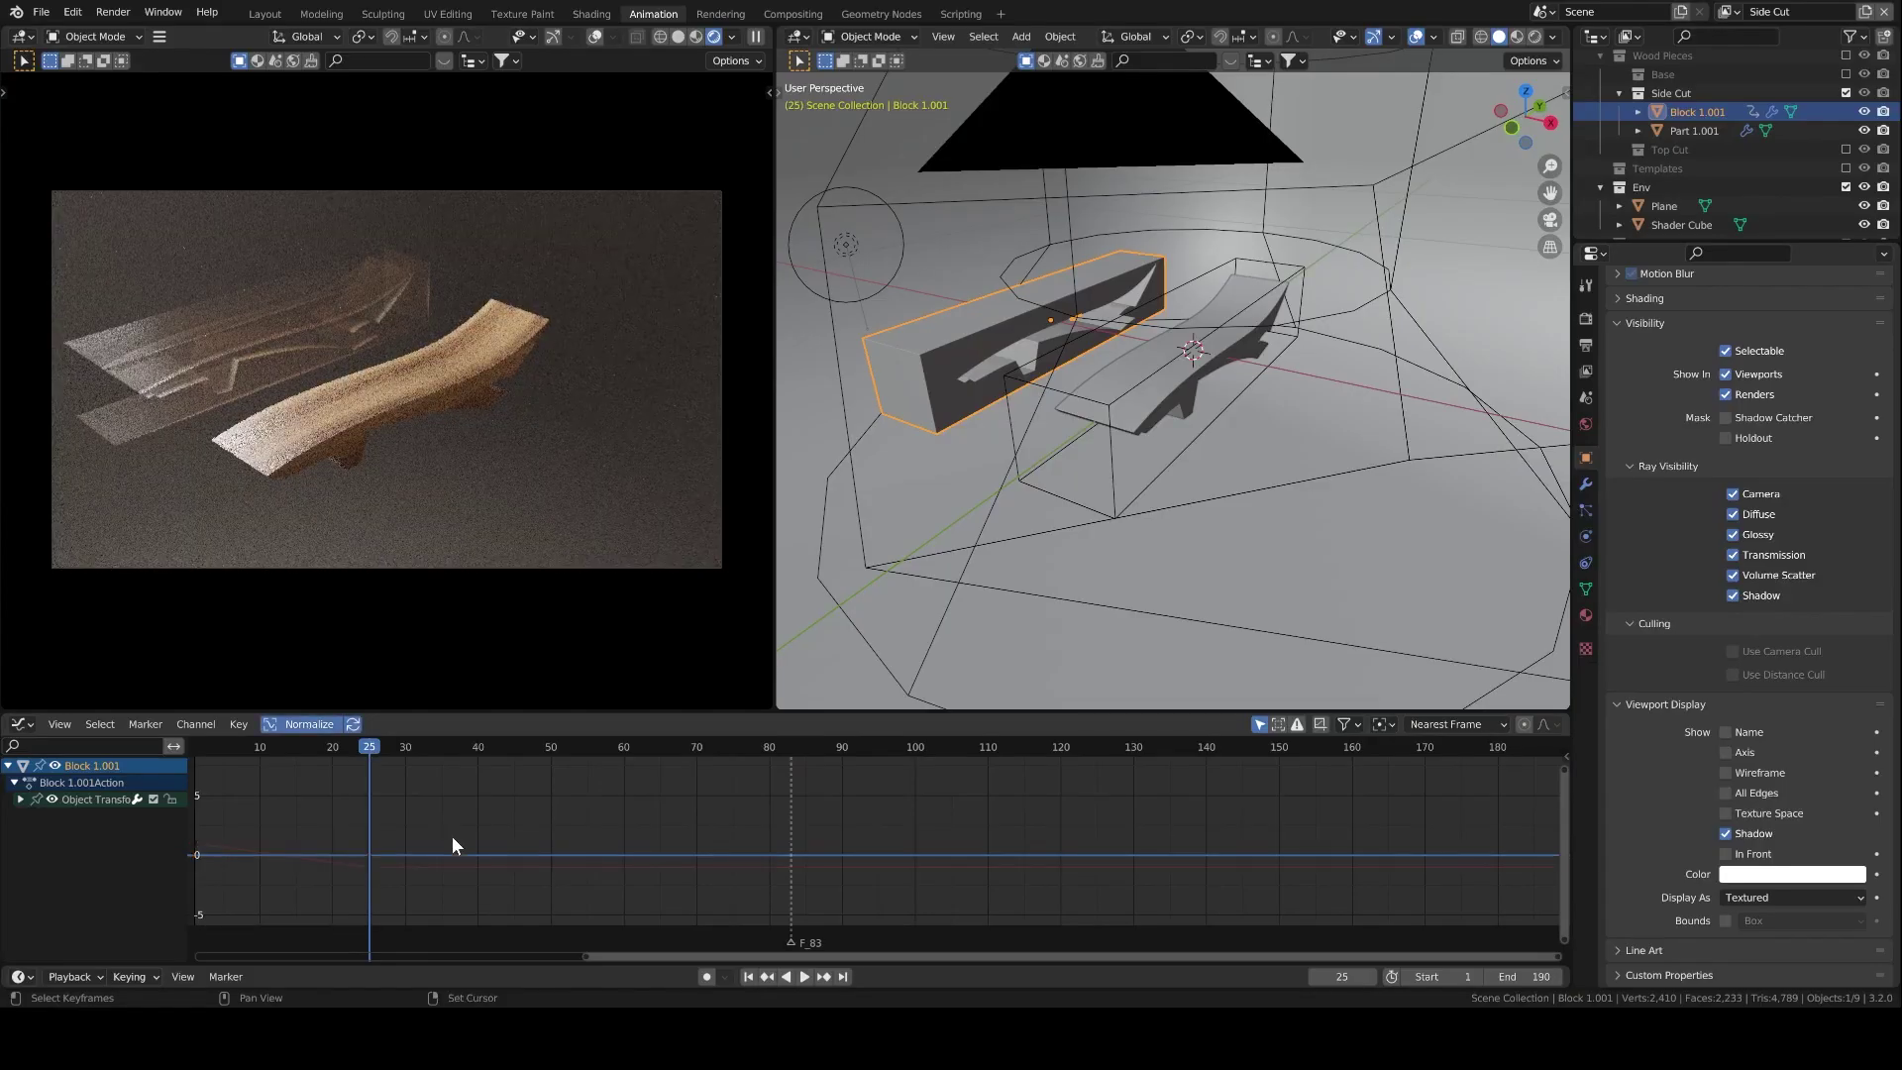
# Play back the block animation, then add a Boolean modifier to Part 1.001.
pyautogui.press('space')
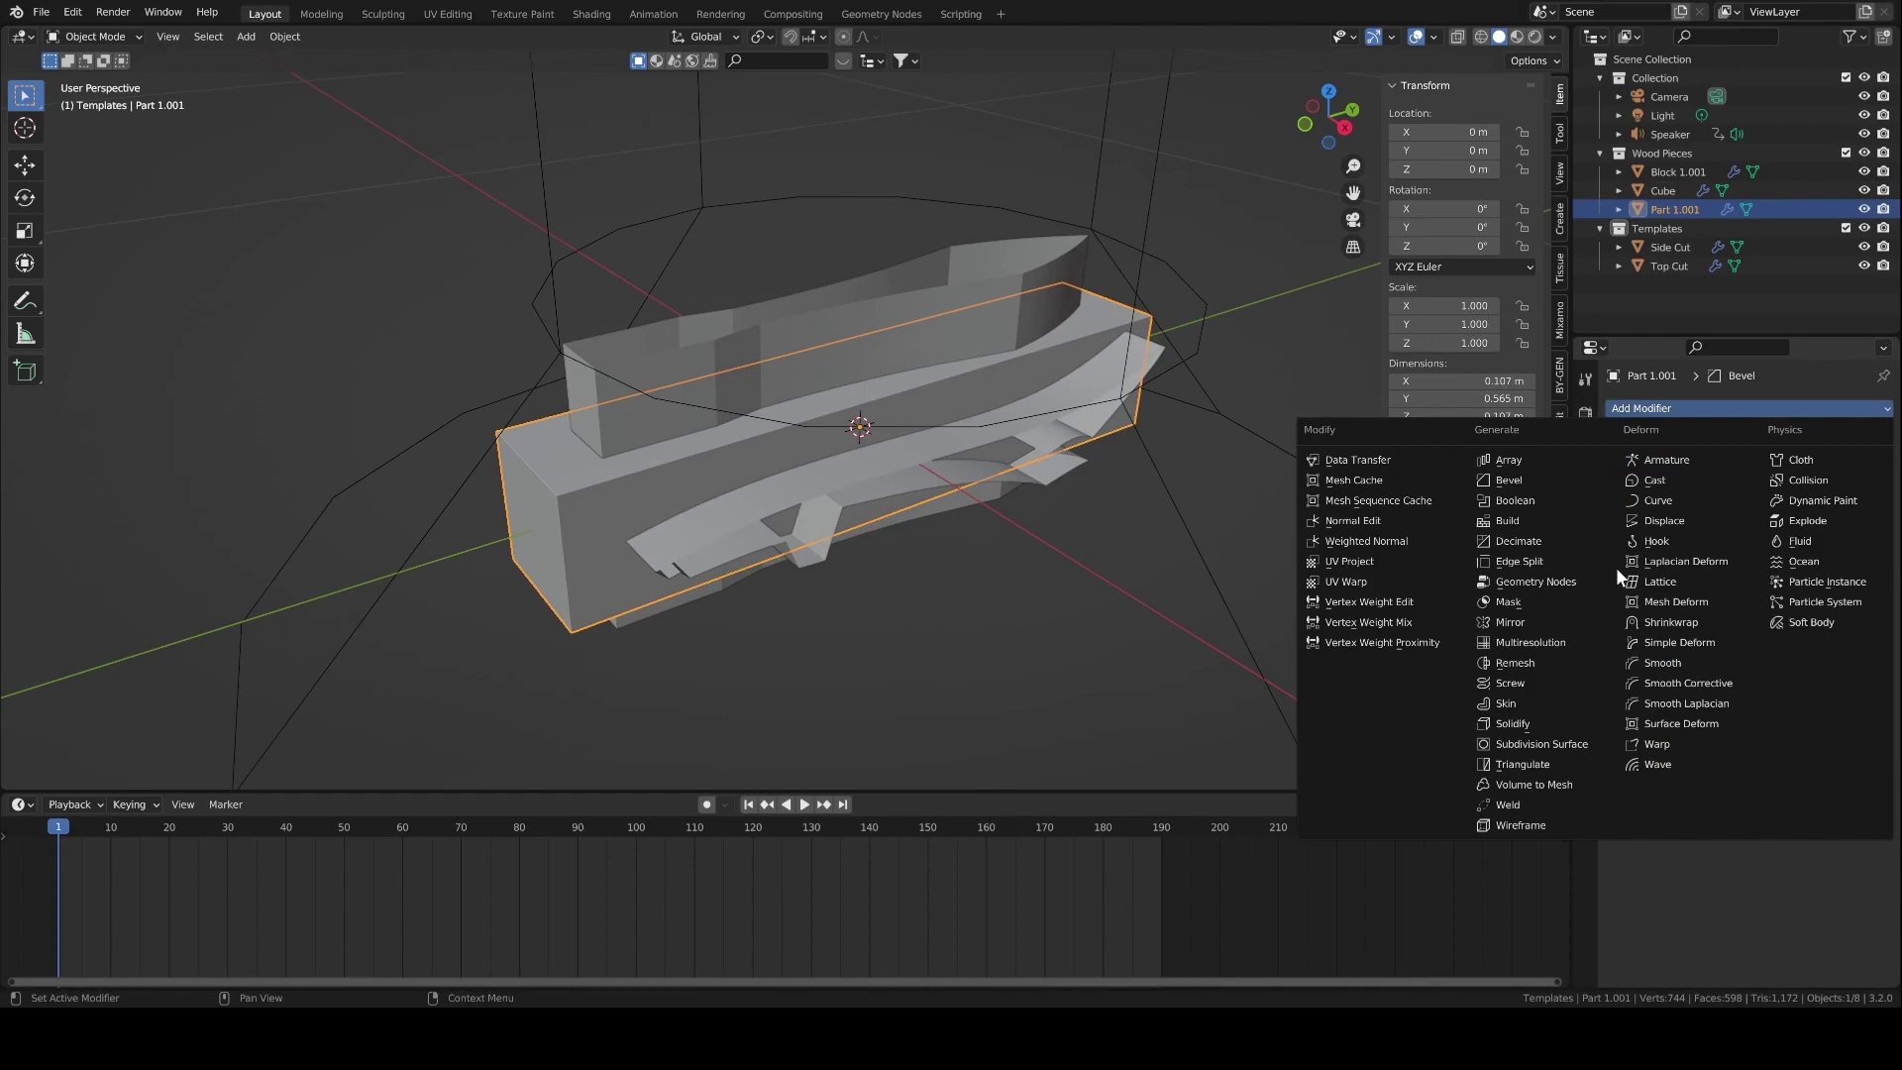
pyautogui.click(1555, 502)
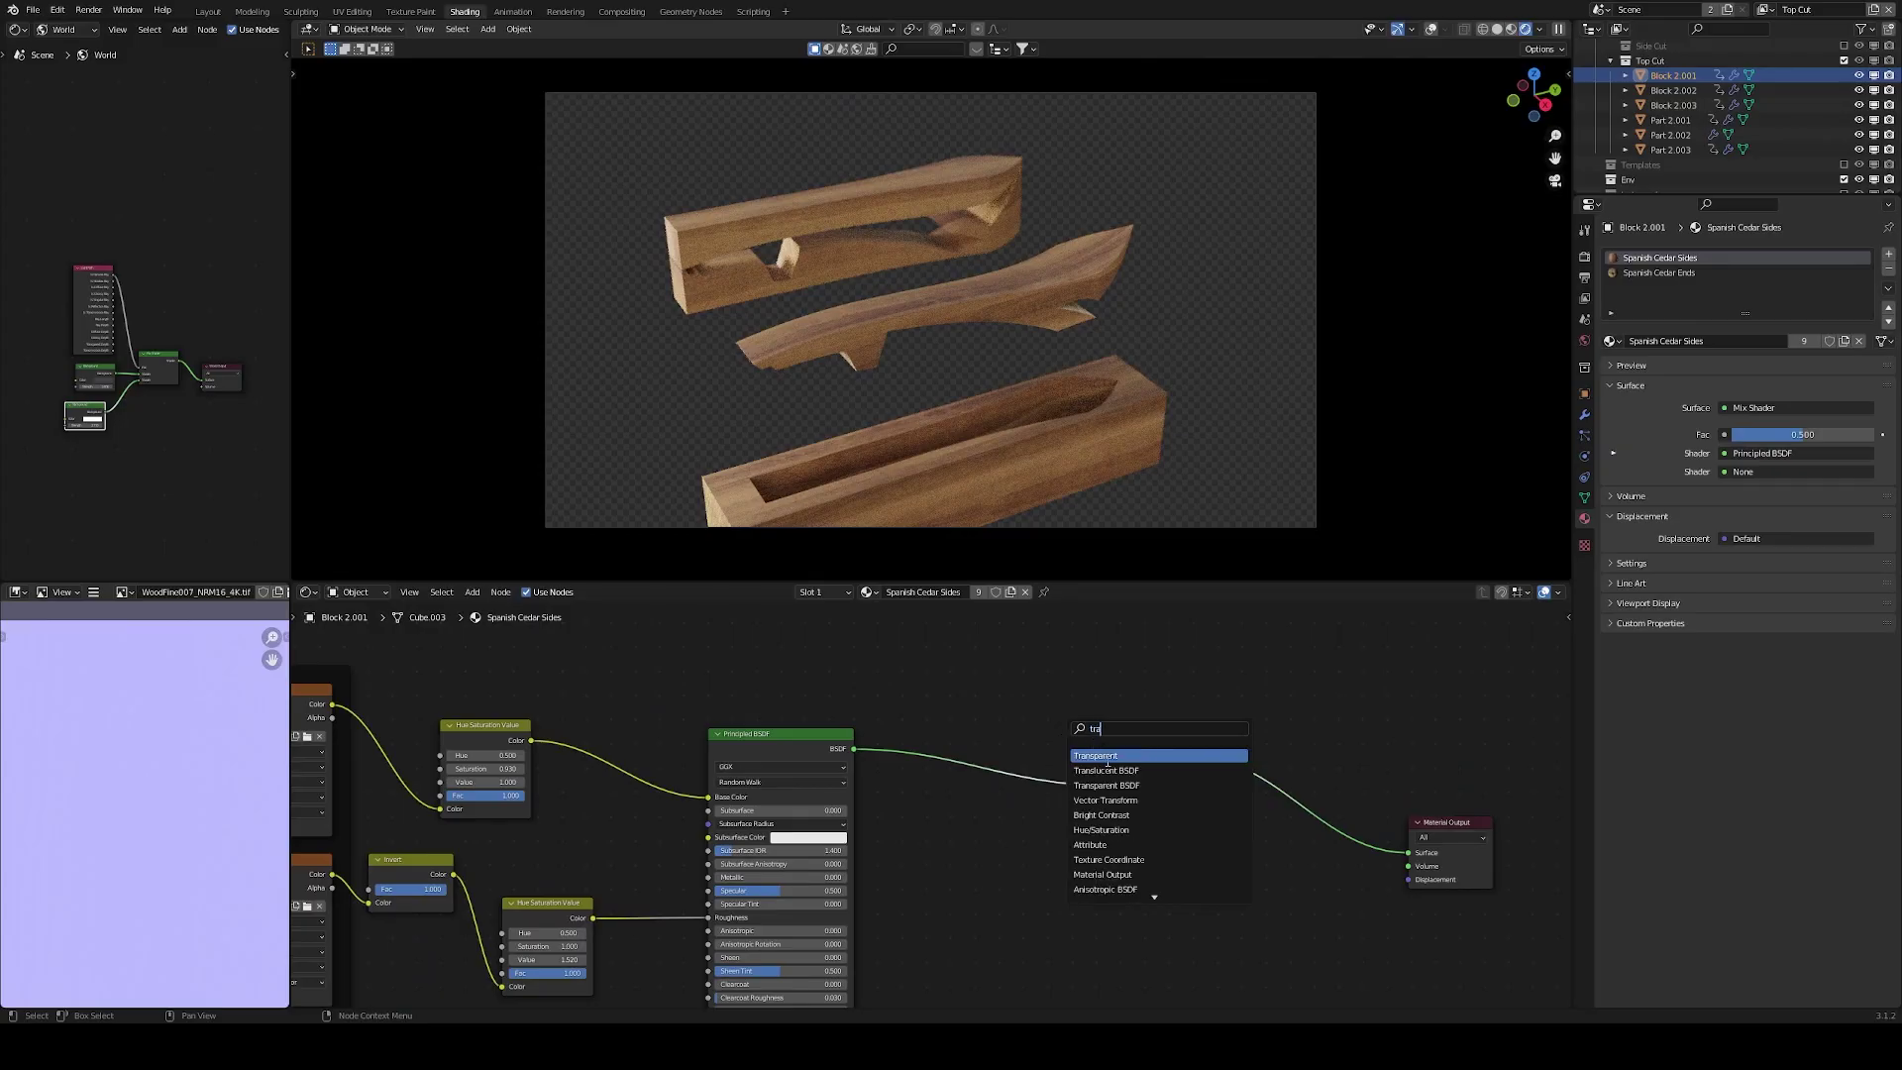
# Insert a Transparent shader, then resize the cube into a 0.107 × 0.565 × 0.107 m bar.
pyautogui.click(1106, 757)
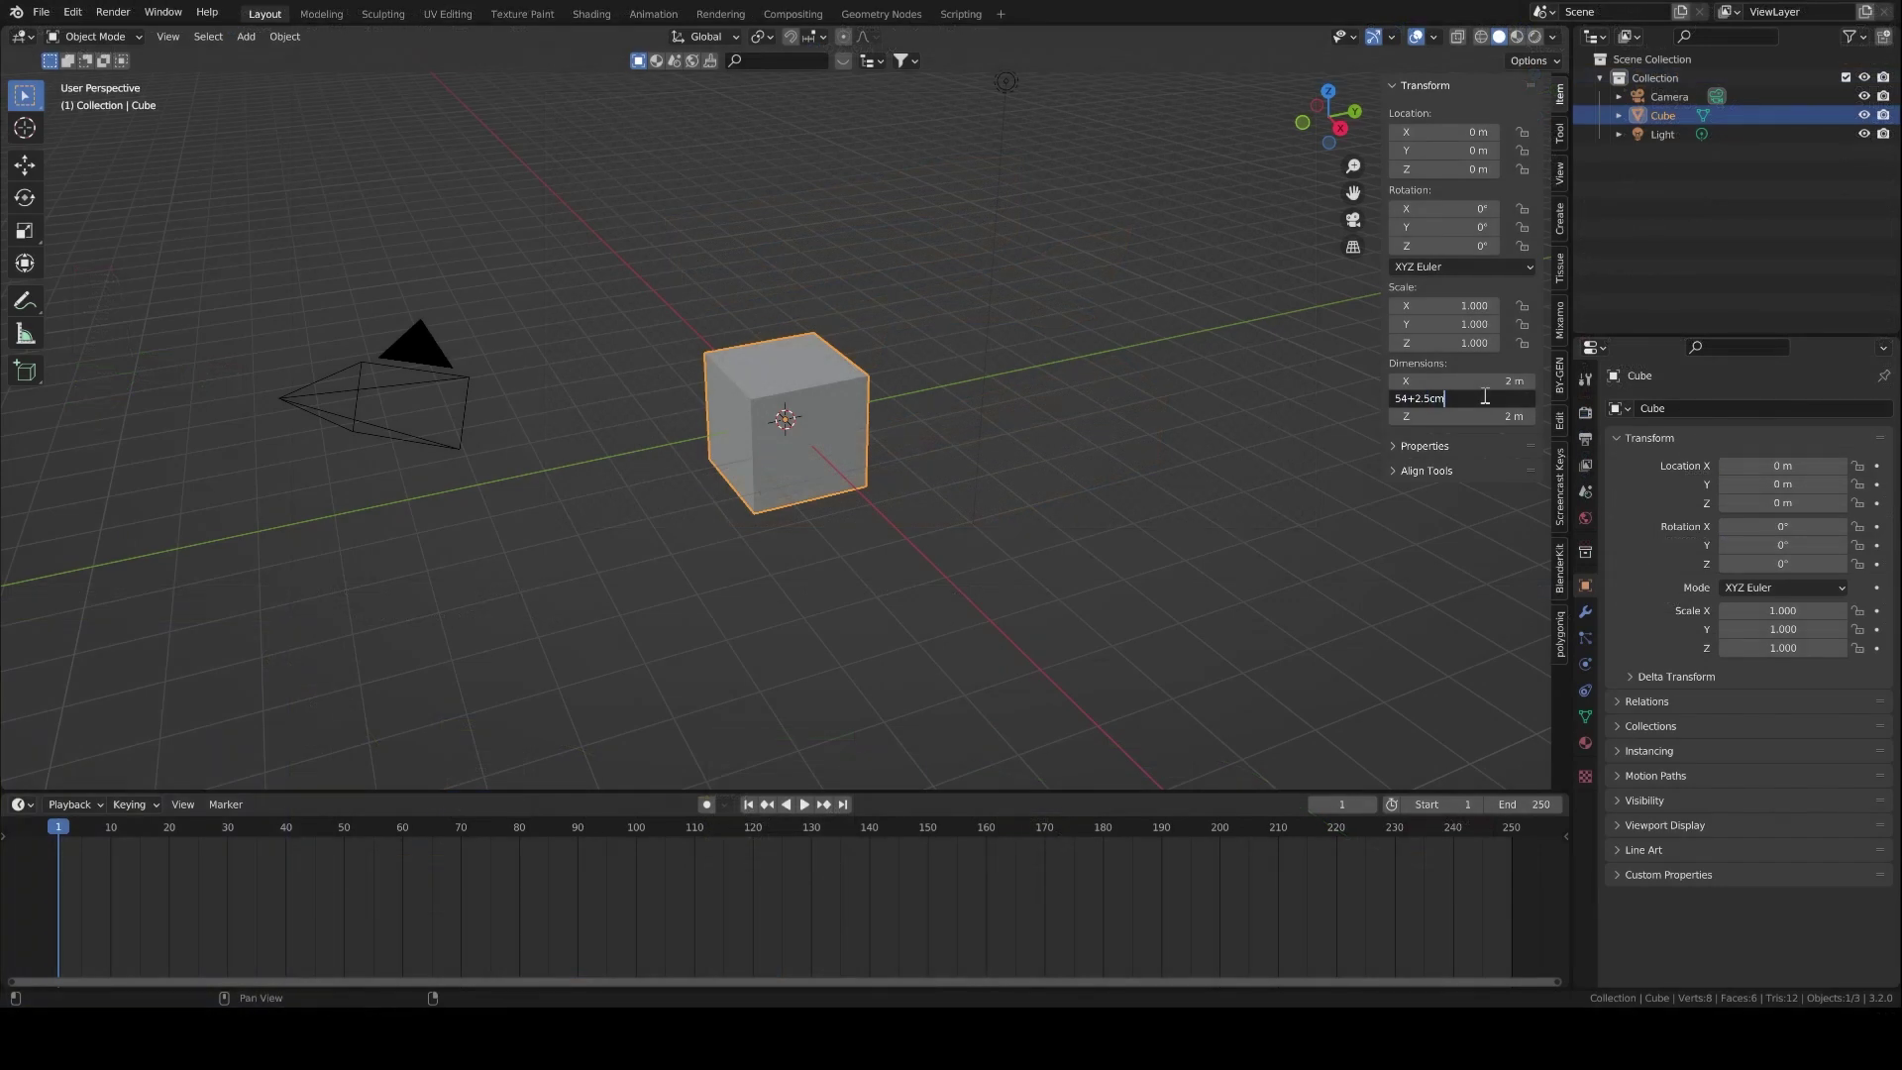
pyautogui.press('Tab')
pyautogui.write('8.25+2.5')
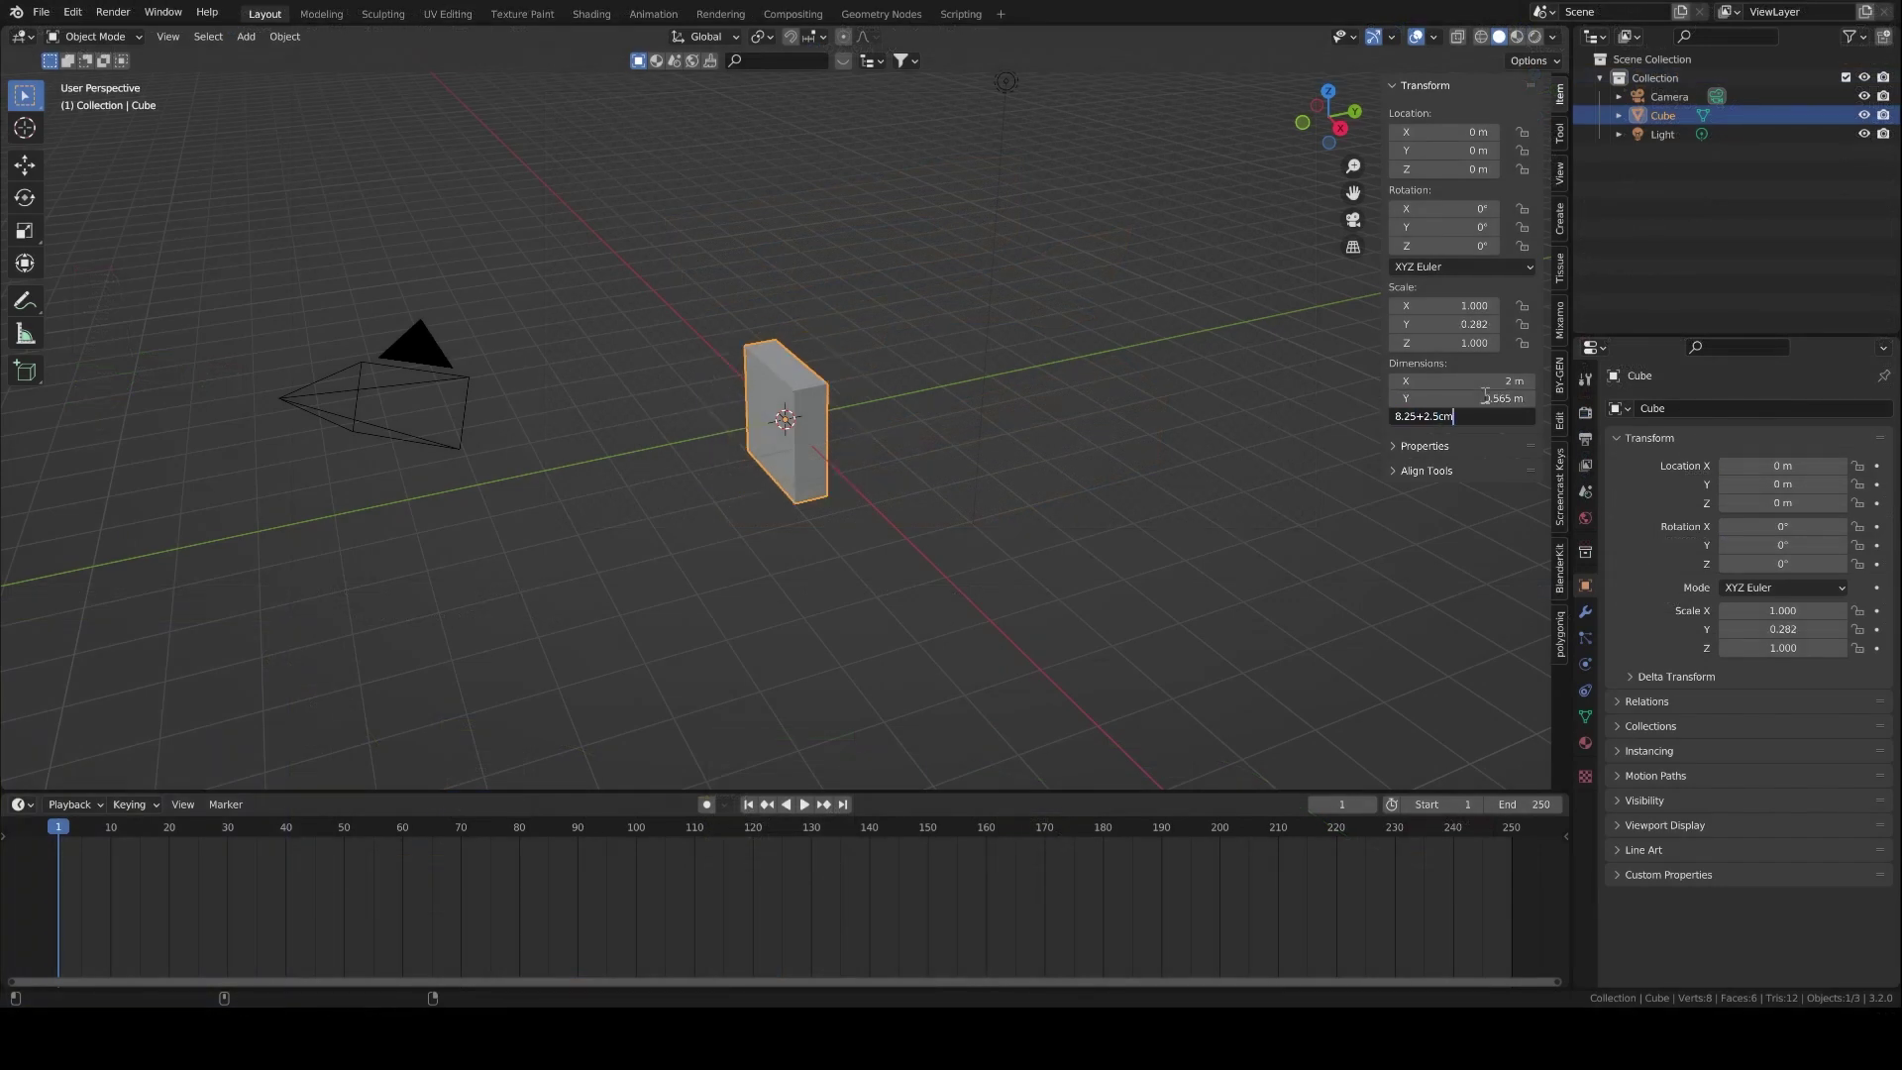
pyautogui.write('cm')
pyautogui.press('Return')
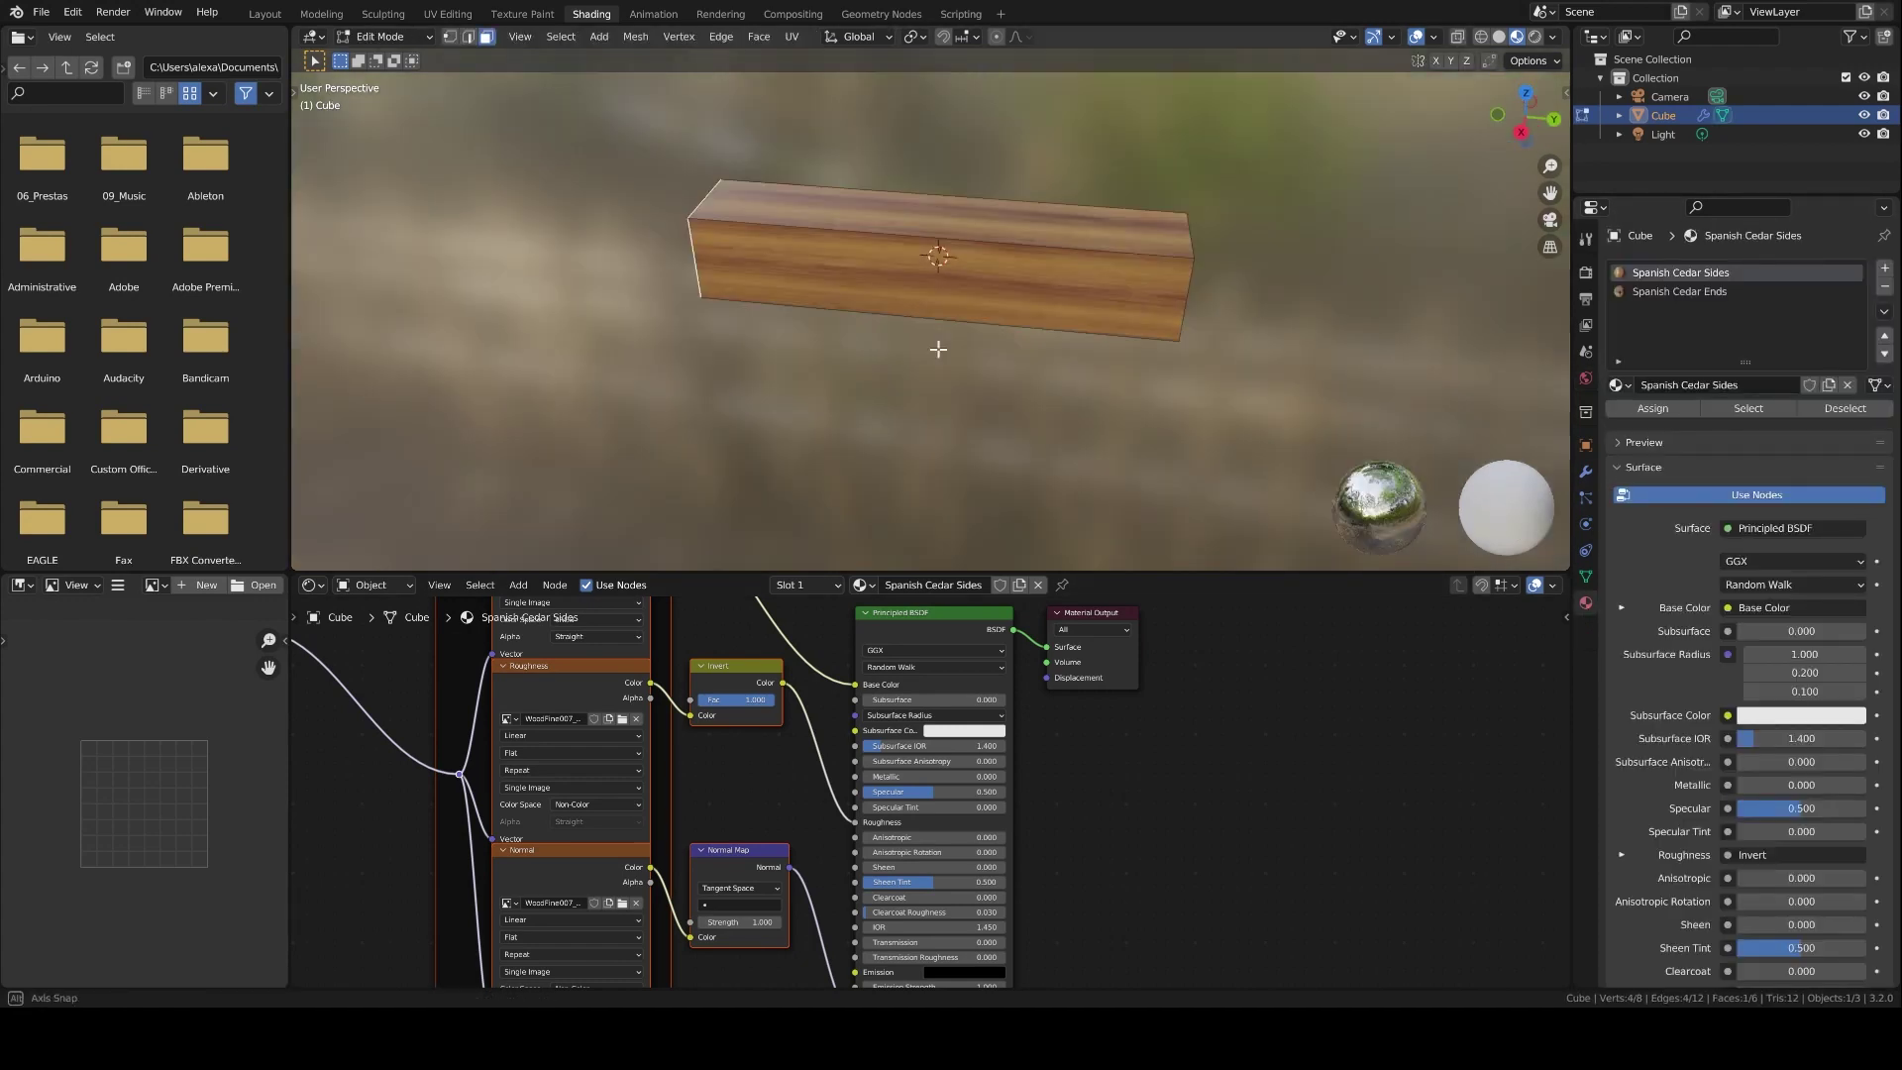
# Give both end faces of the bar the Spanish Cedar Ends material.
pyautogui.moveTo(939, 349); pyautogui.dragTo(1159, 298, button='middle')
pyautogui.keyDown('shift'); pyautogui.click(1159, 297); pyautogui.keyUp('shift')
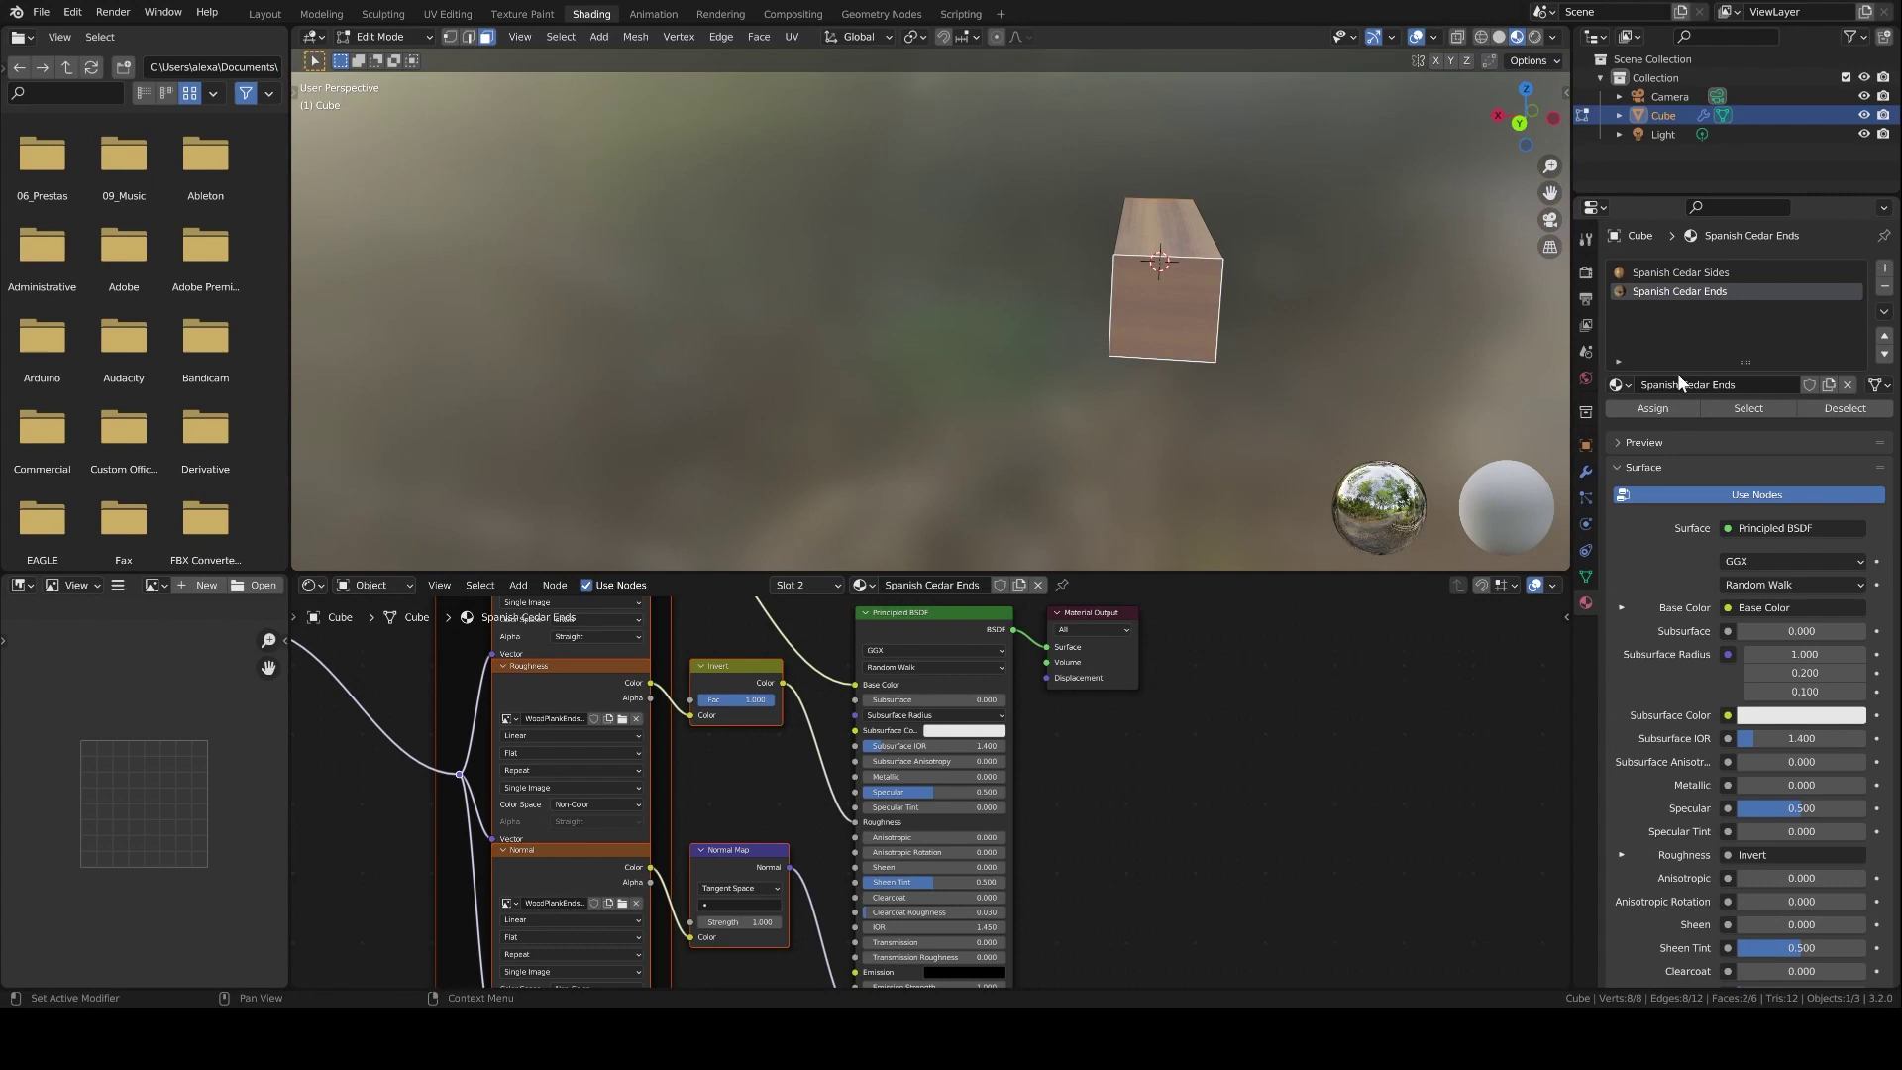
pyautogui.click(1664, 413)
# Scale and move the bar's UVs over the plank texture, with end faces on end-grain tiles.
pyautogui.moveTo(1091, 284); pyautogui.dragTo(1328, 297, button='middle')
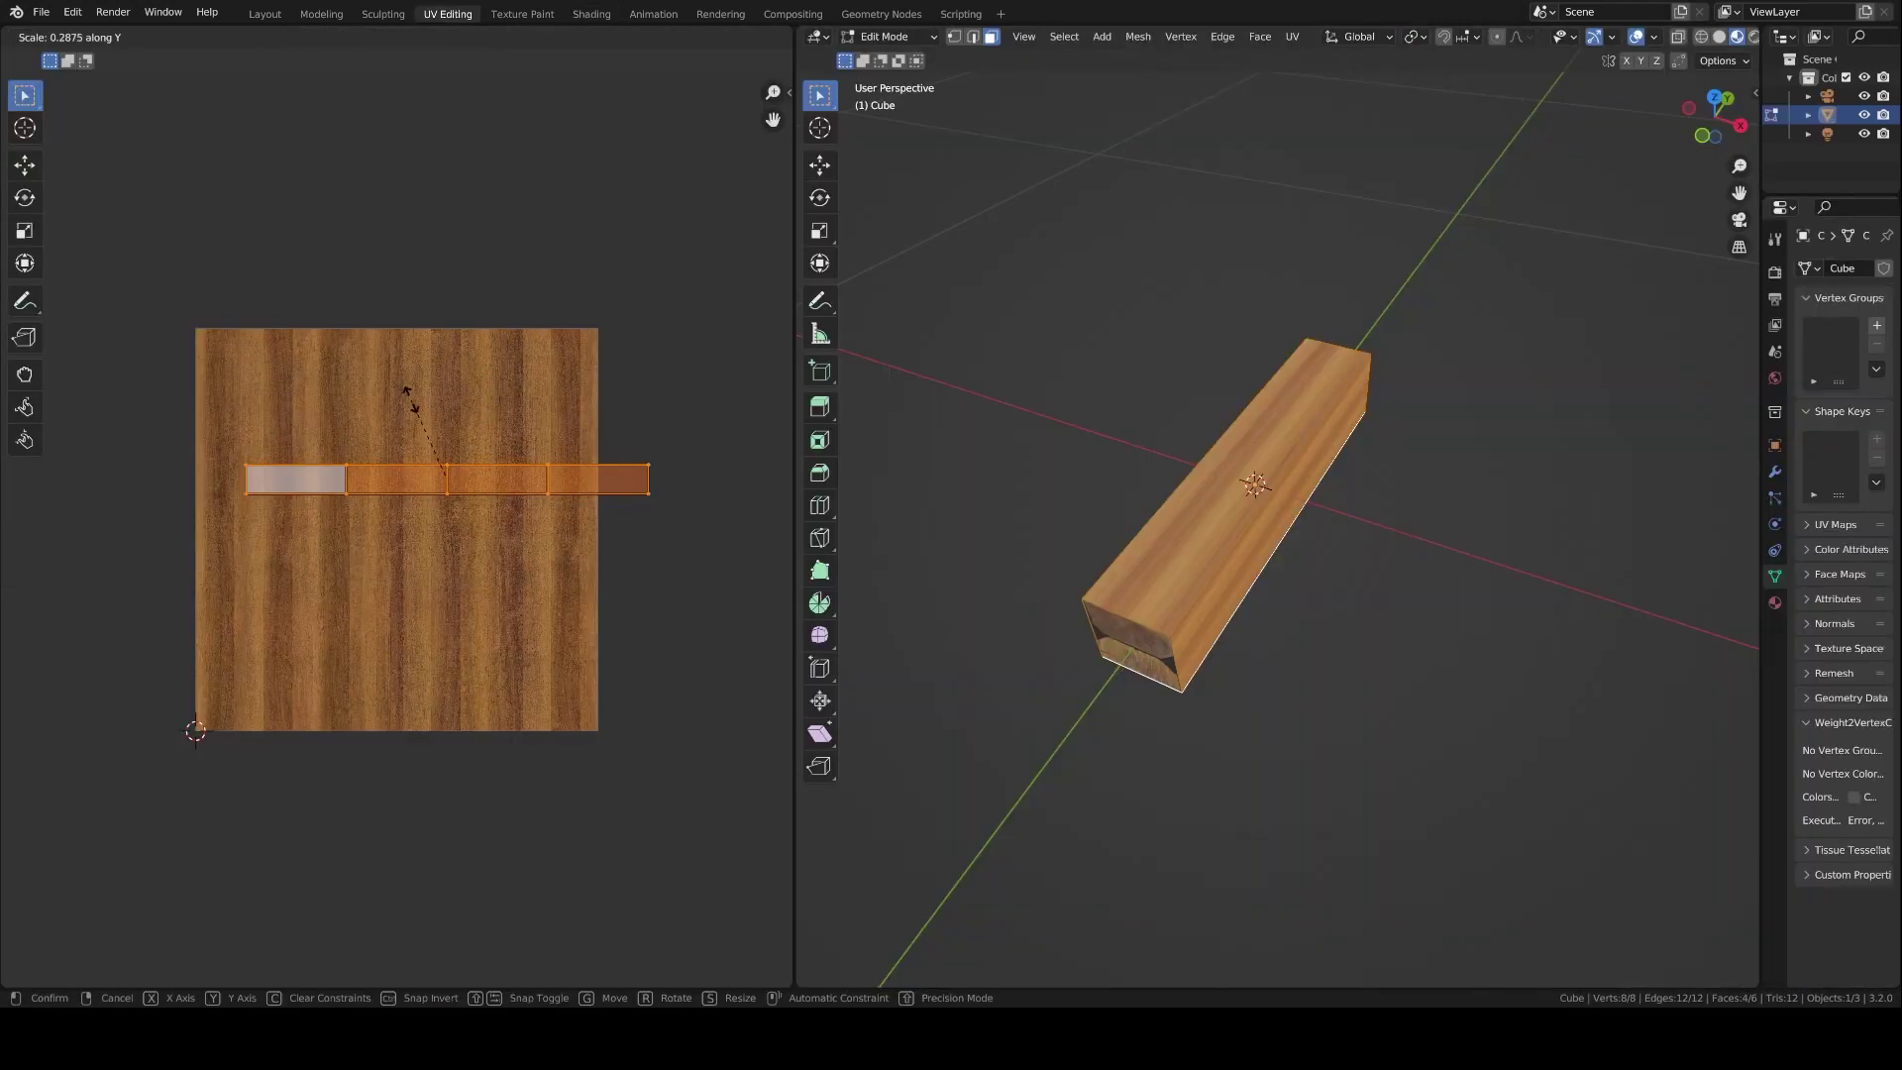
pyautogui.press('x')
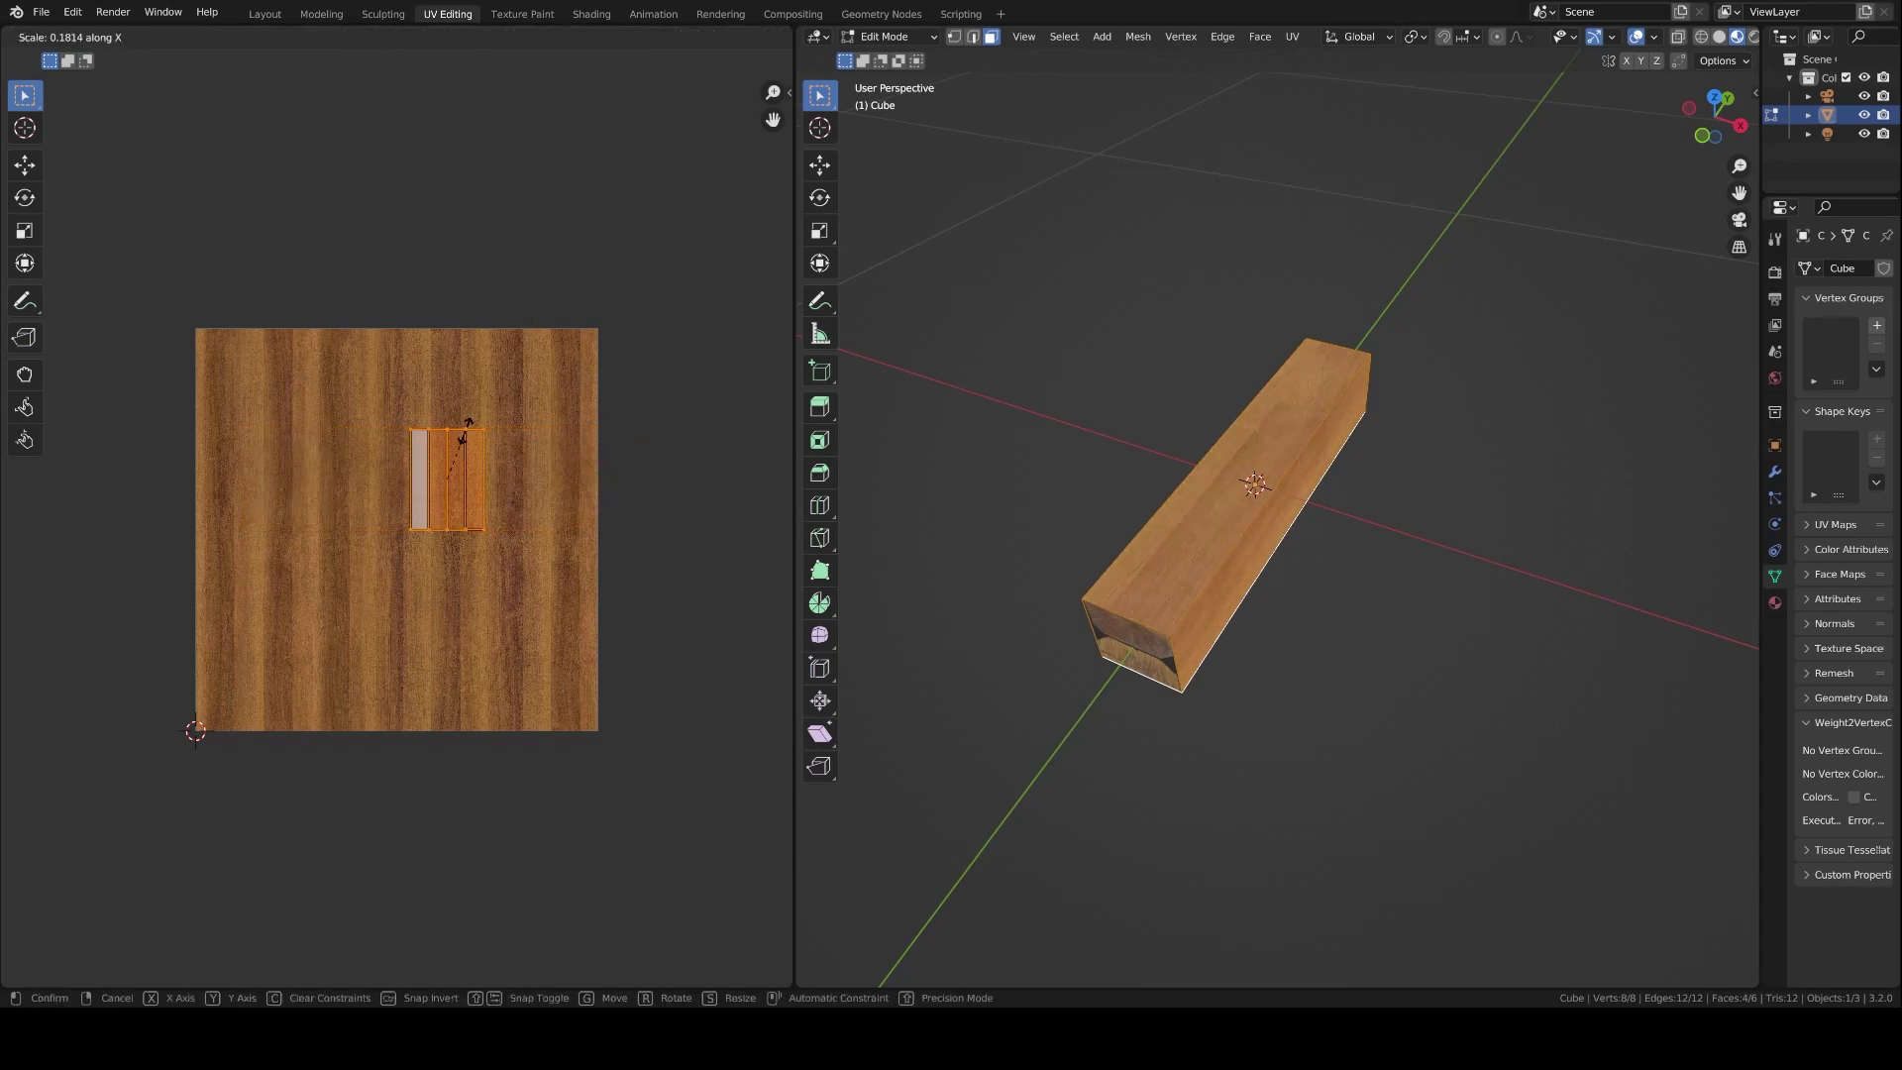
pyautogui.click(466, 426)
pyautogui.press('g')
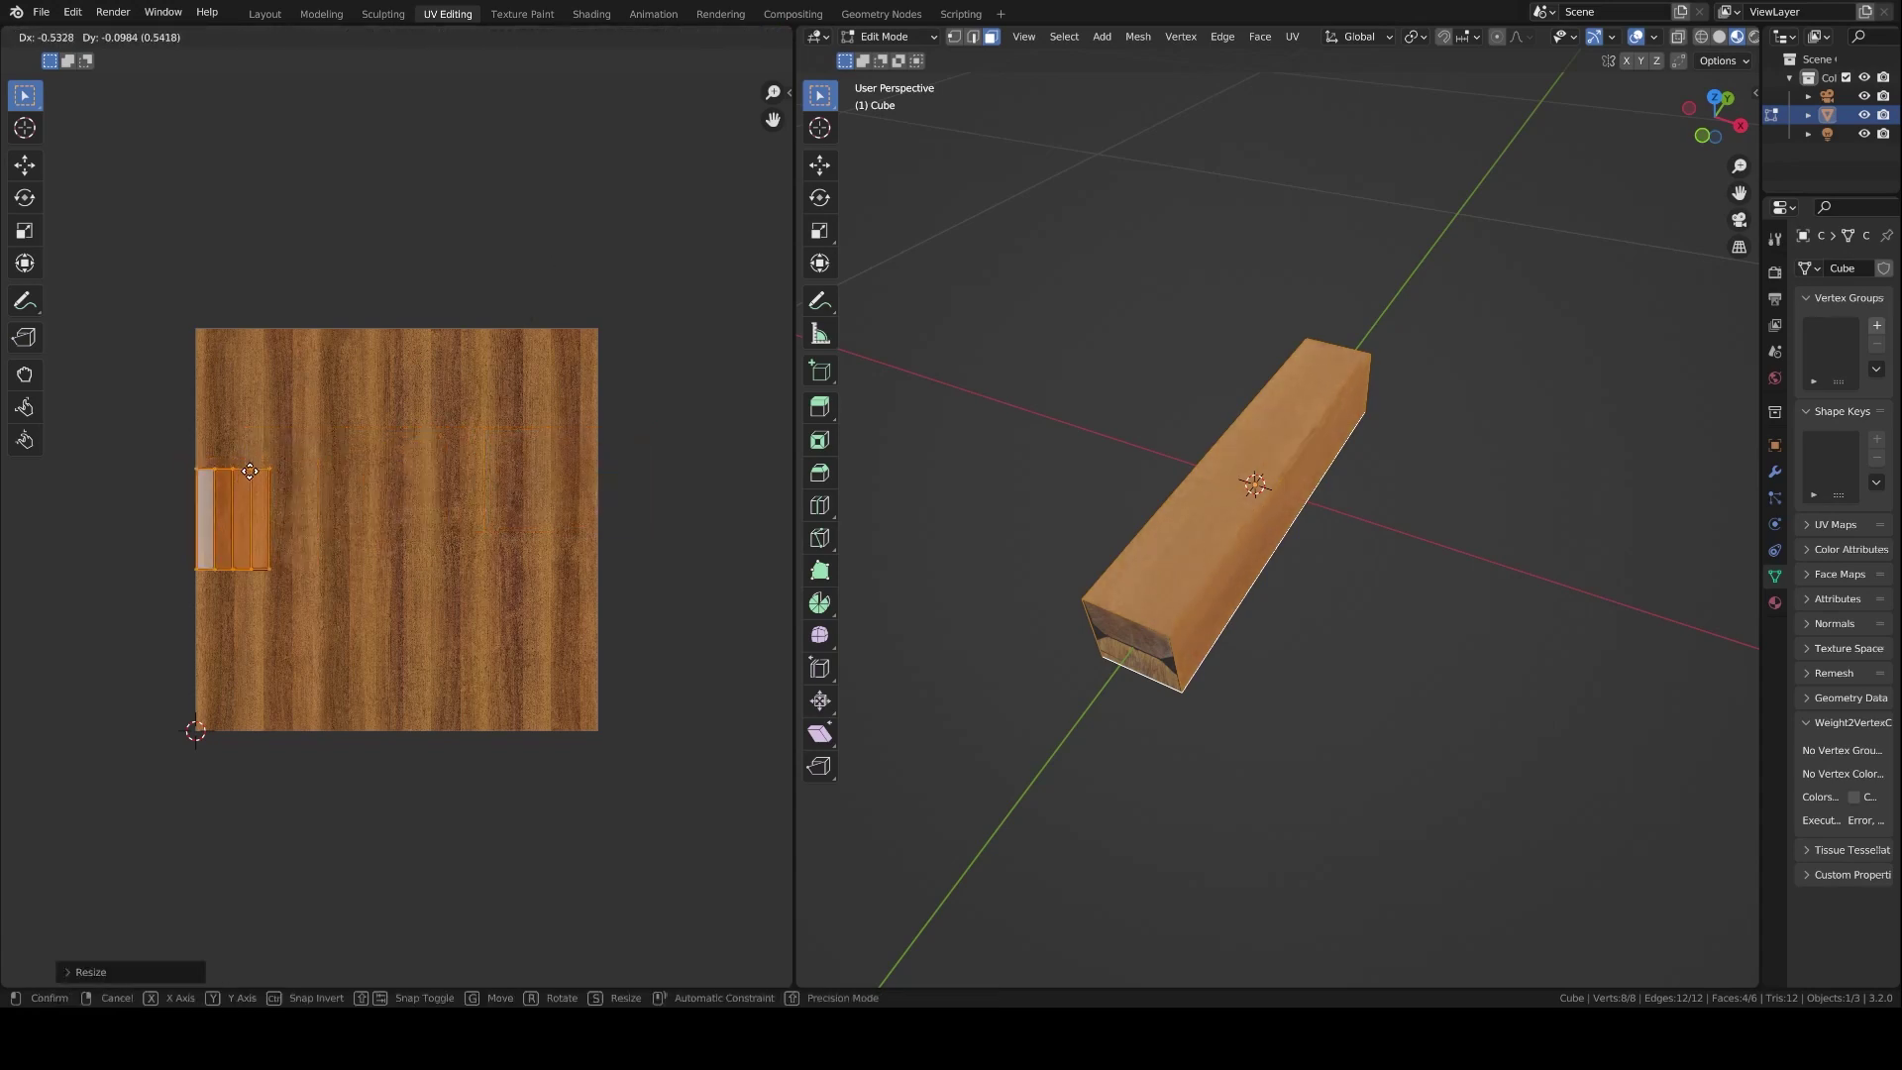
pyautogui.press('s')
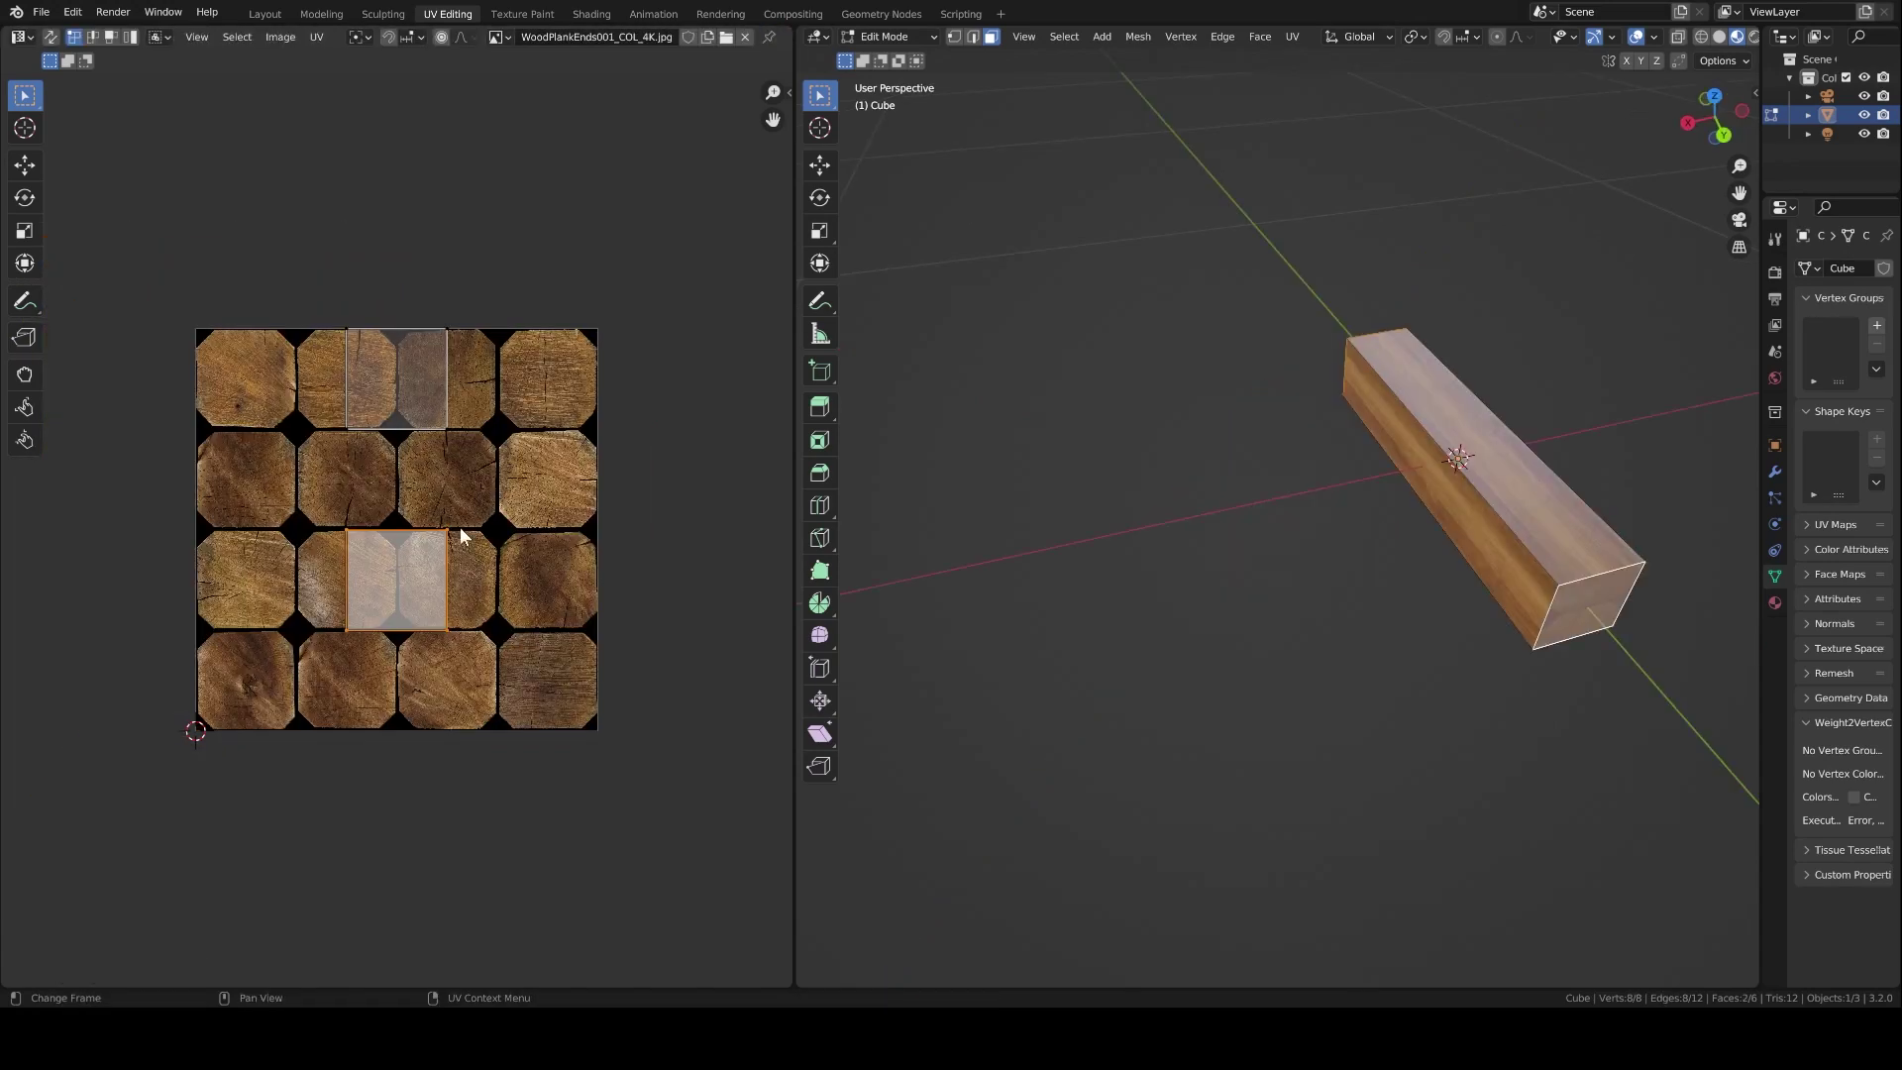
pyautogui.scroll(3, 460, 527)
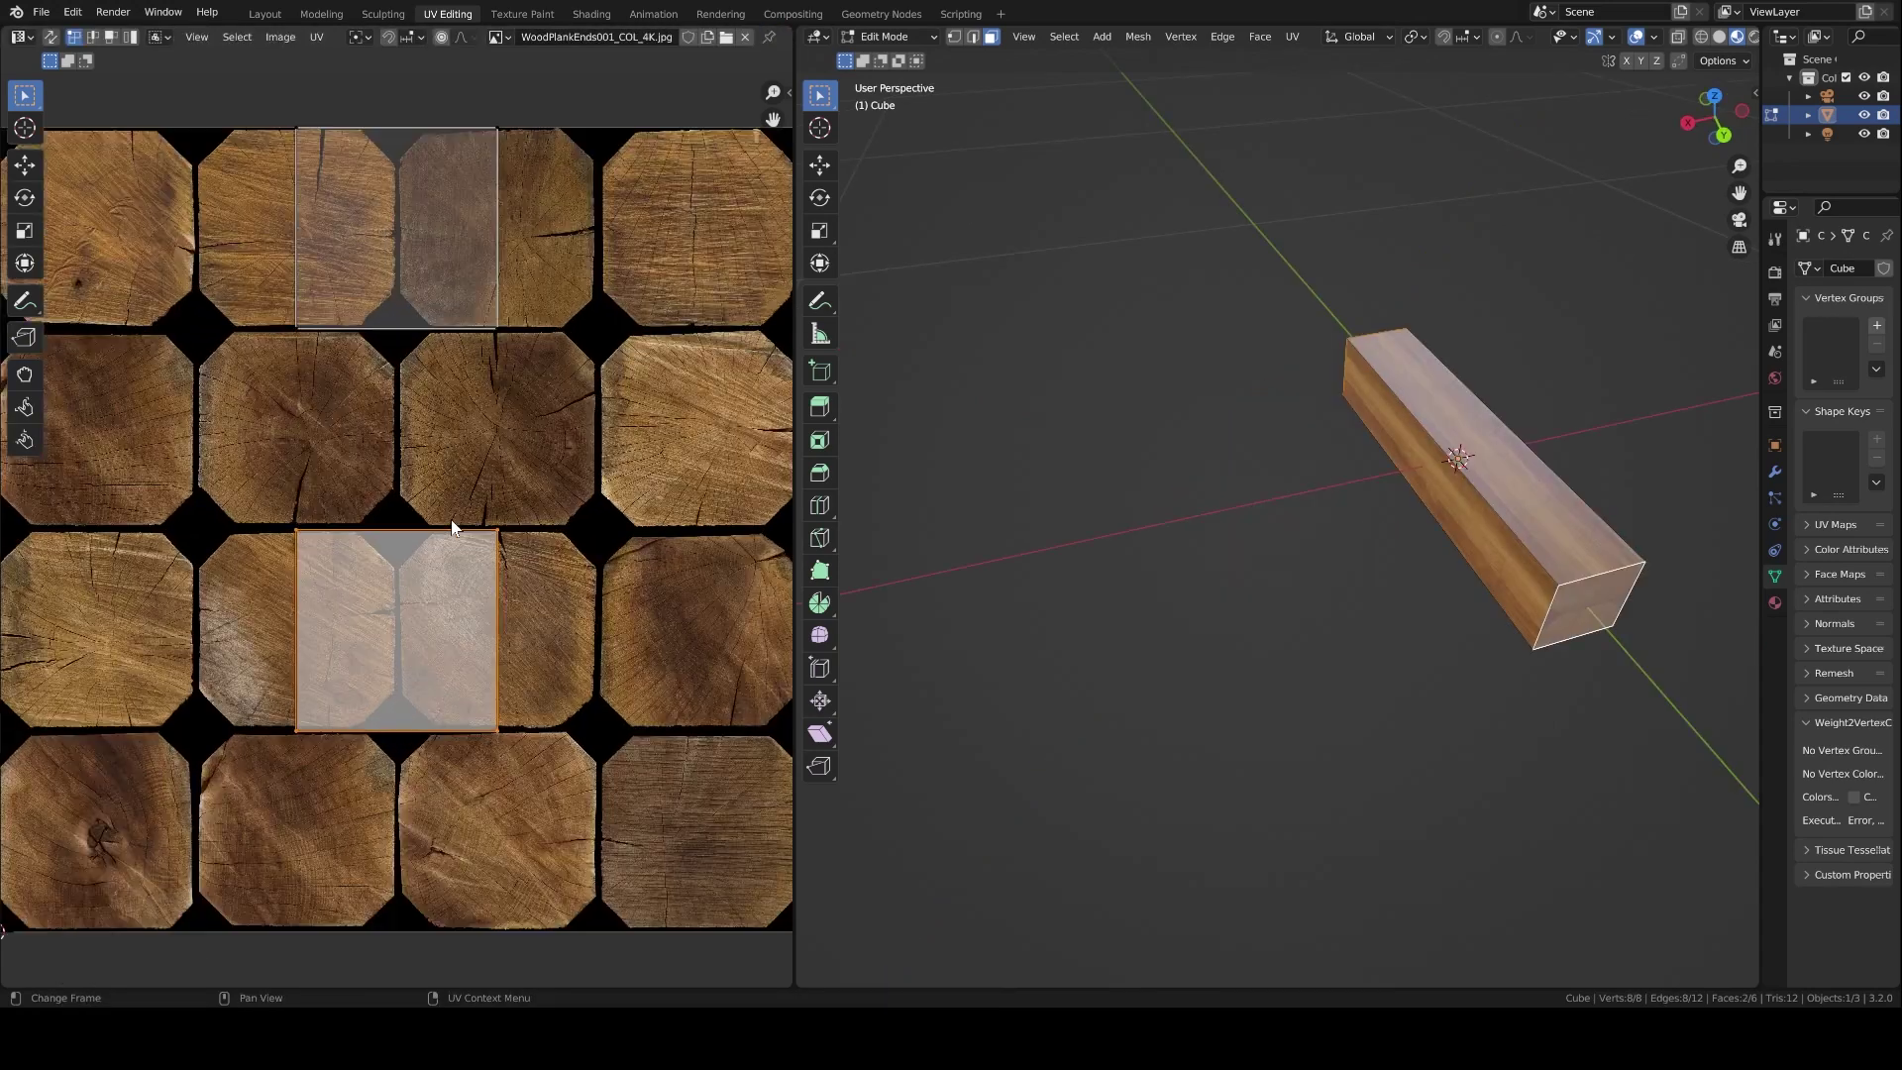
pyautogui.press('g')
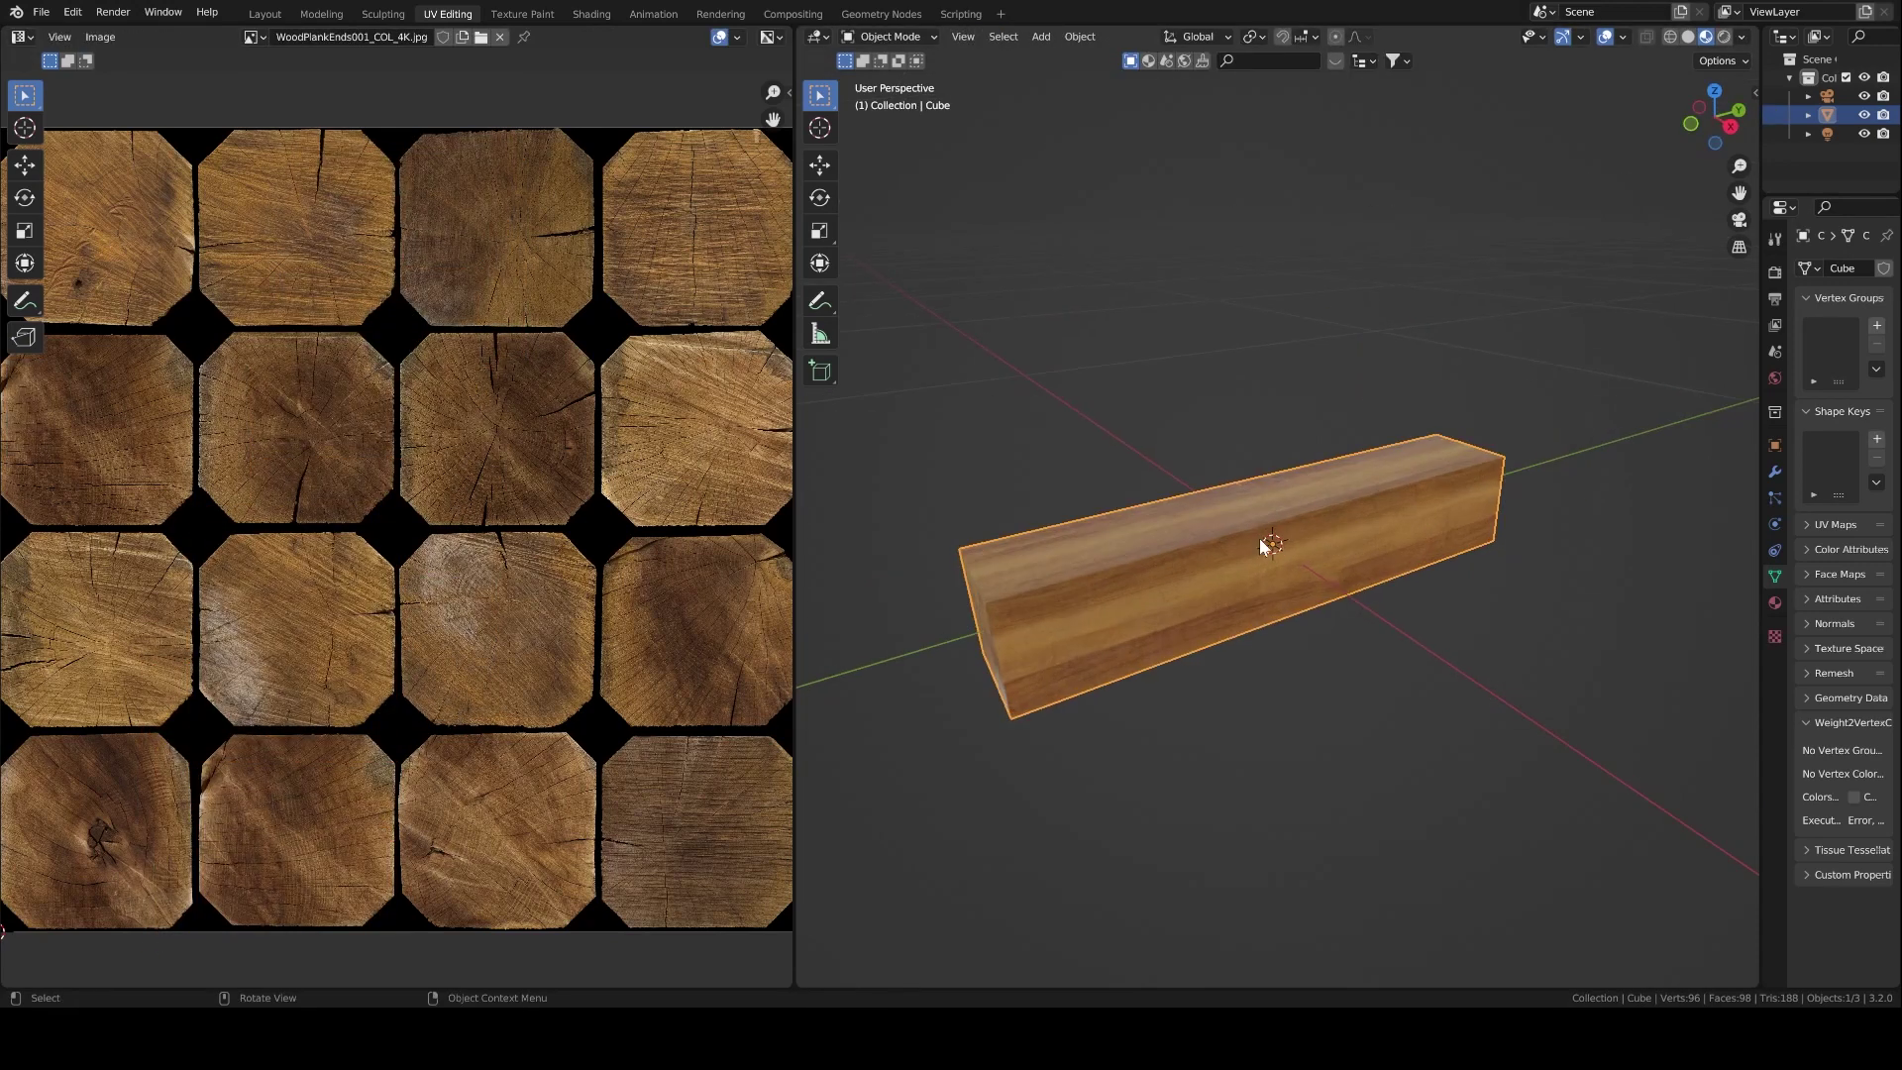
# Slide the darf template plane right and start knife-tracing its outline from a corner.
pyautogui.moveTo(1263, 545); pyautogui.dragTo(1173, 537, button='middle')
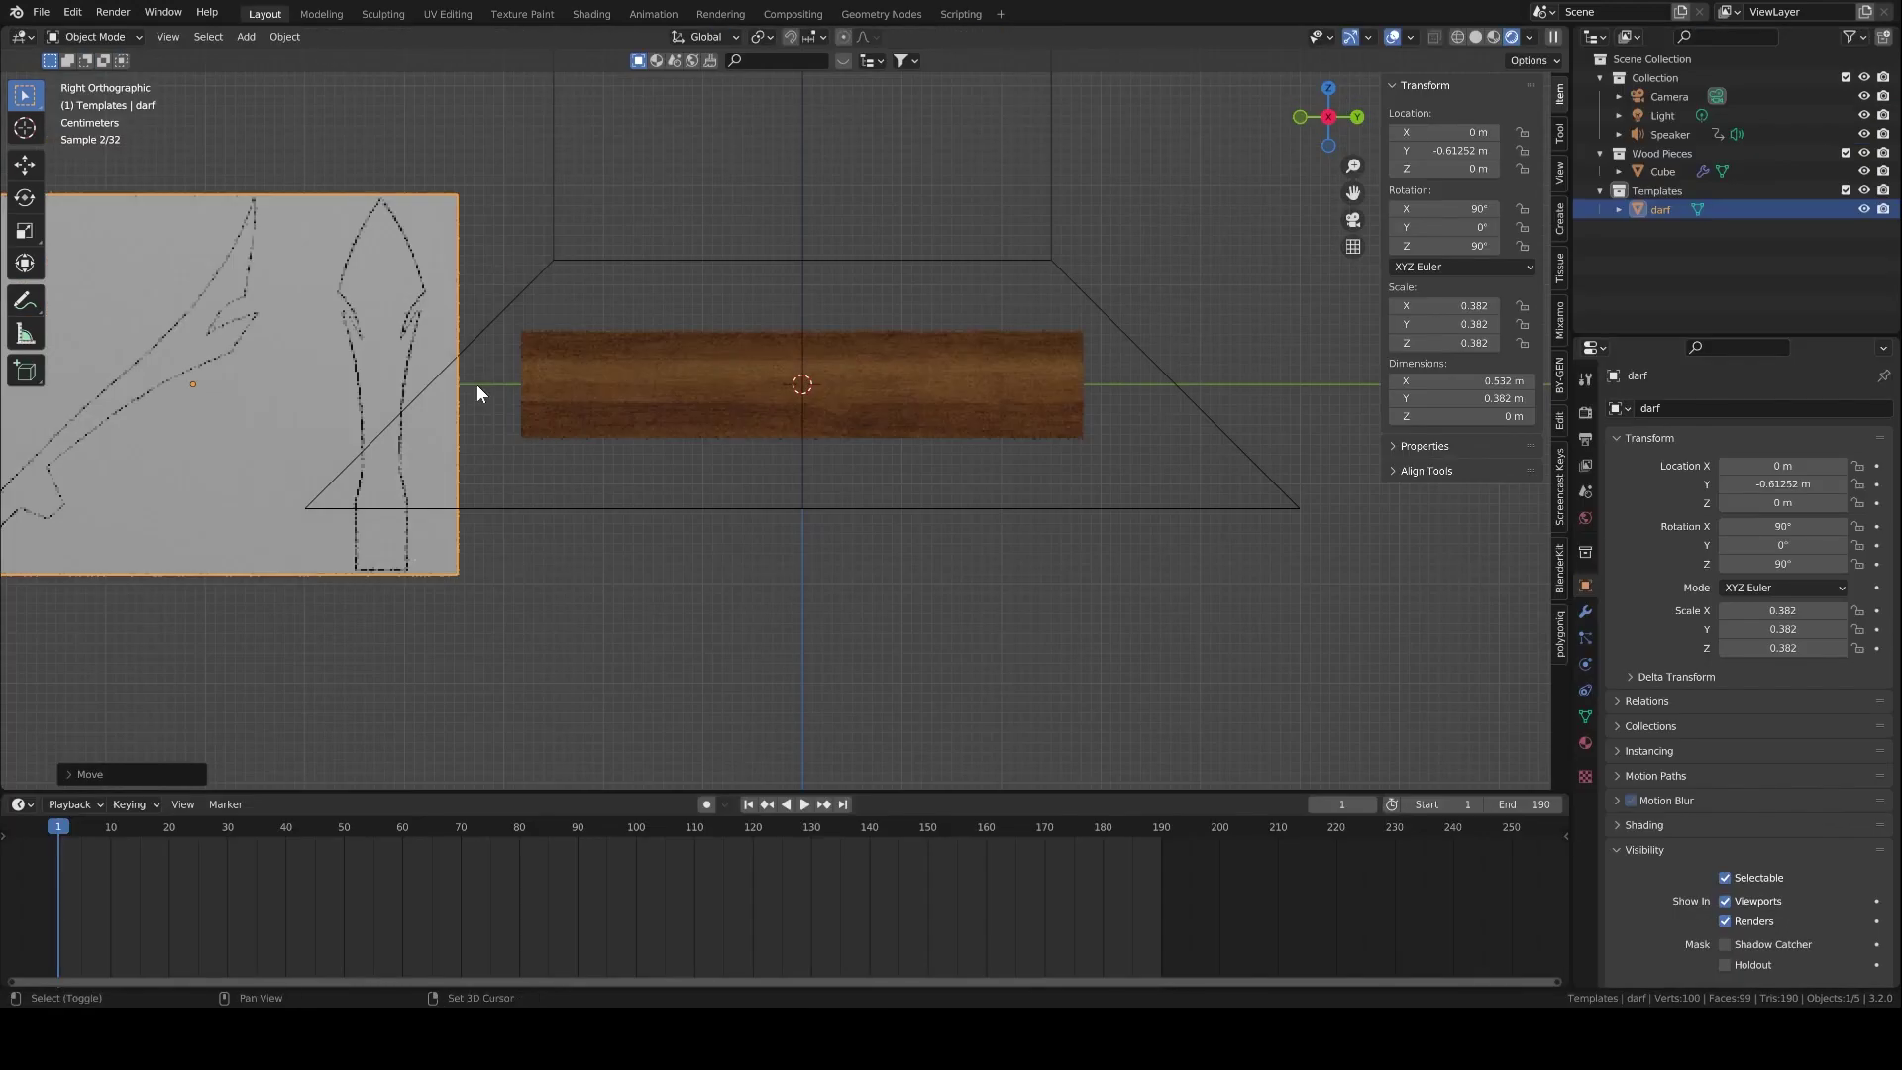
pyautogui.moveTo(477, 385); pyautogui.dragTo(1030, 400)
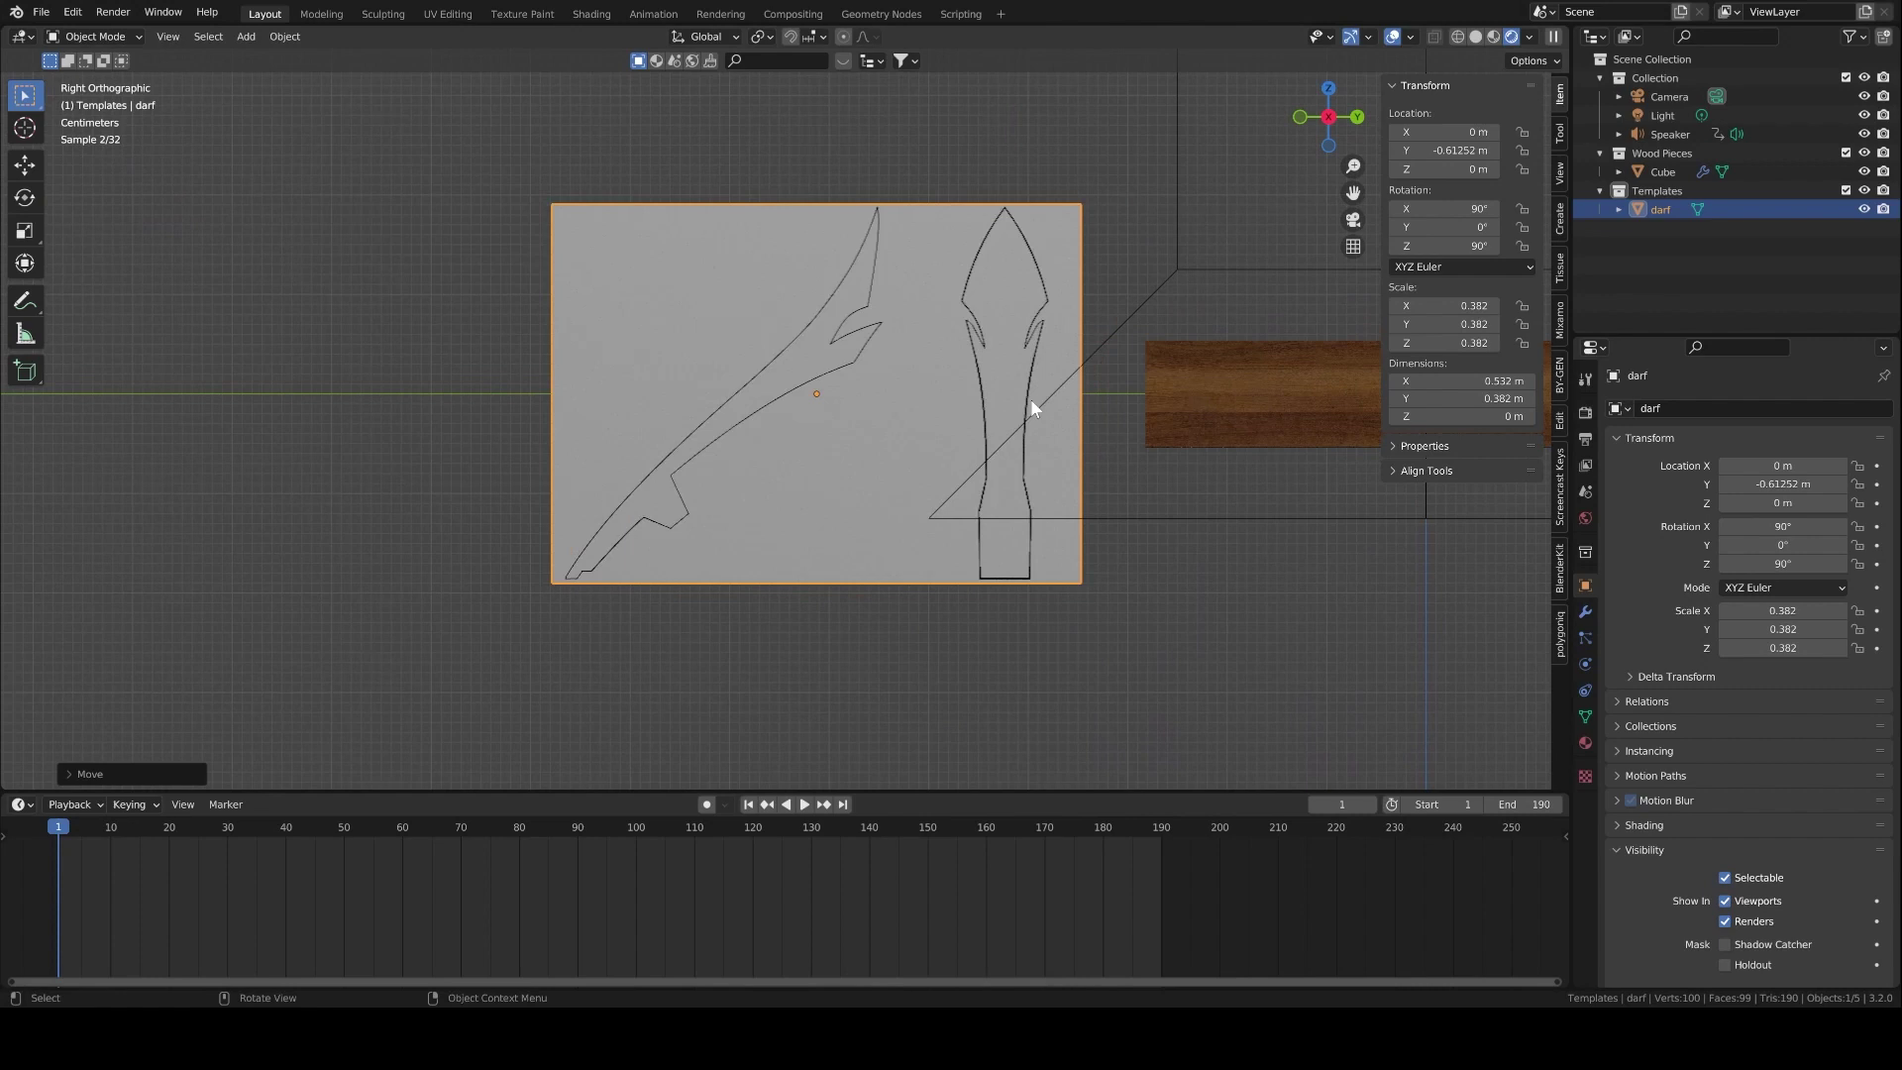
pyautogui.scroll(3, 919, 400)
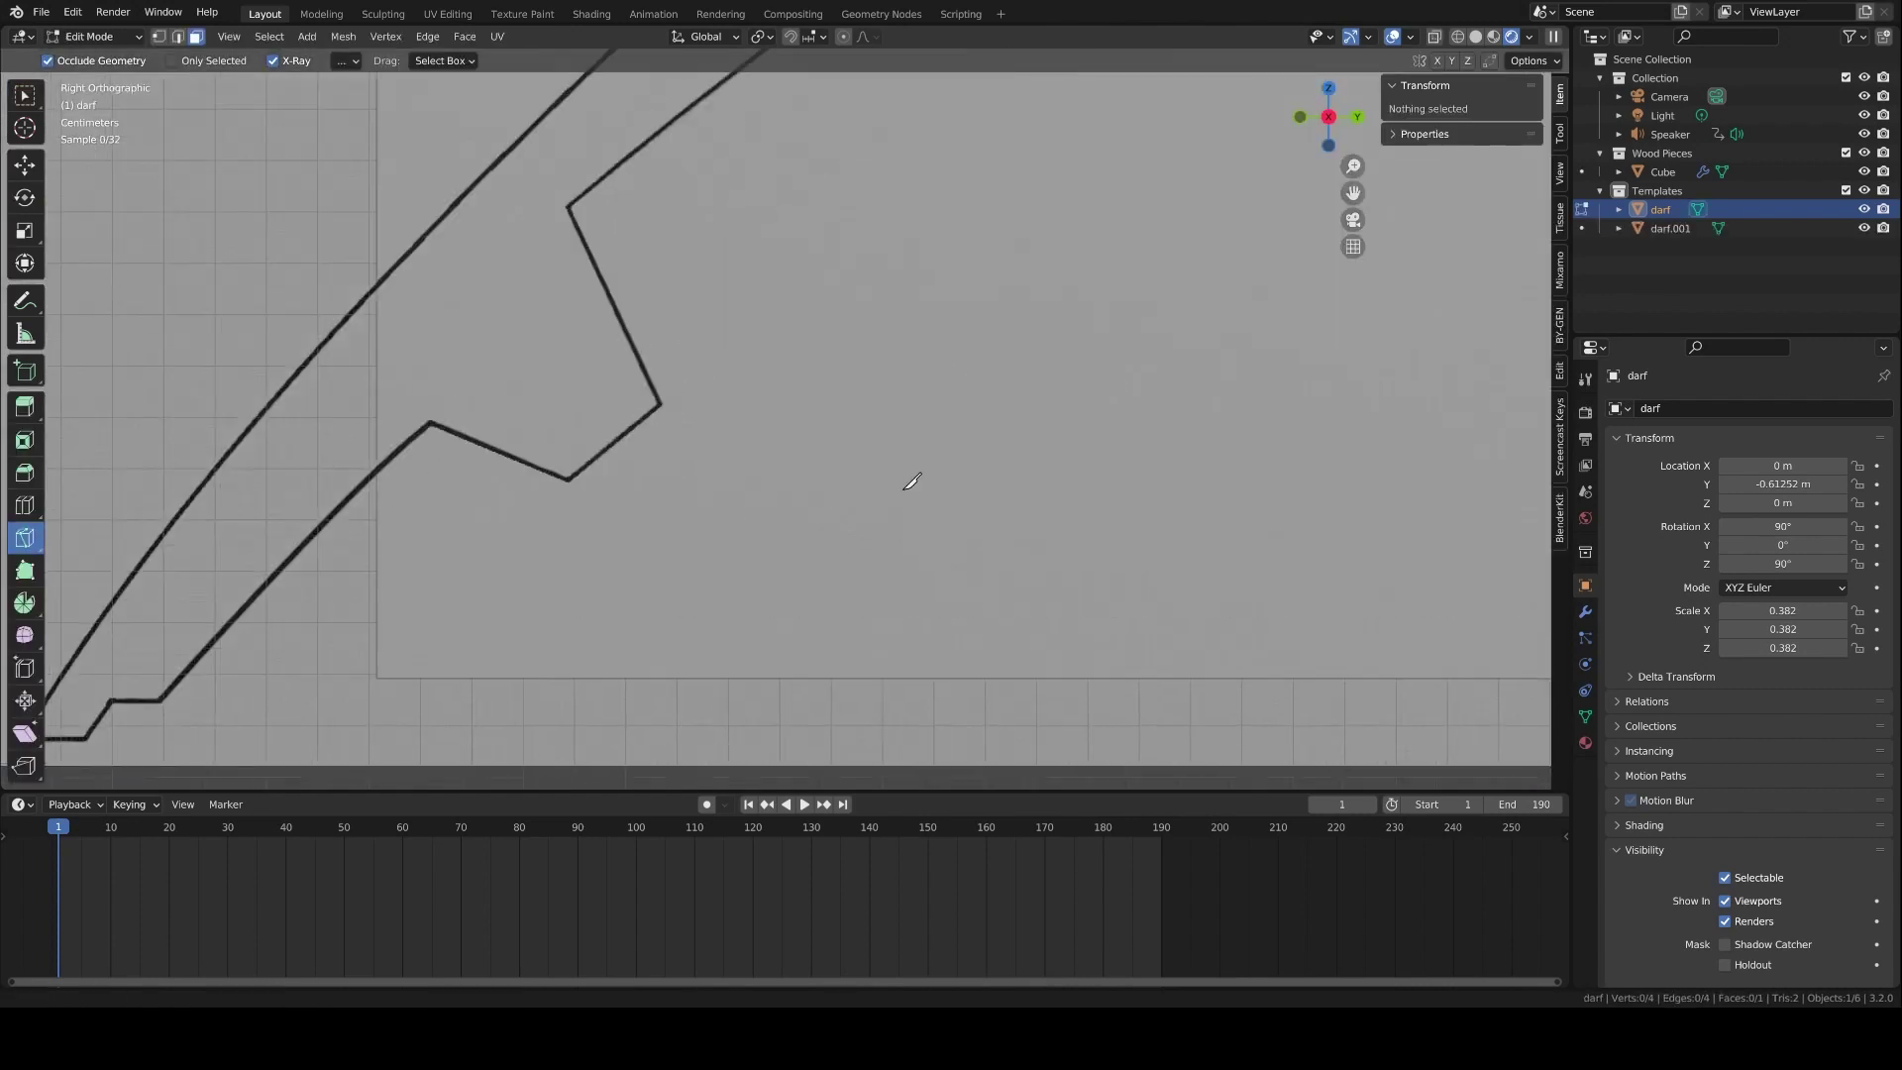
pyautogui.hscroll(-5, 911, 482)
pyautogui.click(615, 621)
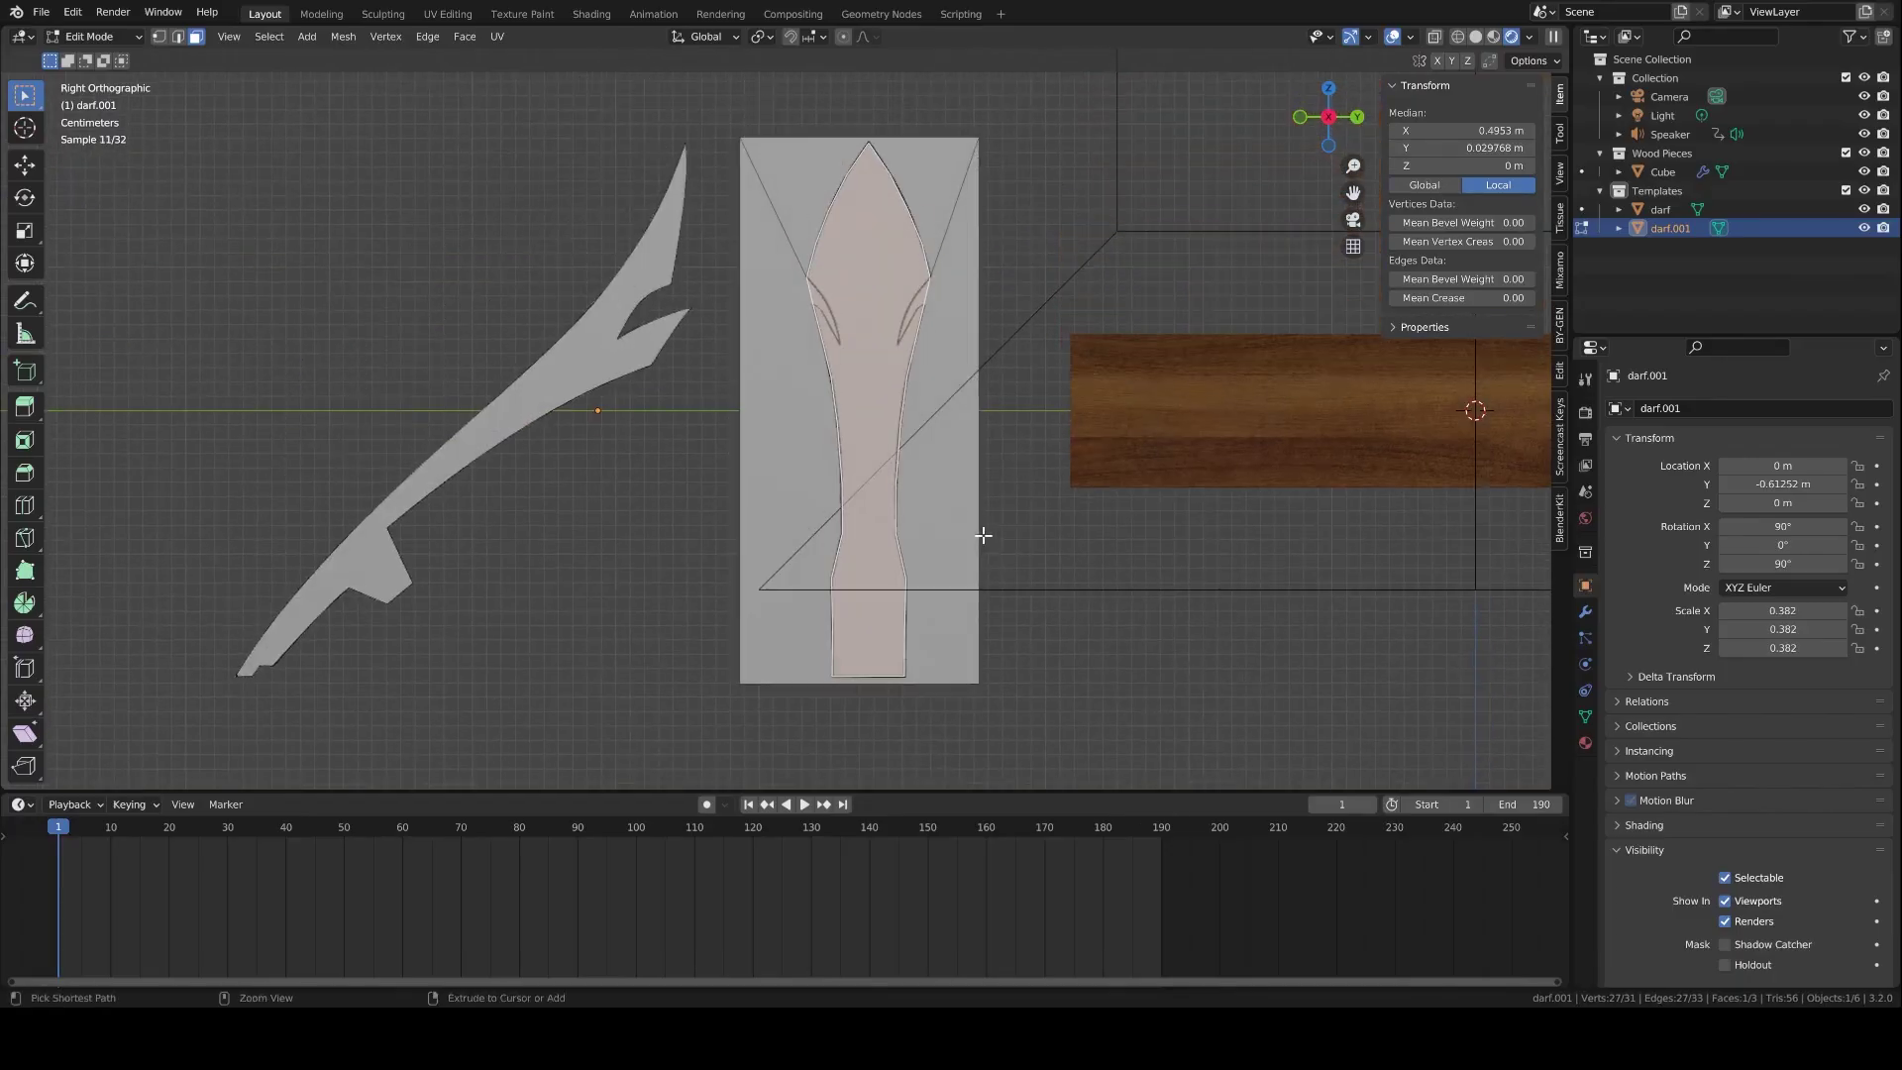
# Delete the template face, keeping only the outline, and extrude the cutter vertically.
pyautogui.press('a')
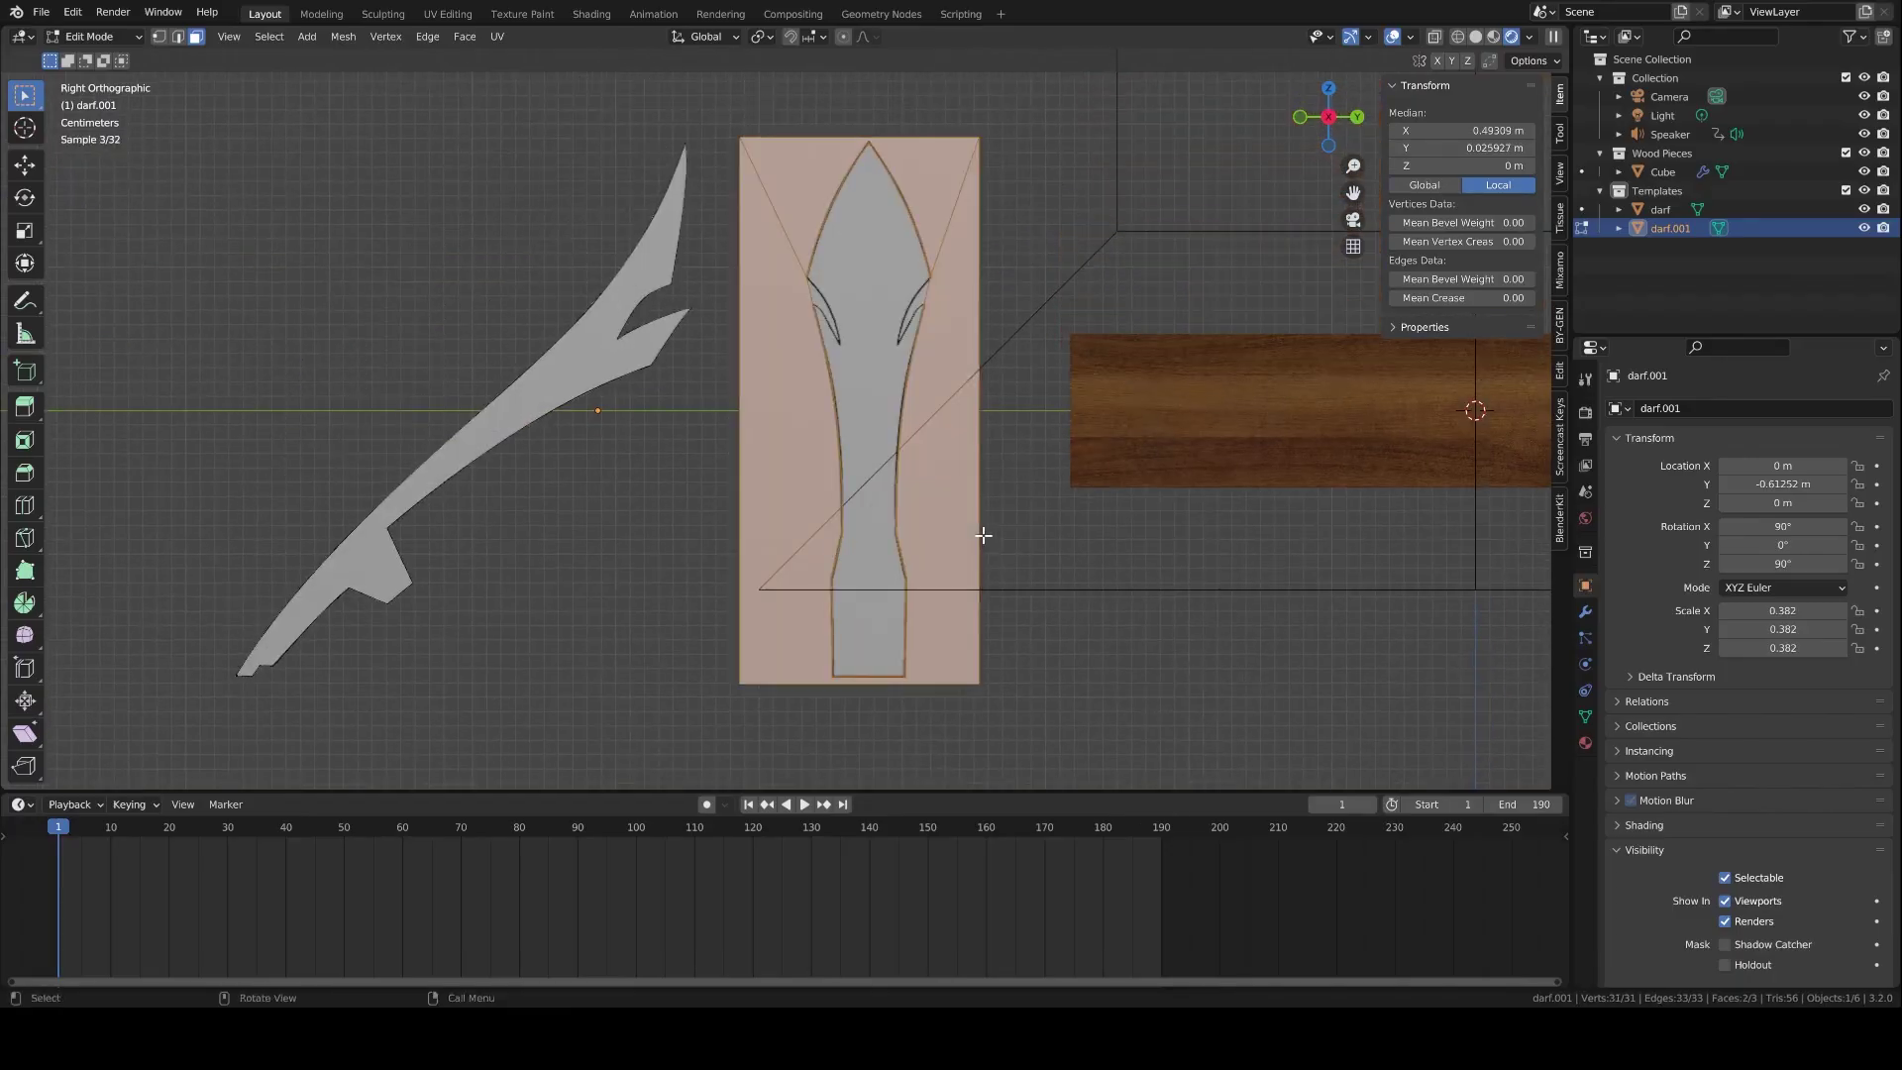
pyautogui.press('x')
pyautogui.click(978, 531)
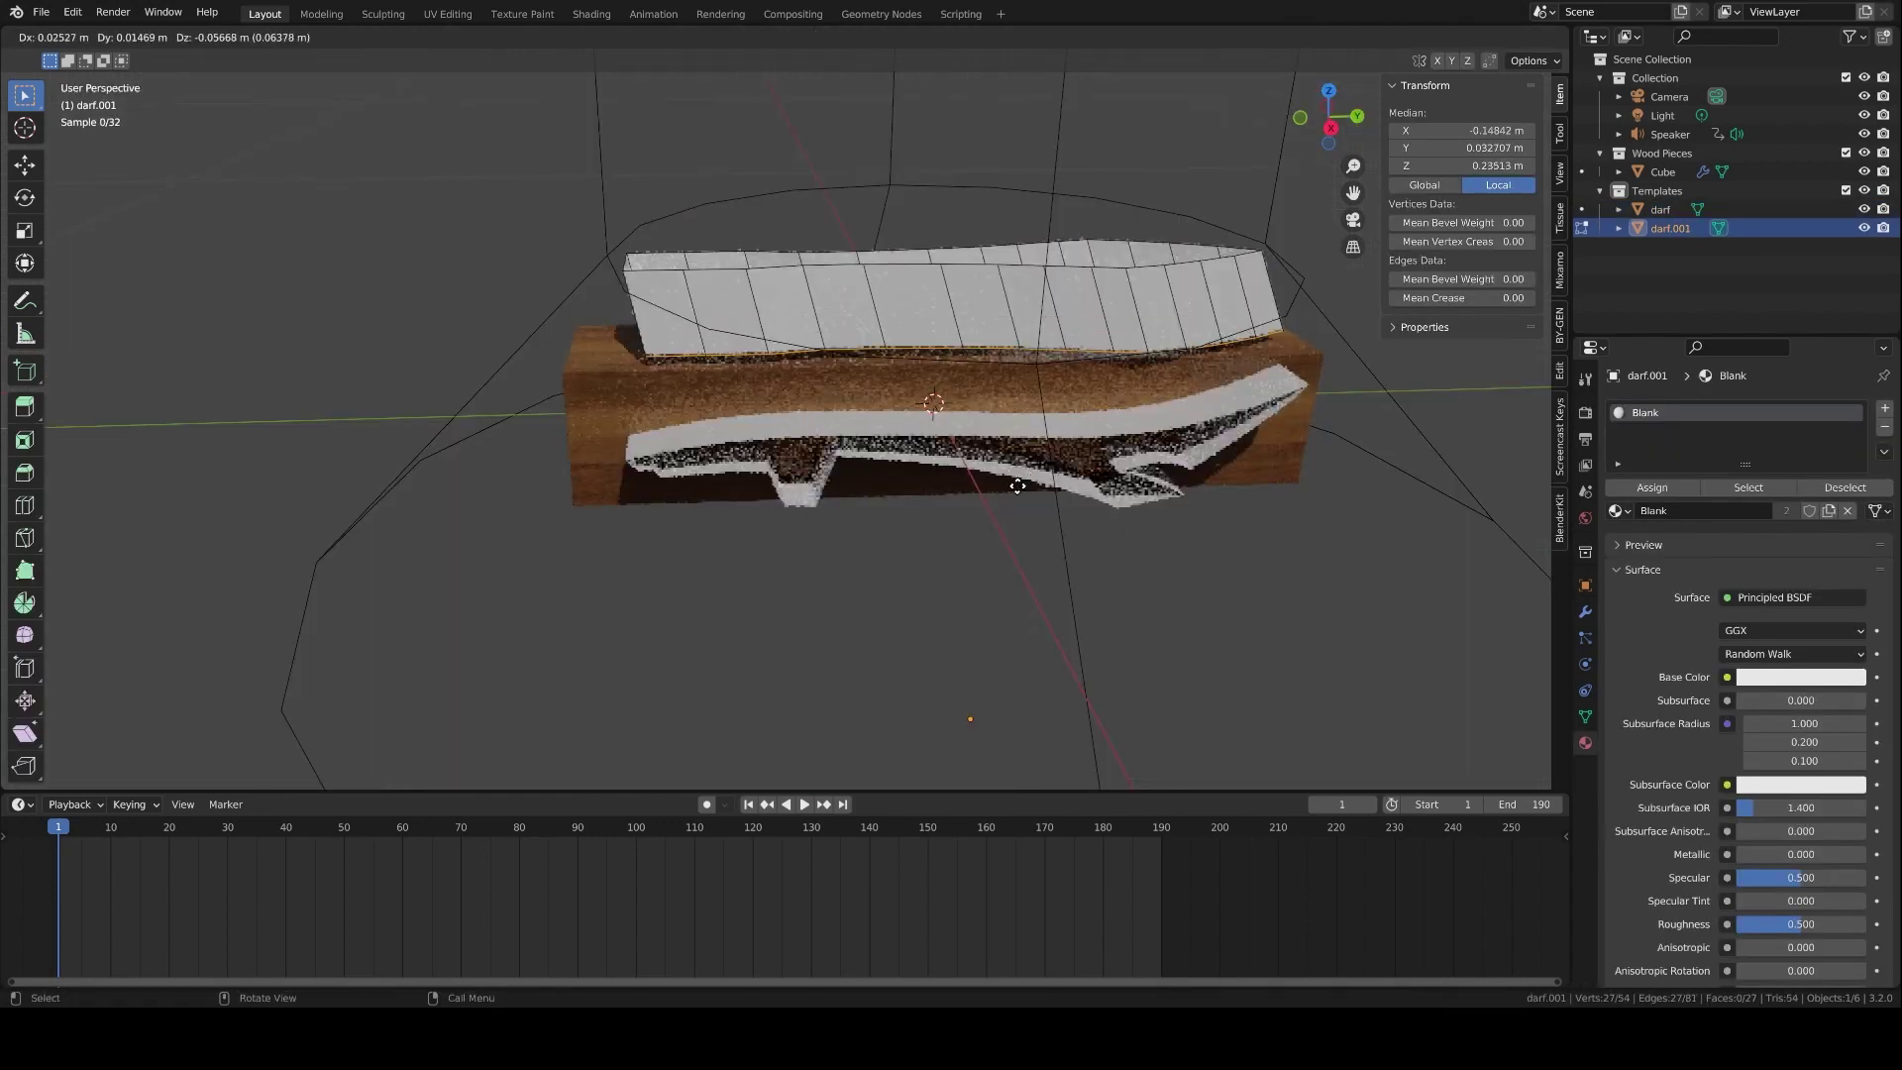
pyautogui.press('z')
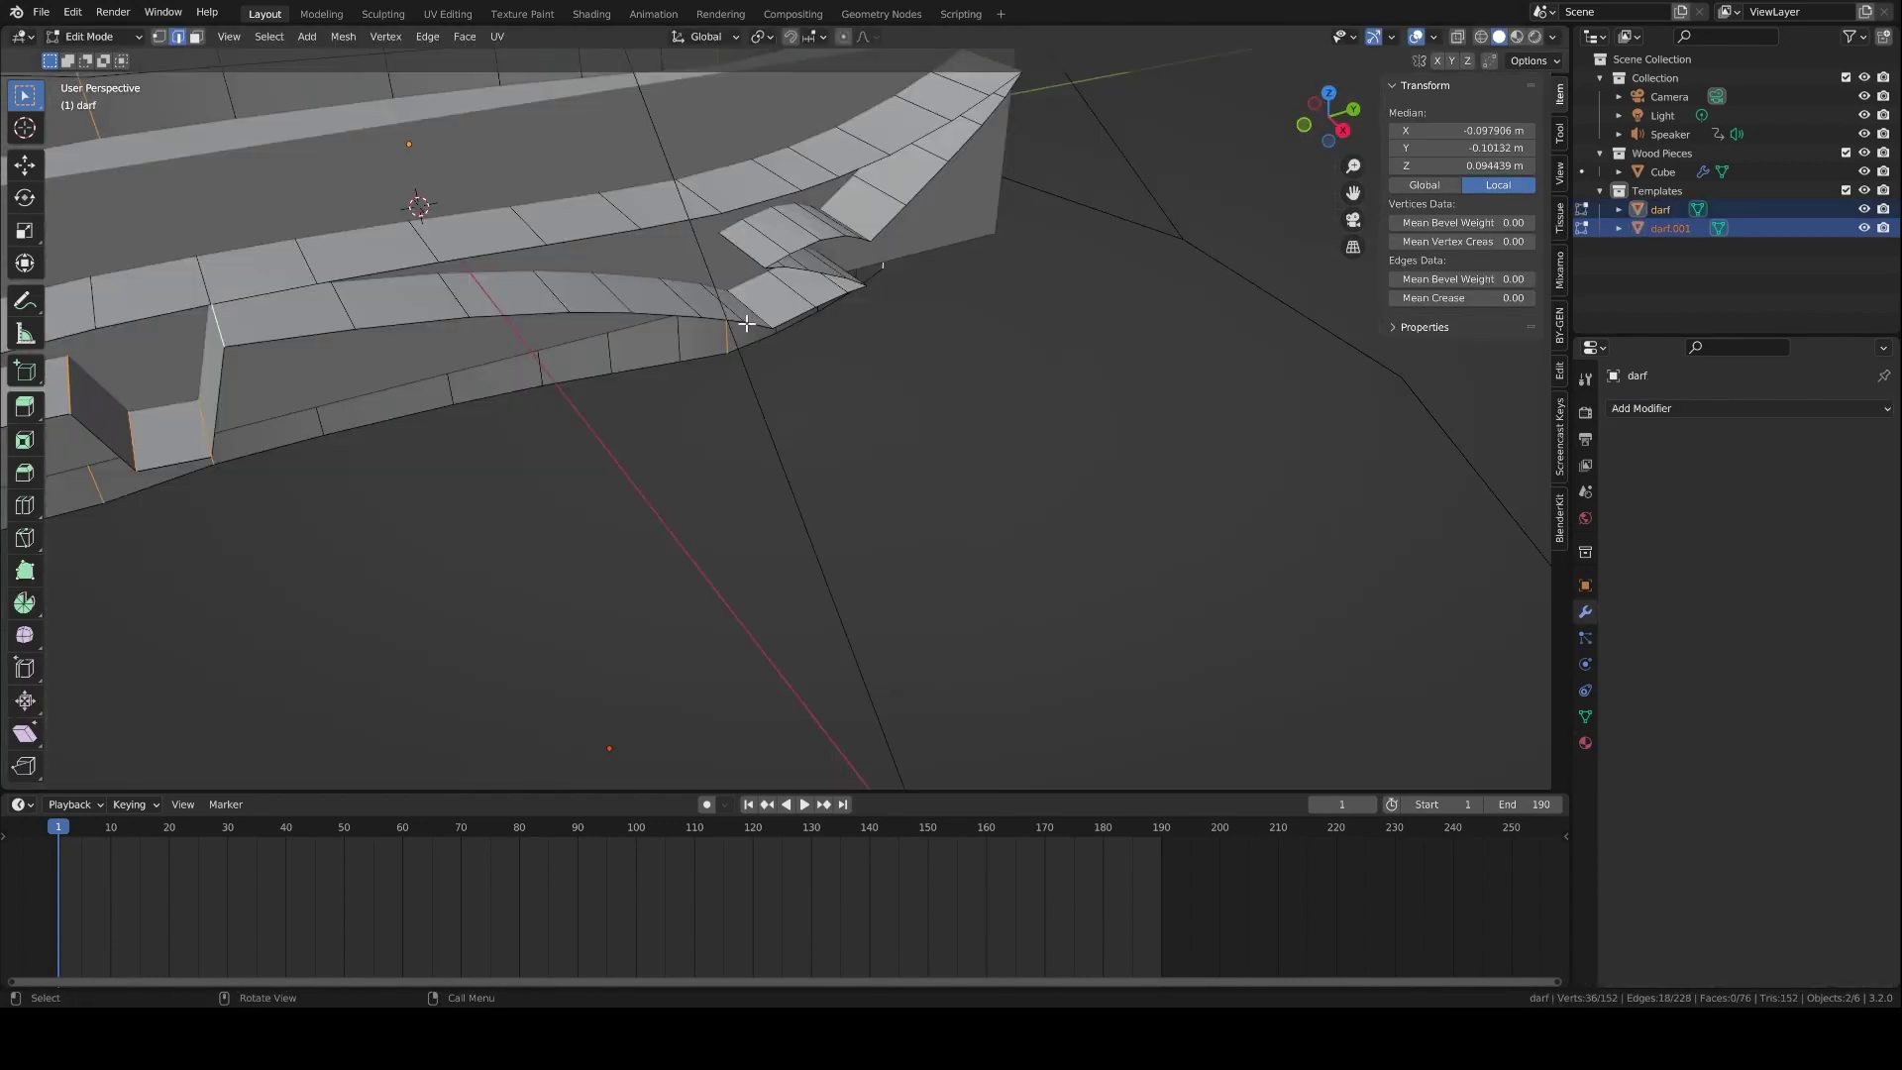
pyautogui.moveTo(693, 317); pyautogui.dragTo(739, 296, button='middle')
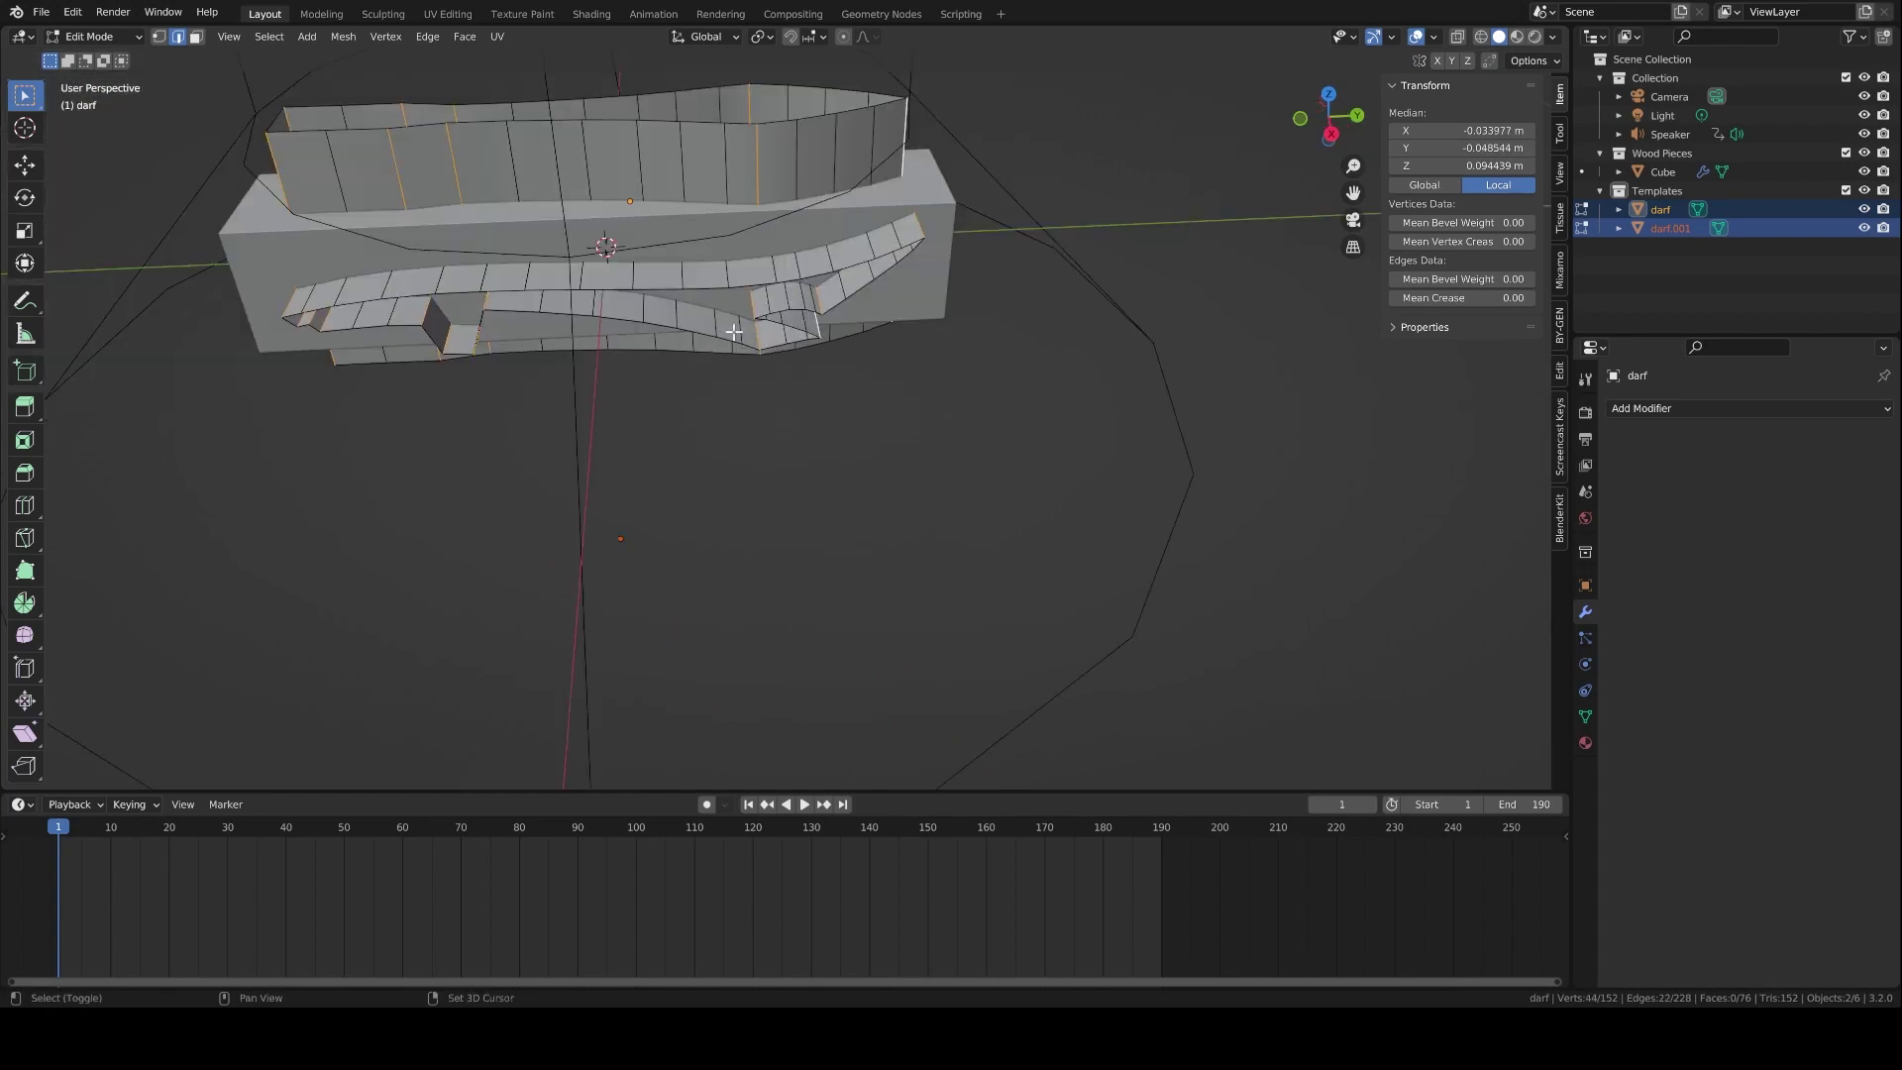
pyautogui.press('Tab')
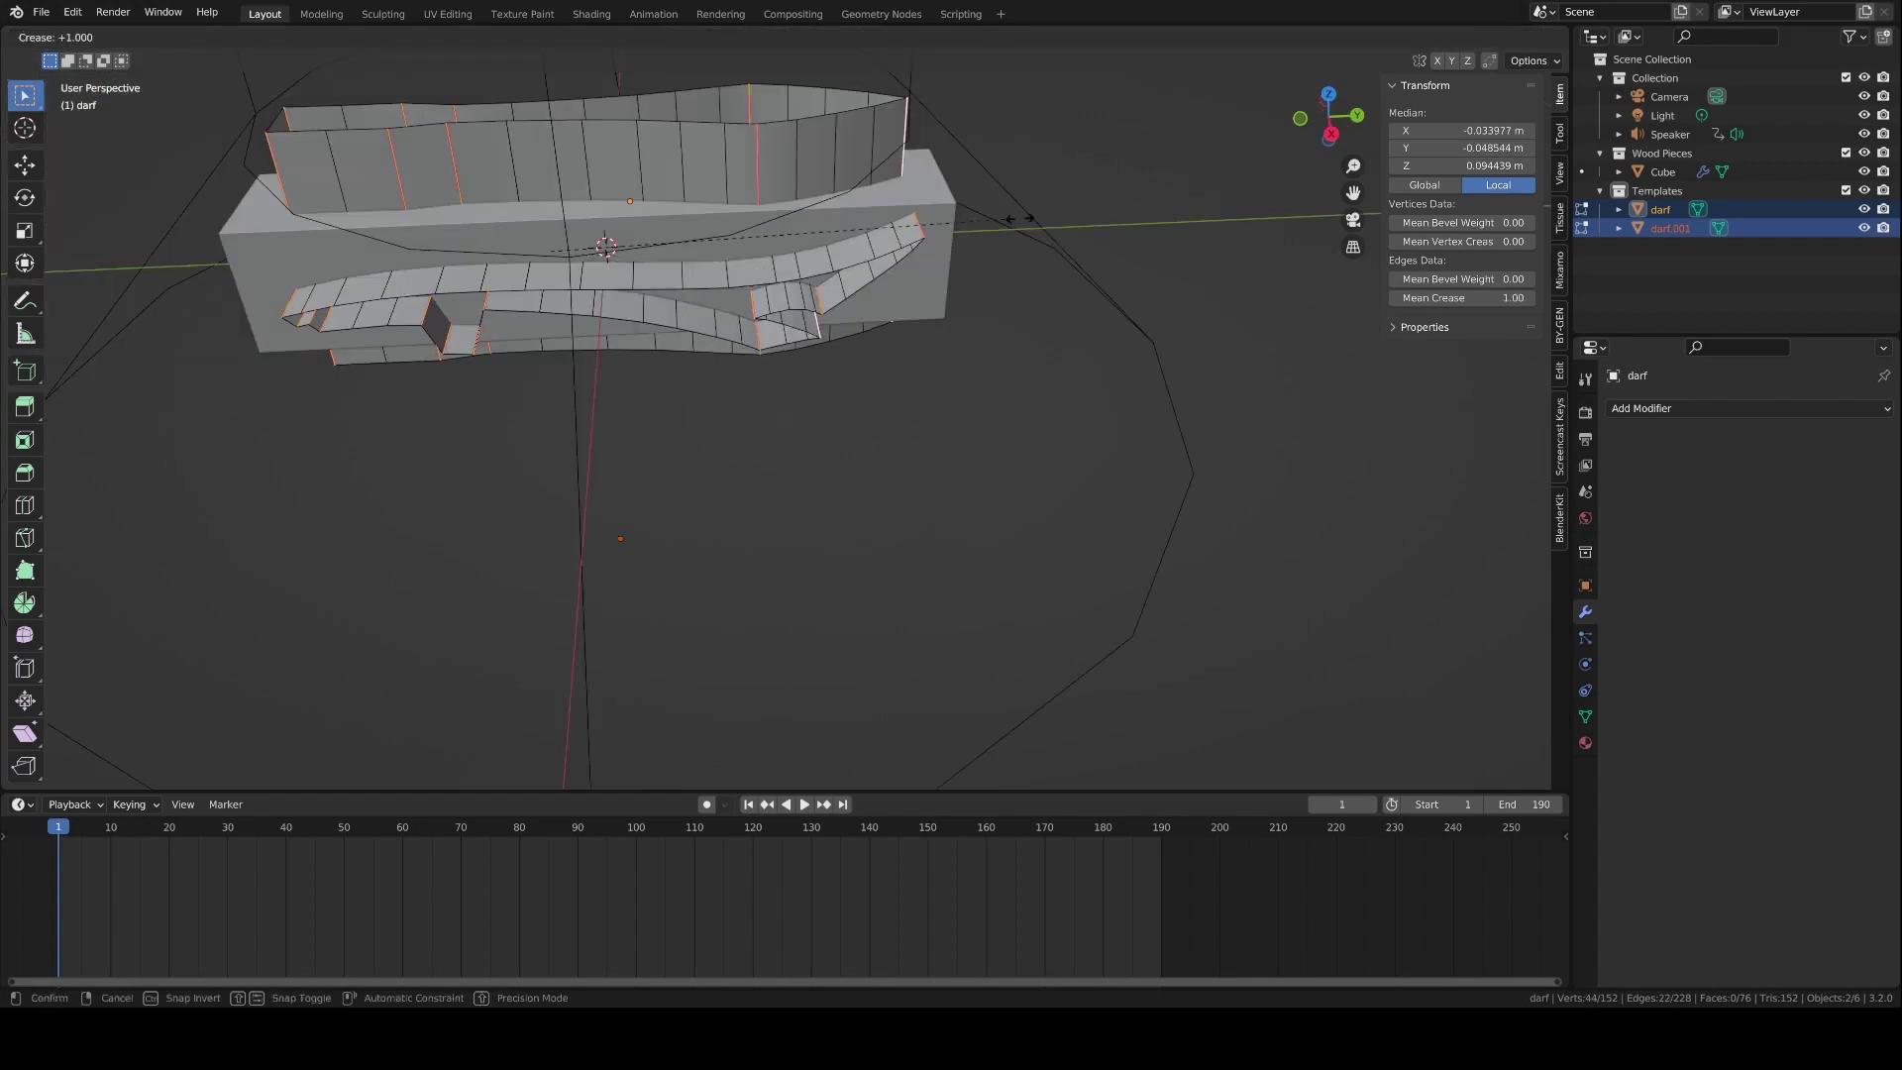
# Add a Subdivision modifier to darf and copy its modifiers onto darf.001.
pyautogui.click(1684, 408)
pyautogui.click(1486, 745)
pyautogui.hotkey('ctrl', 'l')
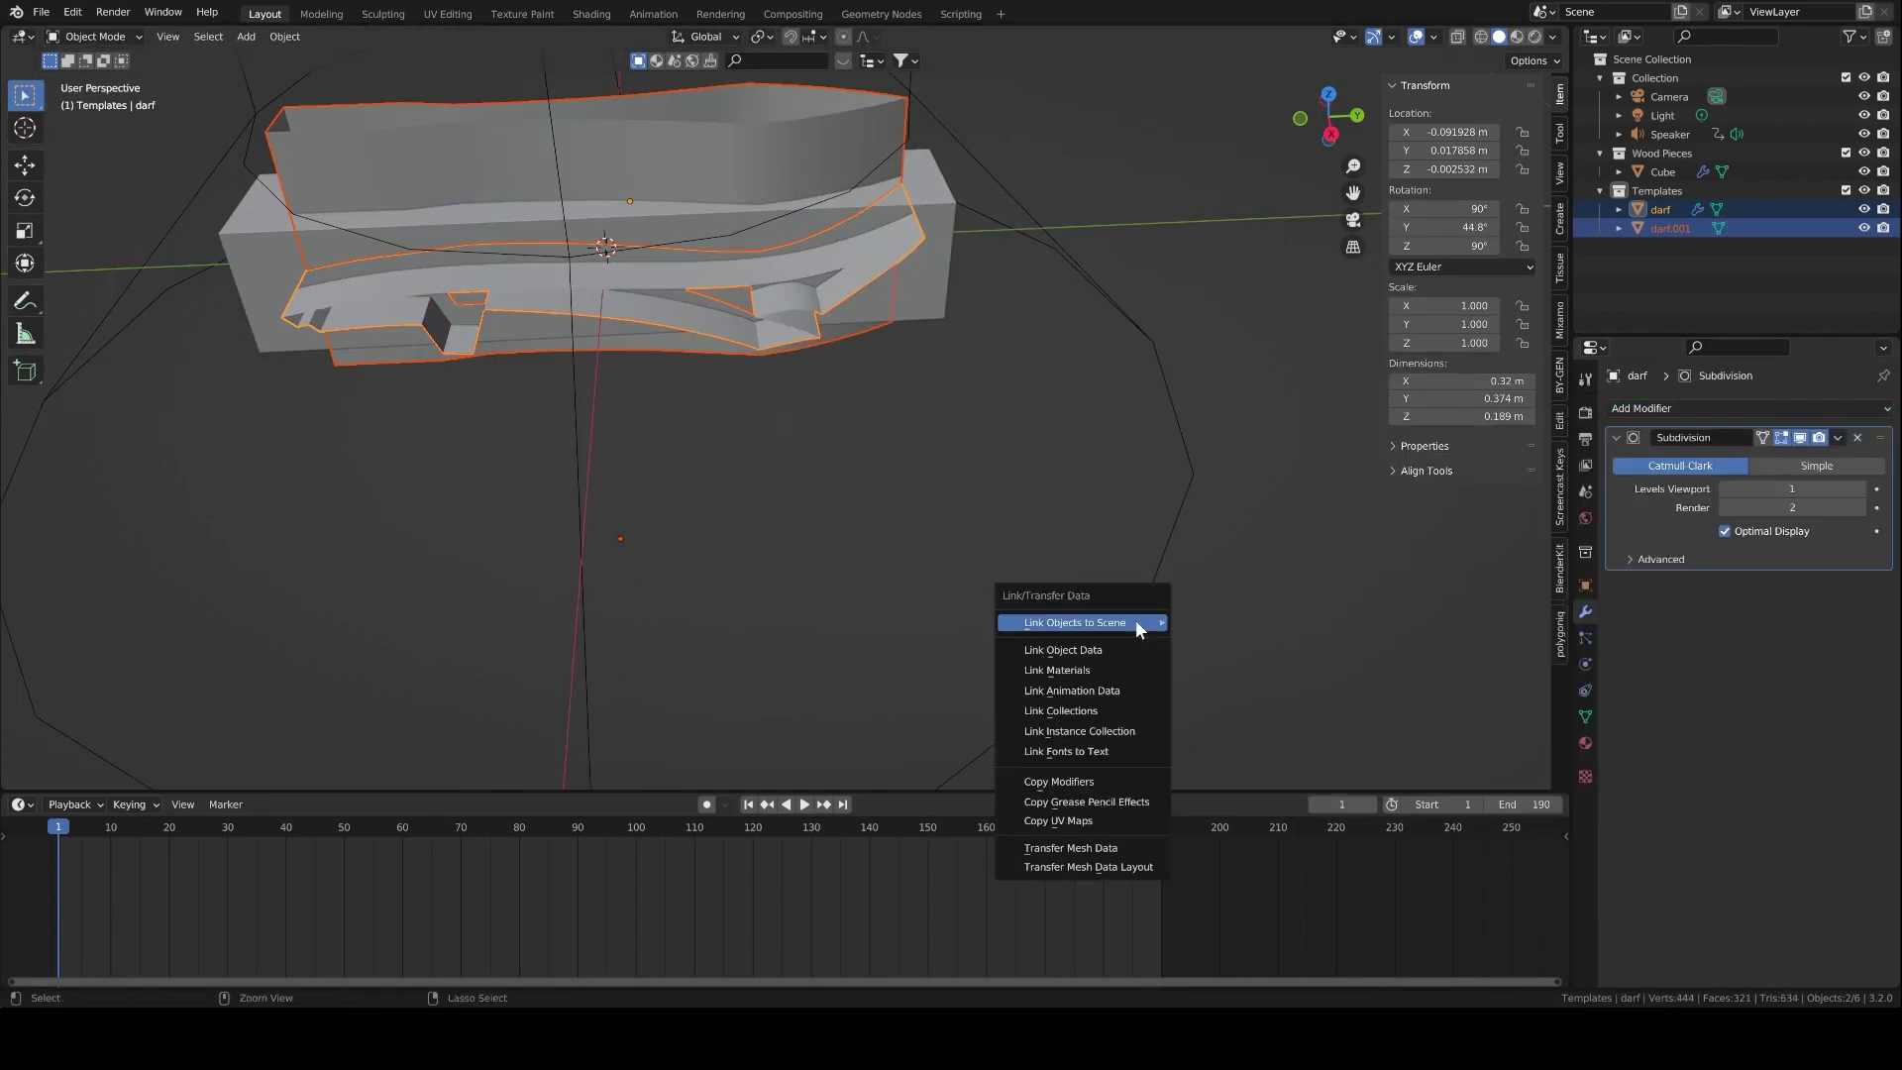
pyautogui.moveTo(1135, 621)
pyautogui.click(1076, 782)
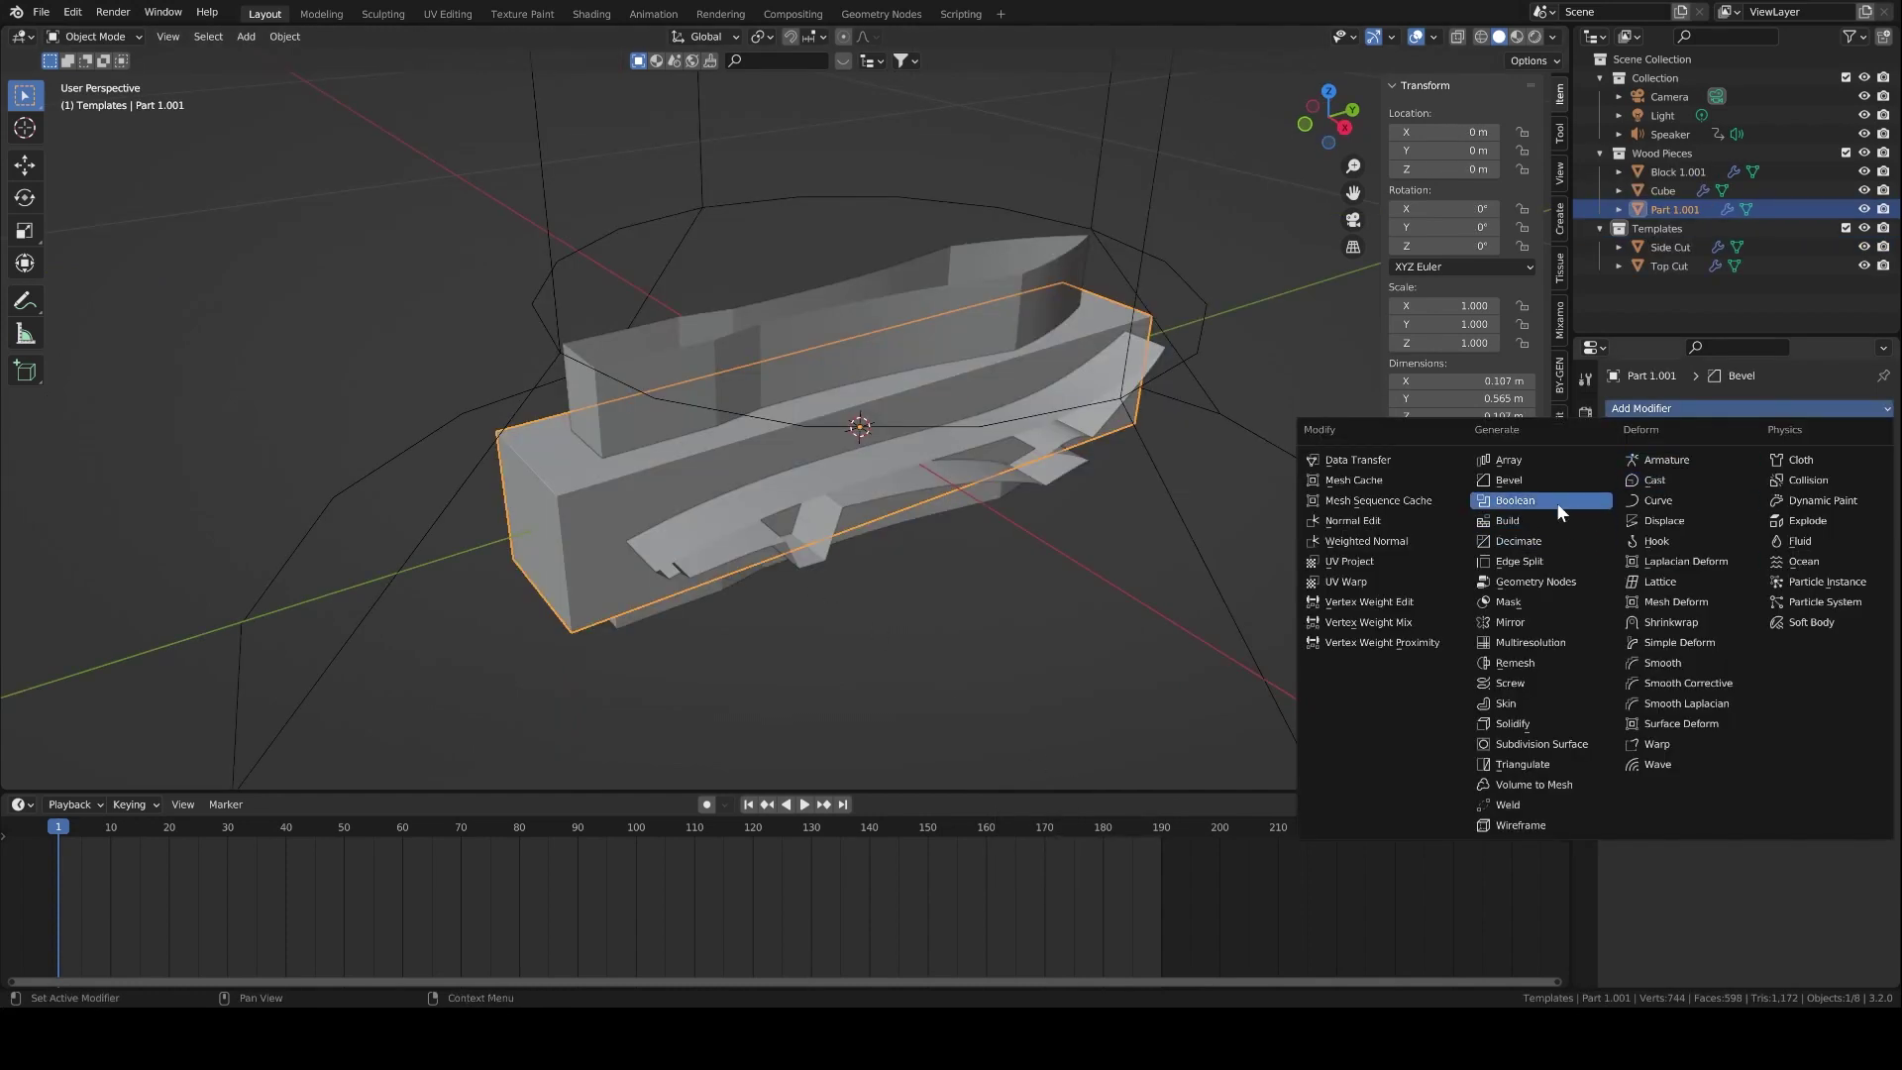
# Set Part 1.001's Boolean to Intersect and add a Difference Boolean to Part 2.001.
pyautogui.click(1556, 502)
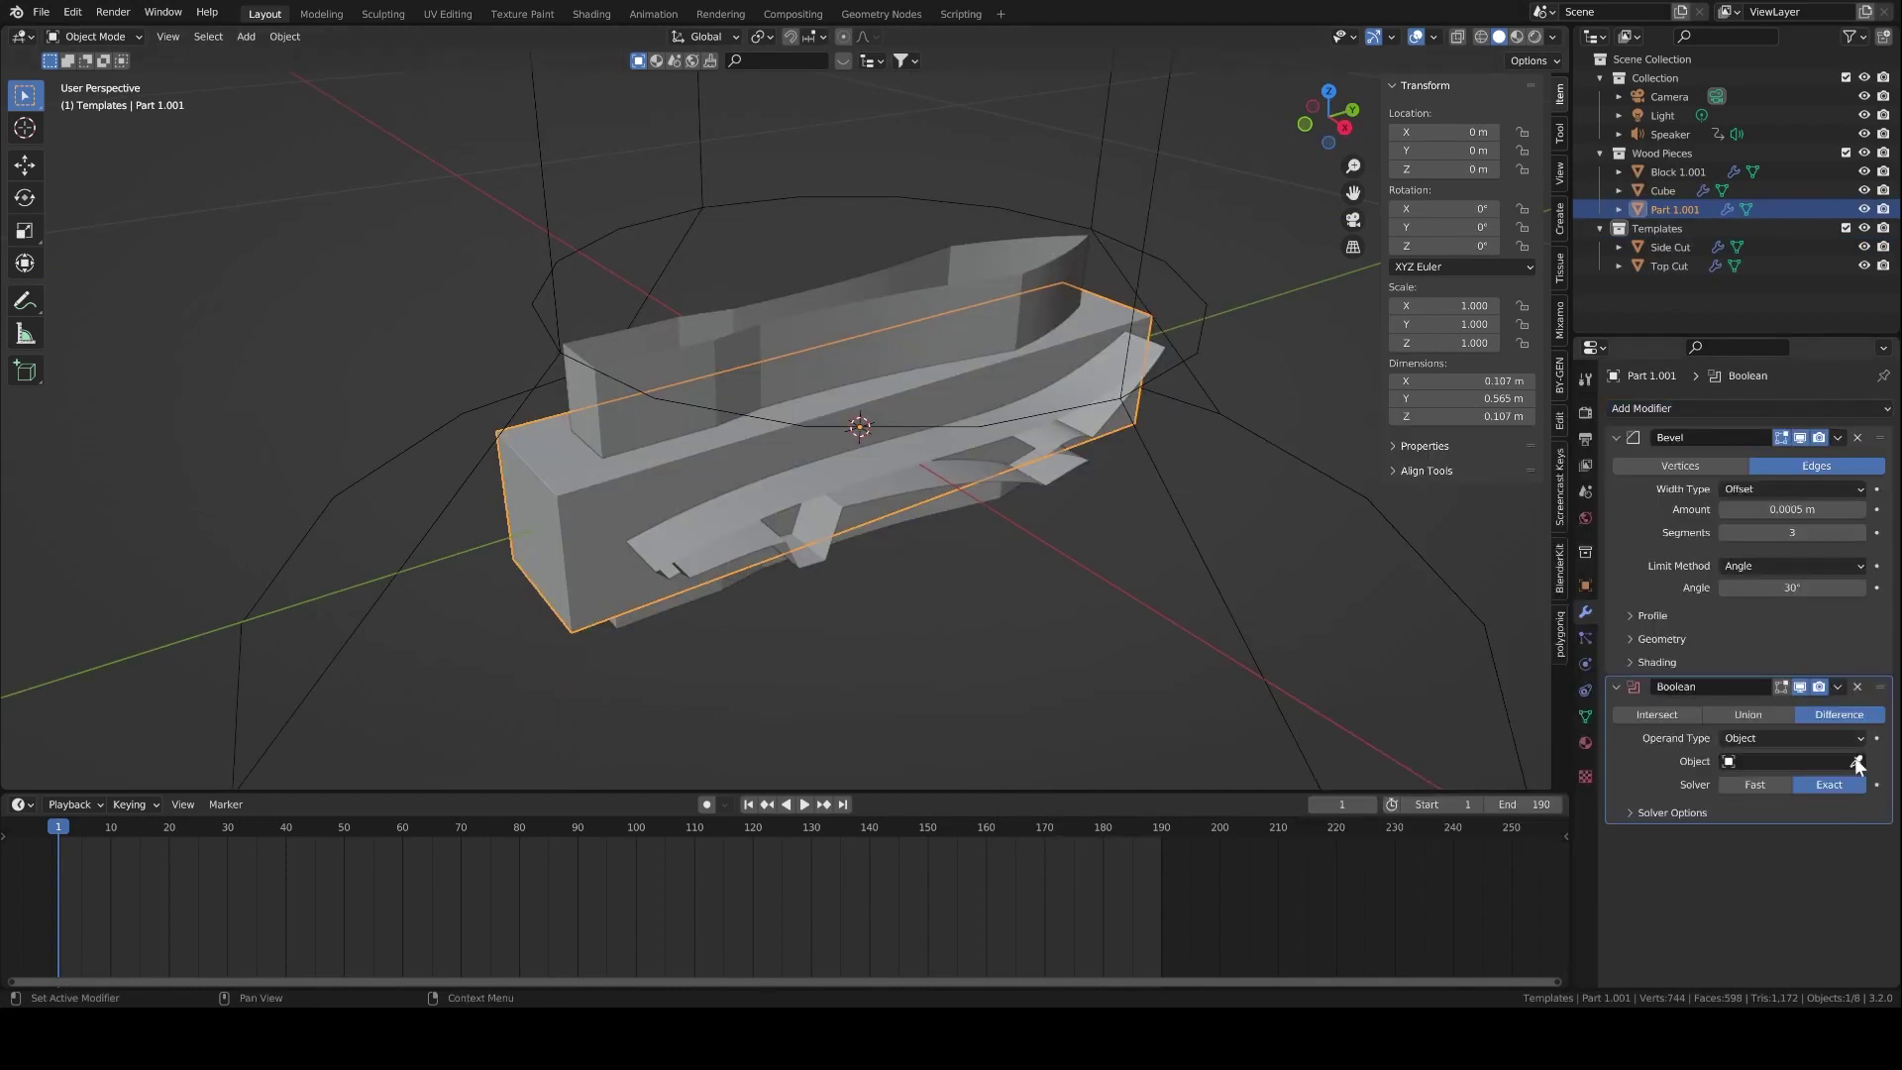
pyautogui.click(1676, 713)
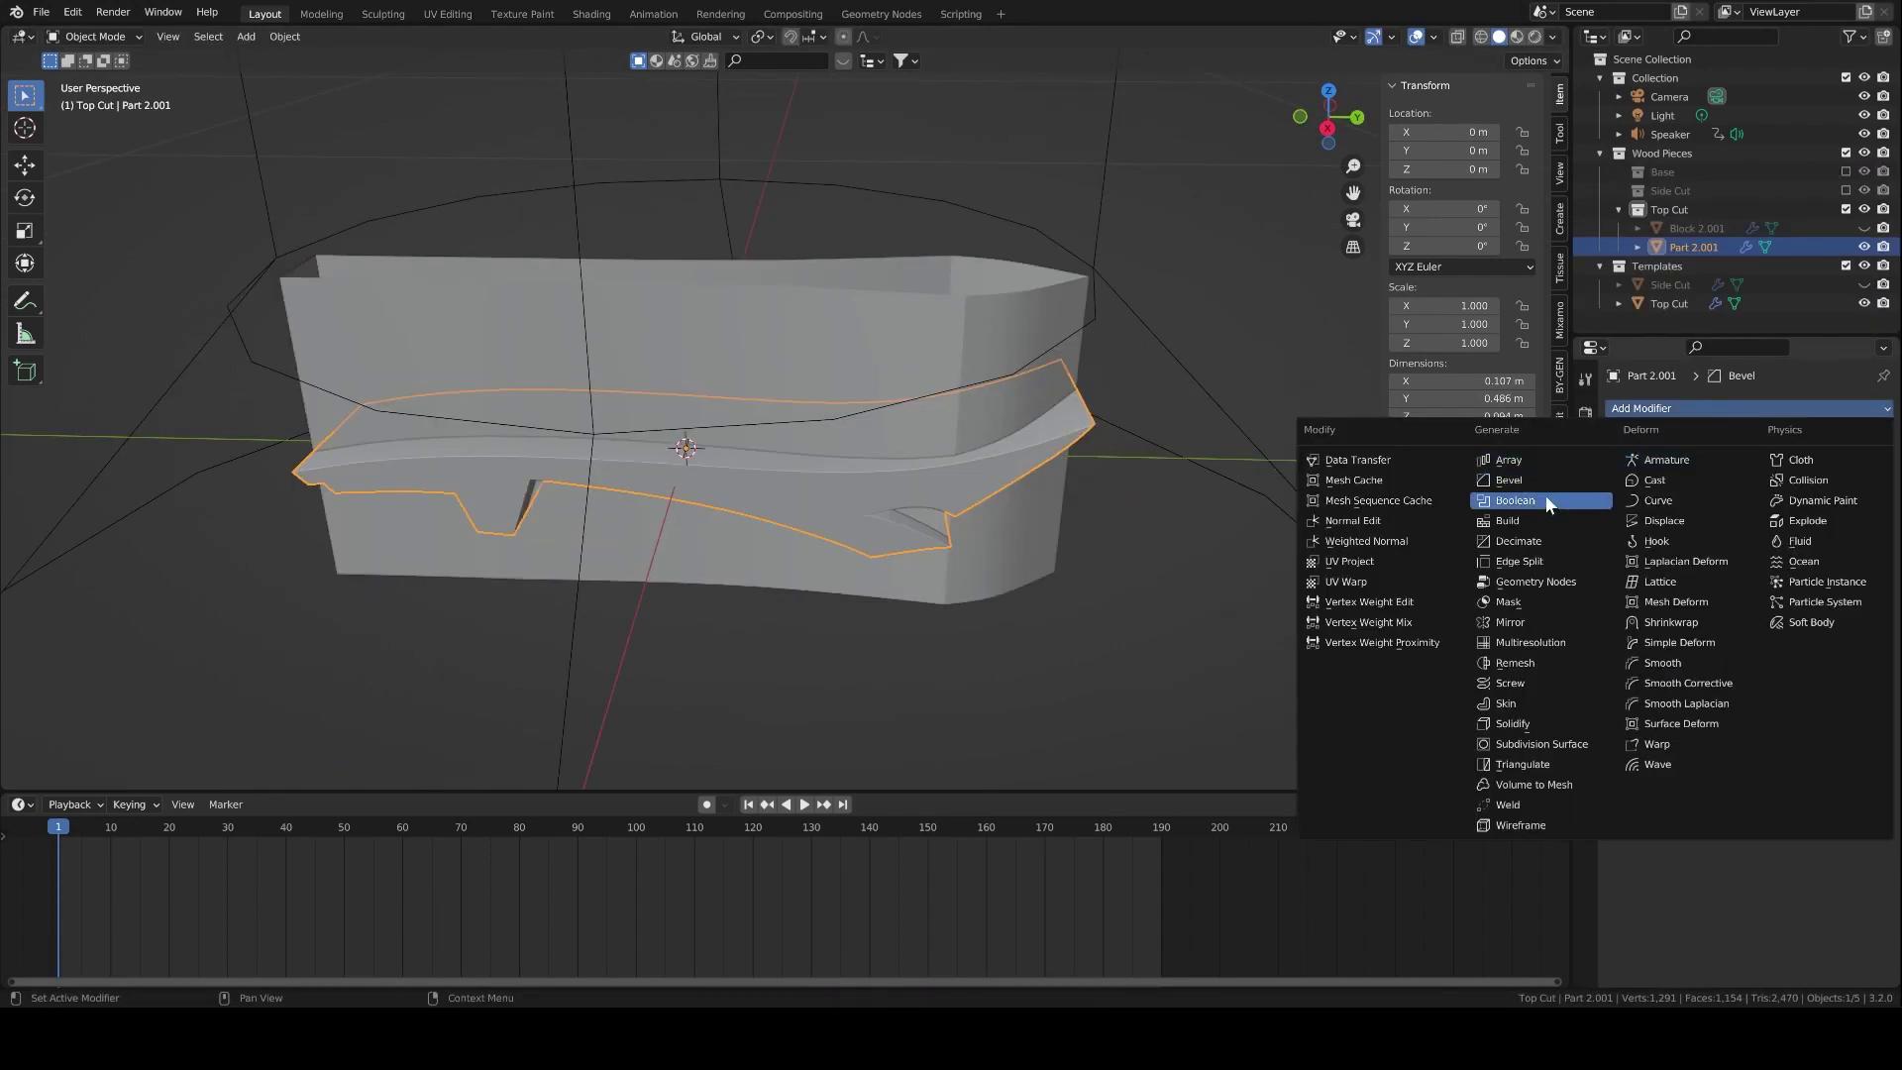
pyautogui.click(1546, 503)
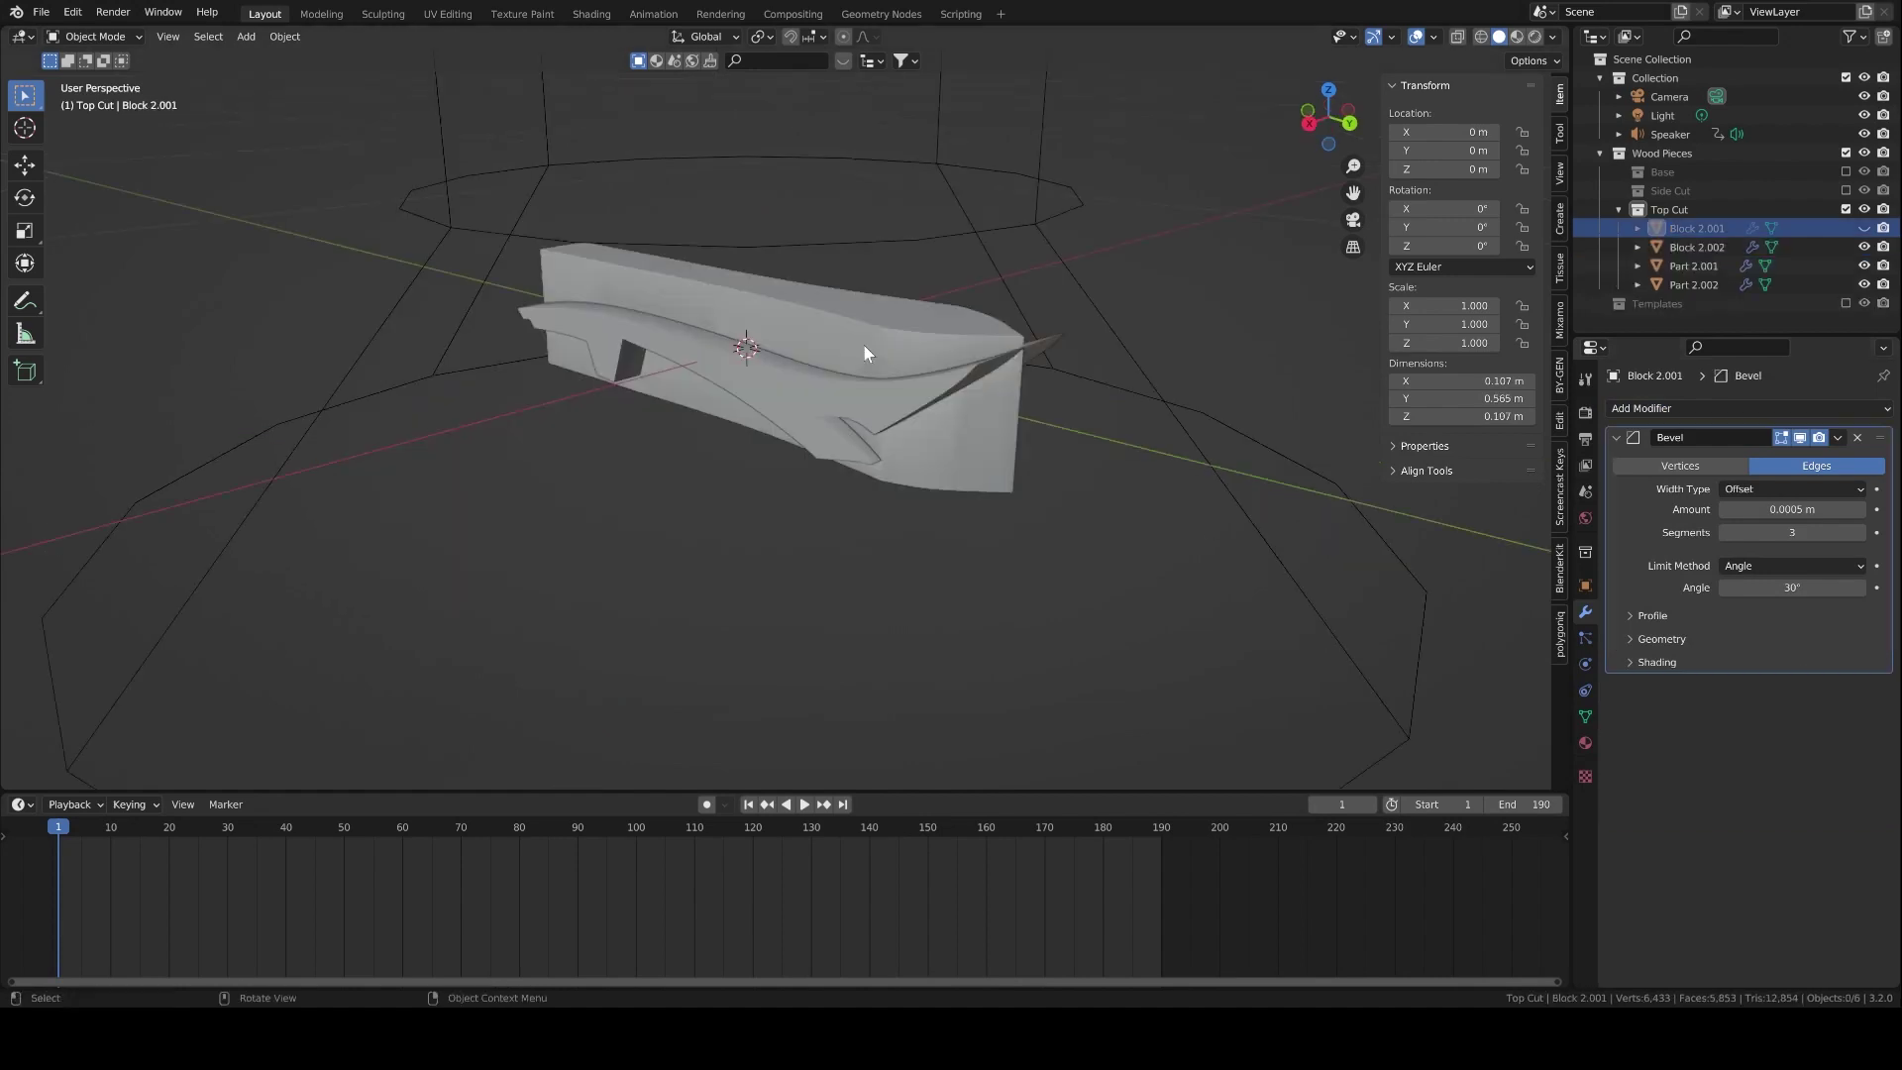
# Hide the cutting block and reselect Part 2.001.
pyautogui.click(864, 343)
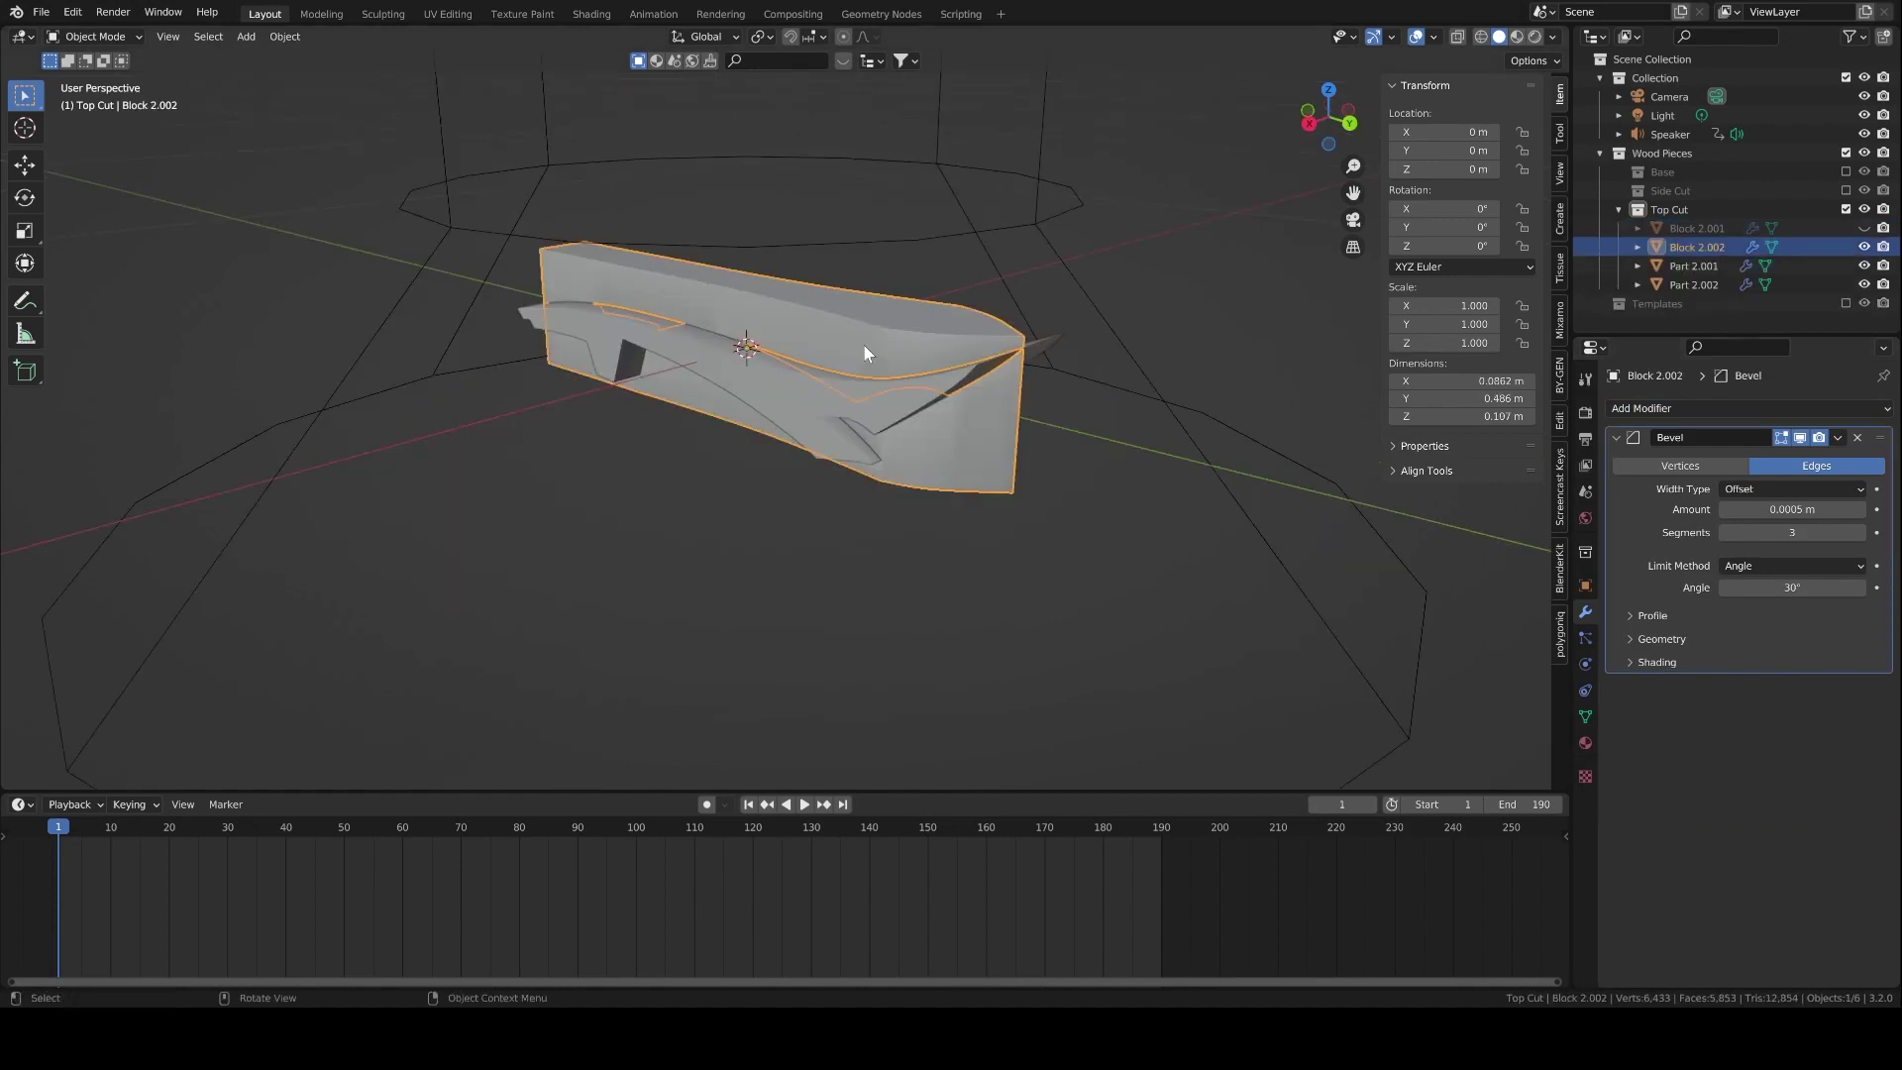
pyautogui.press('h')
pyautogui.click(900, 404)
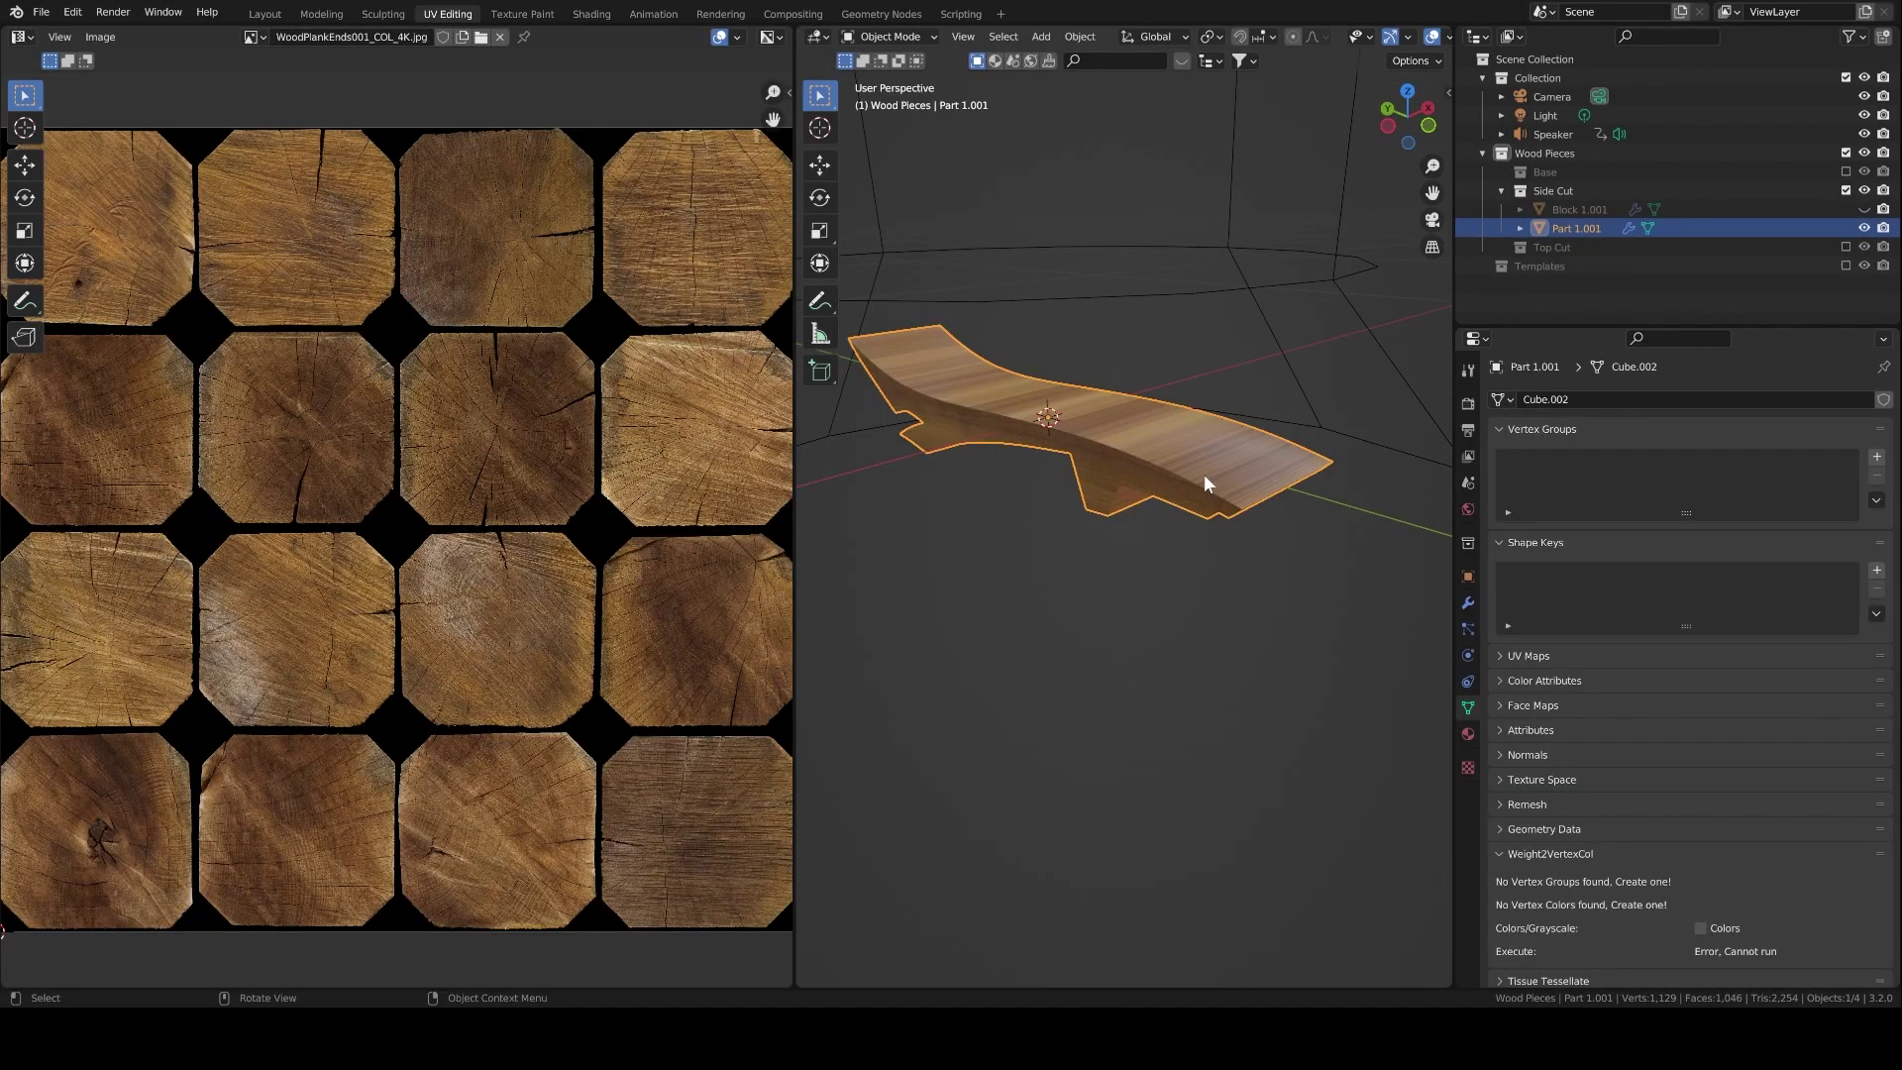
# Smart UV Project Part 1.001 and select all of its linked end faces.
pyautogui.moveTo(1153, 428); pyautogui.dragTo(1198, 416, button='middle')
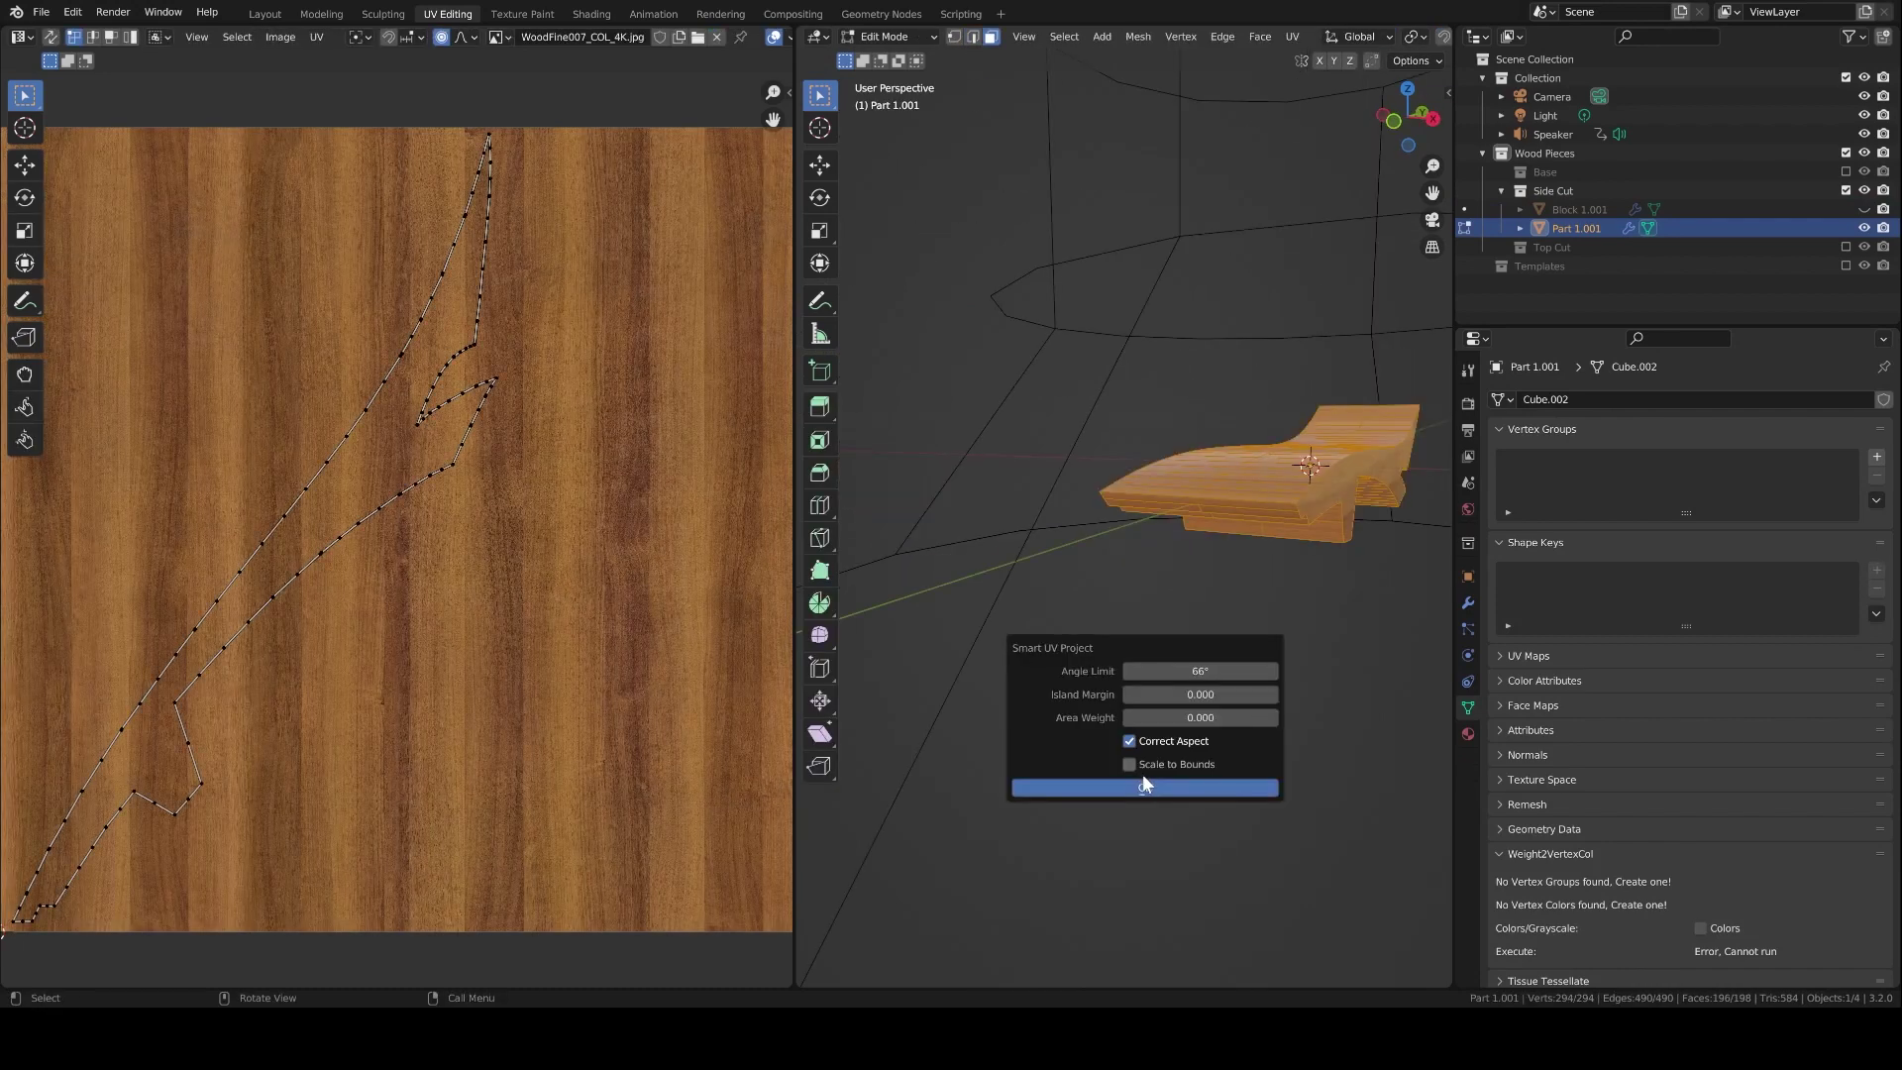
pyautogui.click(1146, 786)
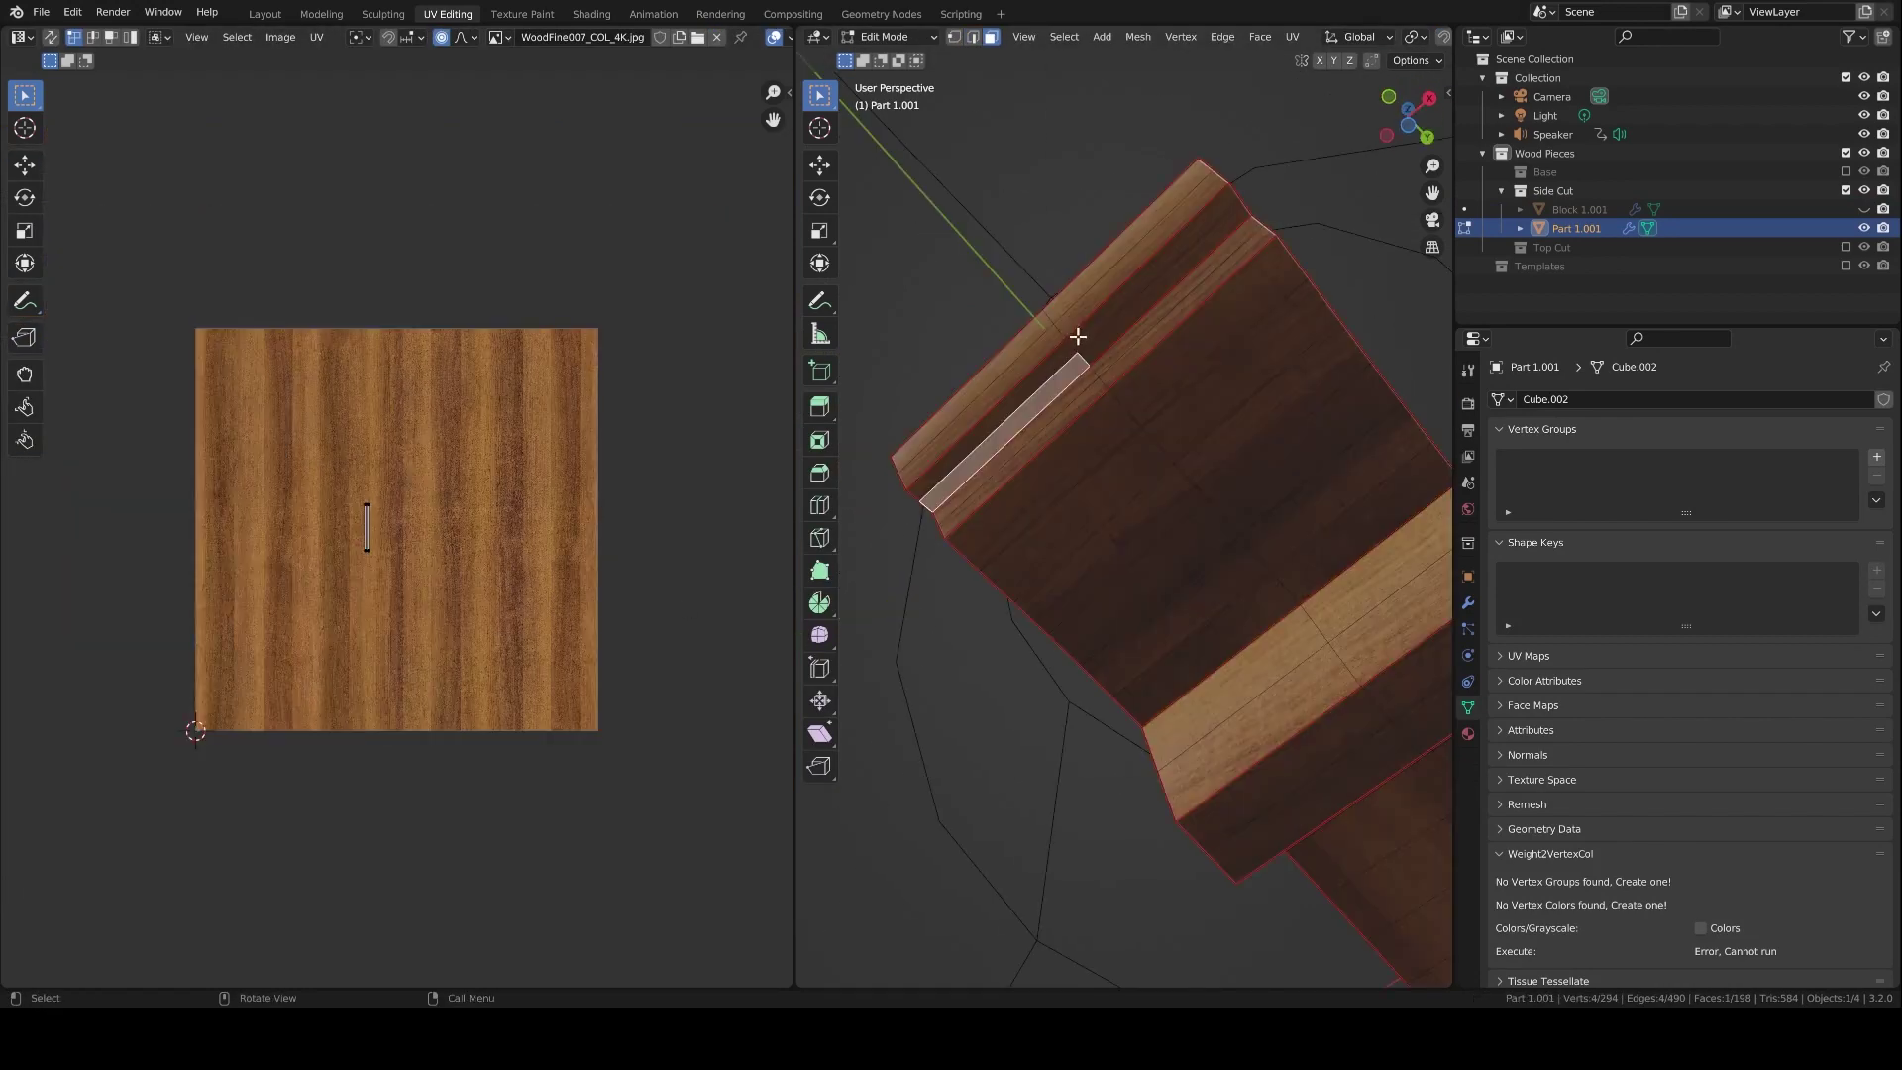
pyautogui.hotkey('ctrl', 'l')
pyautogui.moveTo(1183, 554); pyautogui.dragTo(1295, 671, button='middle')
pyautogui.keyDown('shift'); pyautogui.click(1295, 671); pyautogui.keyUp('shift')
pyautogui.hotkey('ctrl', 'l')
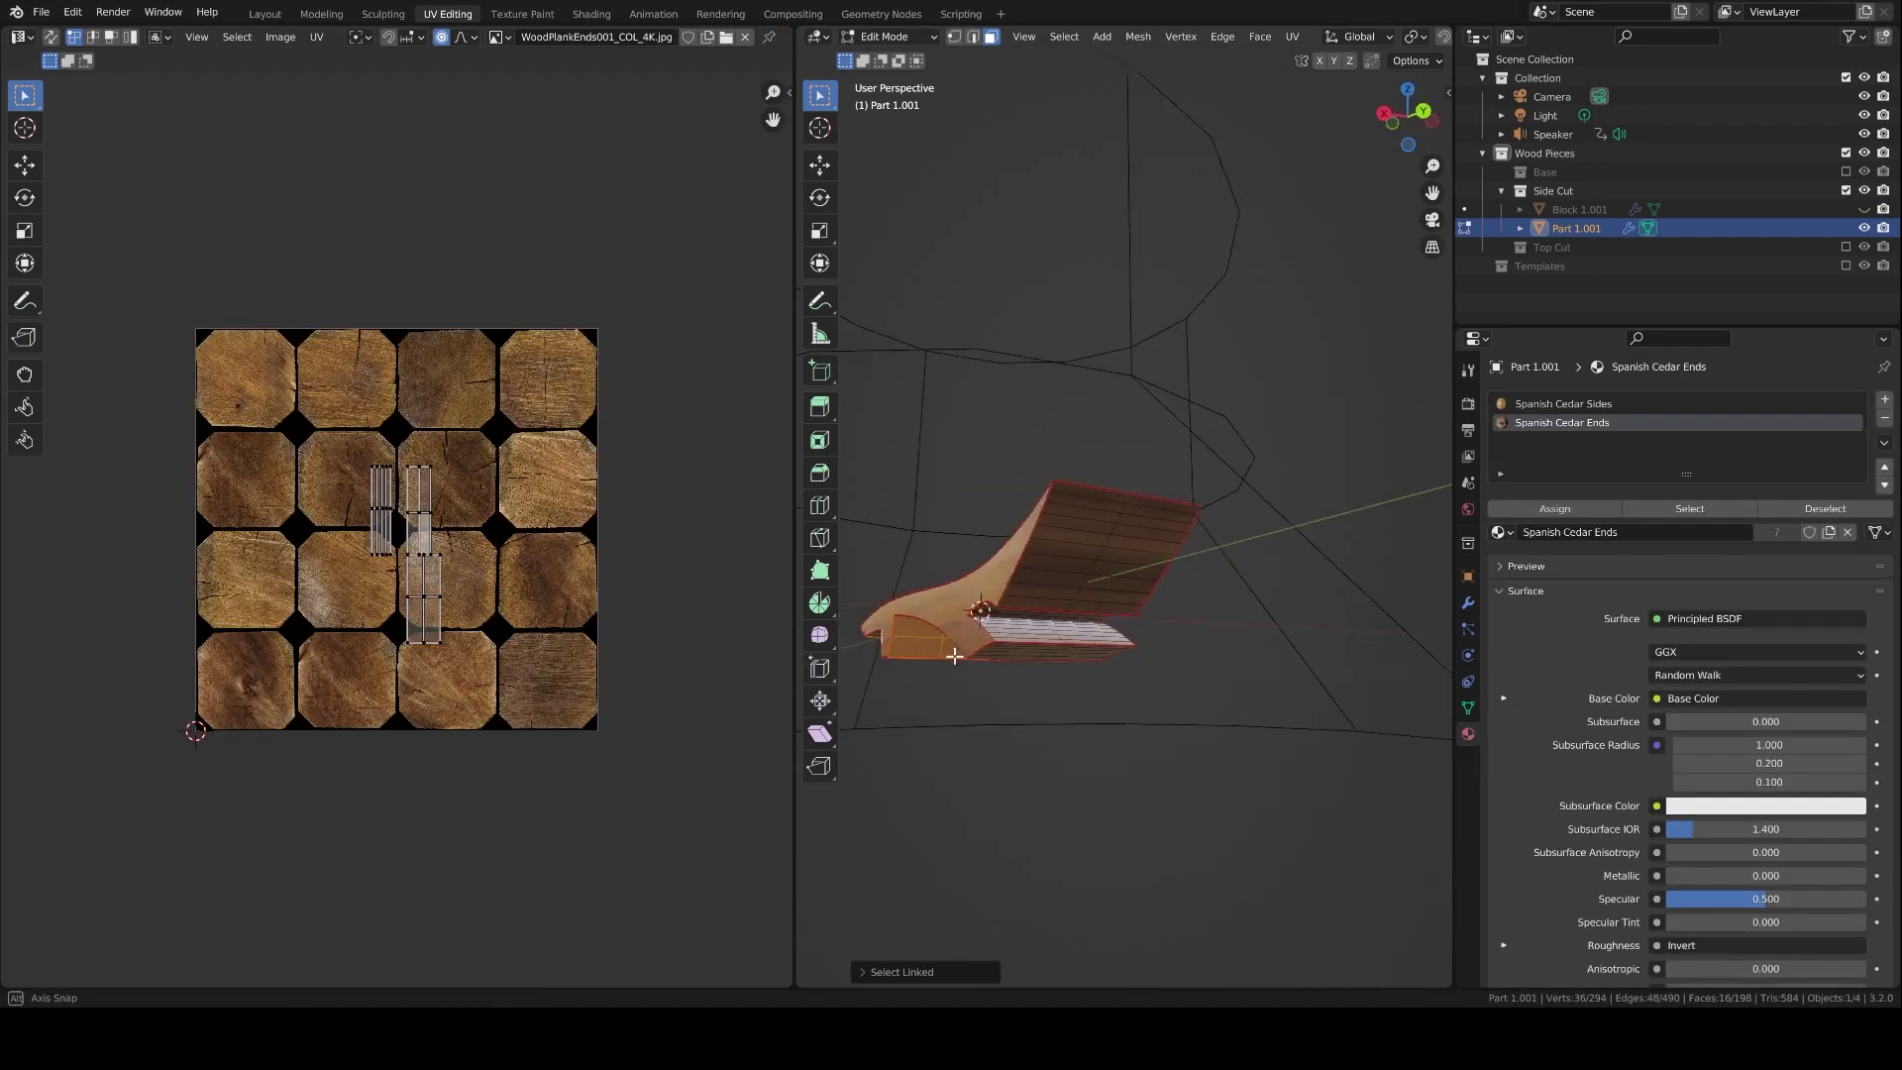
pyautogui.moveTo(1099, 594); pyautogui.dragTo(1120, 574, button='middle')
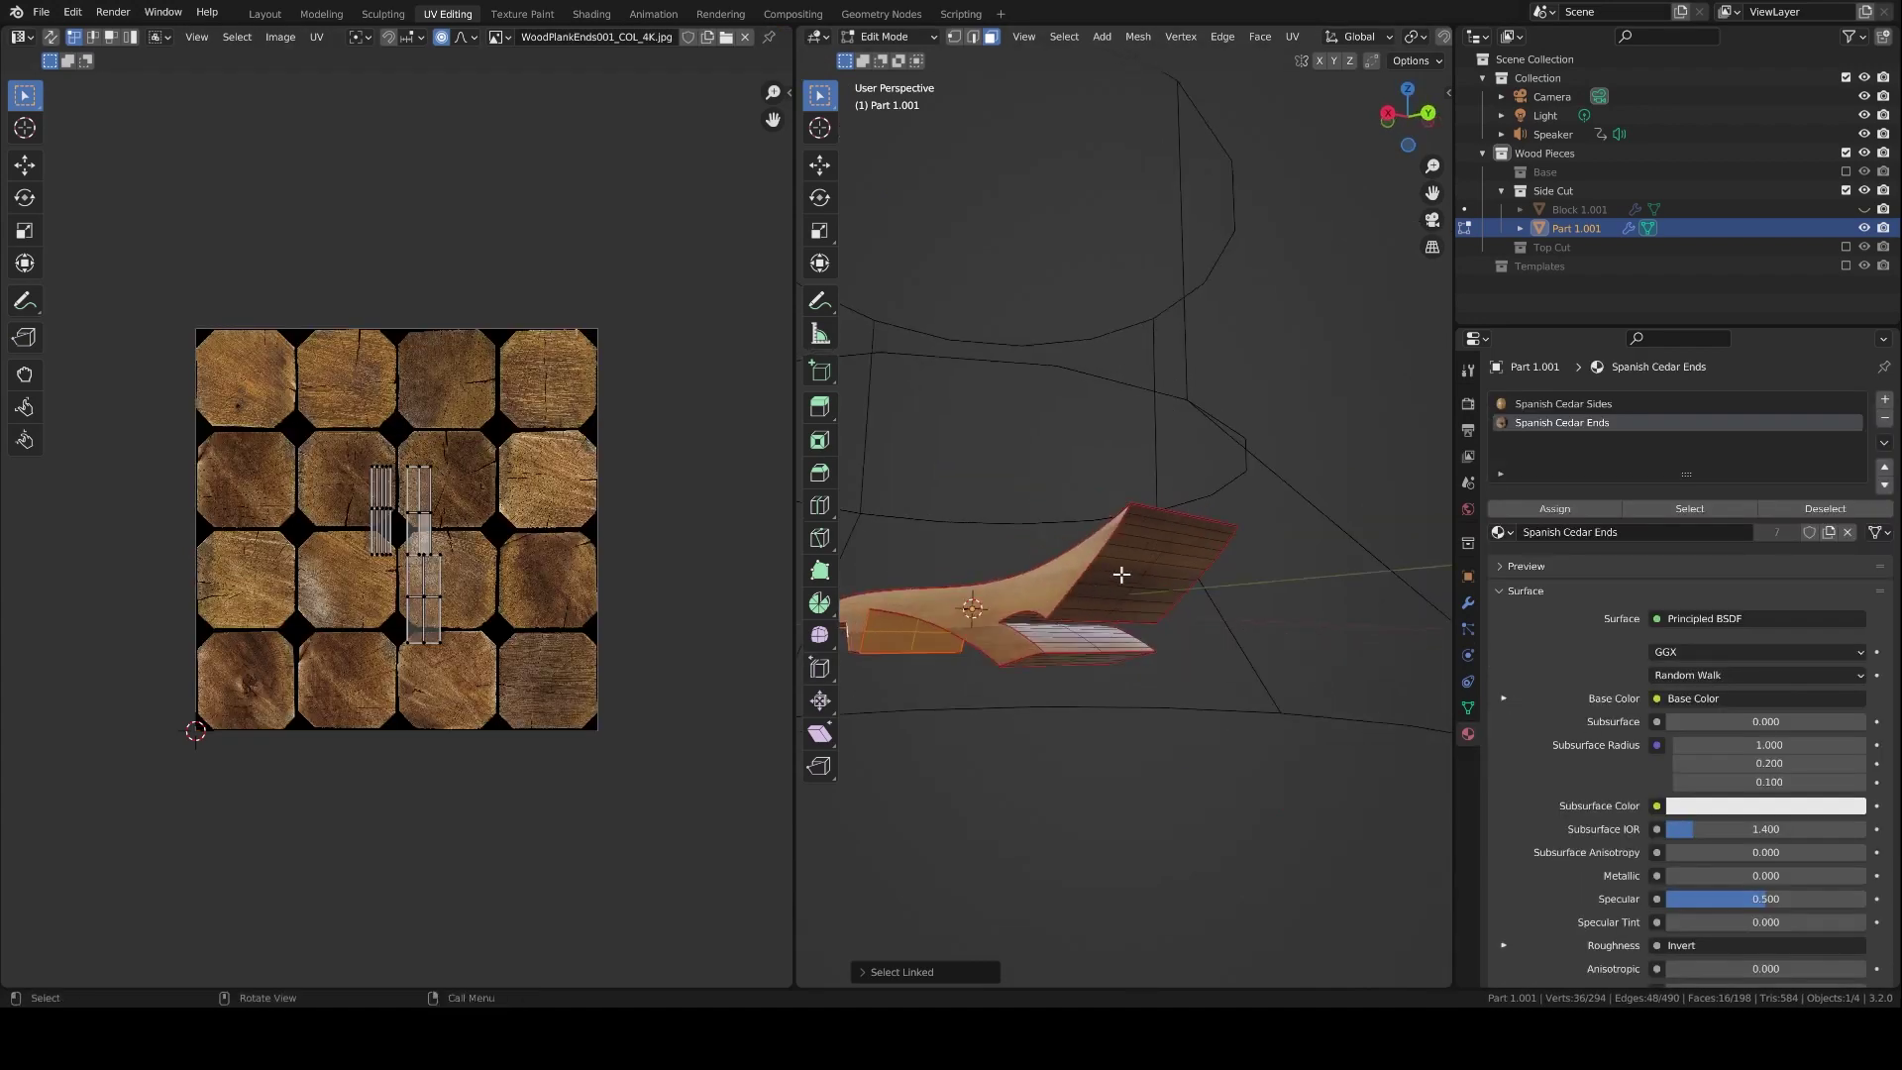
pyautogui.keyDown('shift'); pyautogui.click(1030, 639); pyautogui.keyUp('shift')
pyautogui.hotkey('ctrl', 'l')
pyautogui.moveTo(1030, 639); pyautogui.dragTo(1024, 649, button='middle')
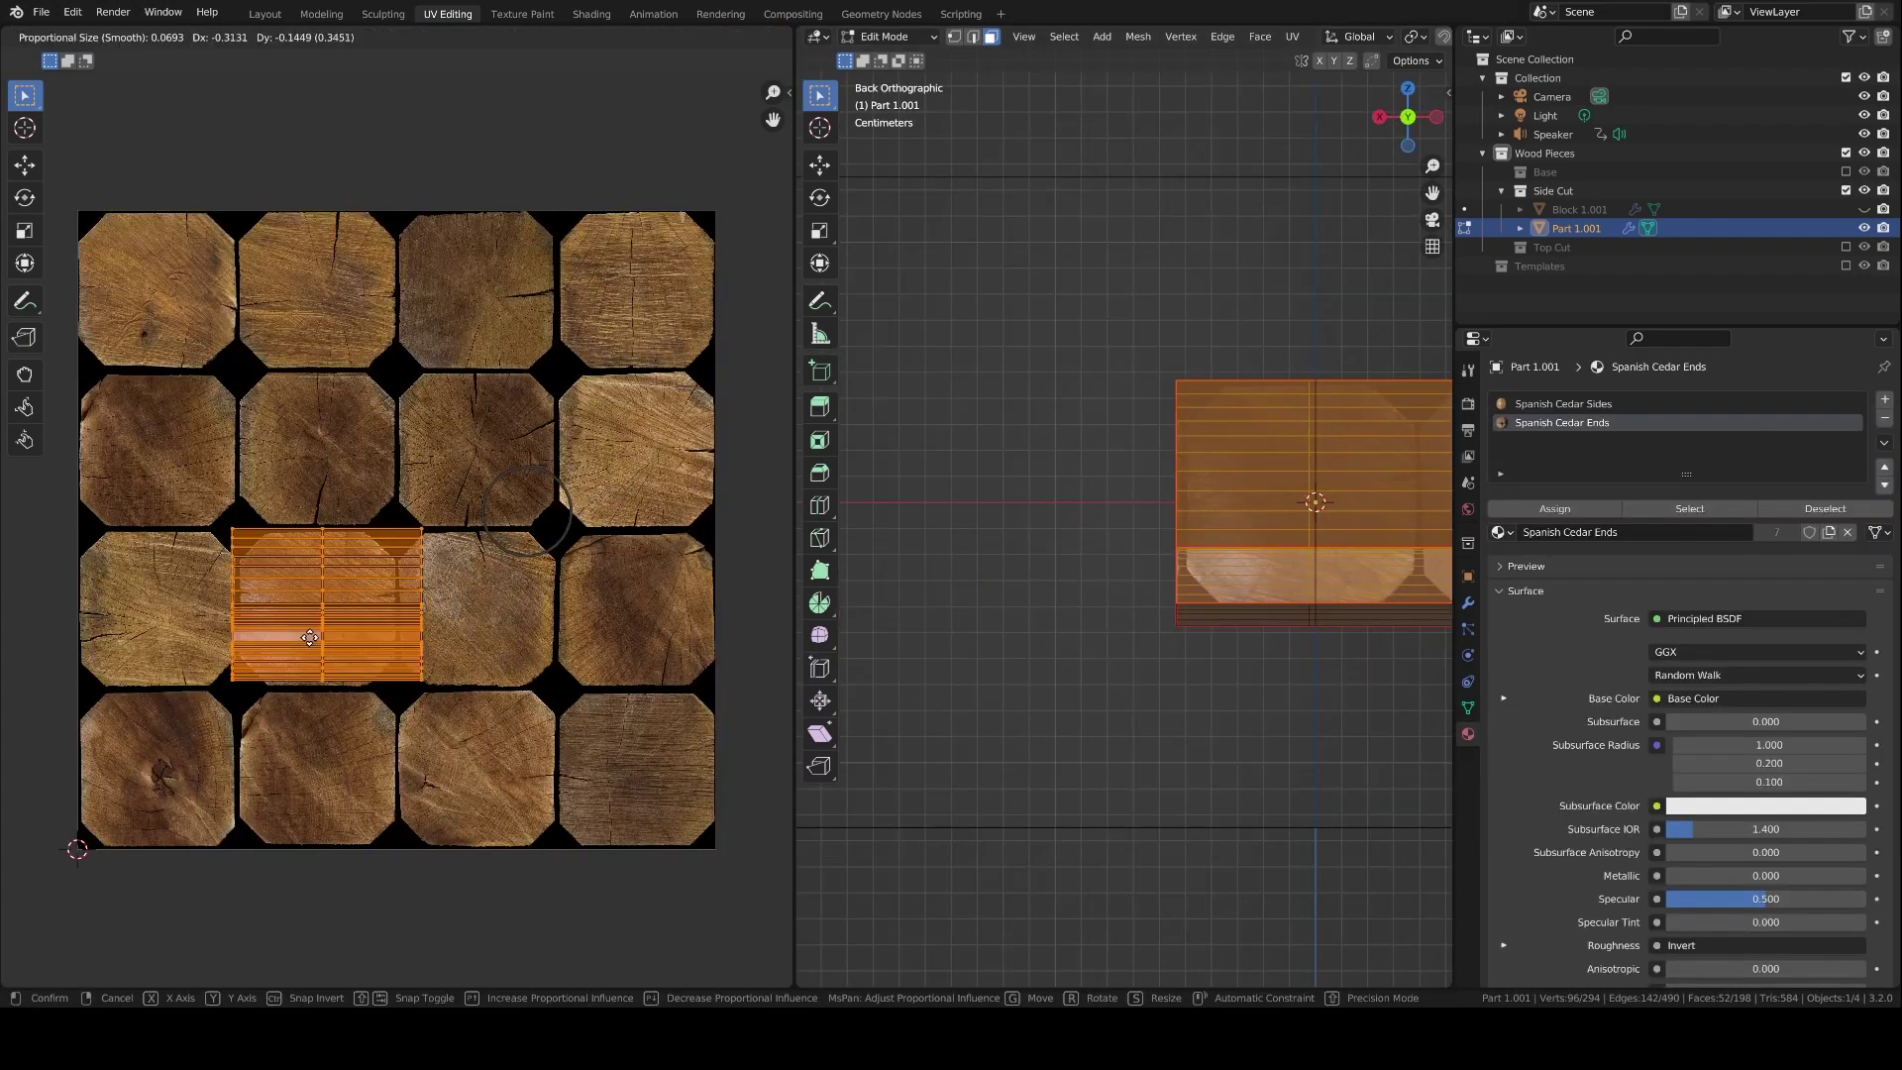
# Move and shrink the end-face UV island to fit one end-grain tile.
pyautogui.press('g')
pyautogui.click(455, 565)
pyautogui.press('s')
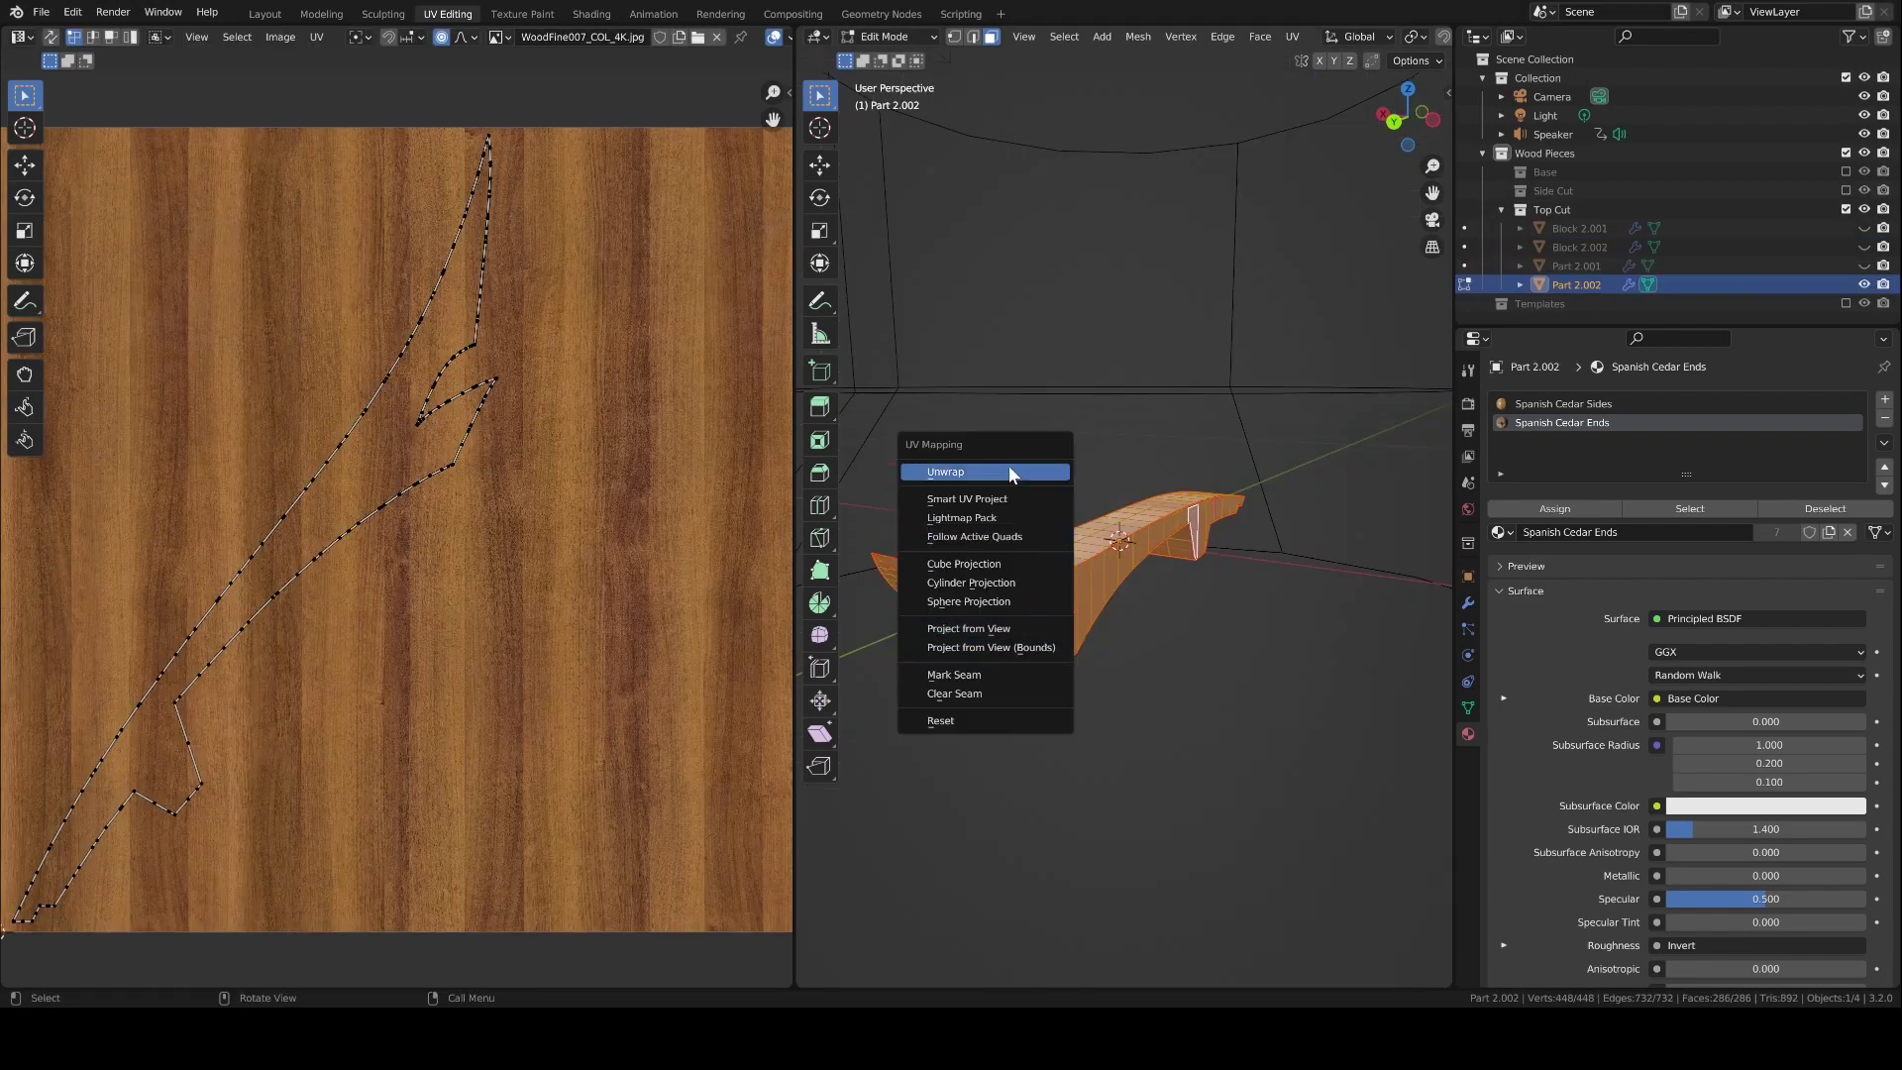
# Unwrap Part 2.002 and scale and move its end-grain island onto a tile.
pyautogui.click(1008, 472)
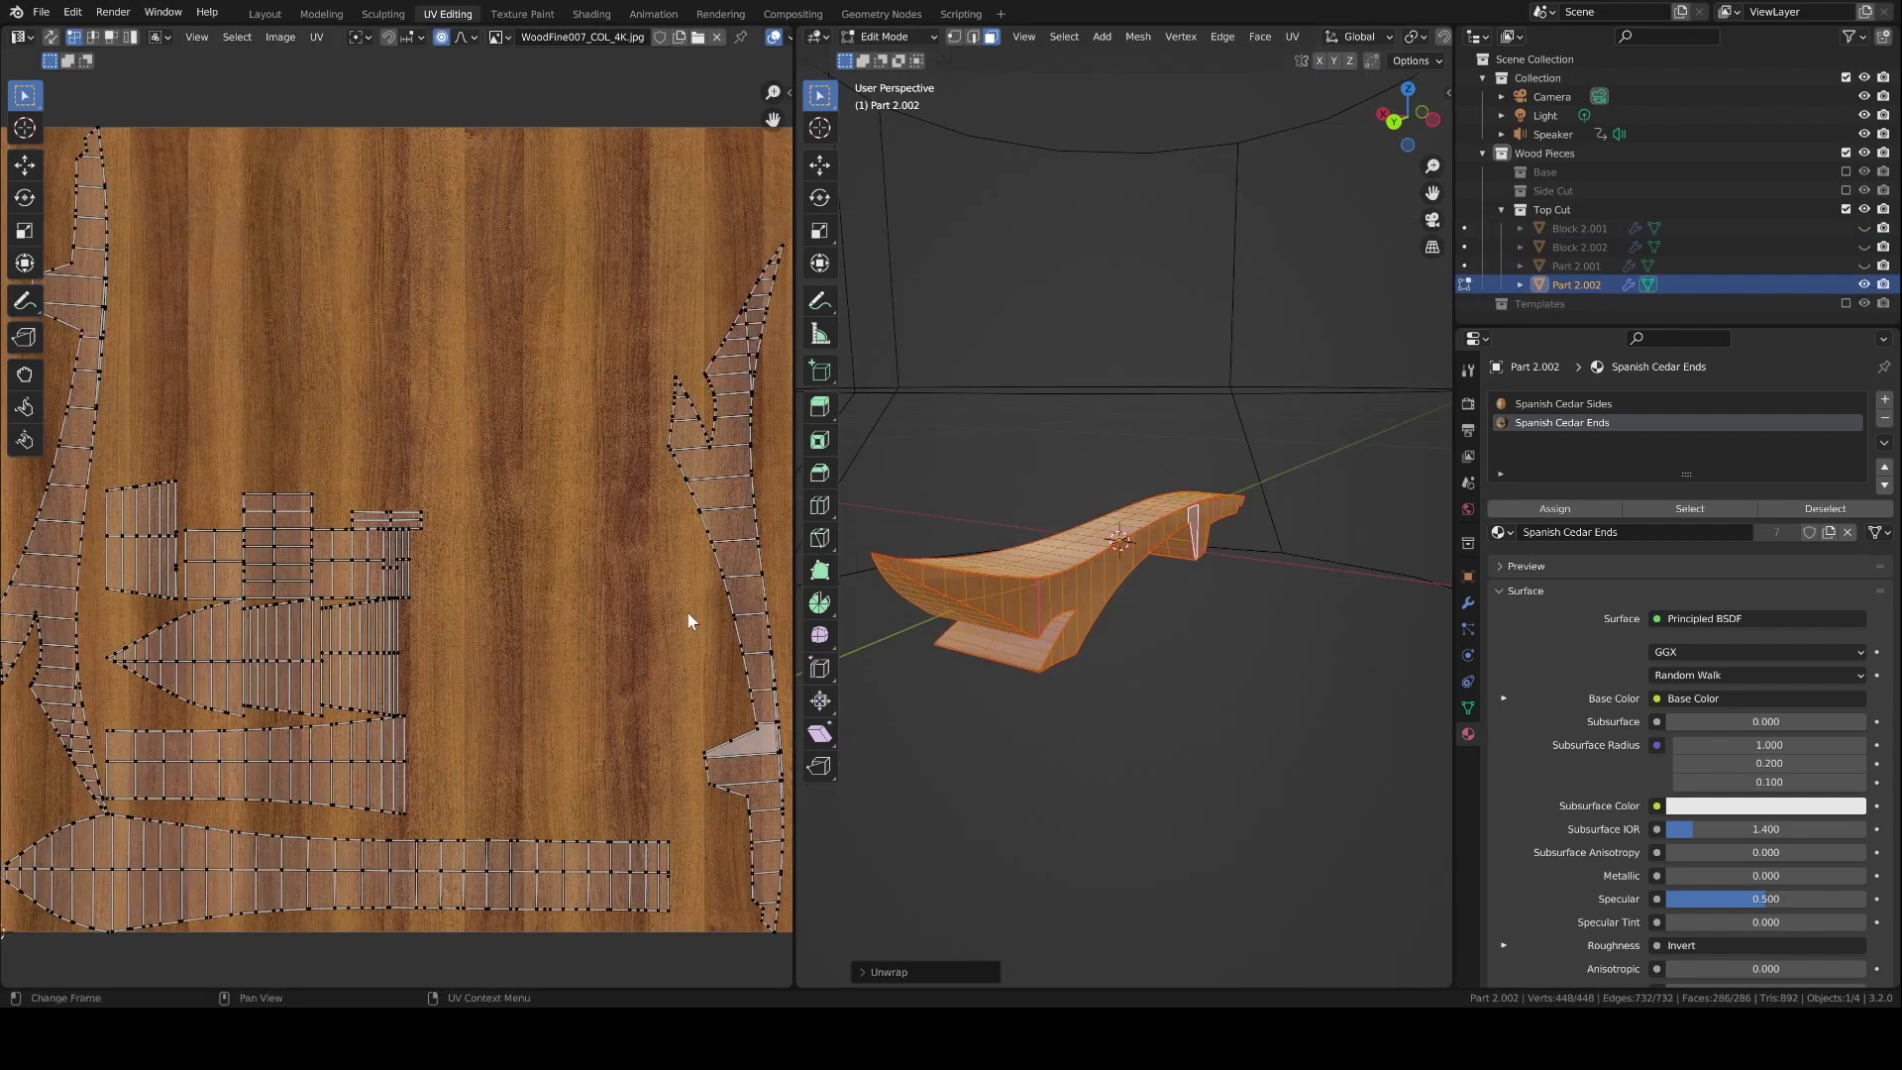
pyautogui.scroll(-3, 690, 621)
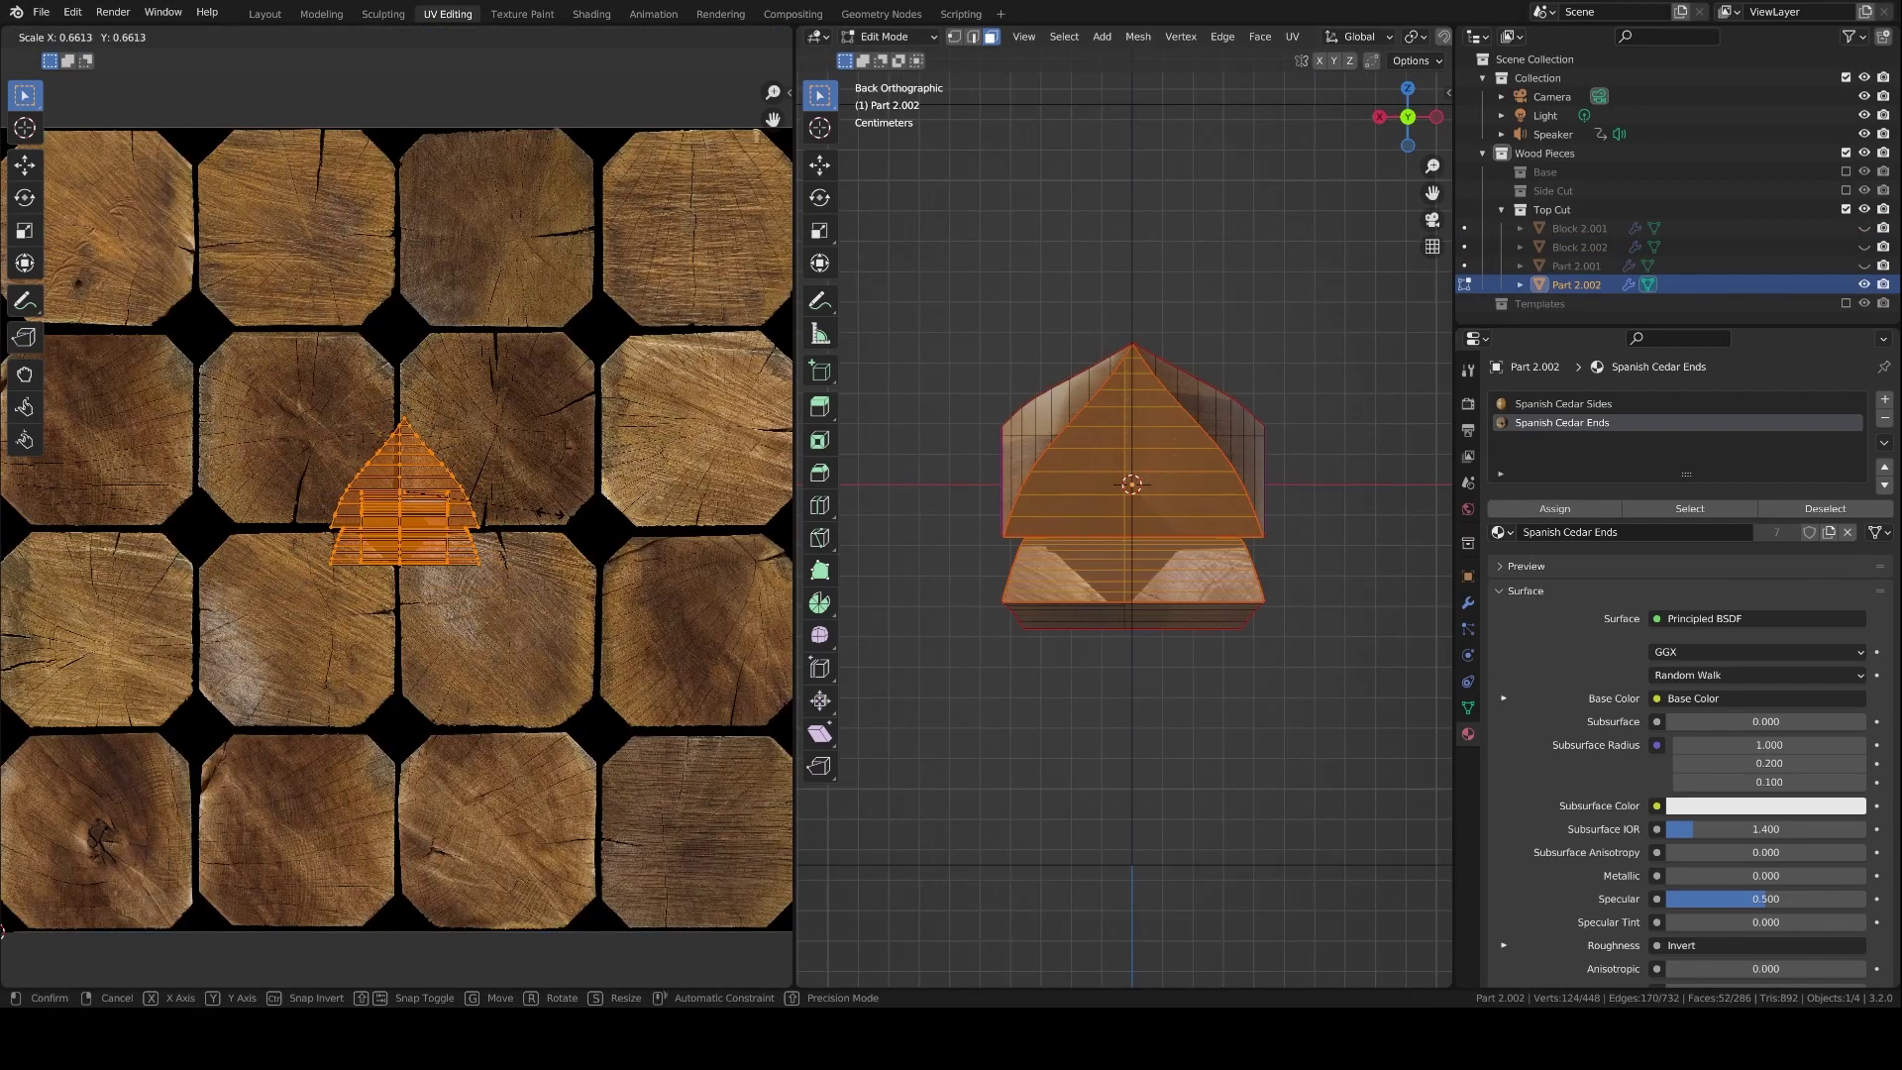
pyautogui.press('s')
pyautogui.click(437, 597)
pyautogui.press('g')
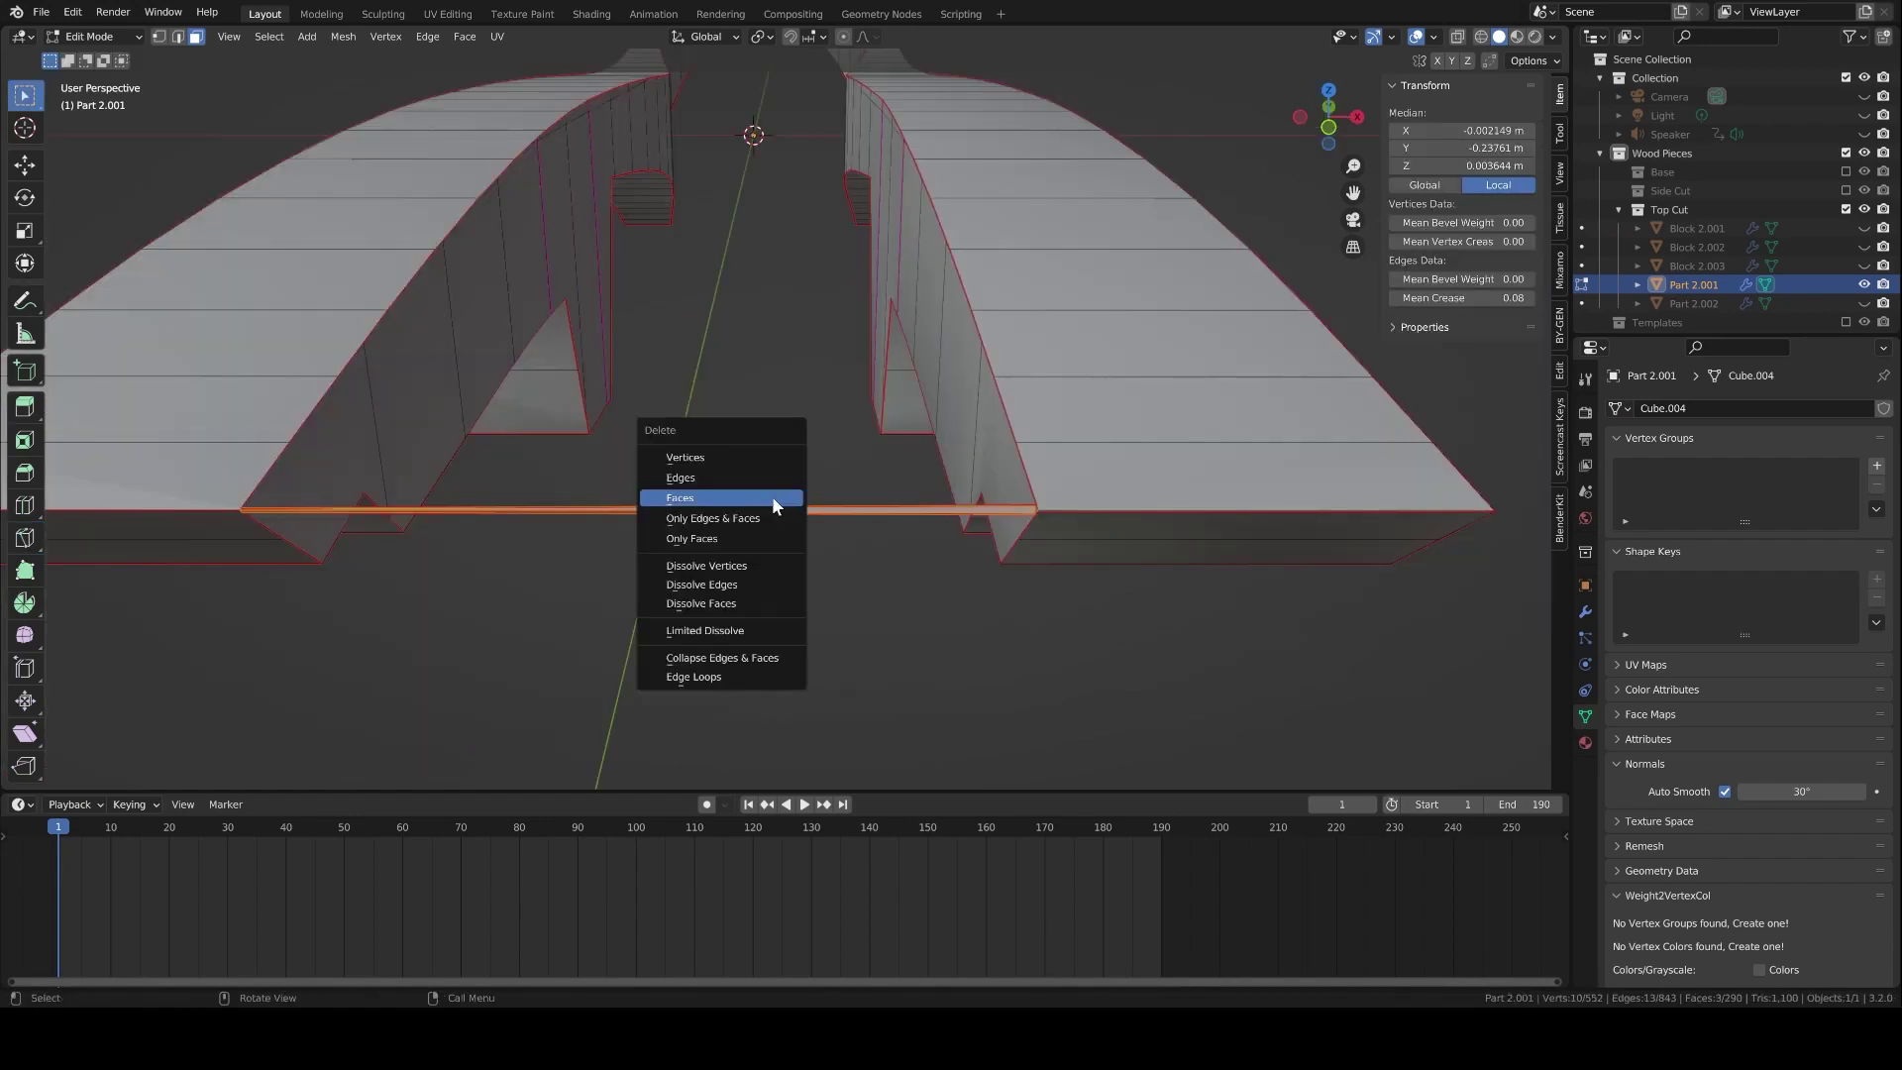
# Delete the stray vertex and the thin leftover strip of geometry.
pyautogui.click(693, 489)
pyautogui.scroll(2, 467, 518)
pyautogui.moveTo(419, 626); pyautogui.dragTo(590, 541)
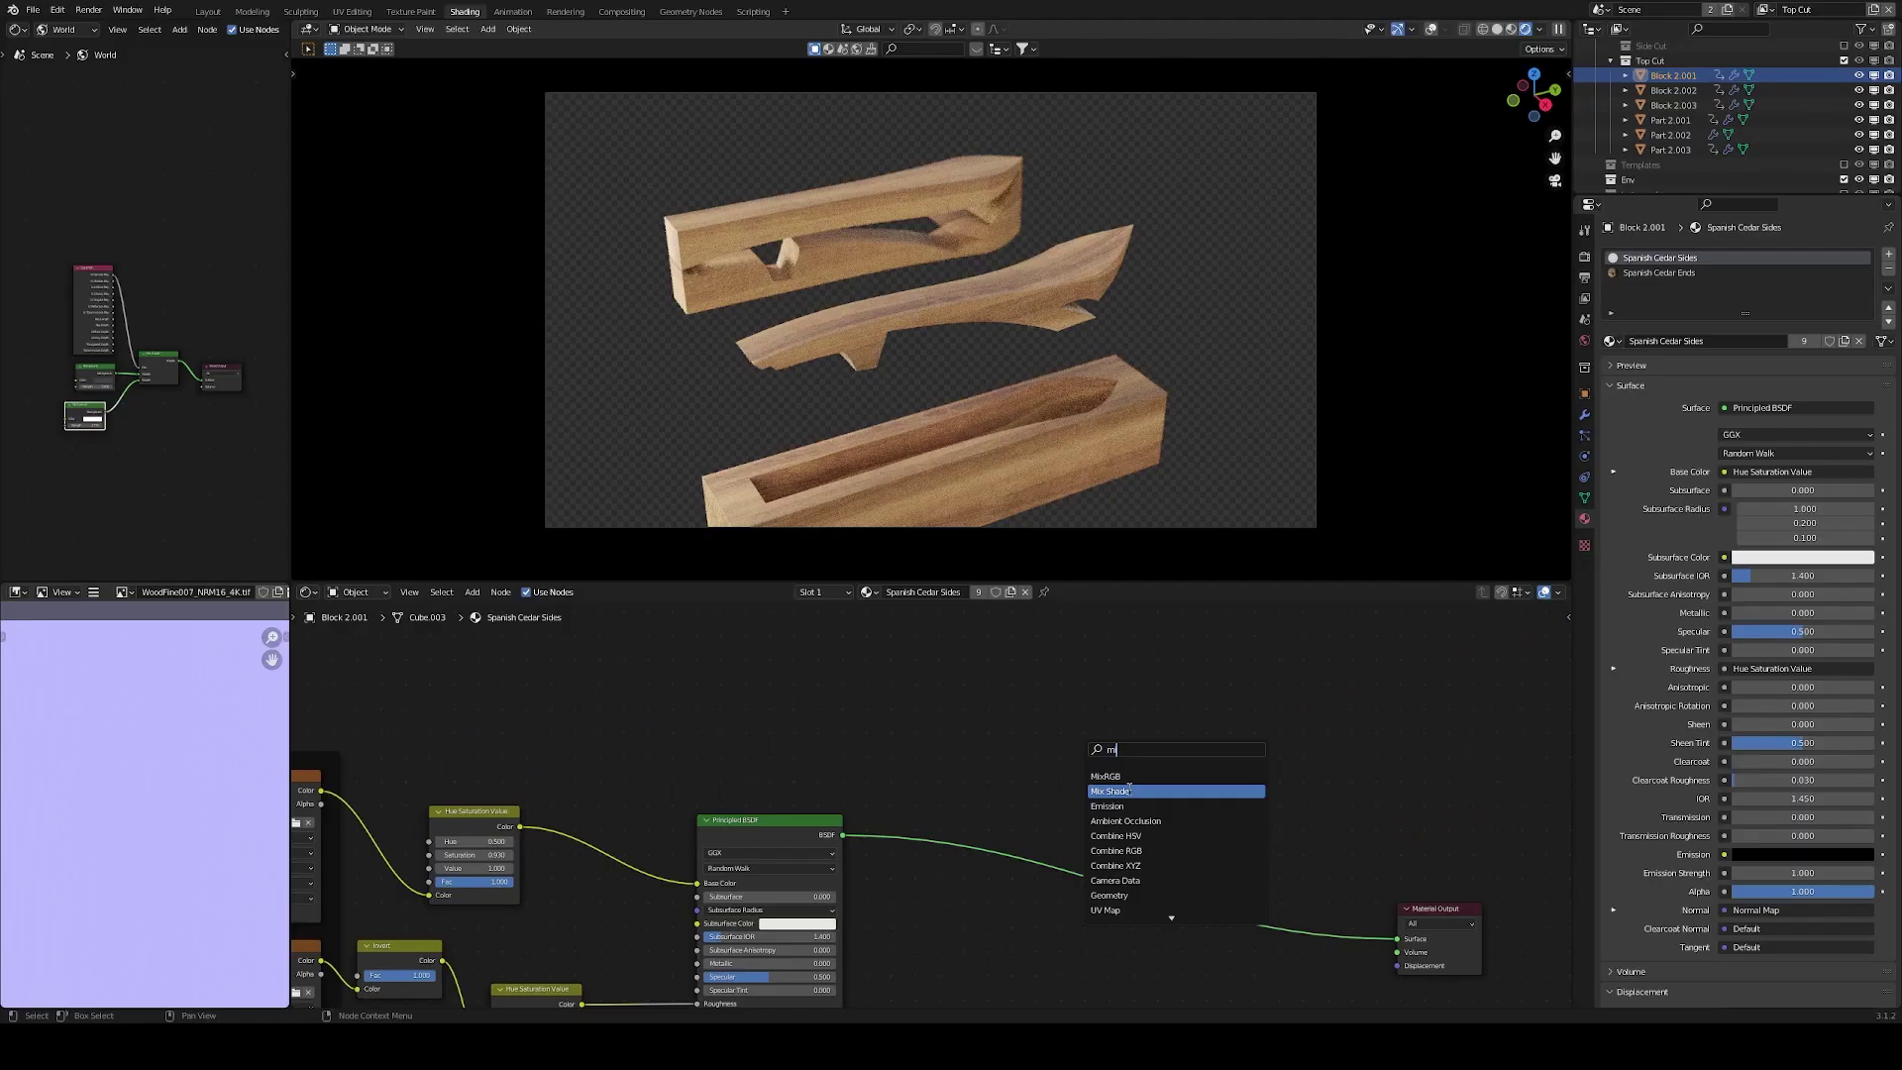
pyautogui.click(1169, 790)
# Insert a Mix Shader and connect a Transparent BSDF into it.
pyautogui.click(1139, 852)
pyautogui.moveTo(1053, 782); pyautogui.dragTo(1064, 734, button='middle')
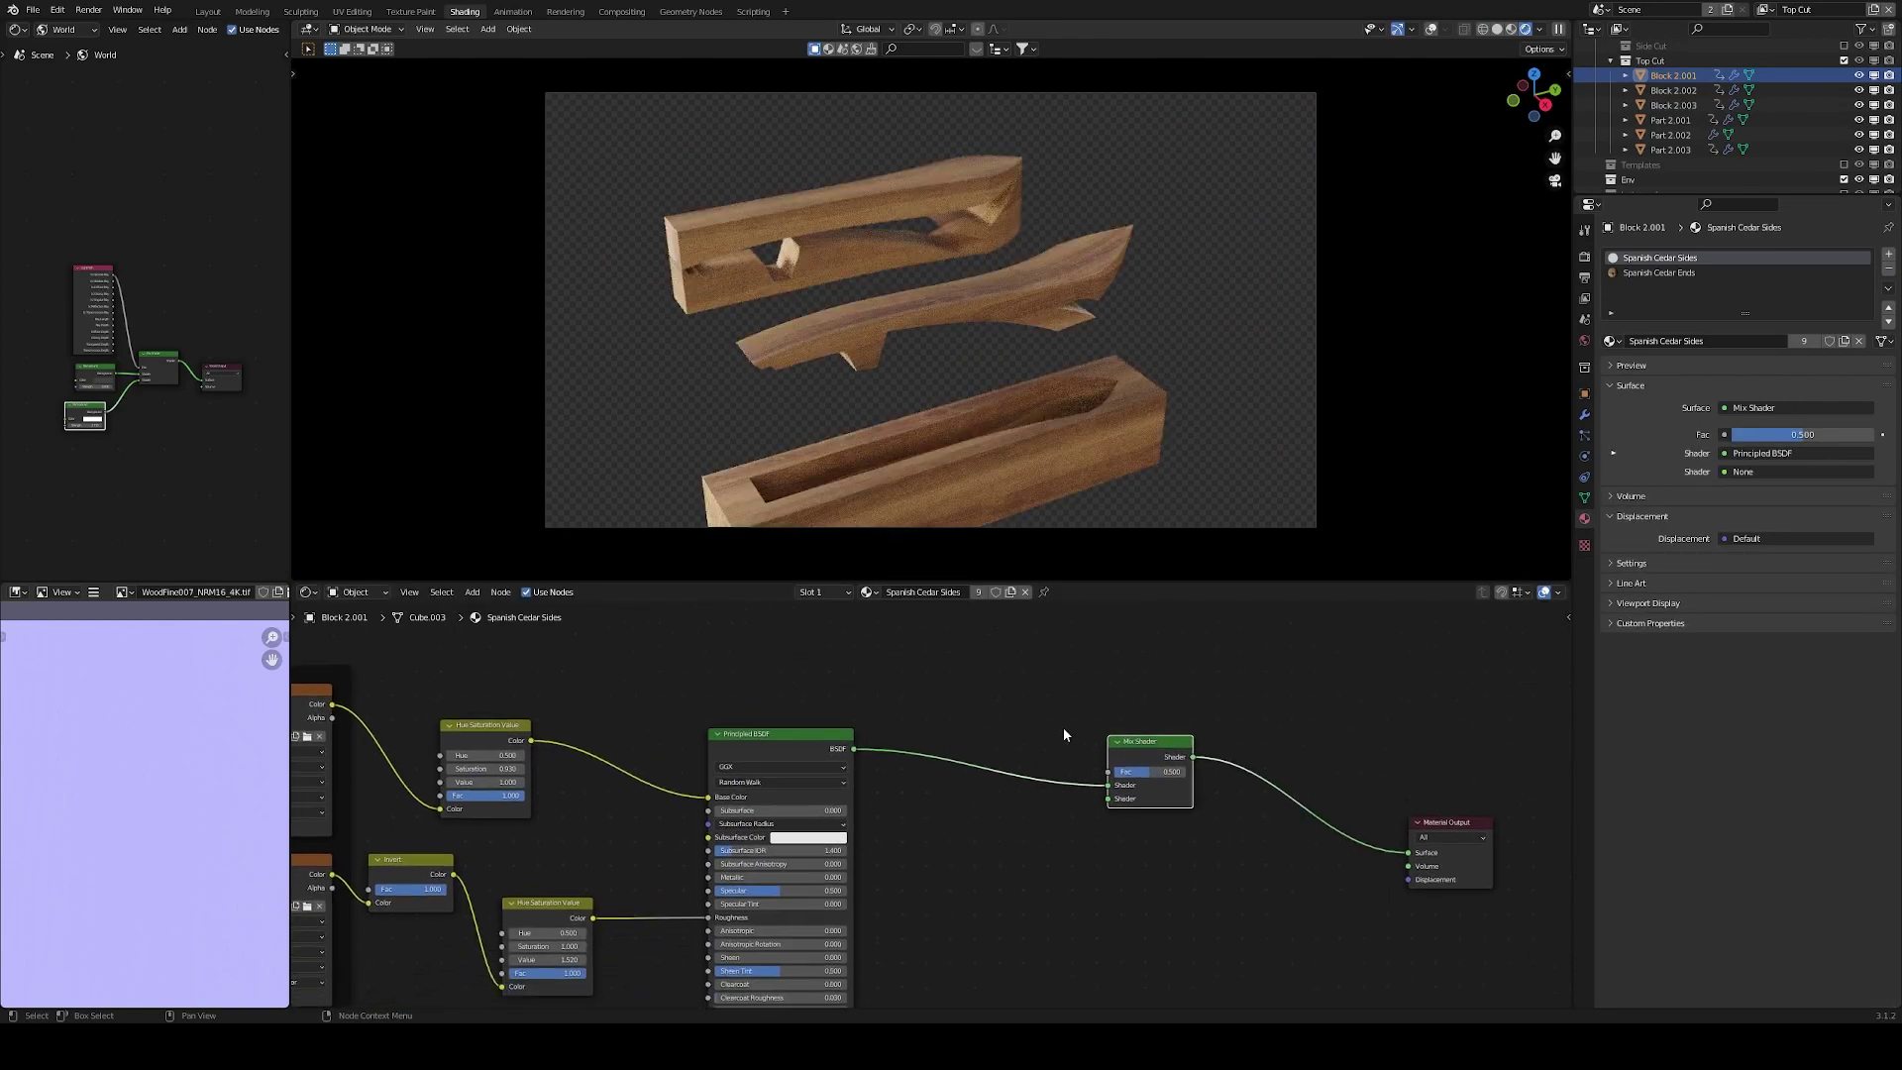
pyautogui.click(1064, 734)
pyautogui.write('trans')
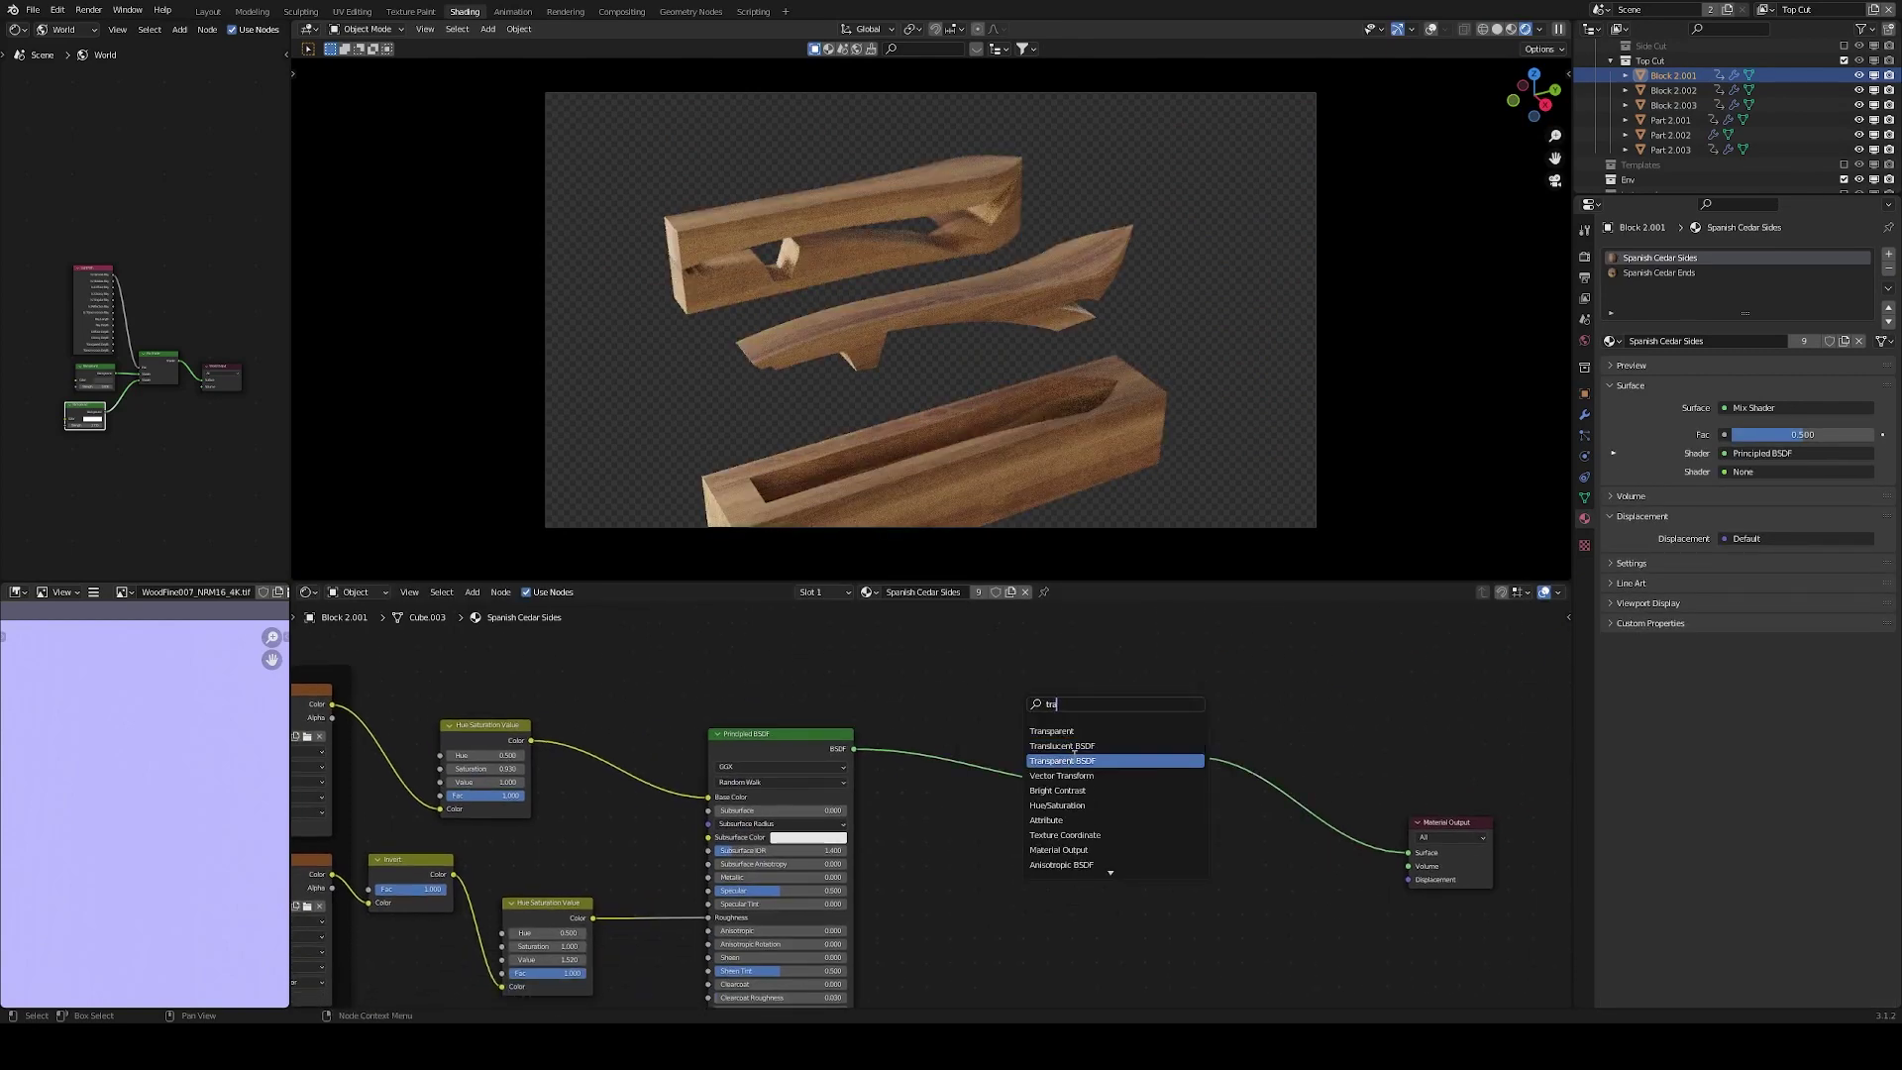
pyautogui.click(1104, 771)
pyautogui.click(1075, 829)
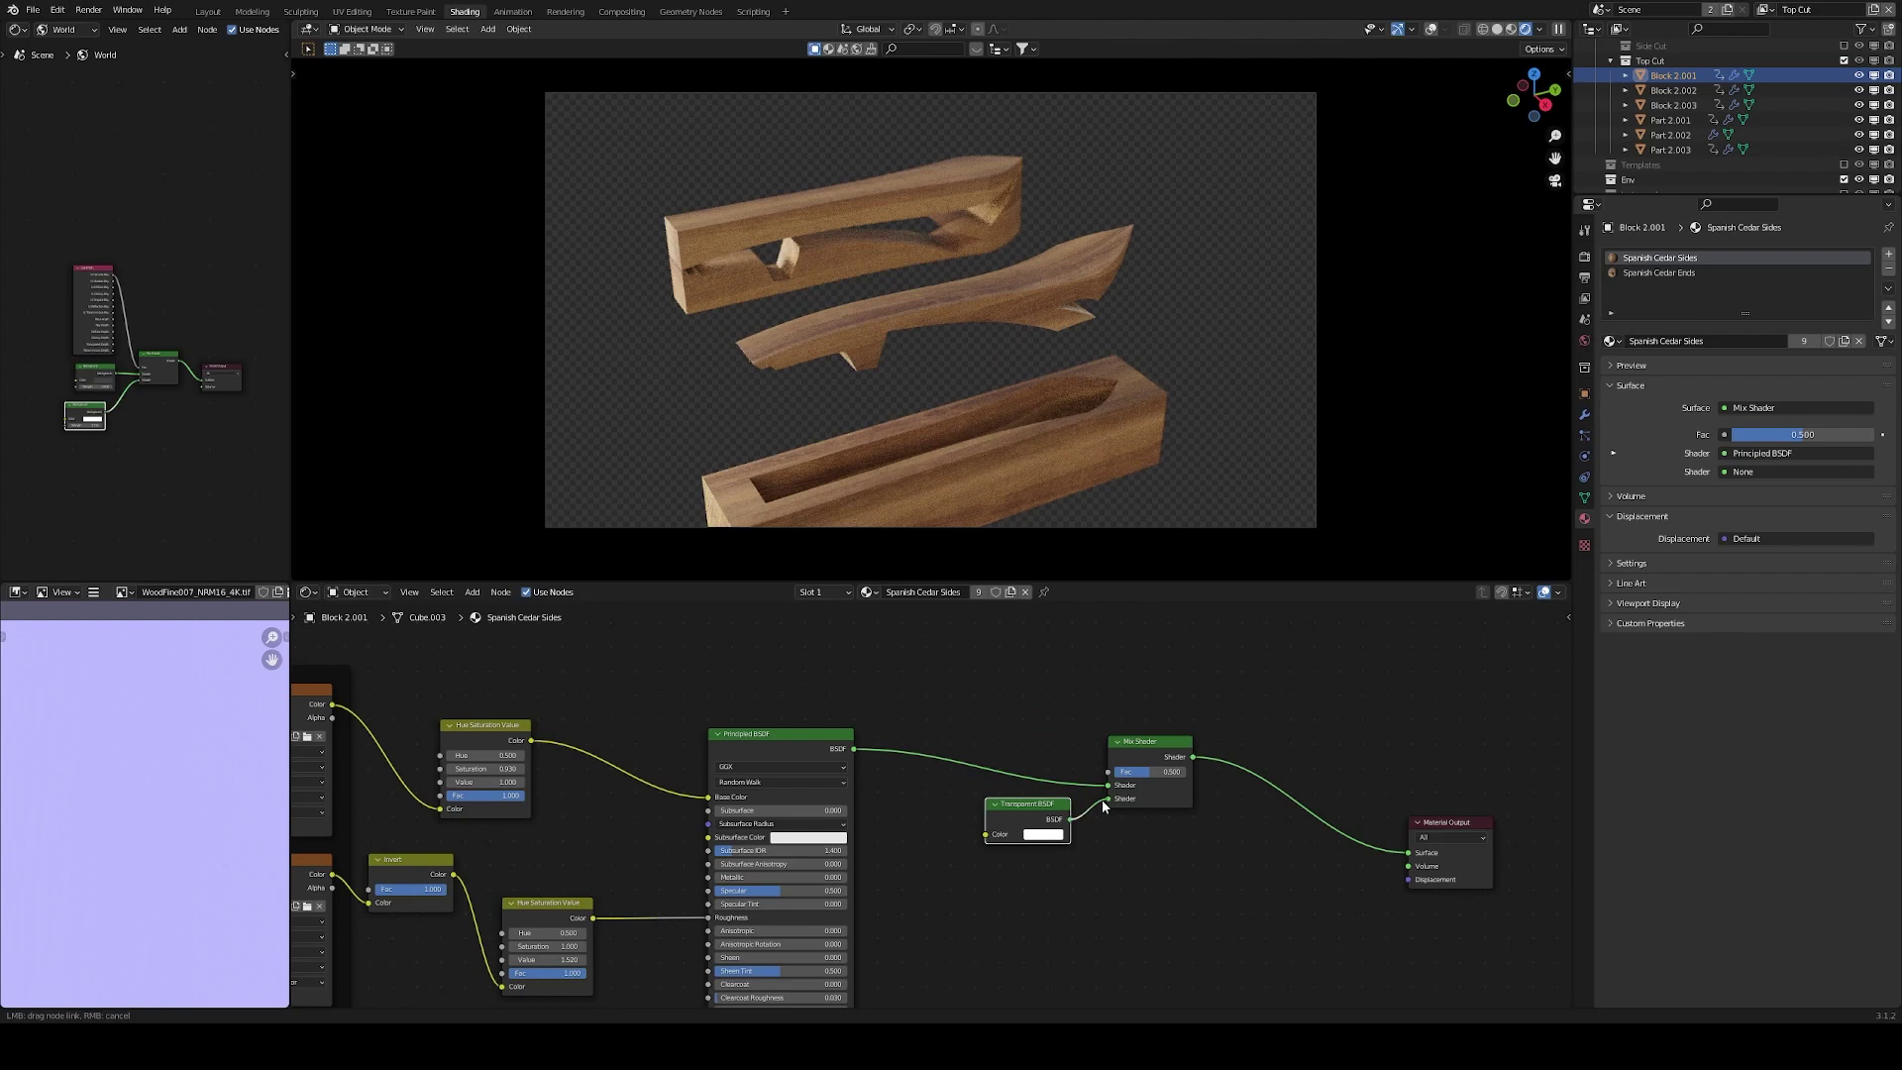
pyautogui.moveTo(1103, 808); pyautogui.dragTo(1108, 798)
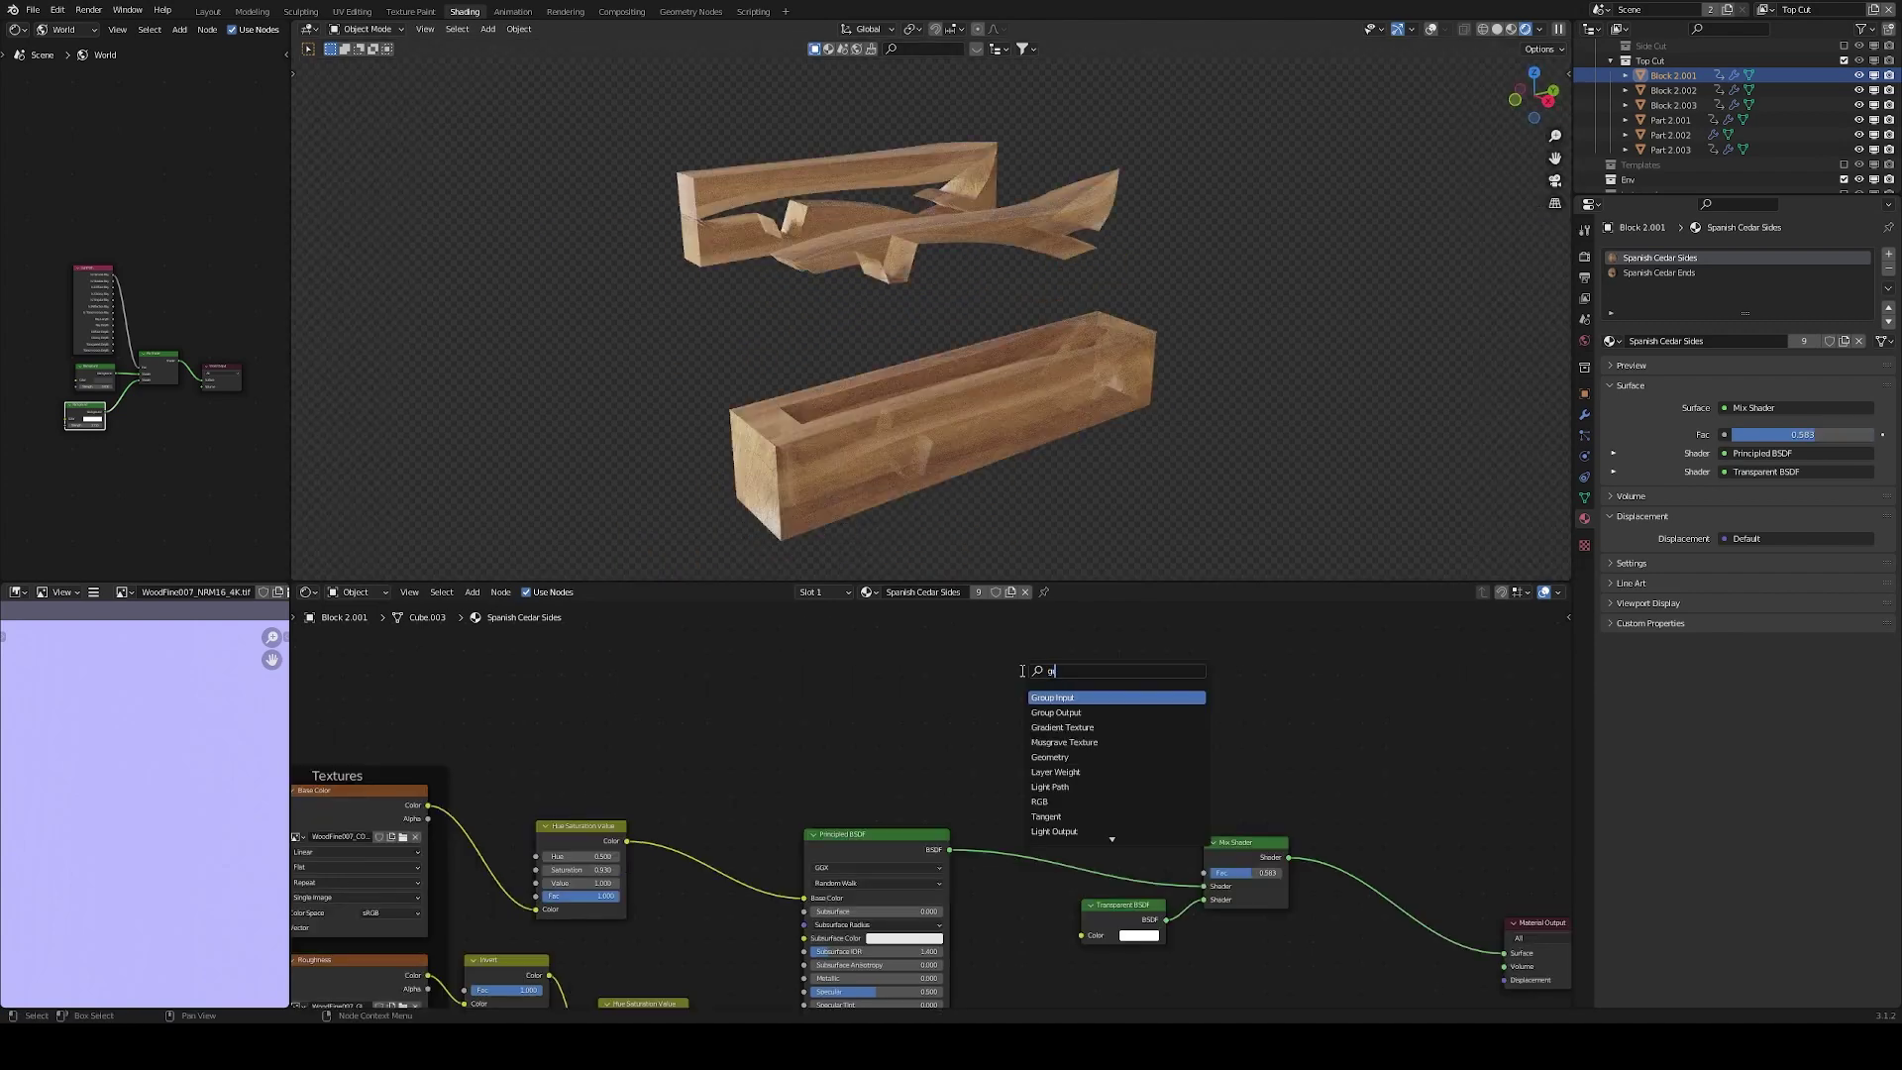
# Add a ColorRamp before the Mix Shader and feed Geometry position through a Mapping node into the gradient.
pyautogui.click(1130, 693)
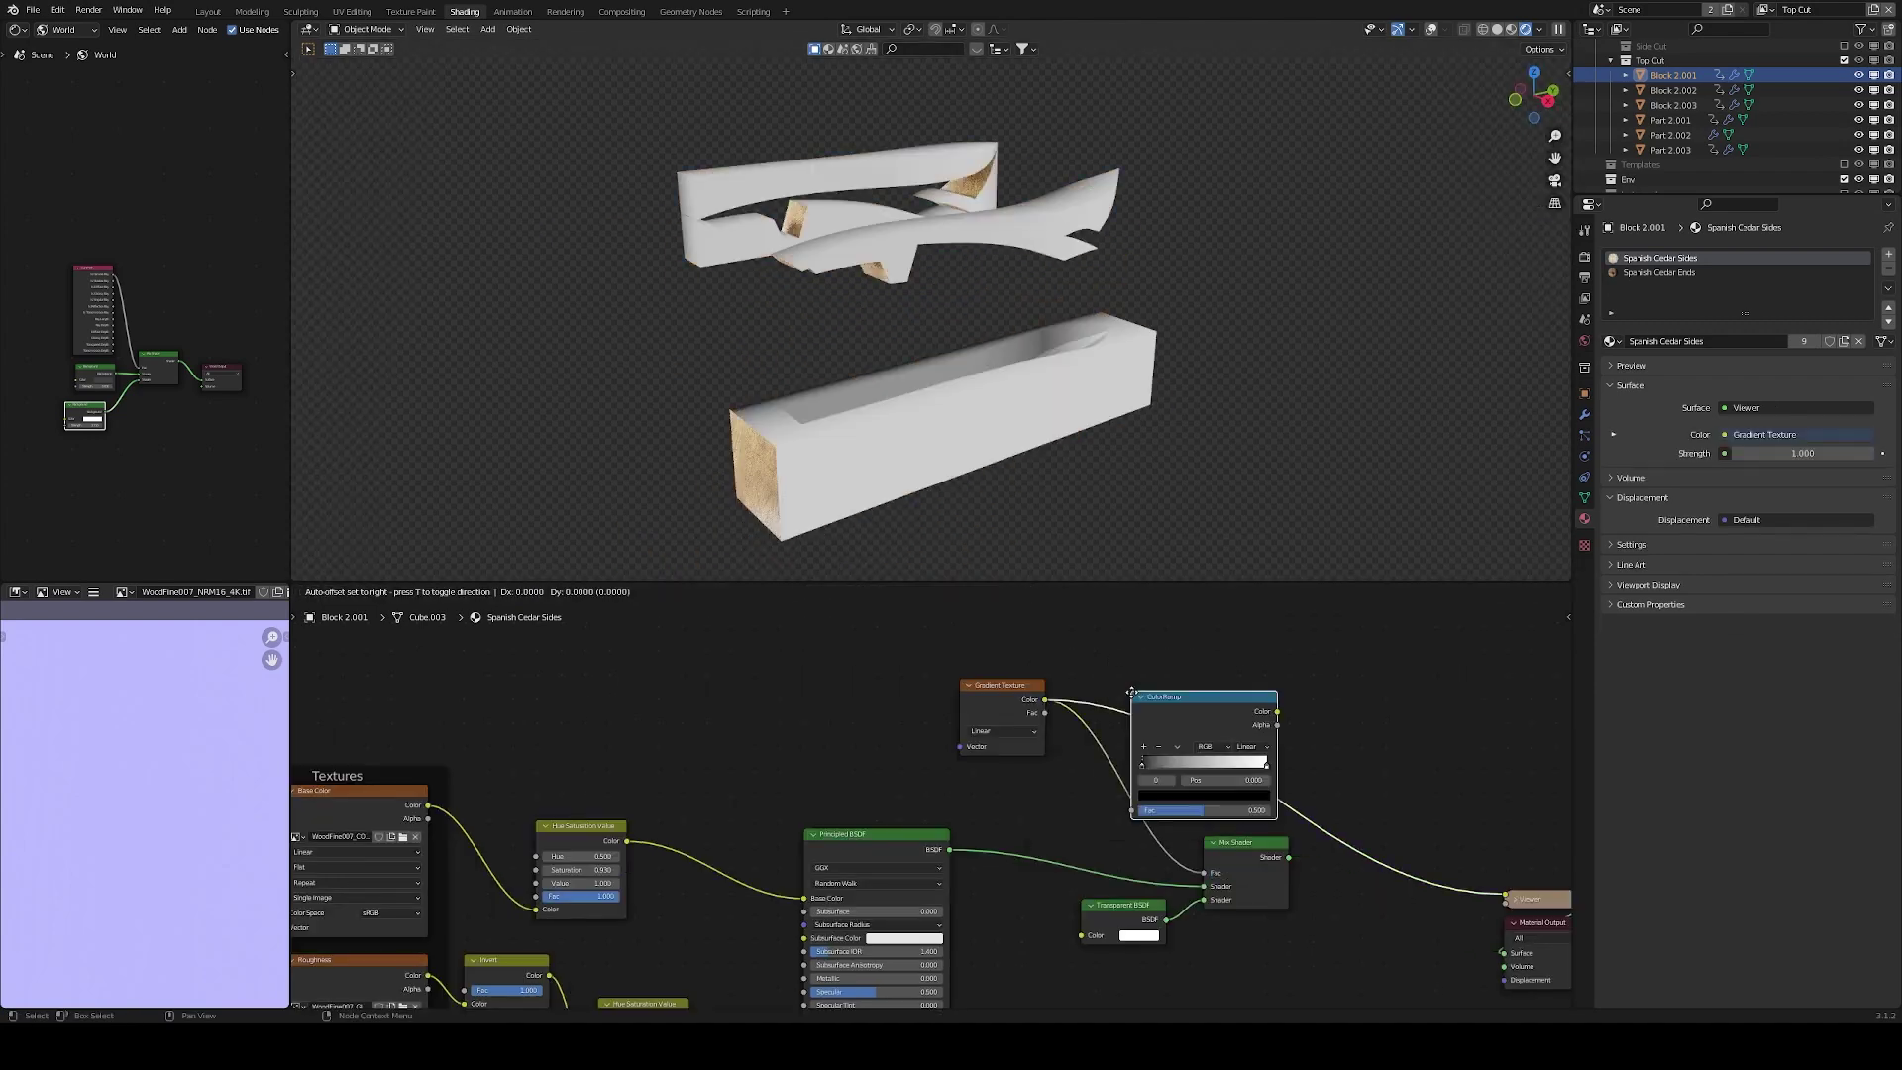
pyautogui.click(1092, 740)
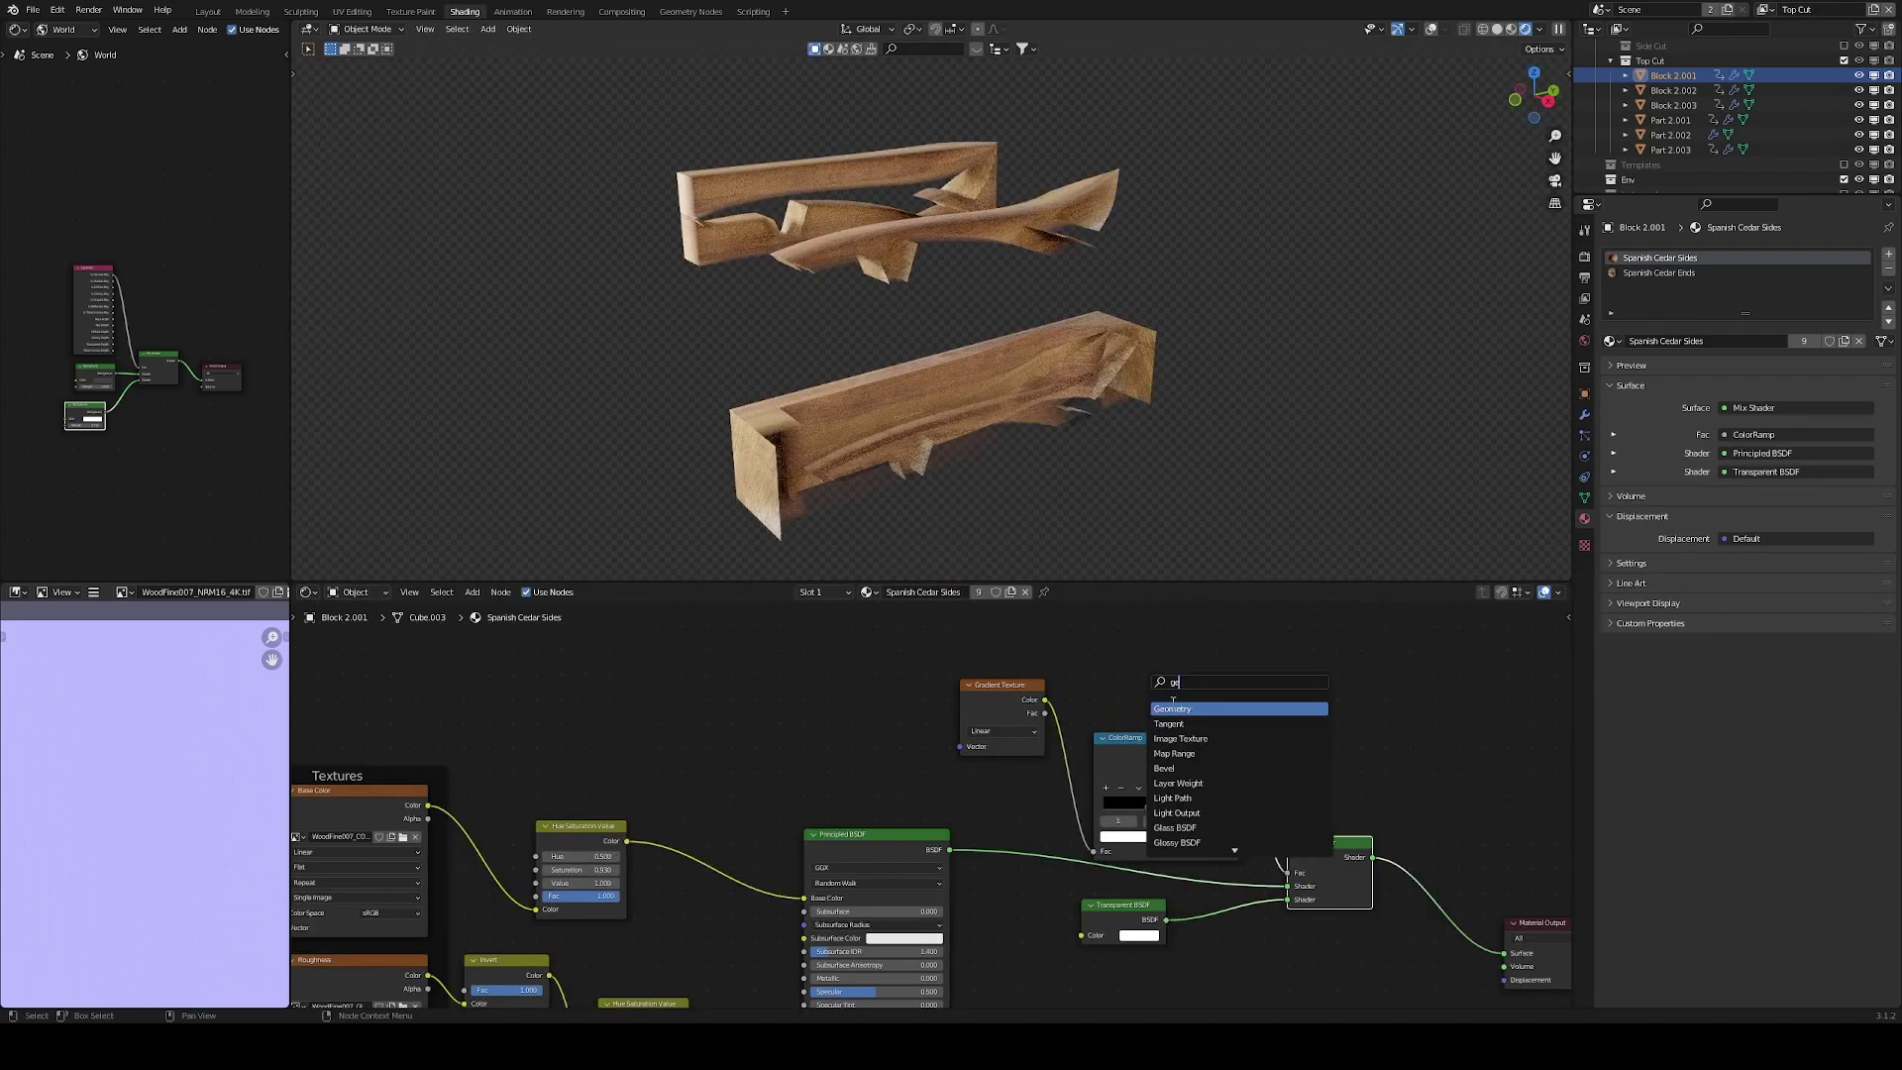
pyautogui.click(1210, 704)
pyautogui.click(917, 682)
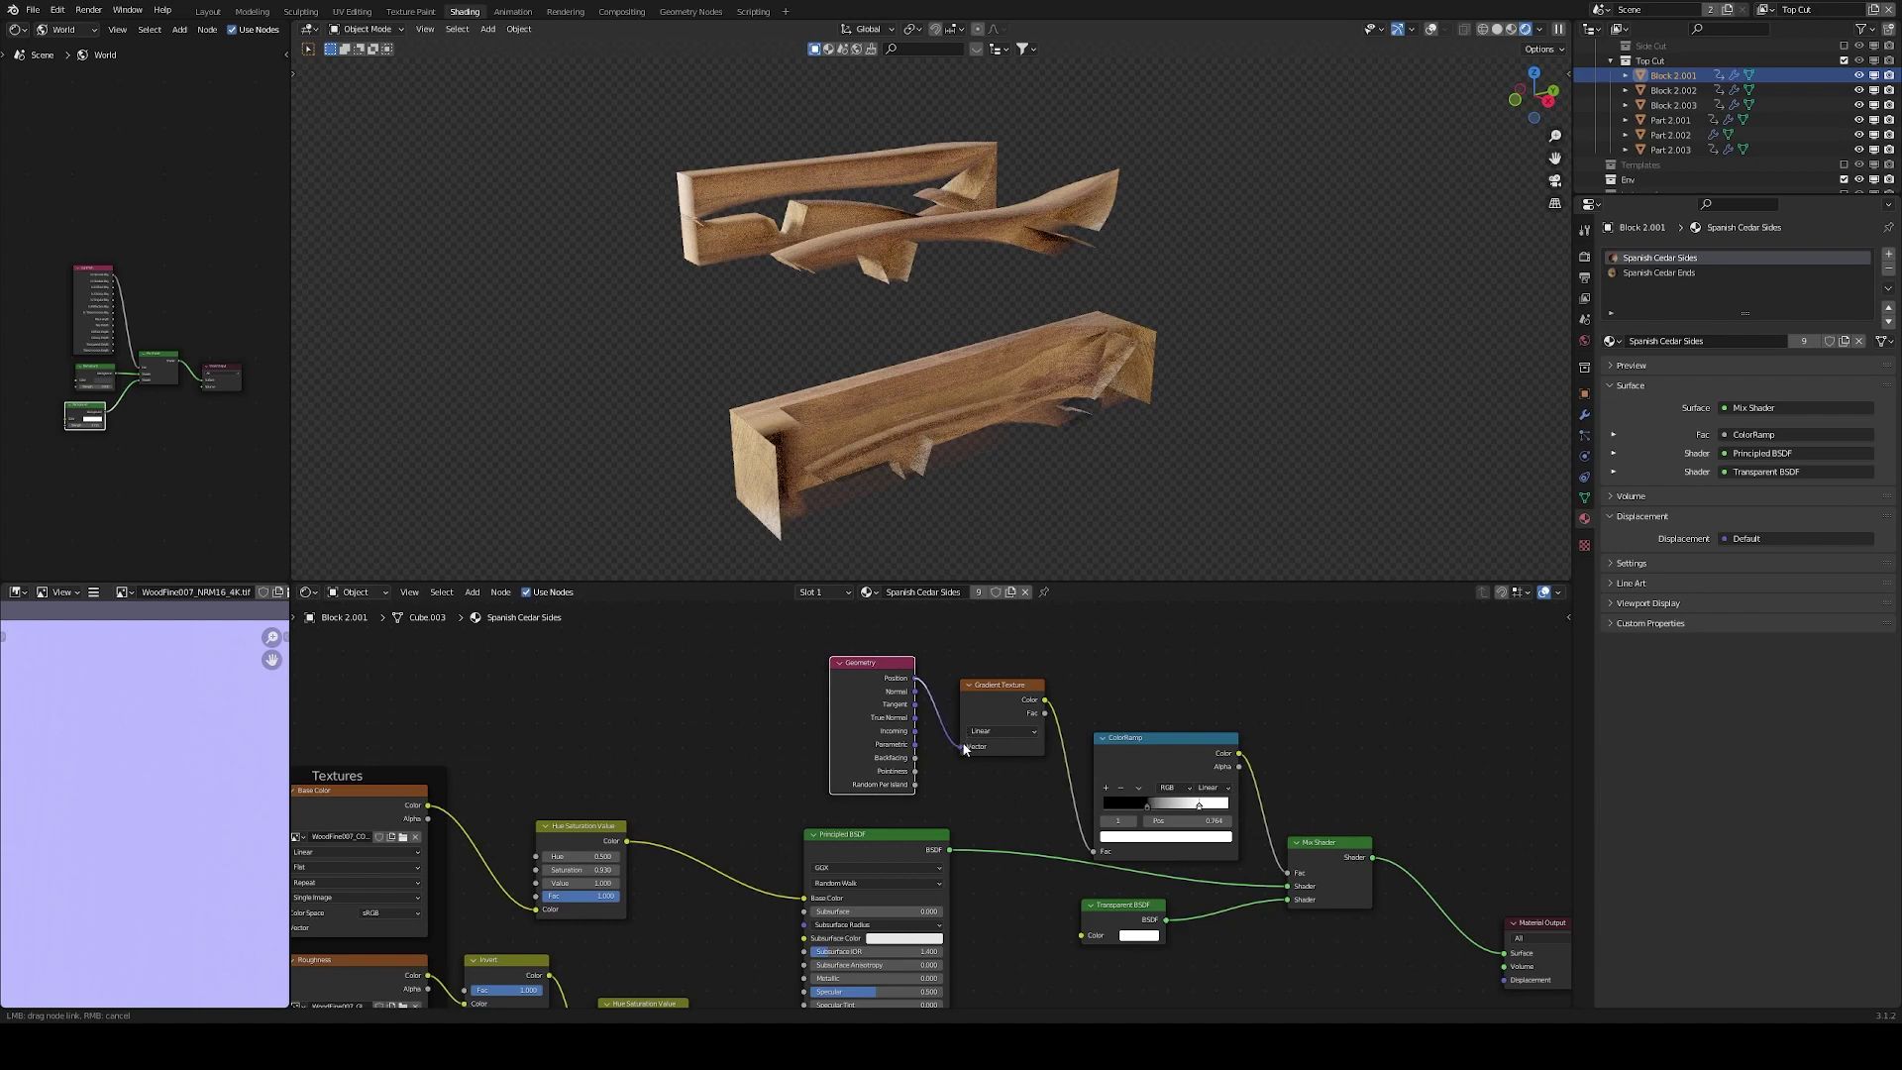
pyautogui.moveTo(964, 749); pyautogui.dragTo(963, 746)
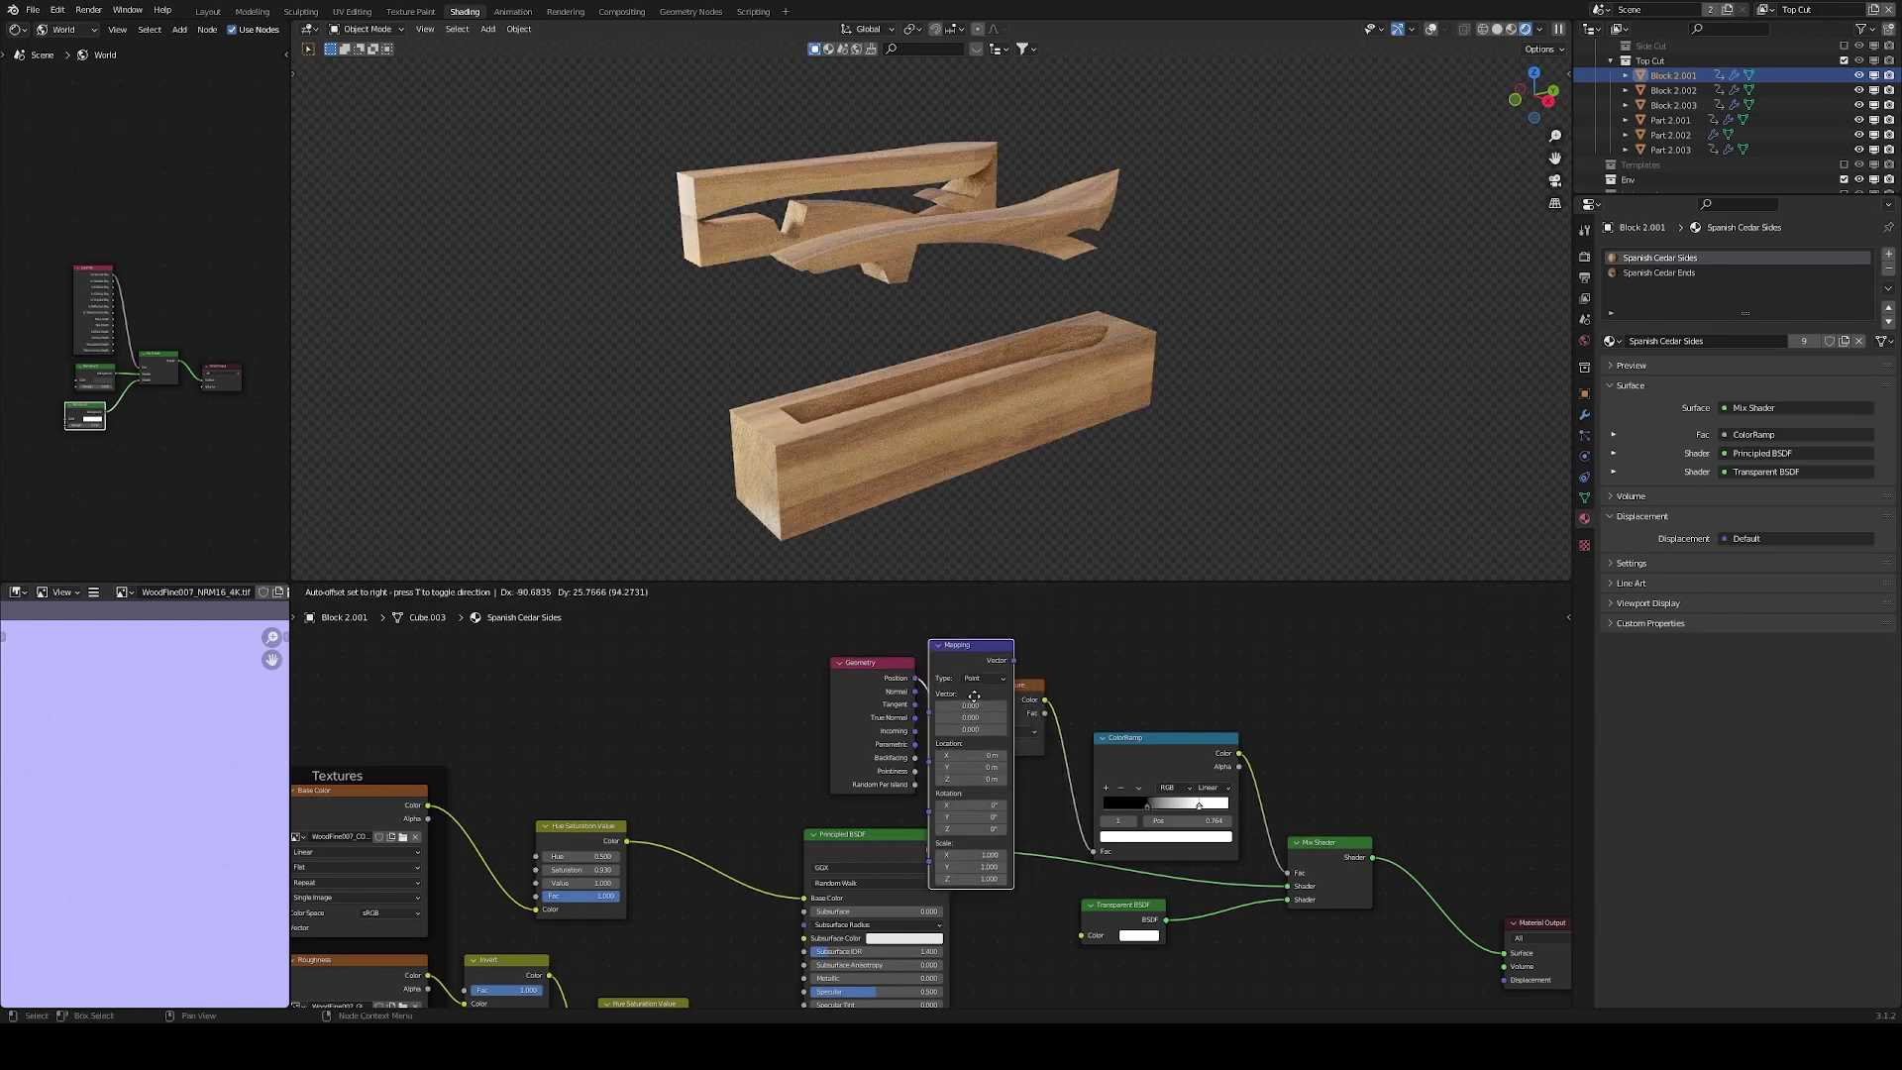
pyautogui.click(991, 654)
# Make the gradient Spherical and stretch the Mapping Z scale to 1.940.
pyautogui.click(1139, 730)
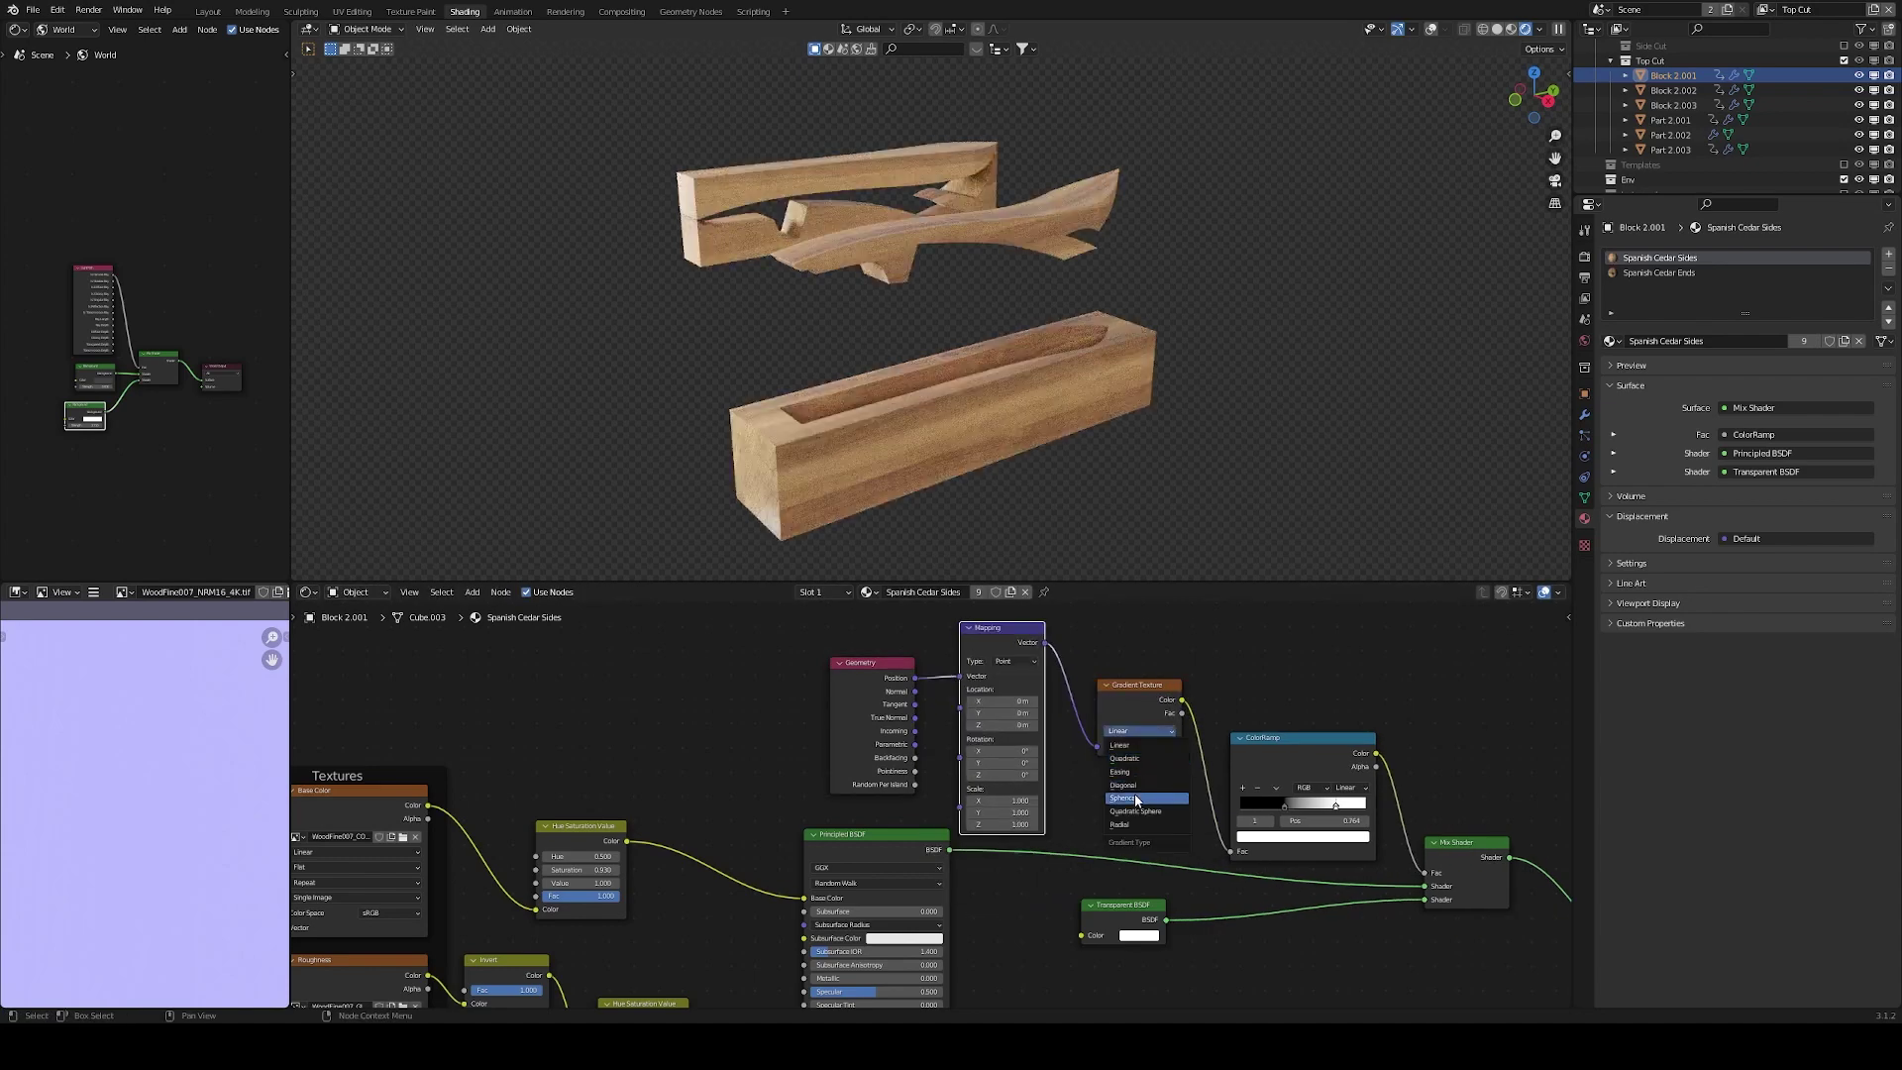
pyautogui.click(1137, 799)
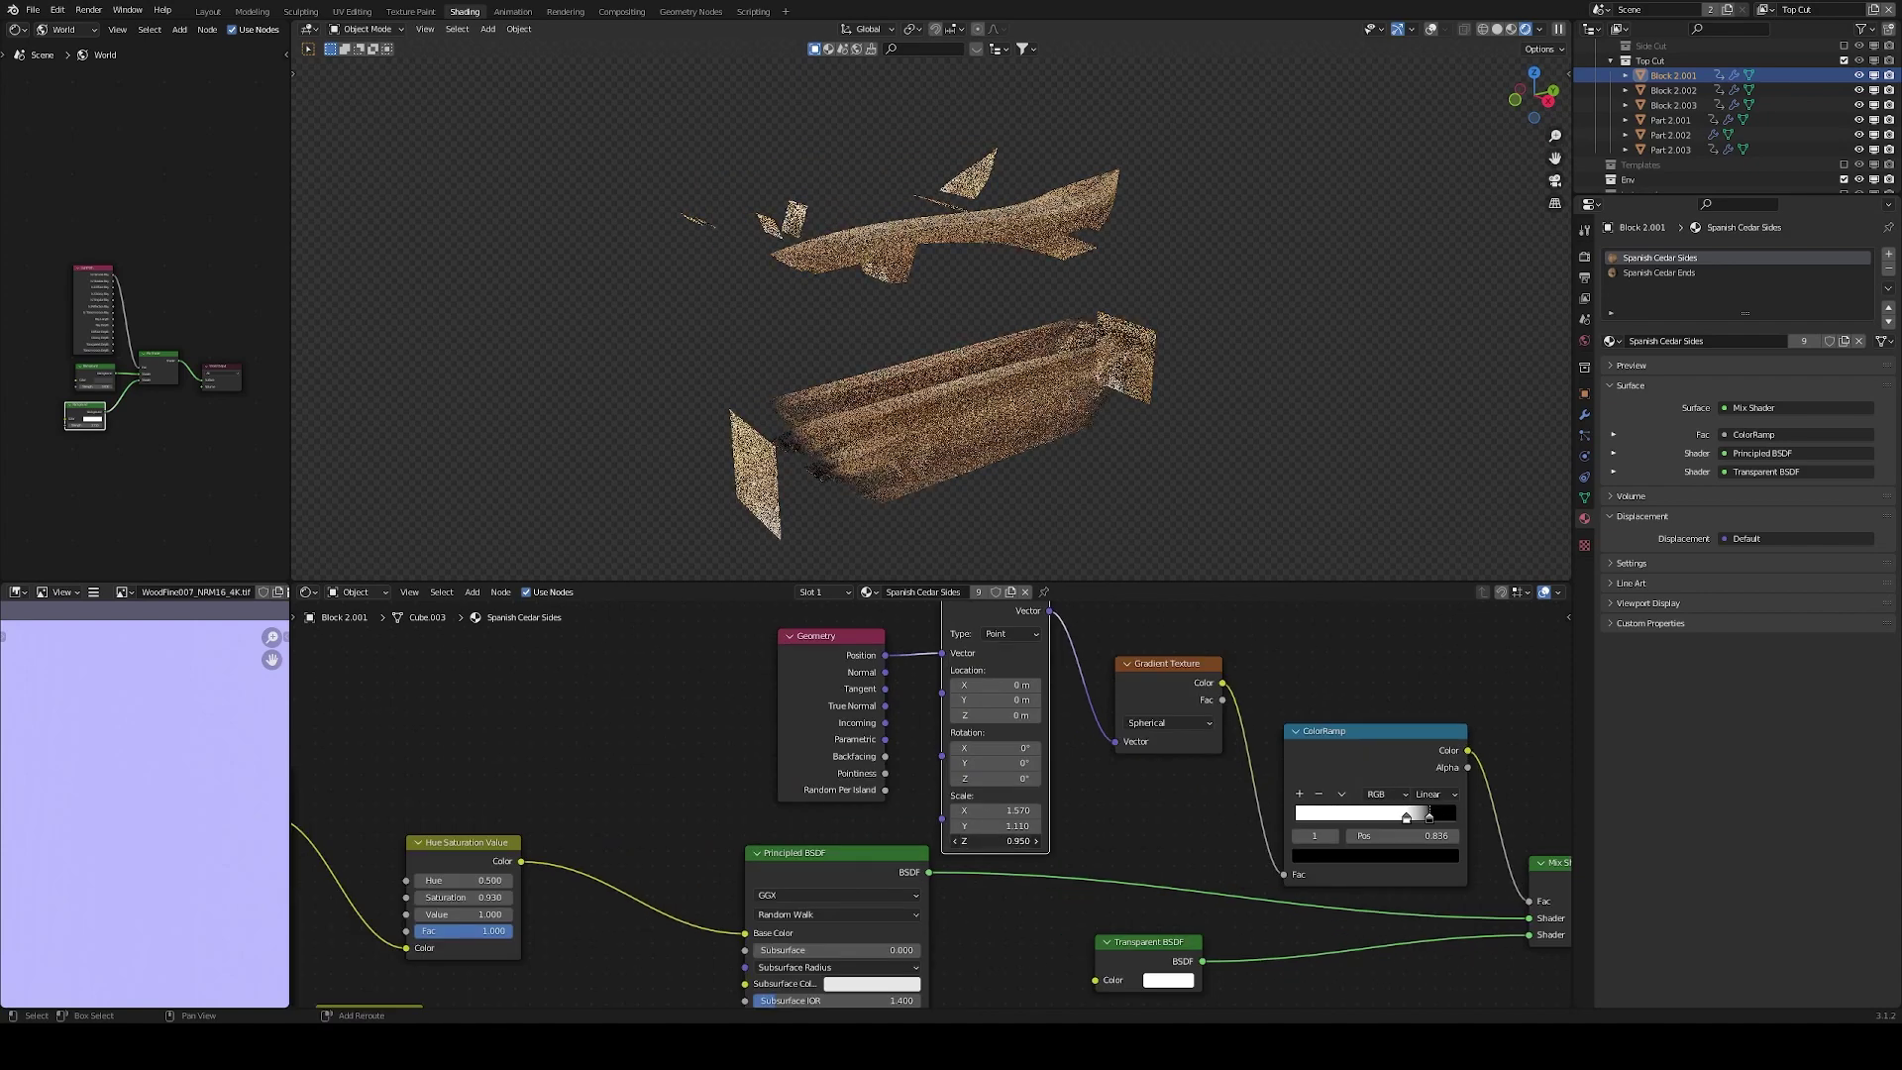
pyautogui.moveTo(995, 841); pyautogui.dragTo(1046, 841)
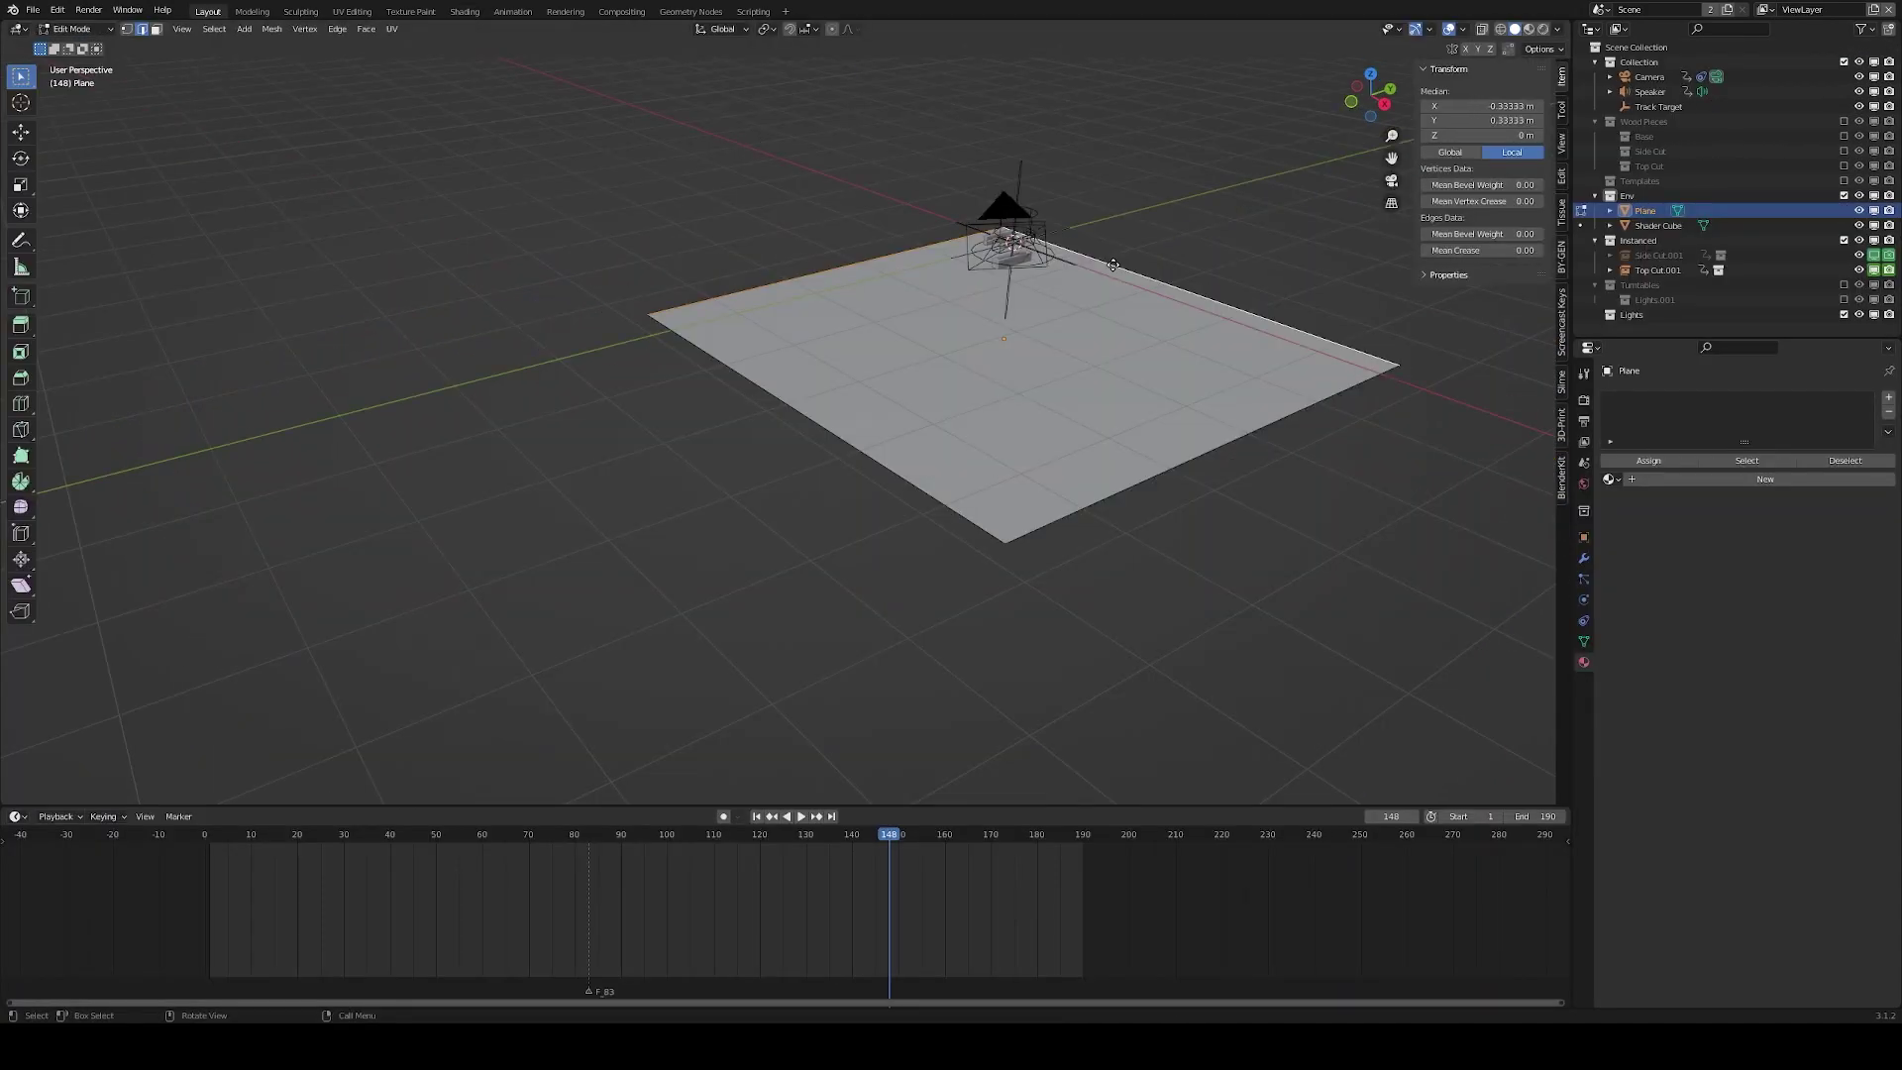
# Extrude the plane's edges straight up into walls and bevel the corner into a curve.
pyautogui.press('e')
pyautogui.press('z')
pyautogui.click(1143, 780)
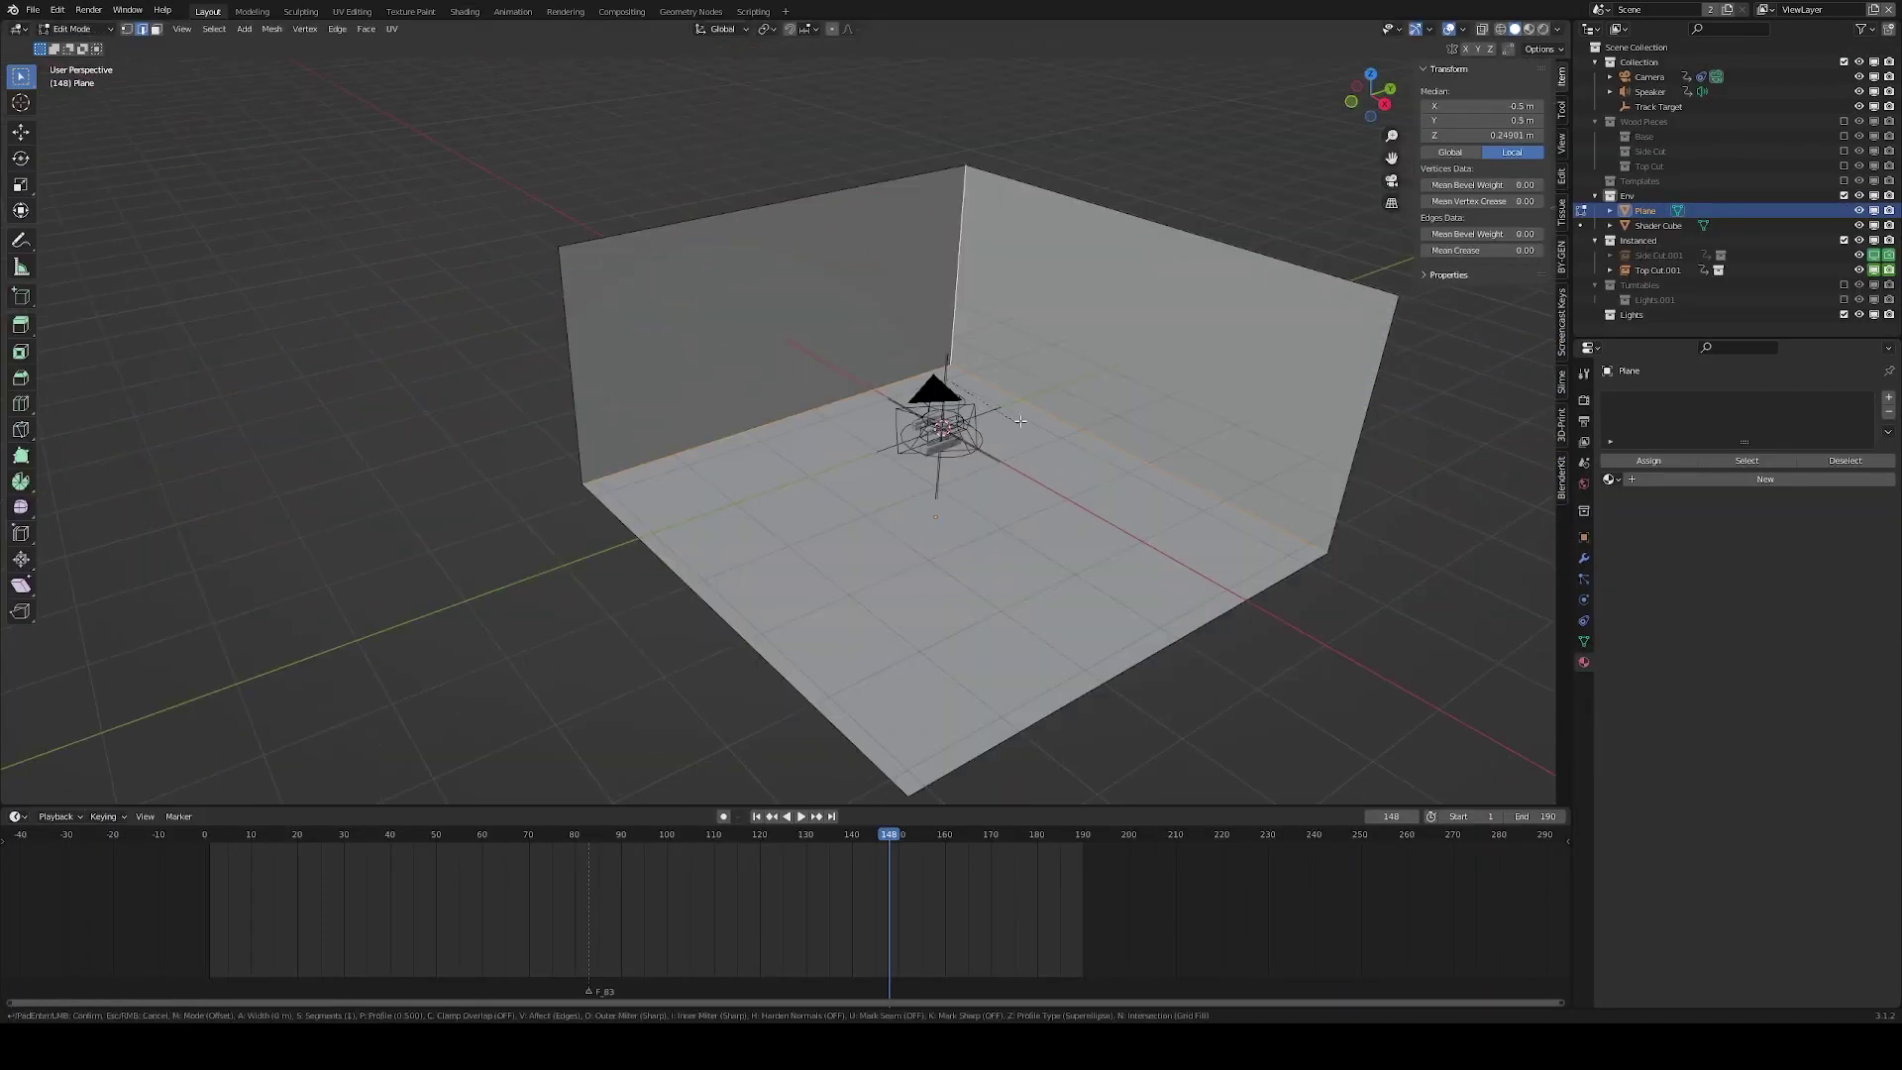
pyautogui.hotkey('ctrl', 'b')
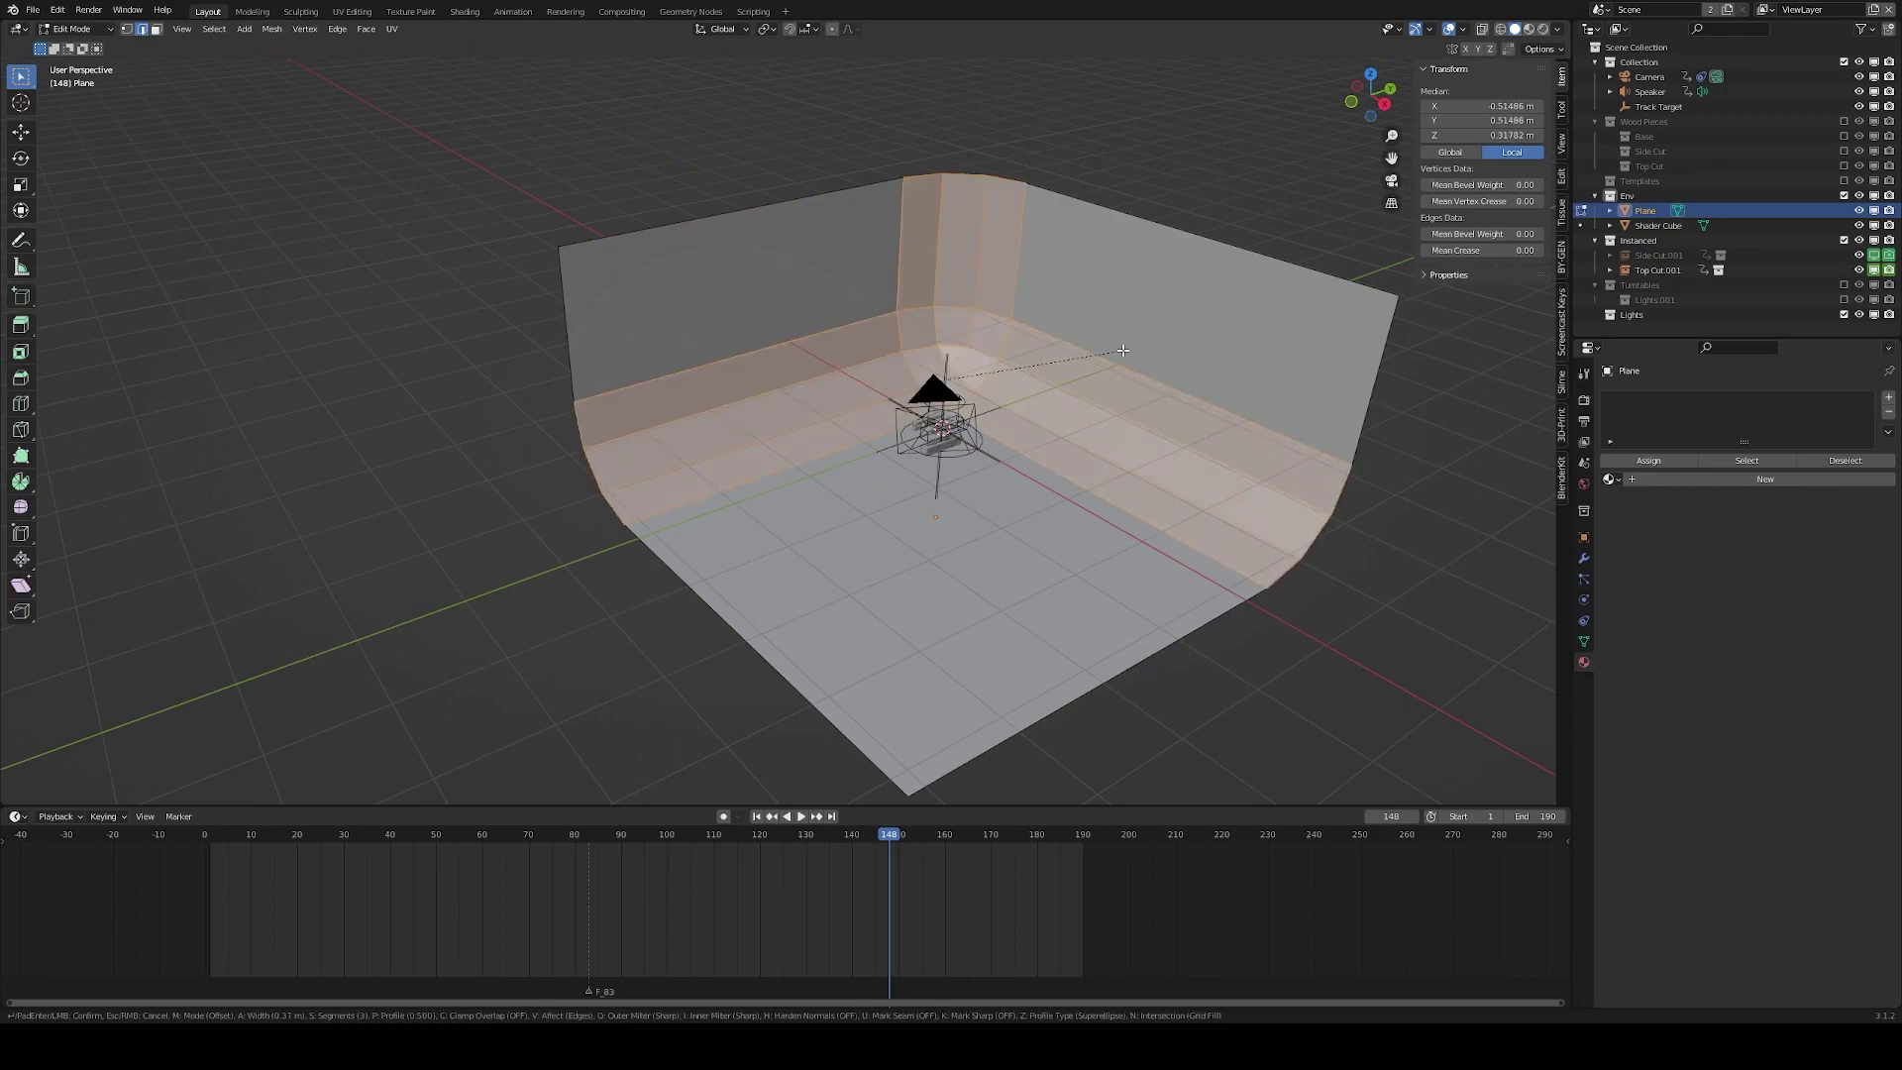
pyautogui.click(1123, 351)
# Give the backdrop a darker peach base colour.
pyautogui.press('Tab')
pyautogui.scroll(5, 1103, 352)
pyautogui.moveTo(1104, 353); pyautogui.dragTo(1139, 443, button='middle')
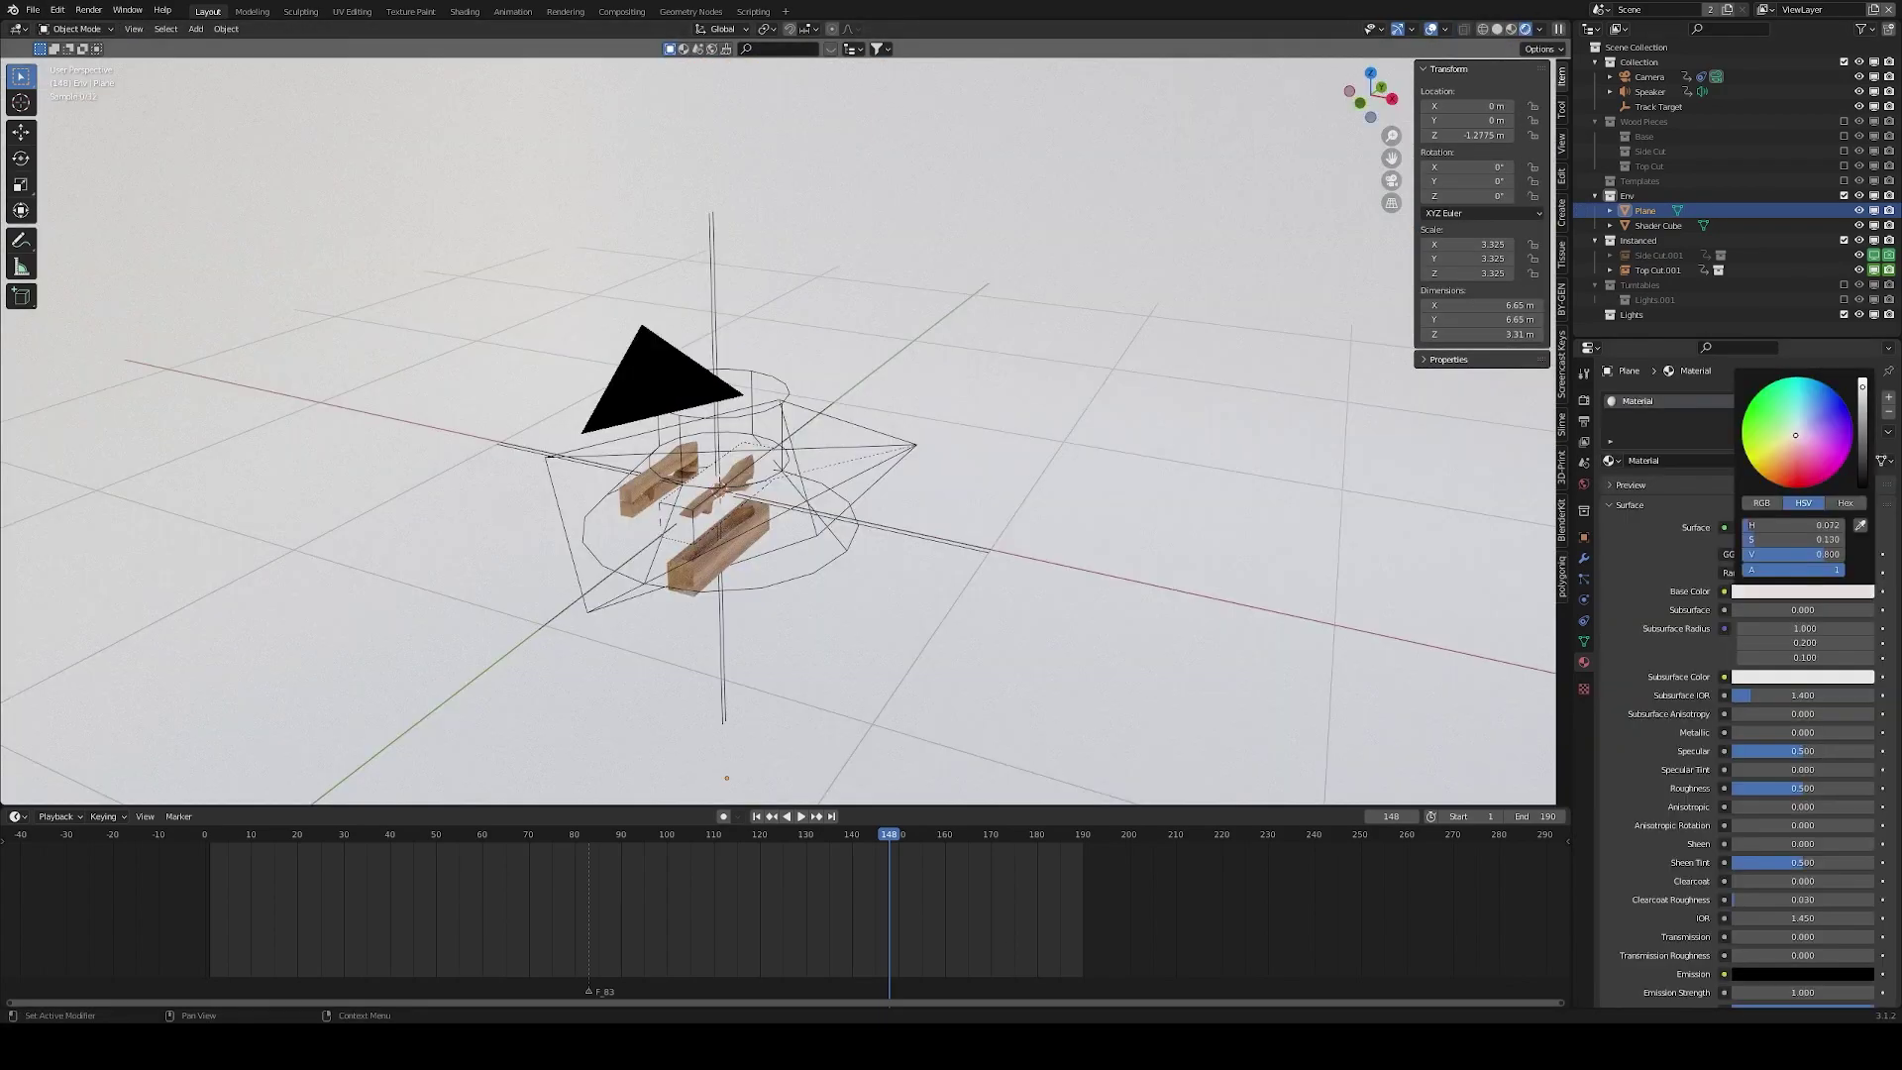
pyautogui.click(1788, 450)
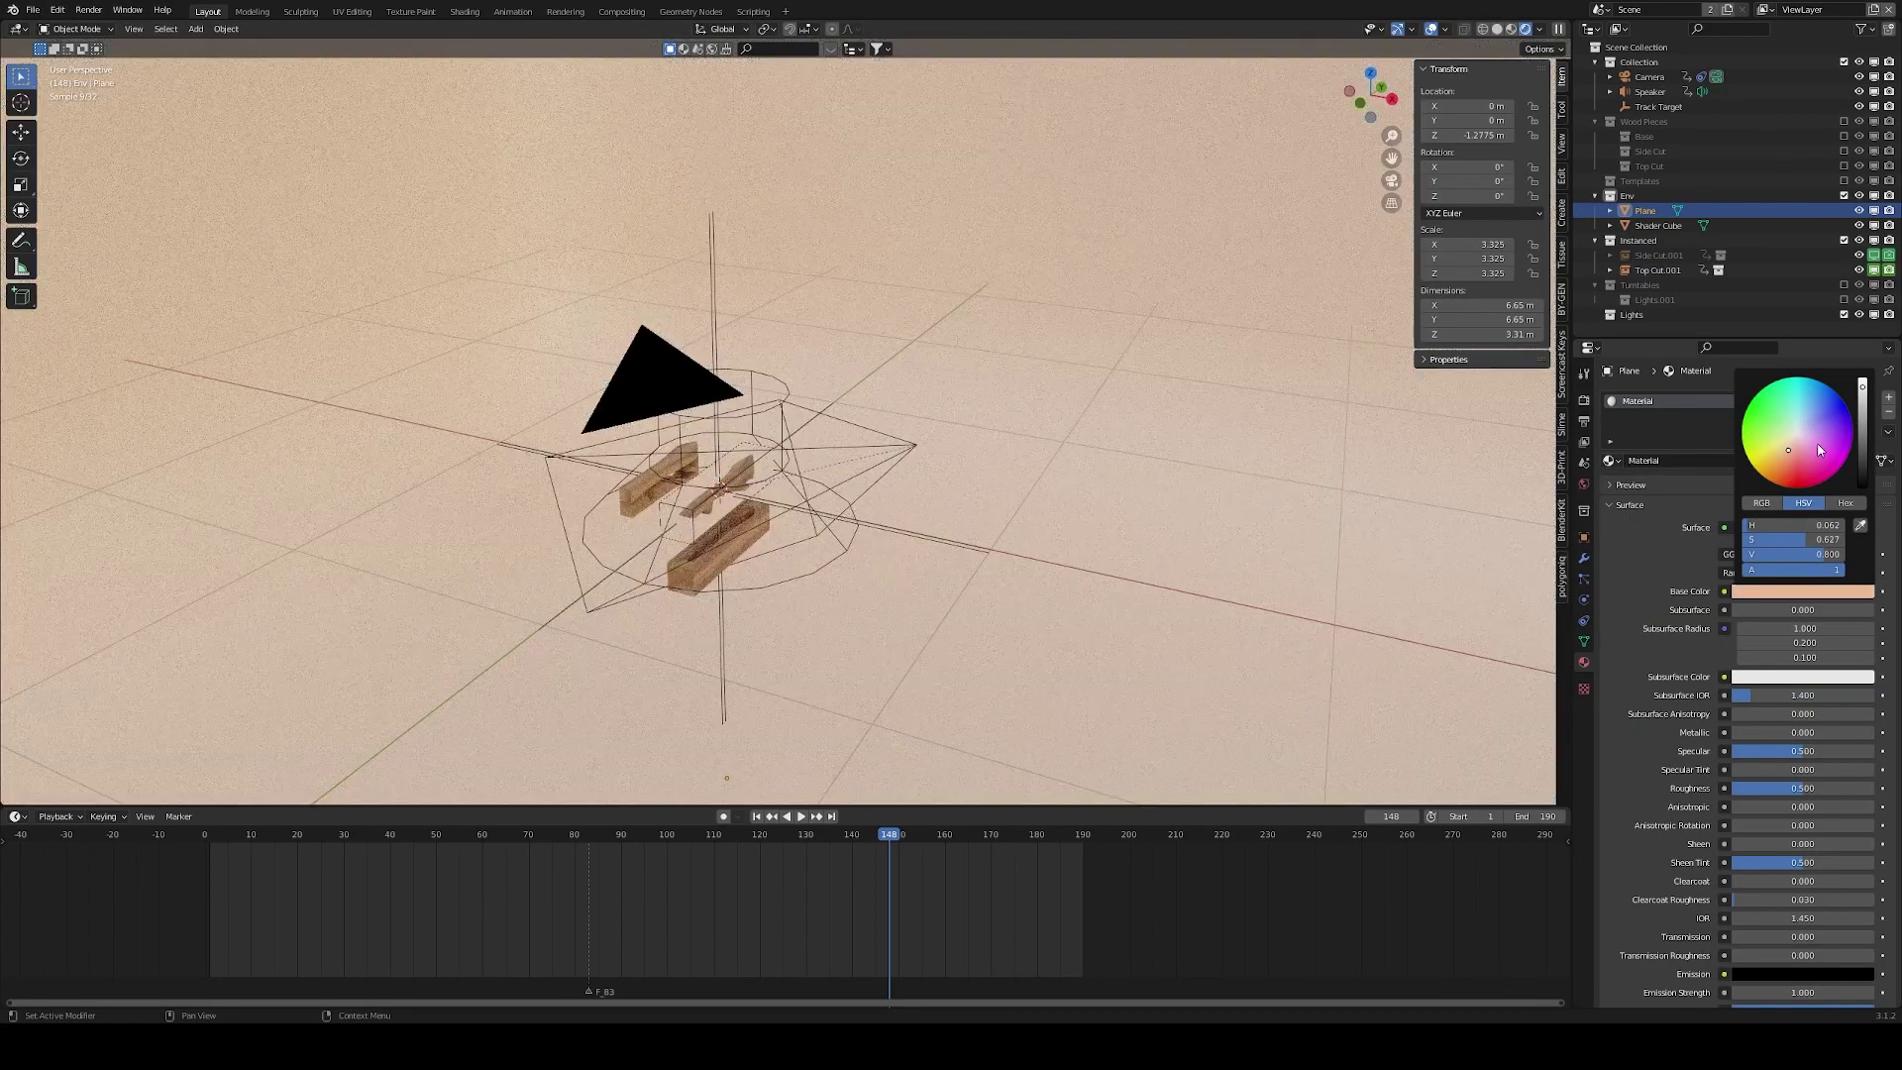
pyautogui.click(1866, 407)
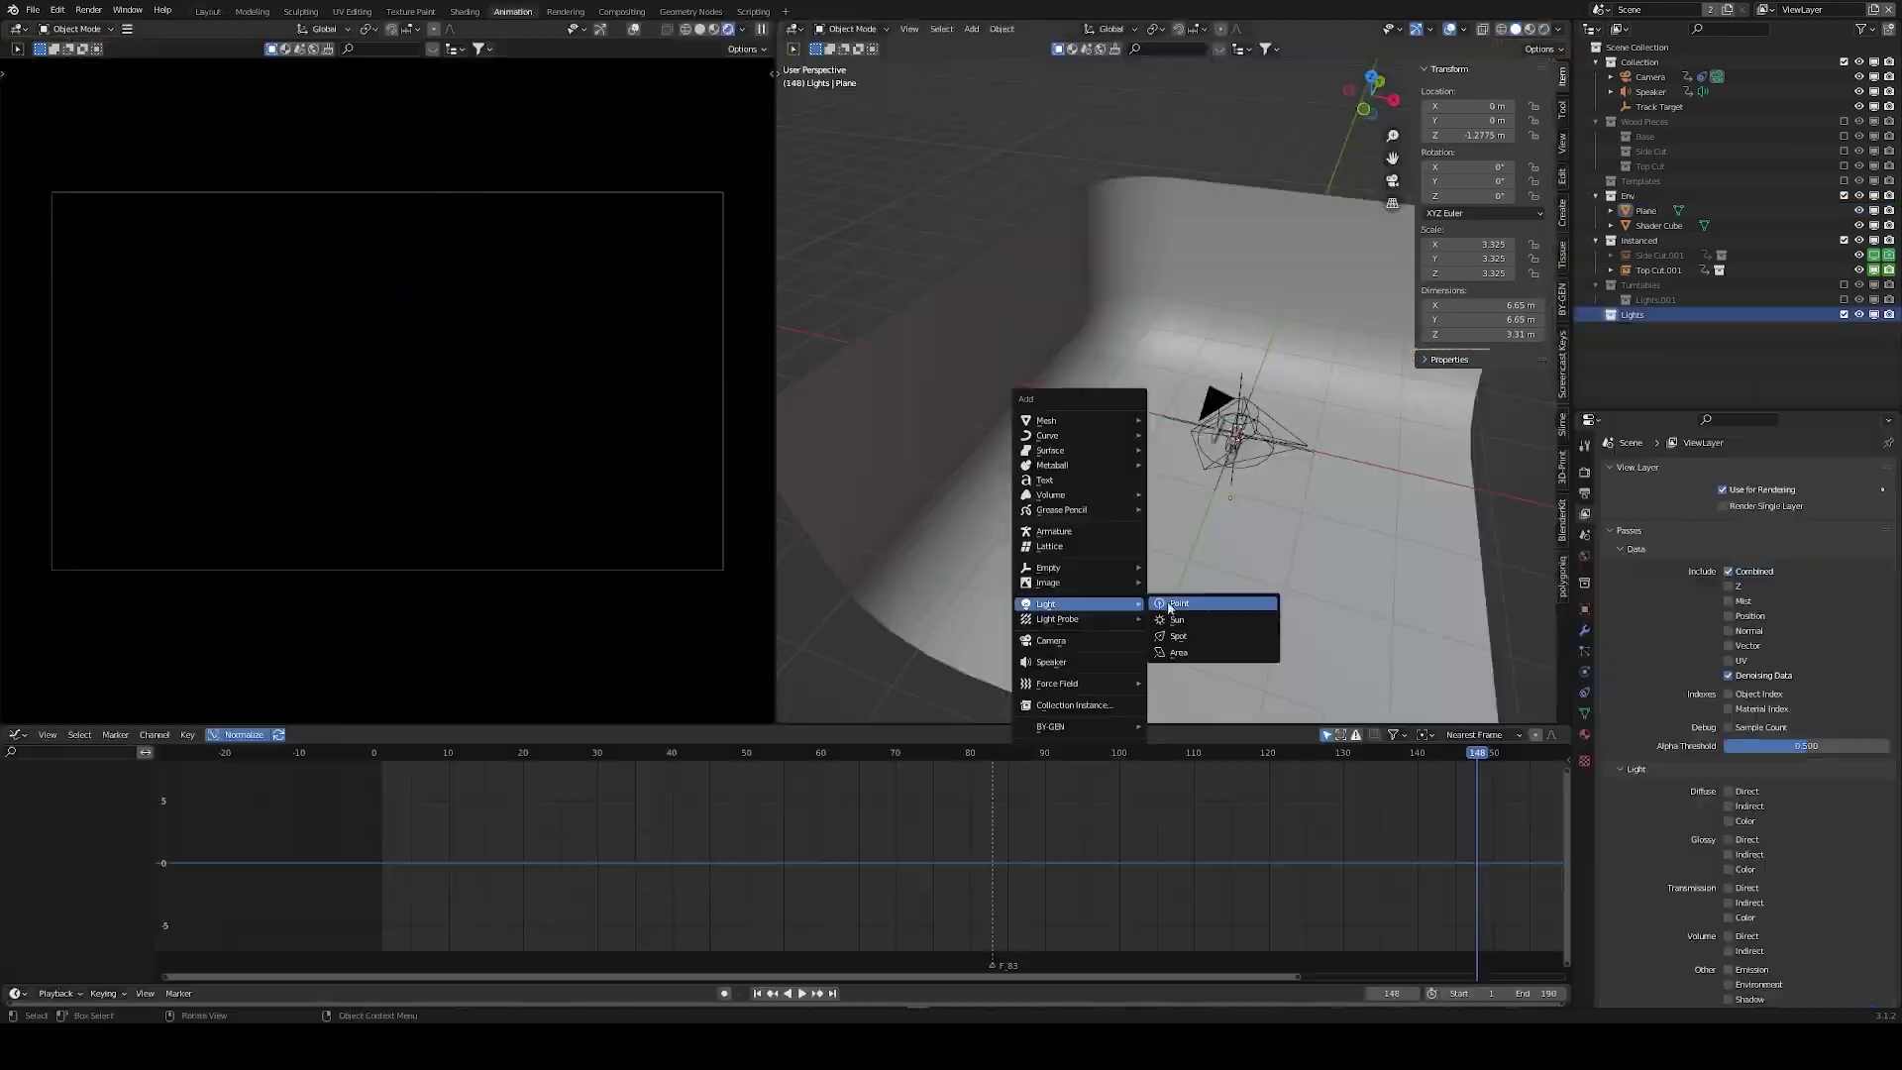
# Add a point light and move it into position.
pyautogui.click(1174, 607)
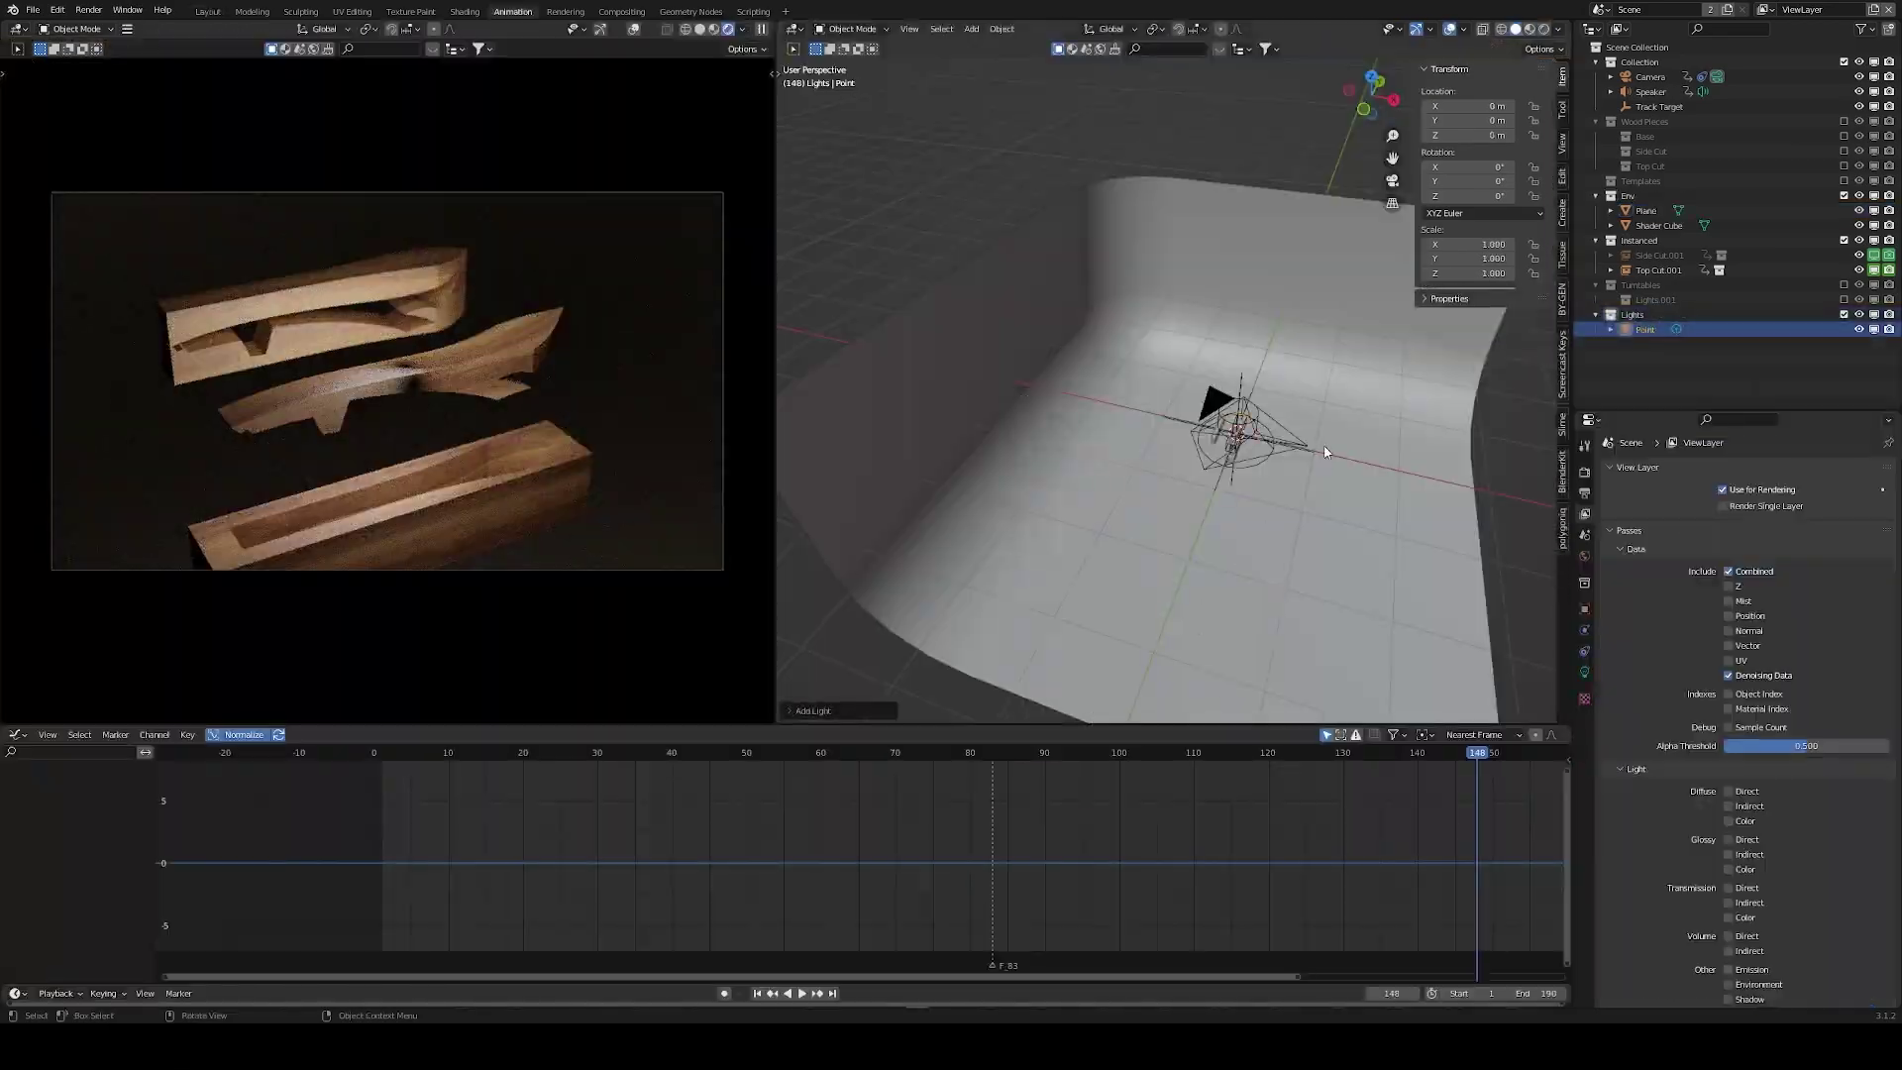
pyautogui.moveTo(1257, 457); pyautogui.dragTo(1208, 436, button='middle')
pyautogui.press('g')
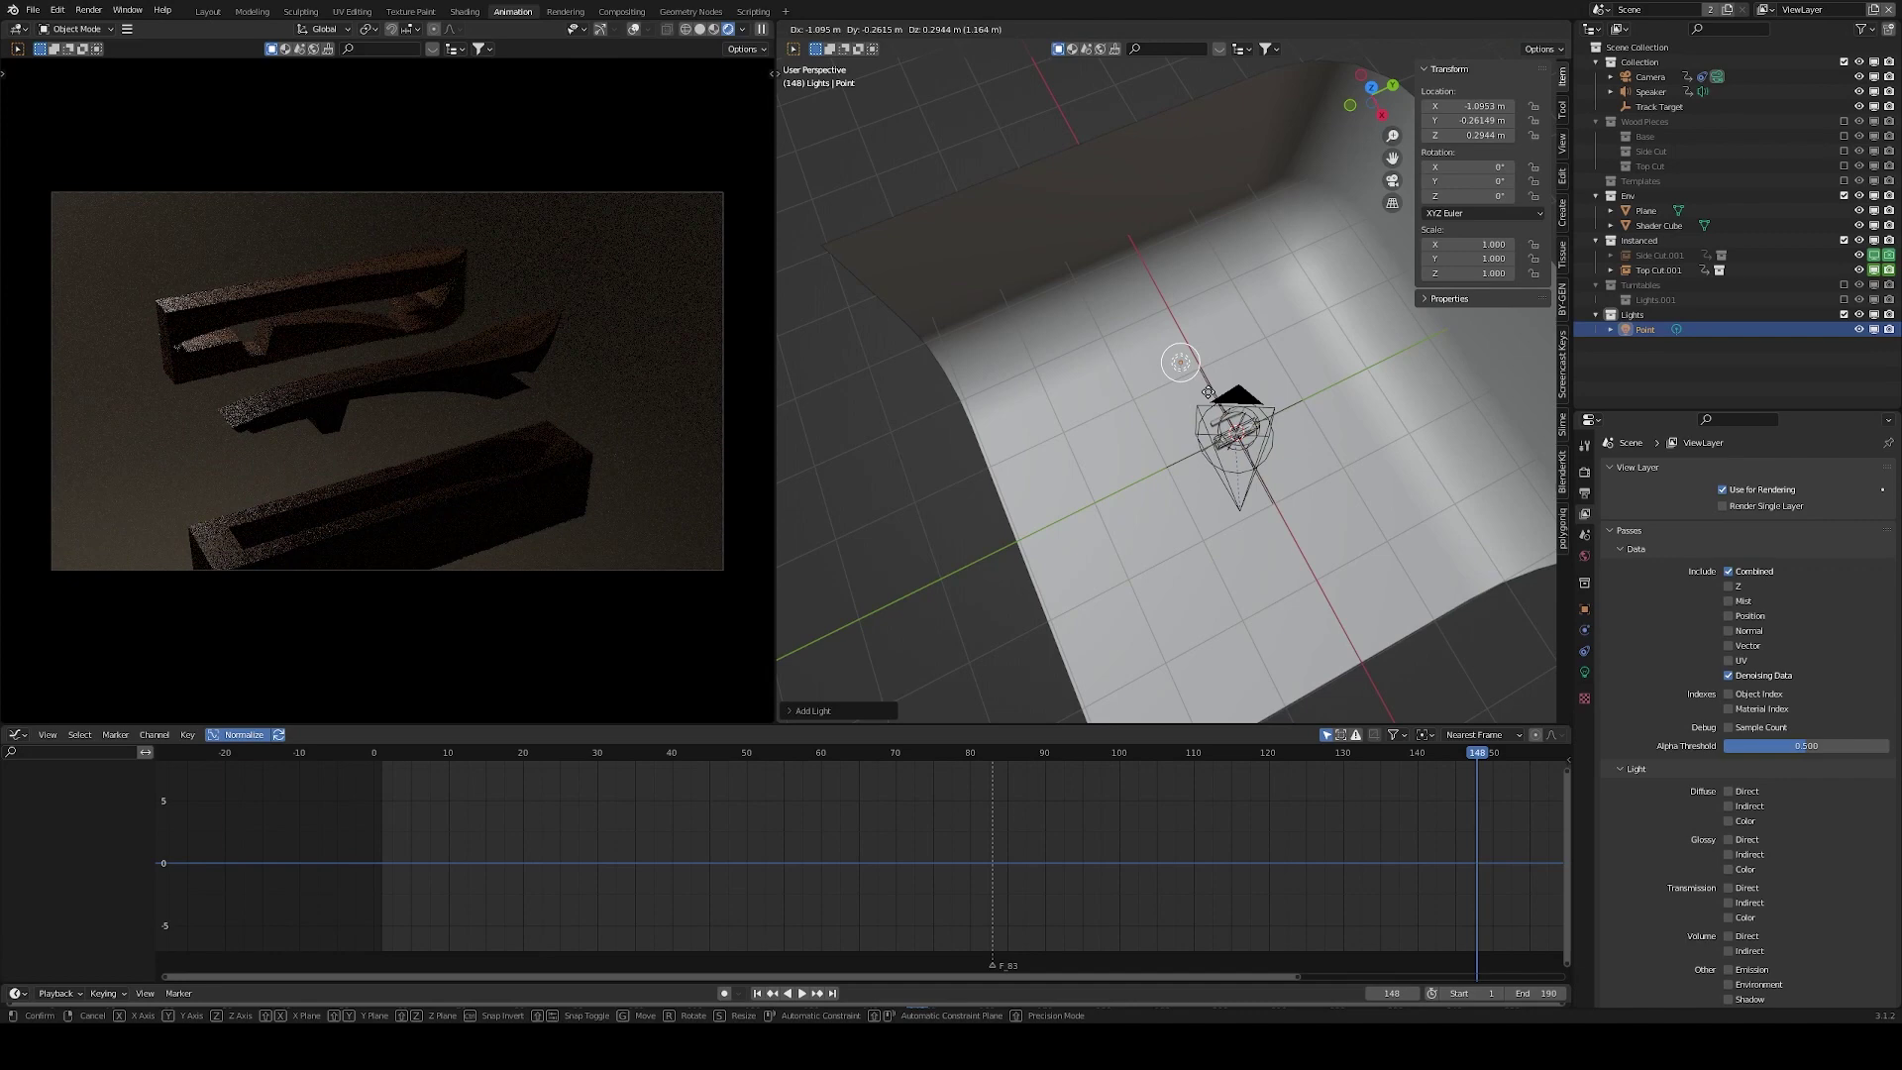
pyautogui.click(1211, 391)
pyautogui.click(1585, 671)
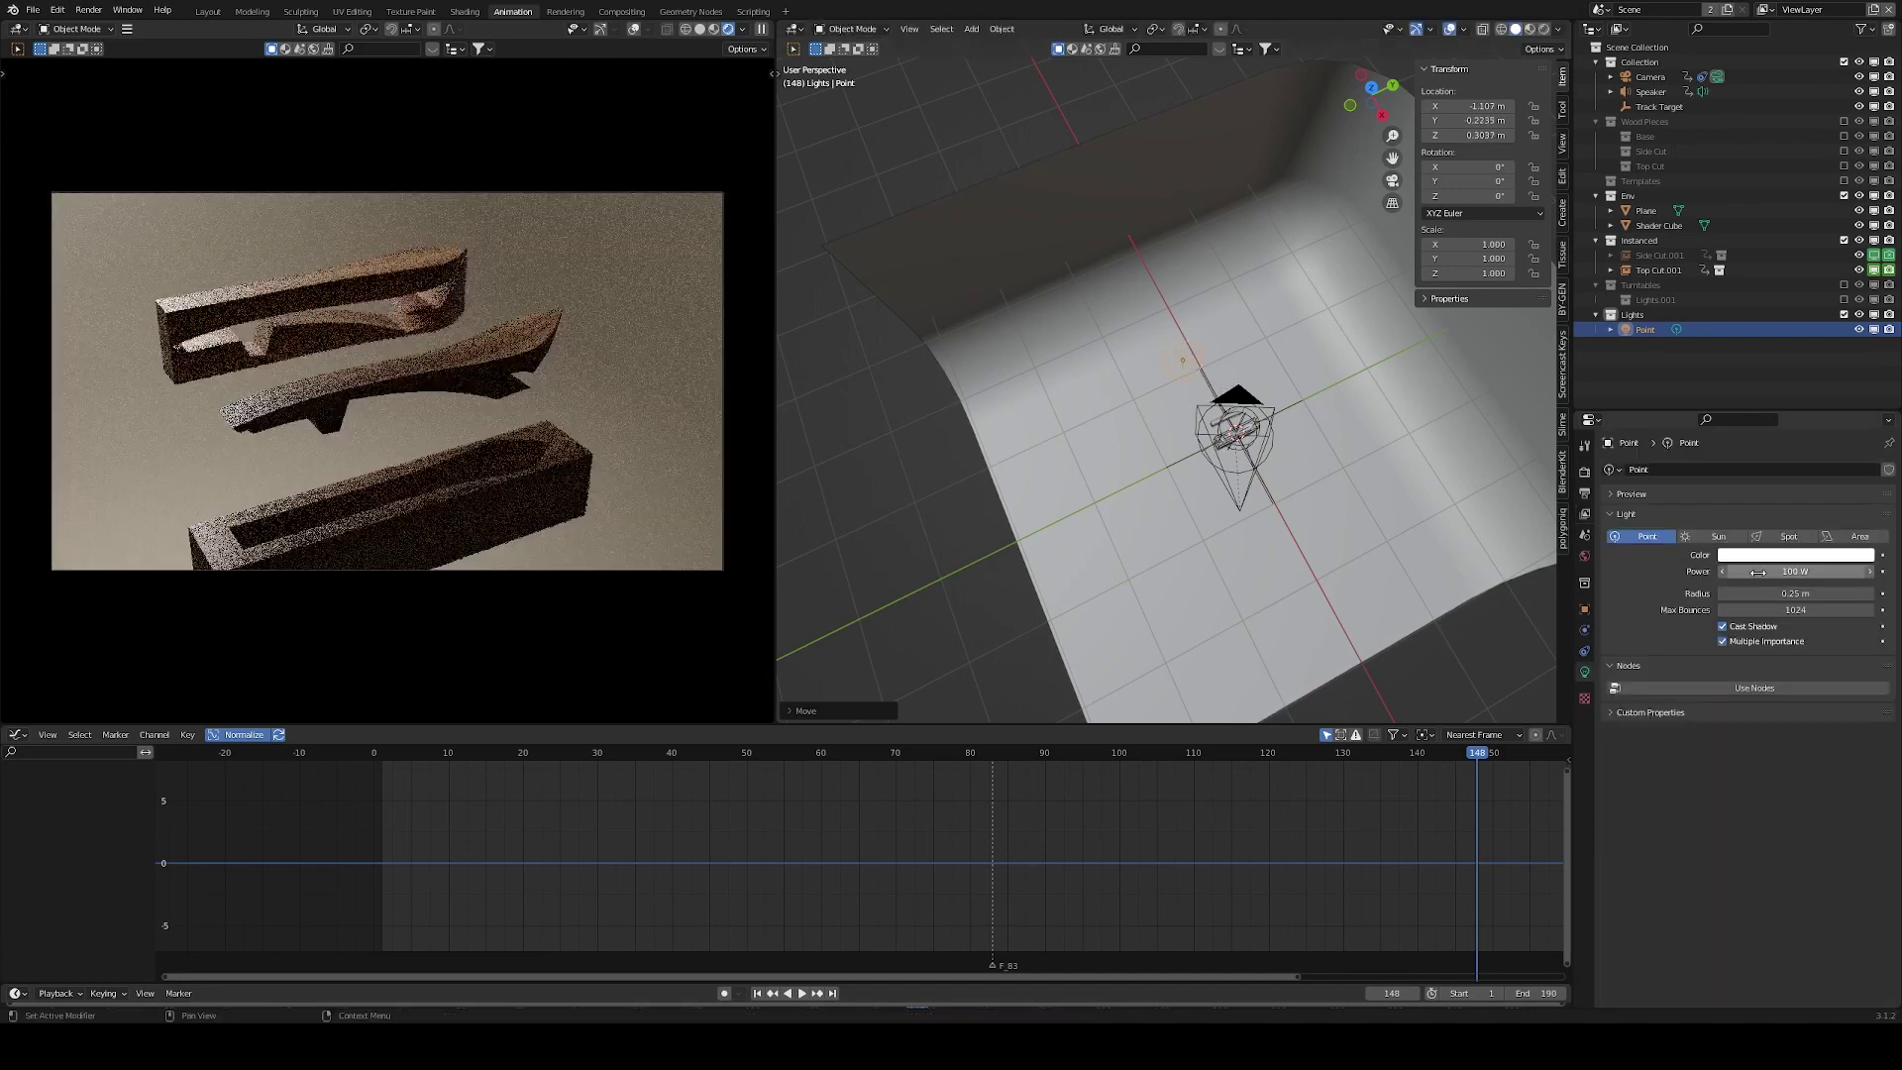
# Duplicate the point light as Point.001 and place it beside the original.
pyautogui.moveTo(1299, 461)
pyautogui.mouseDown(button='middle')
pyautogui.moveTo(1298, 349)
pyautogui.moveTo(1298, 471)
pyautogui.mouseUp(button='middle')
pyautogui.hotkey('shift', 'd')
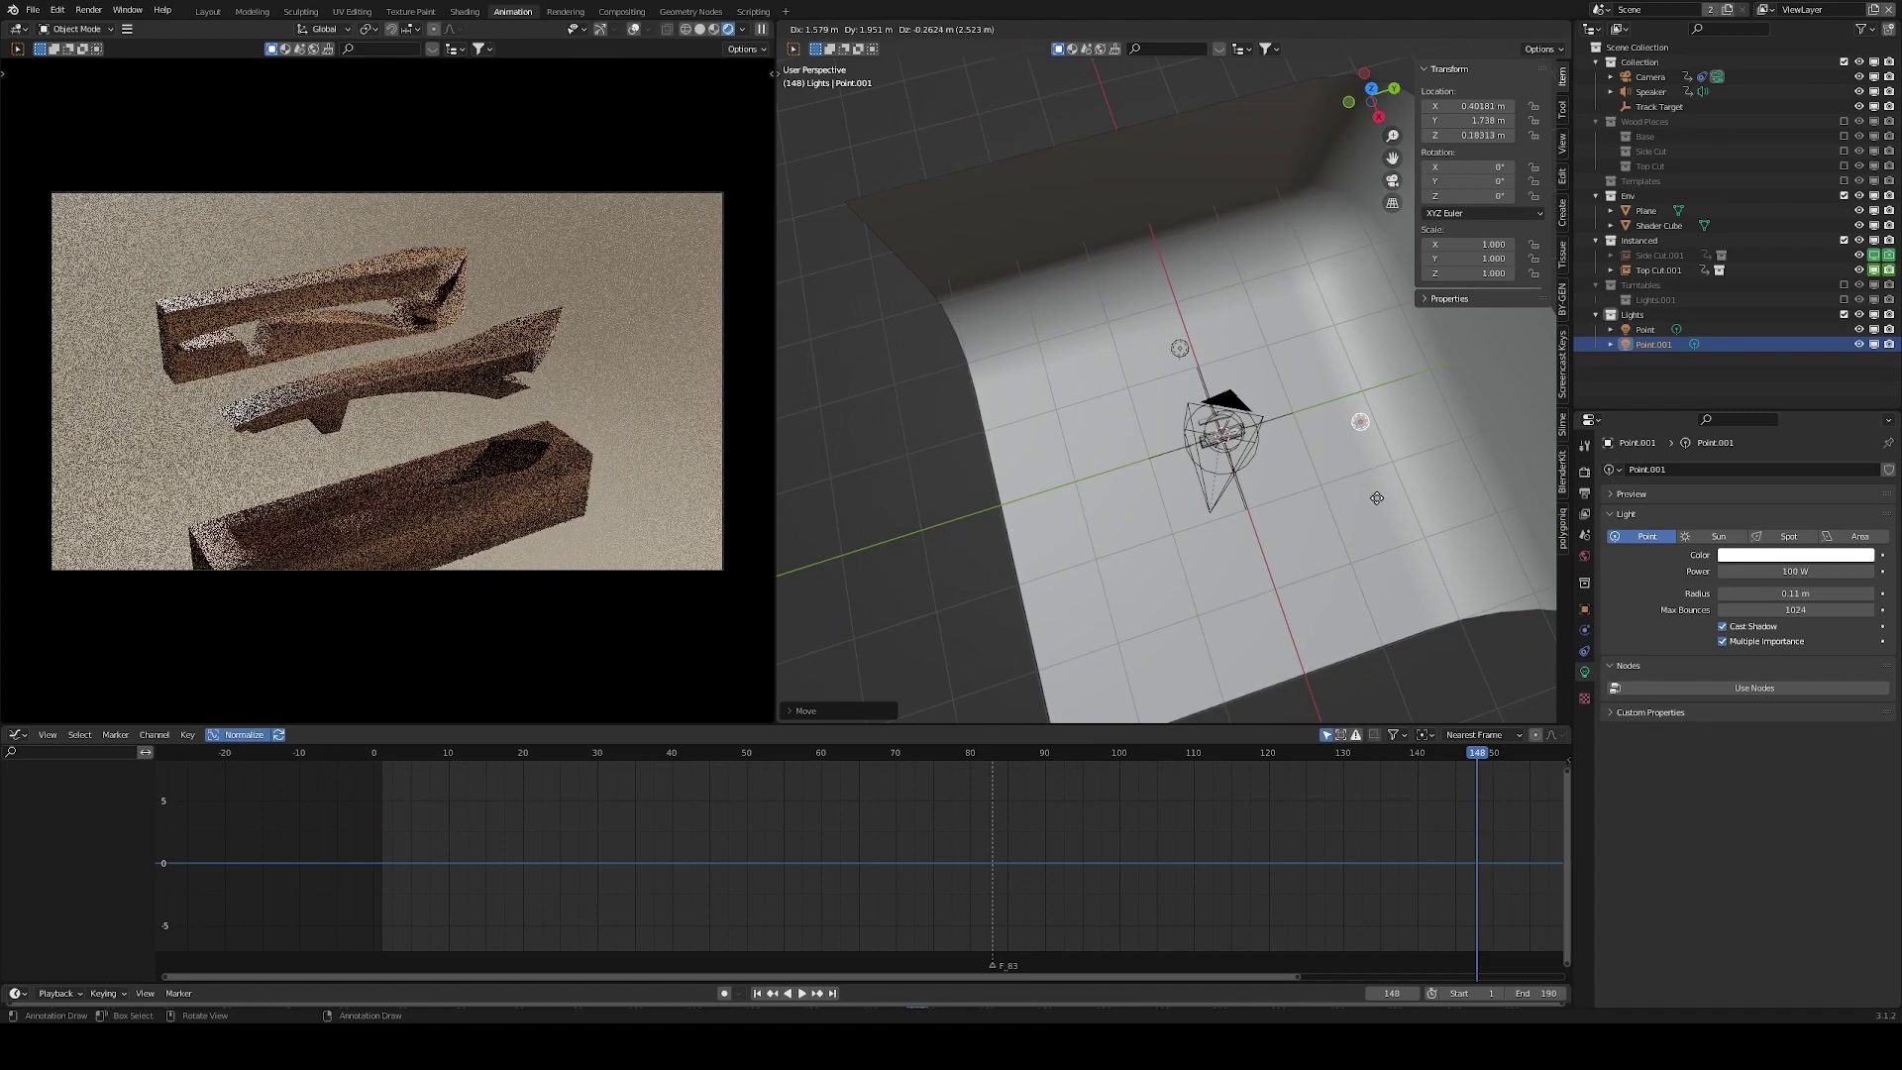
pyautogui.click(1384, 493)
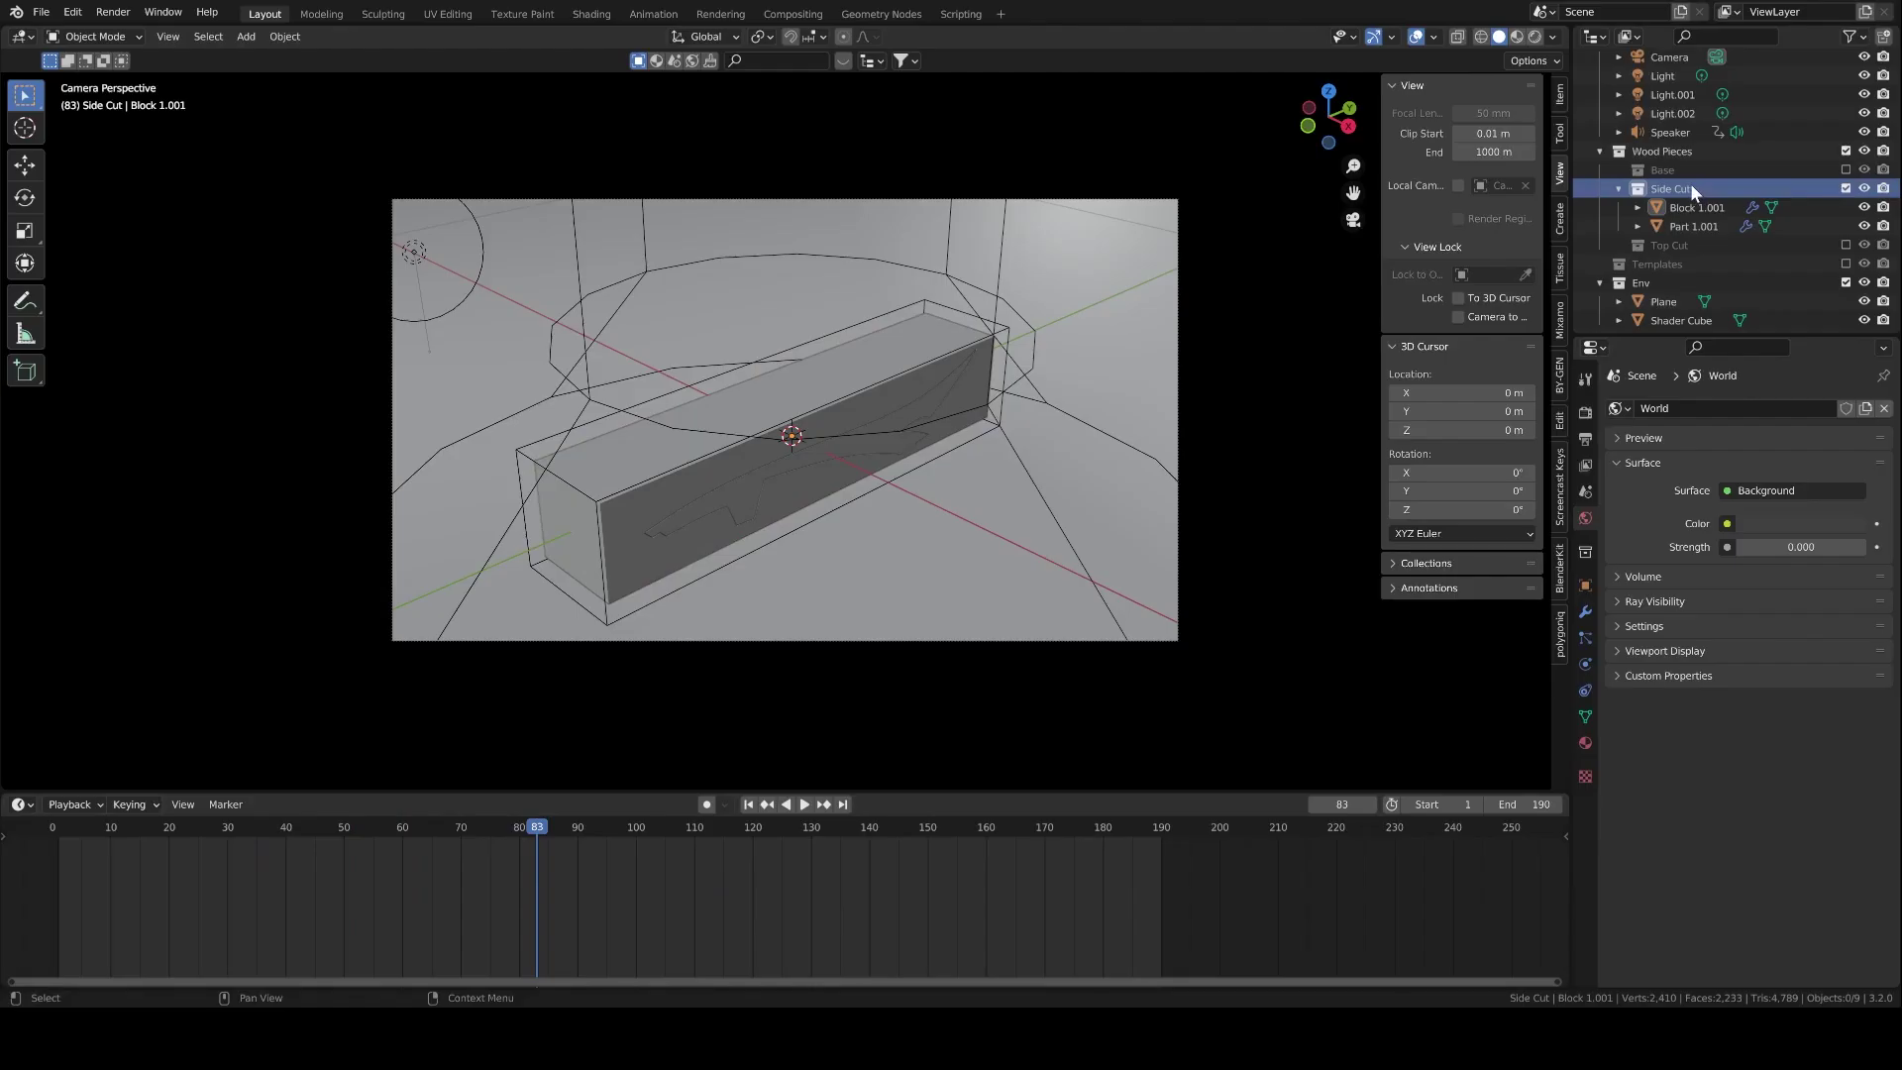
# Add a new collection under Scene Collection and rename it Instanced.
pyautogui.rightClick(1687, 184)
pyautogui.click(1621, 228)
pyautogui.scroll(2, 1724, 158)
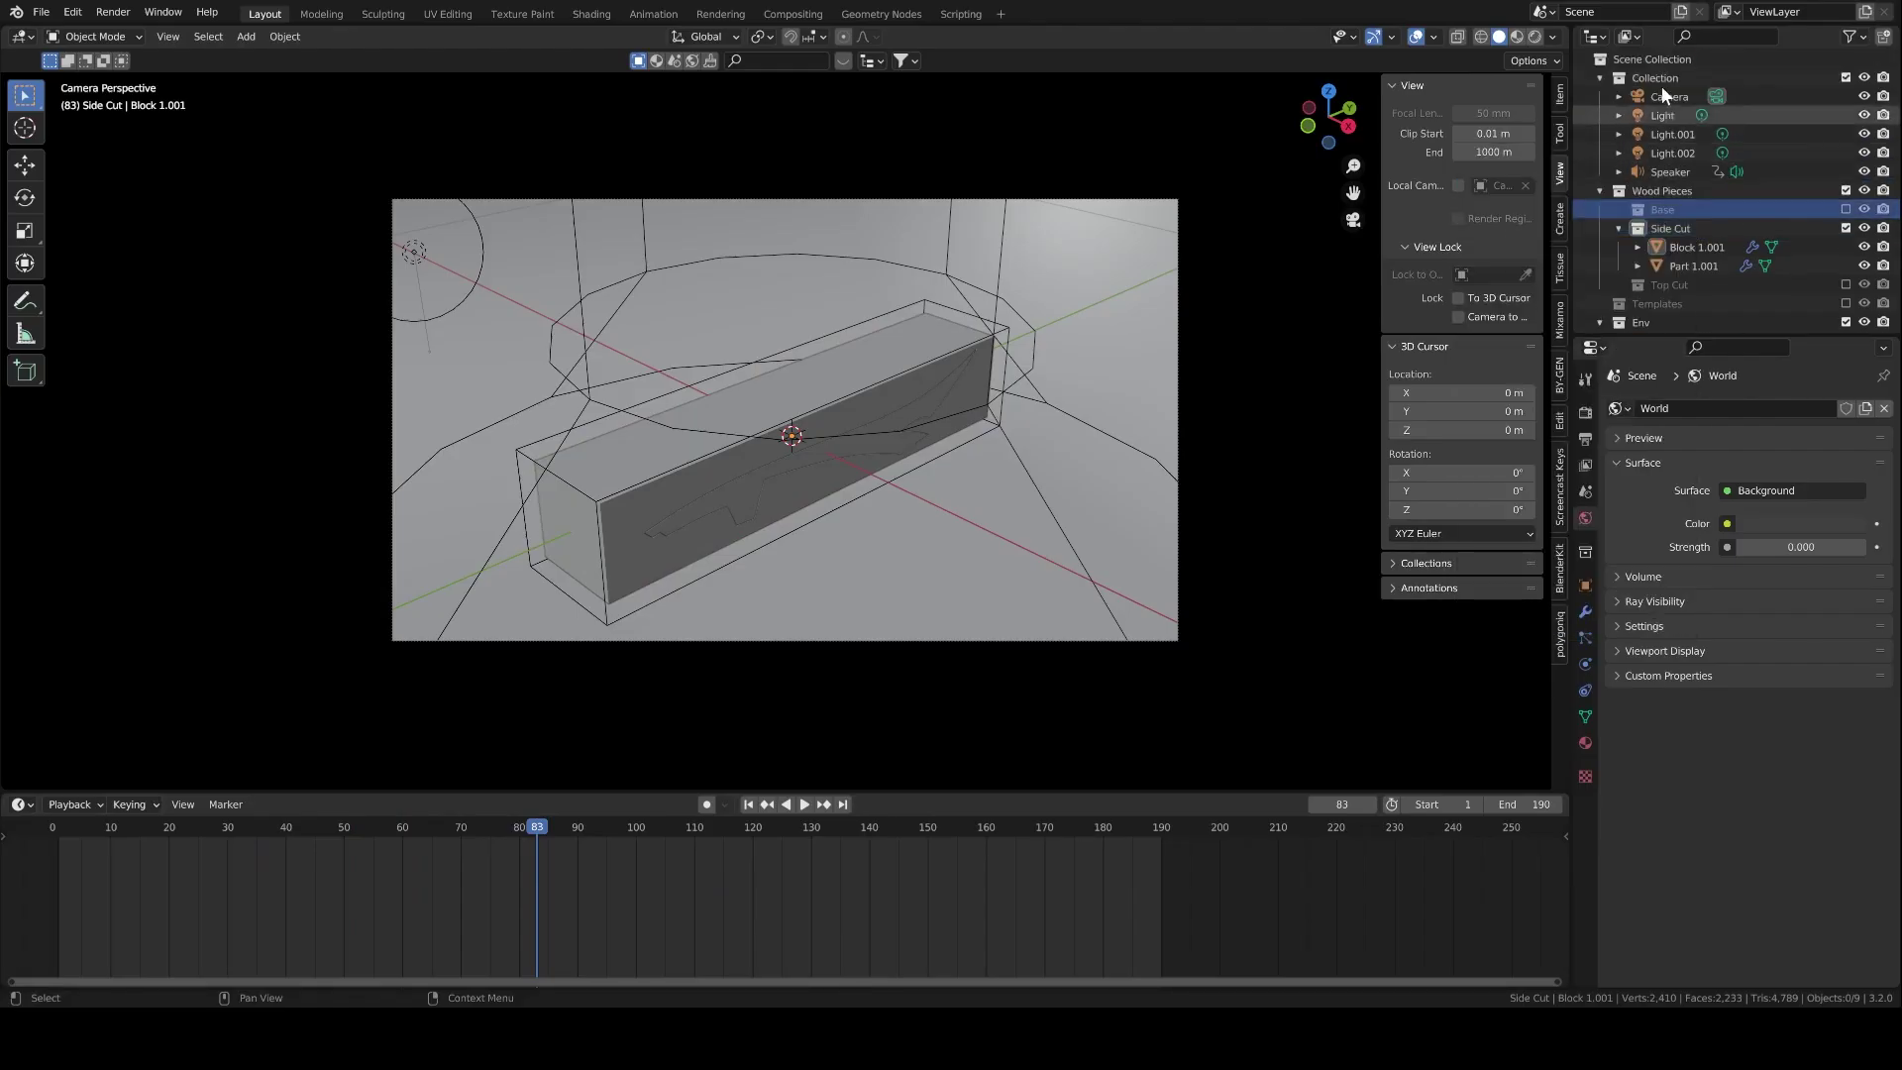
pyautogui.rightClick(1663, 59)
pyautogui.click(1662, 58)
pyautogui.scroll(-3, 1704, 190)
pyautogui.doubleClick(1660, 315)
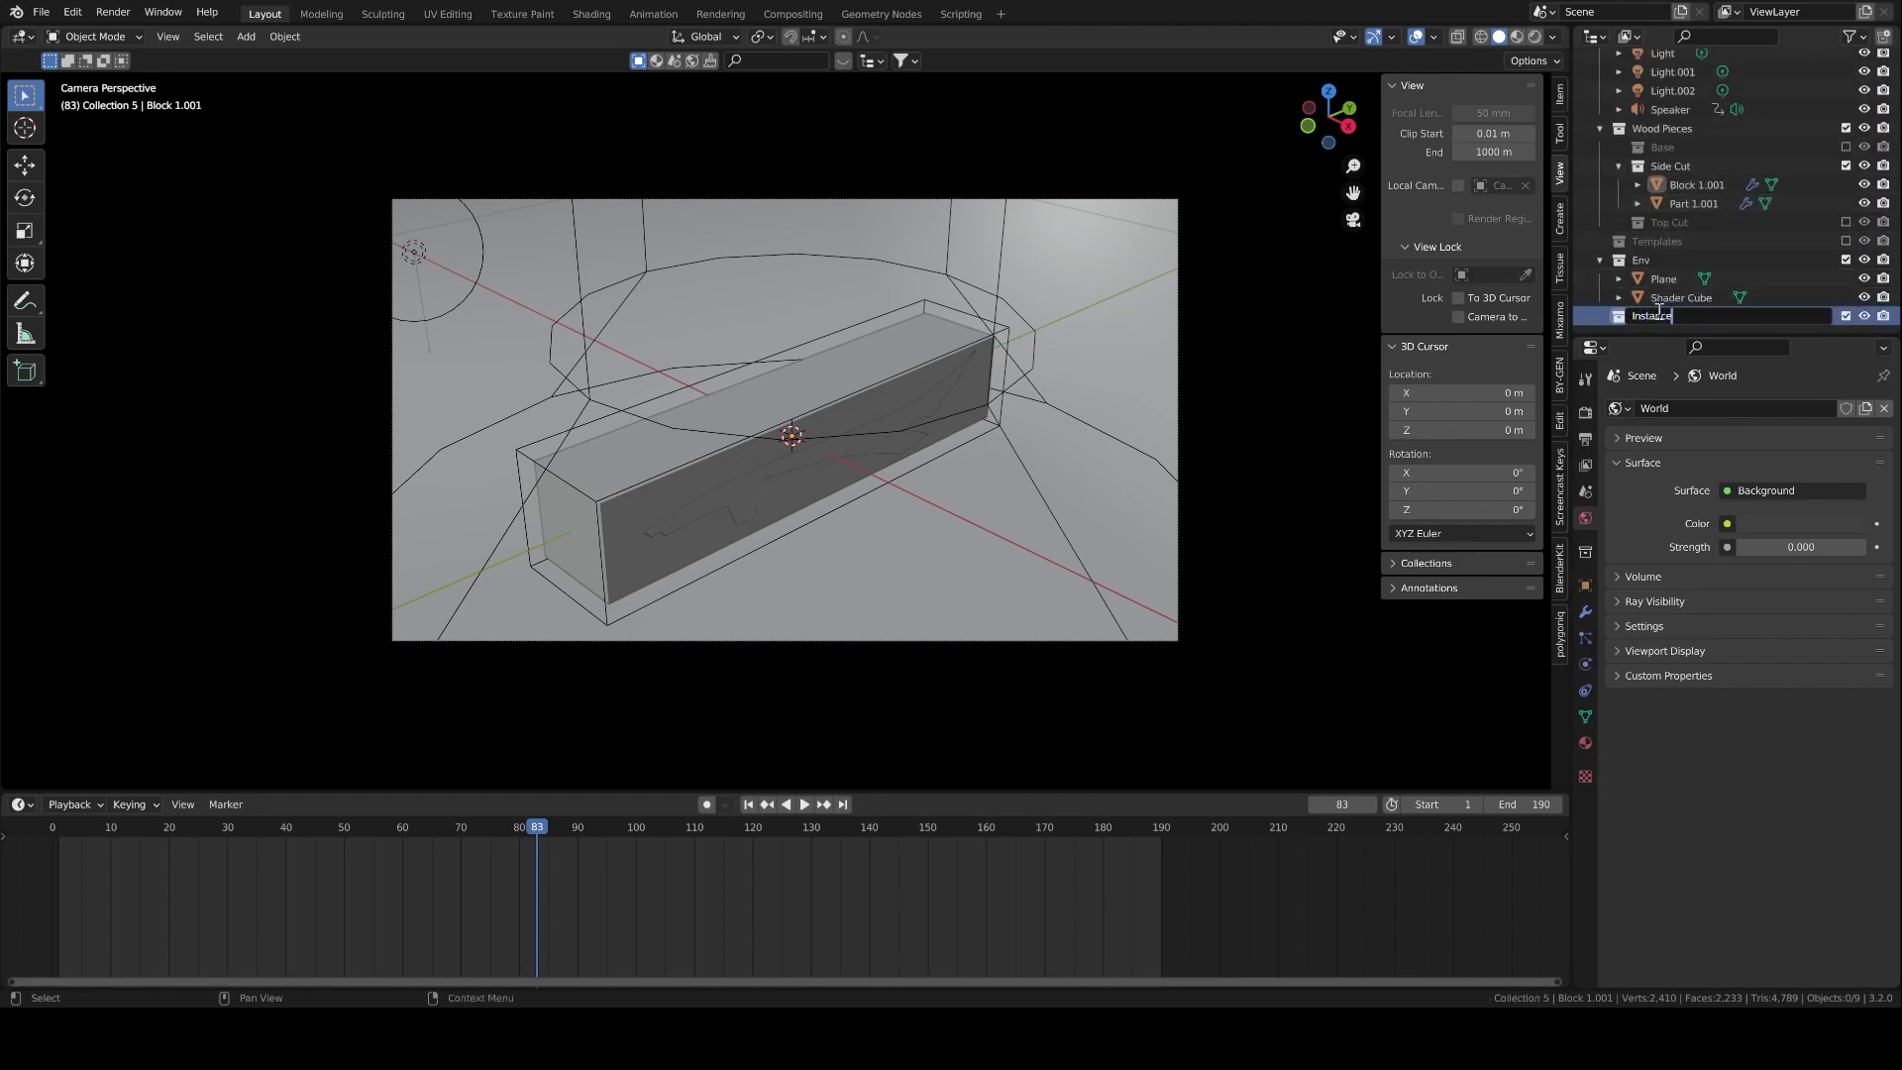
# Instance Side Cut and Top Cut to the scene and move the instances into Instanced.
pyautogui.rightClick(1684, 164)
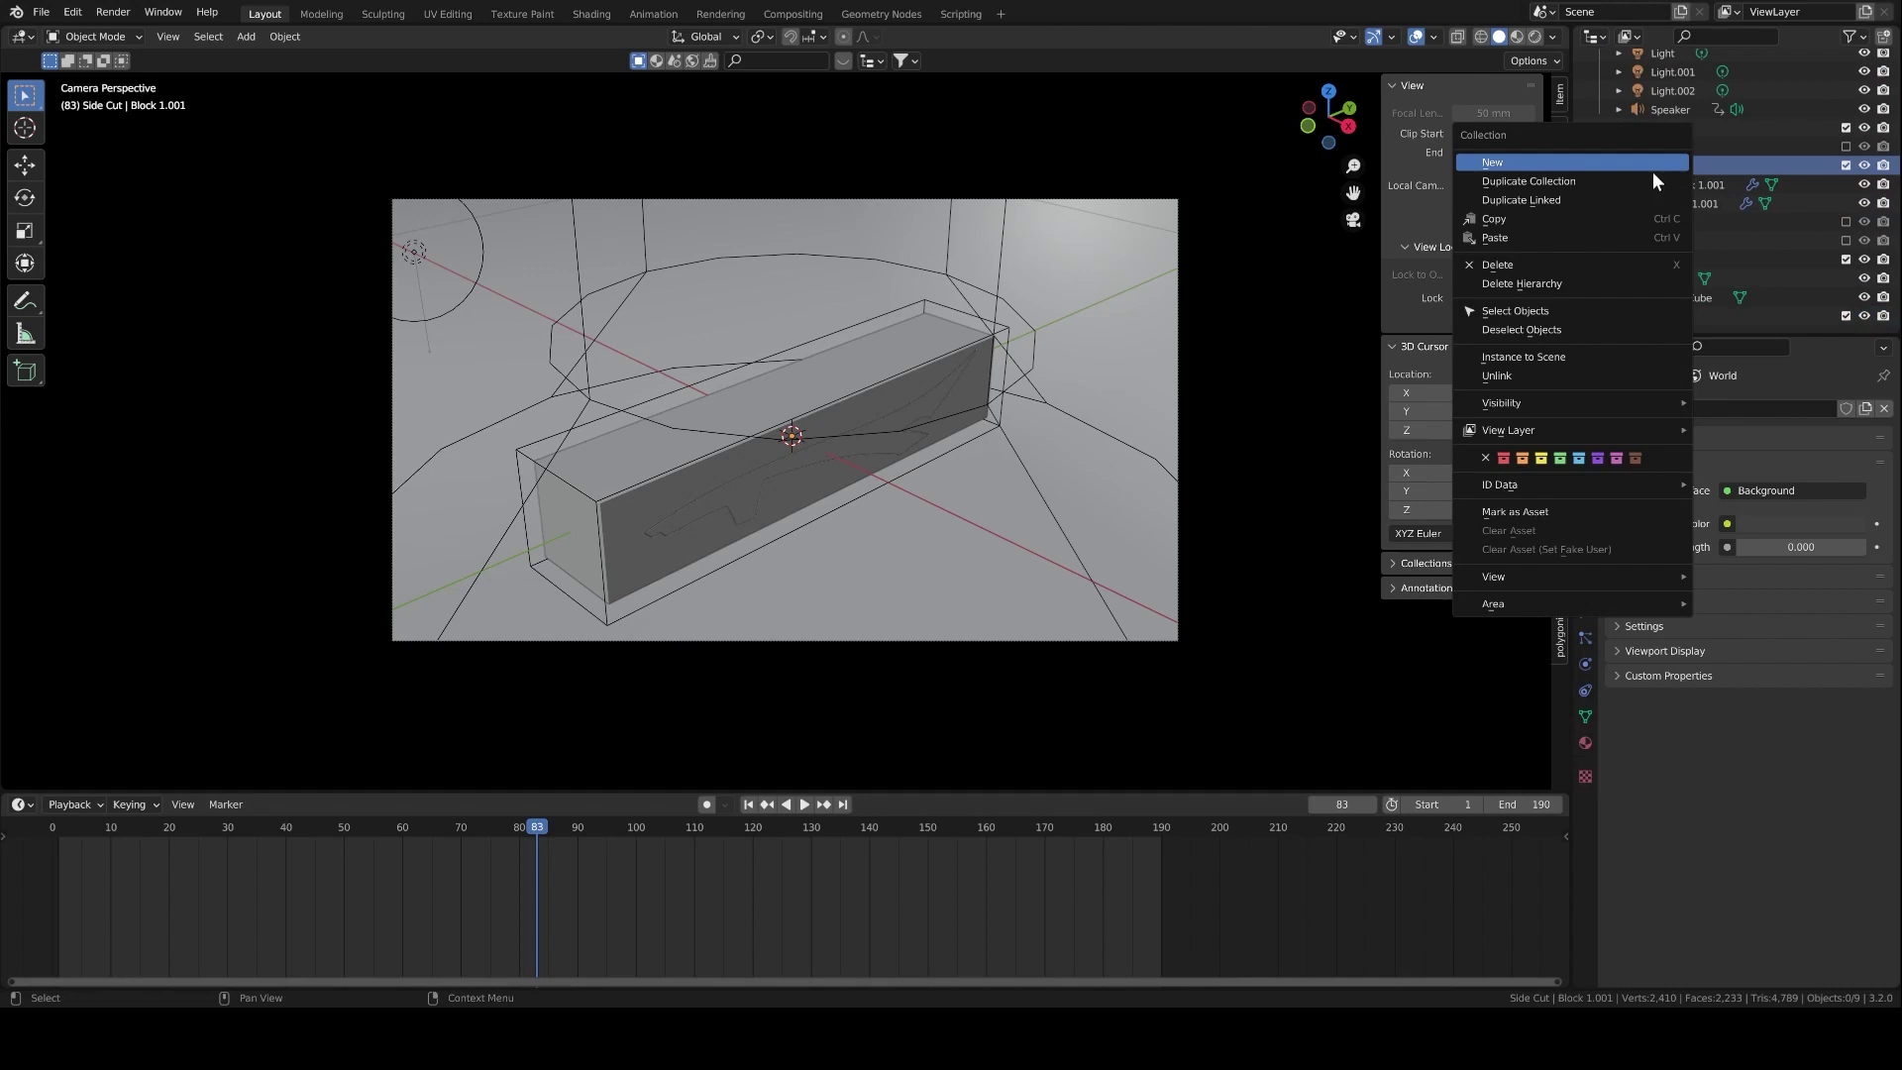
pyautogui.click(1655, 176)
pyautogui.scroll(-1, 1674, 227)
pyautogui.rightClick(1678, 223)
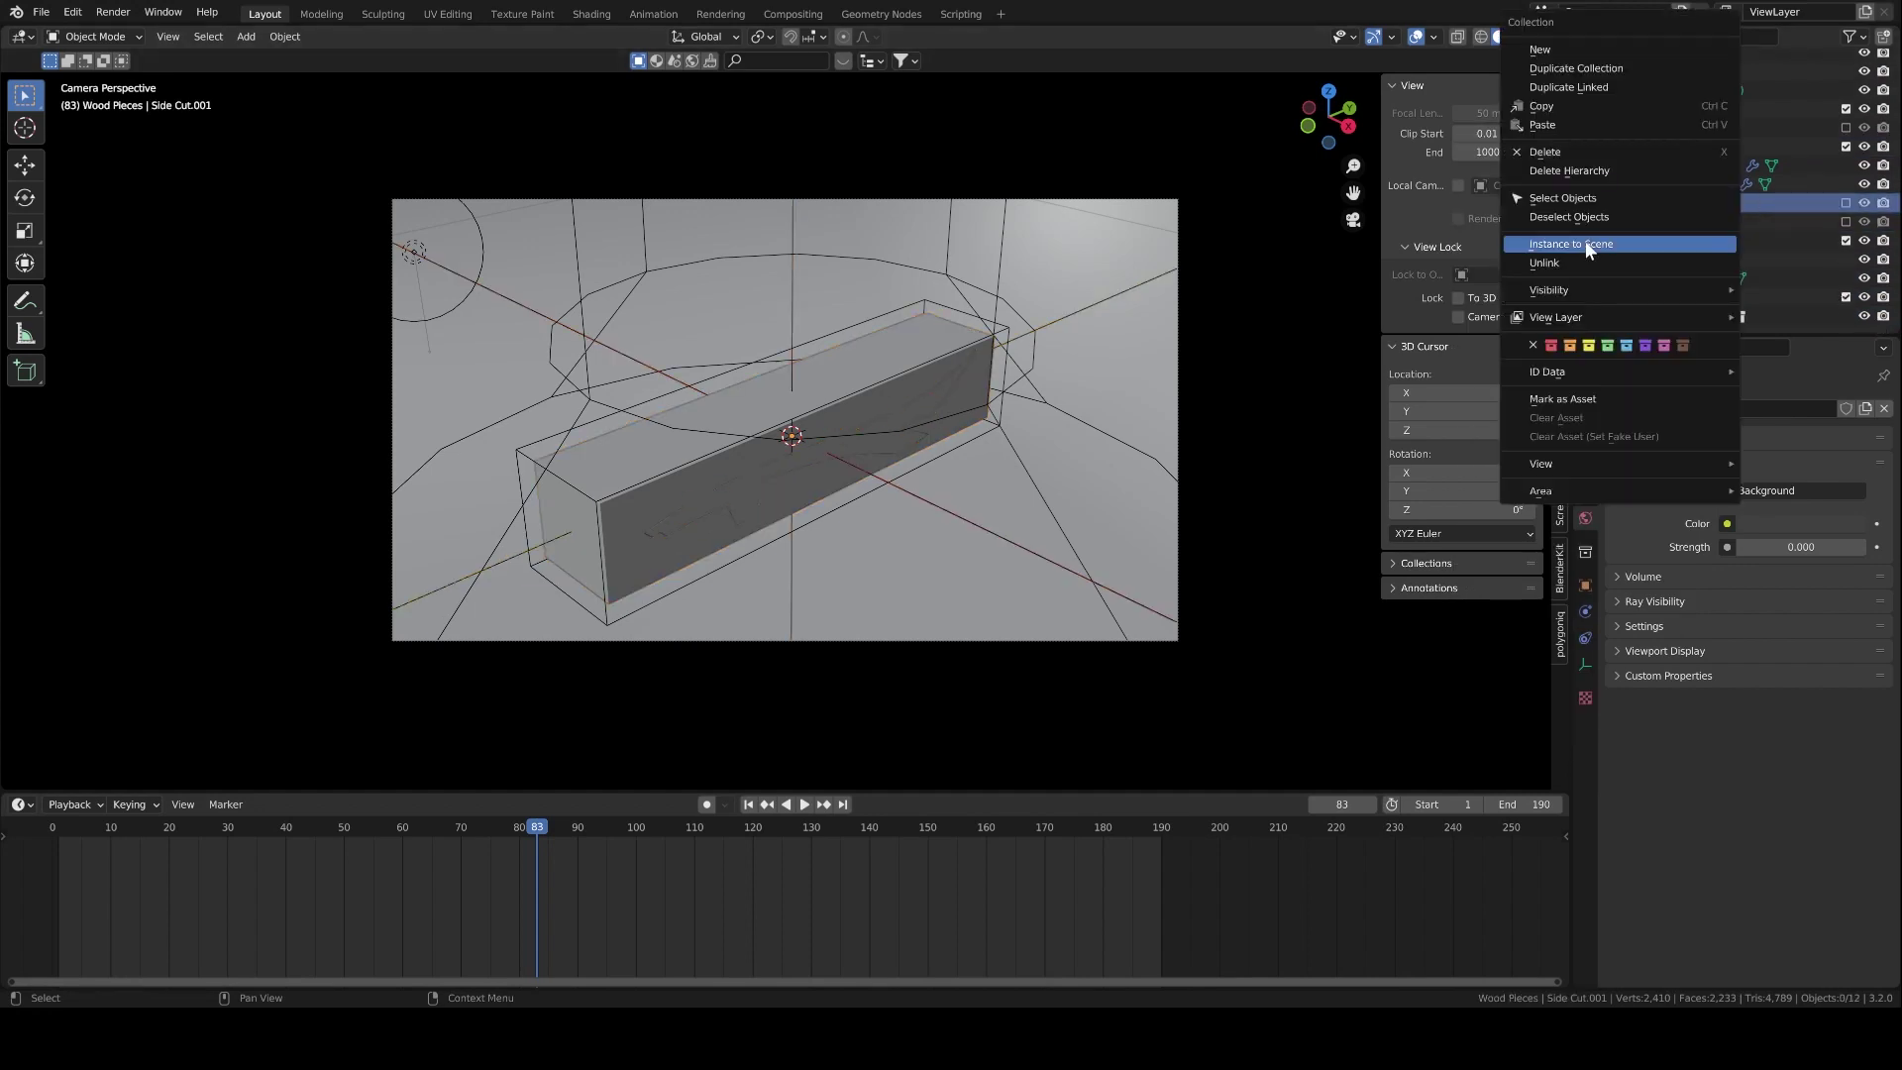
pyautogui.click(1605, 241)
pyautogui.moveTo(1673, 222); pyautogui.dragTo(1673, 323)
# Show the viewport-disable toggles in the outliner filter and turn off Side Cut.001 and Top Cut.001.
pyautogui.click(1849, 36)
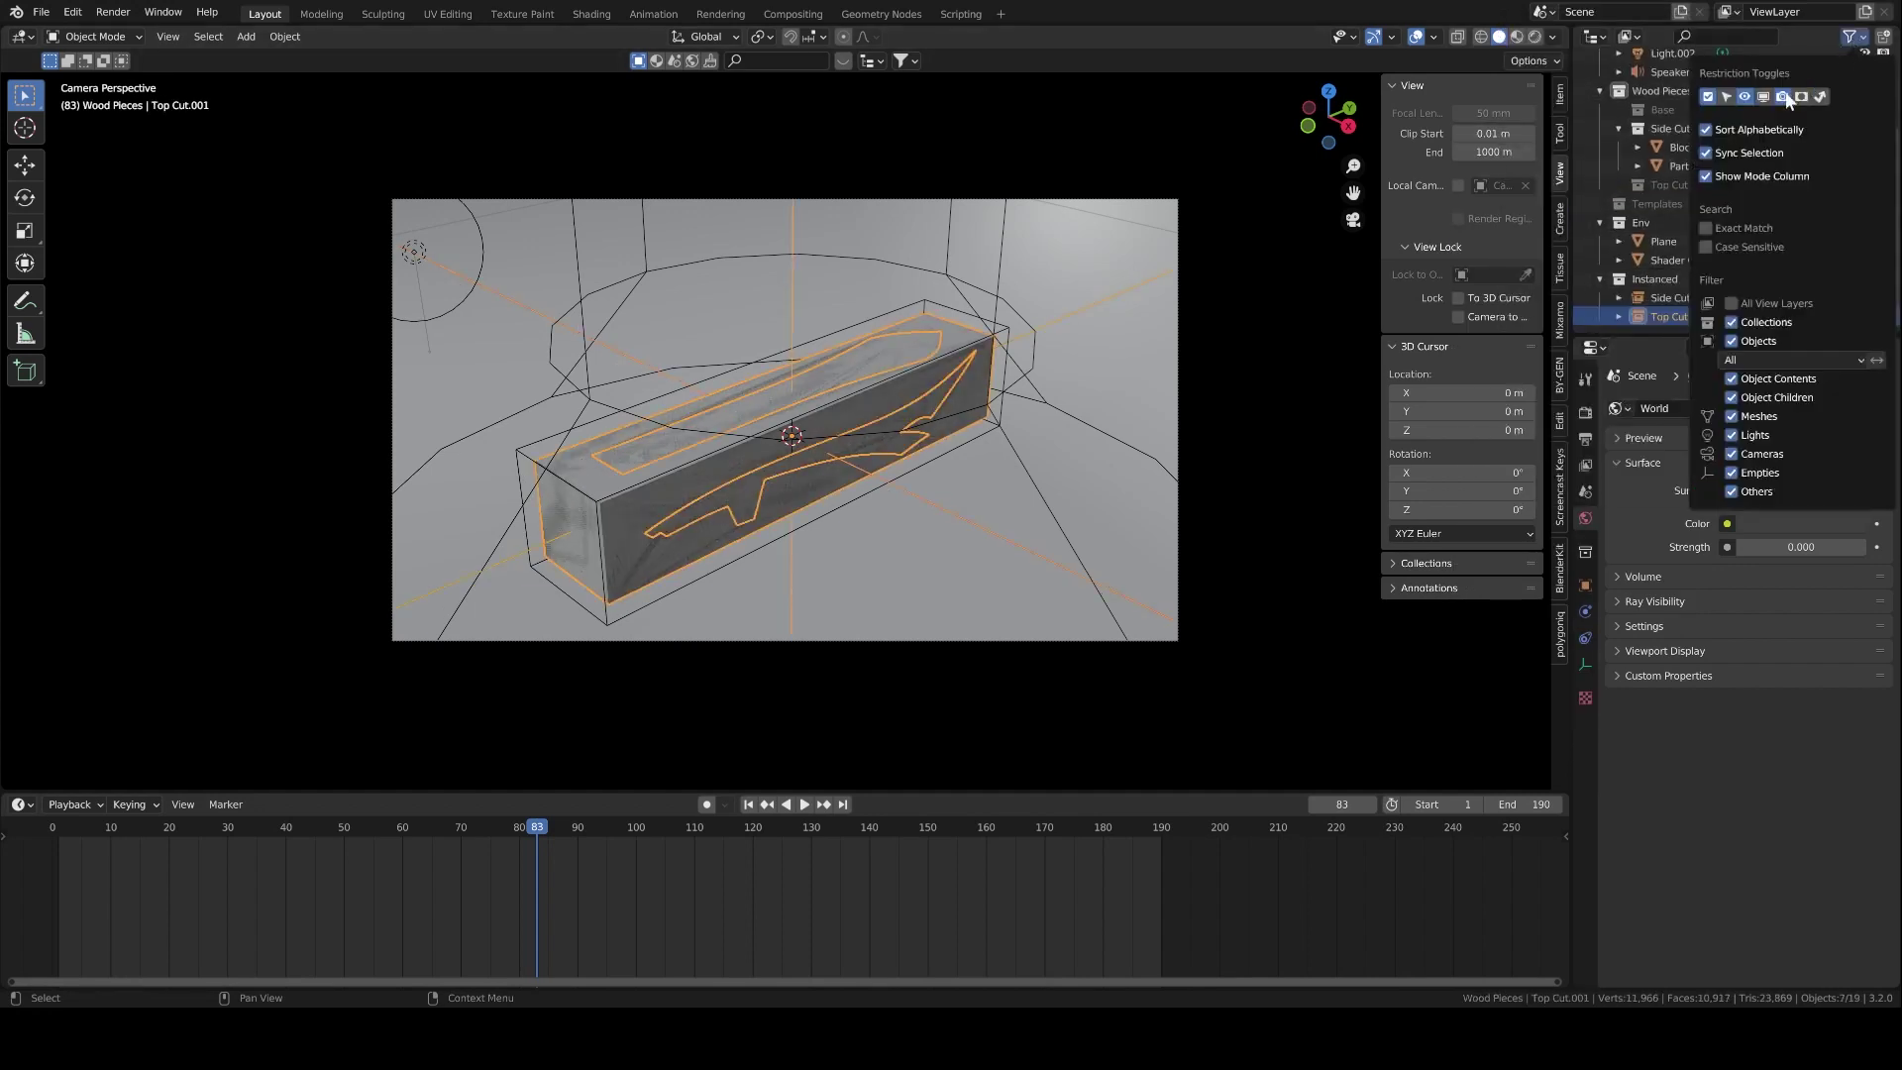
pyautogui.click(1762, 96)
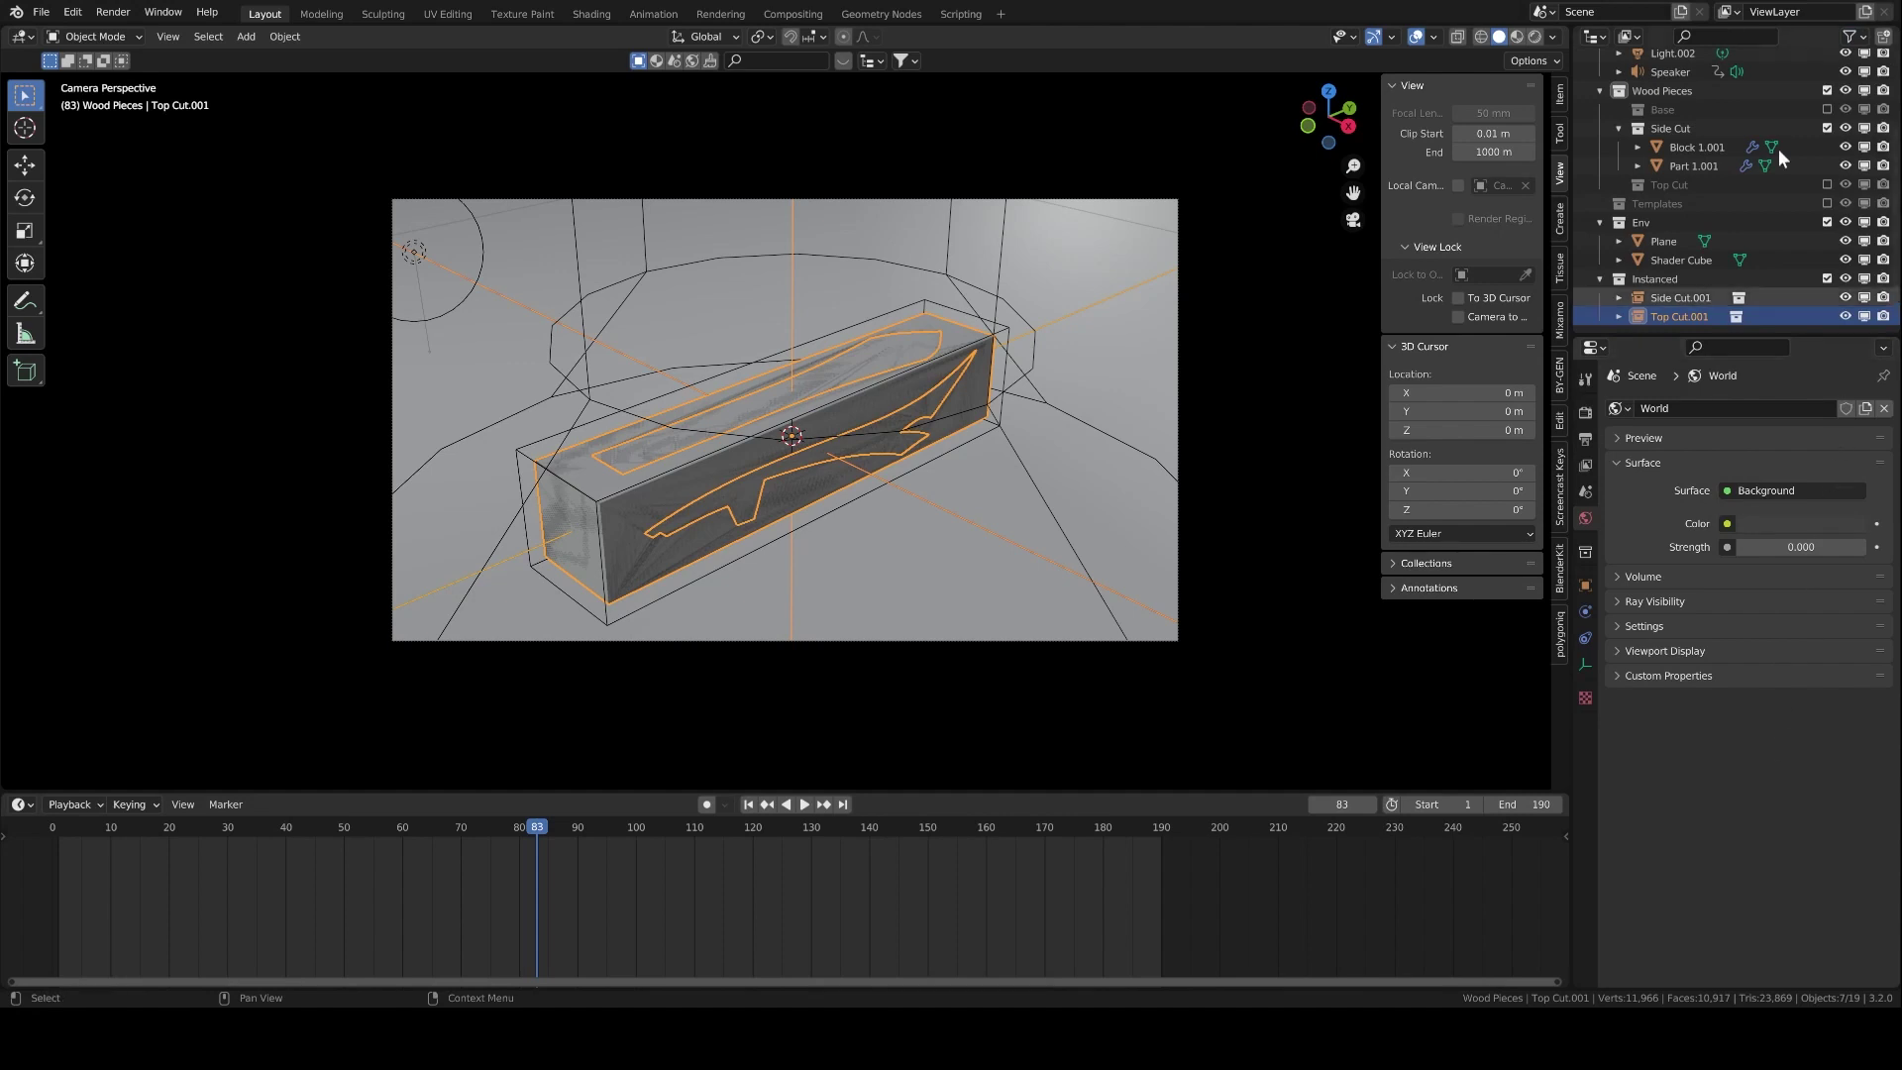
pyautogui.click(1865, 298)
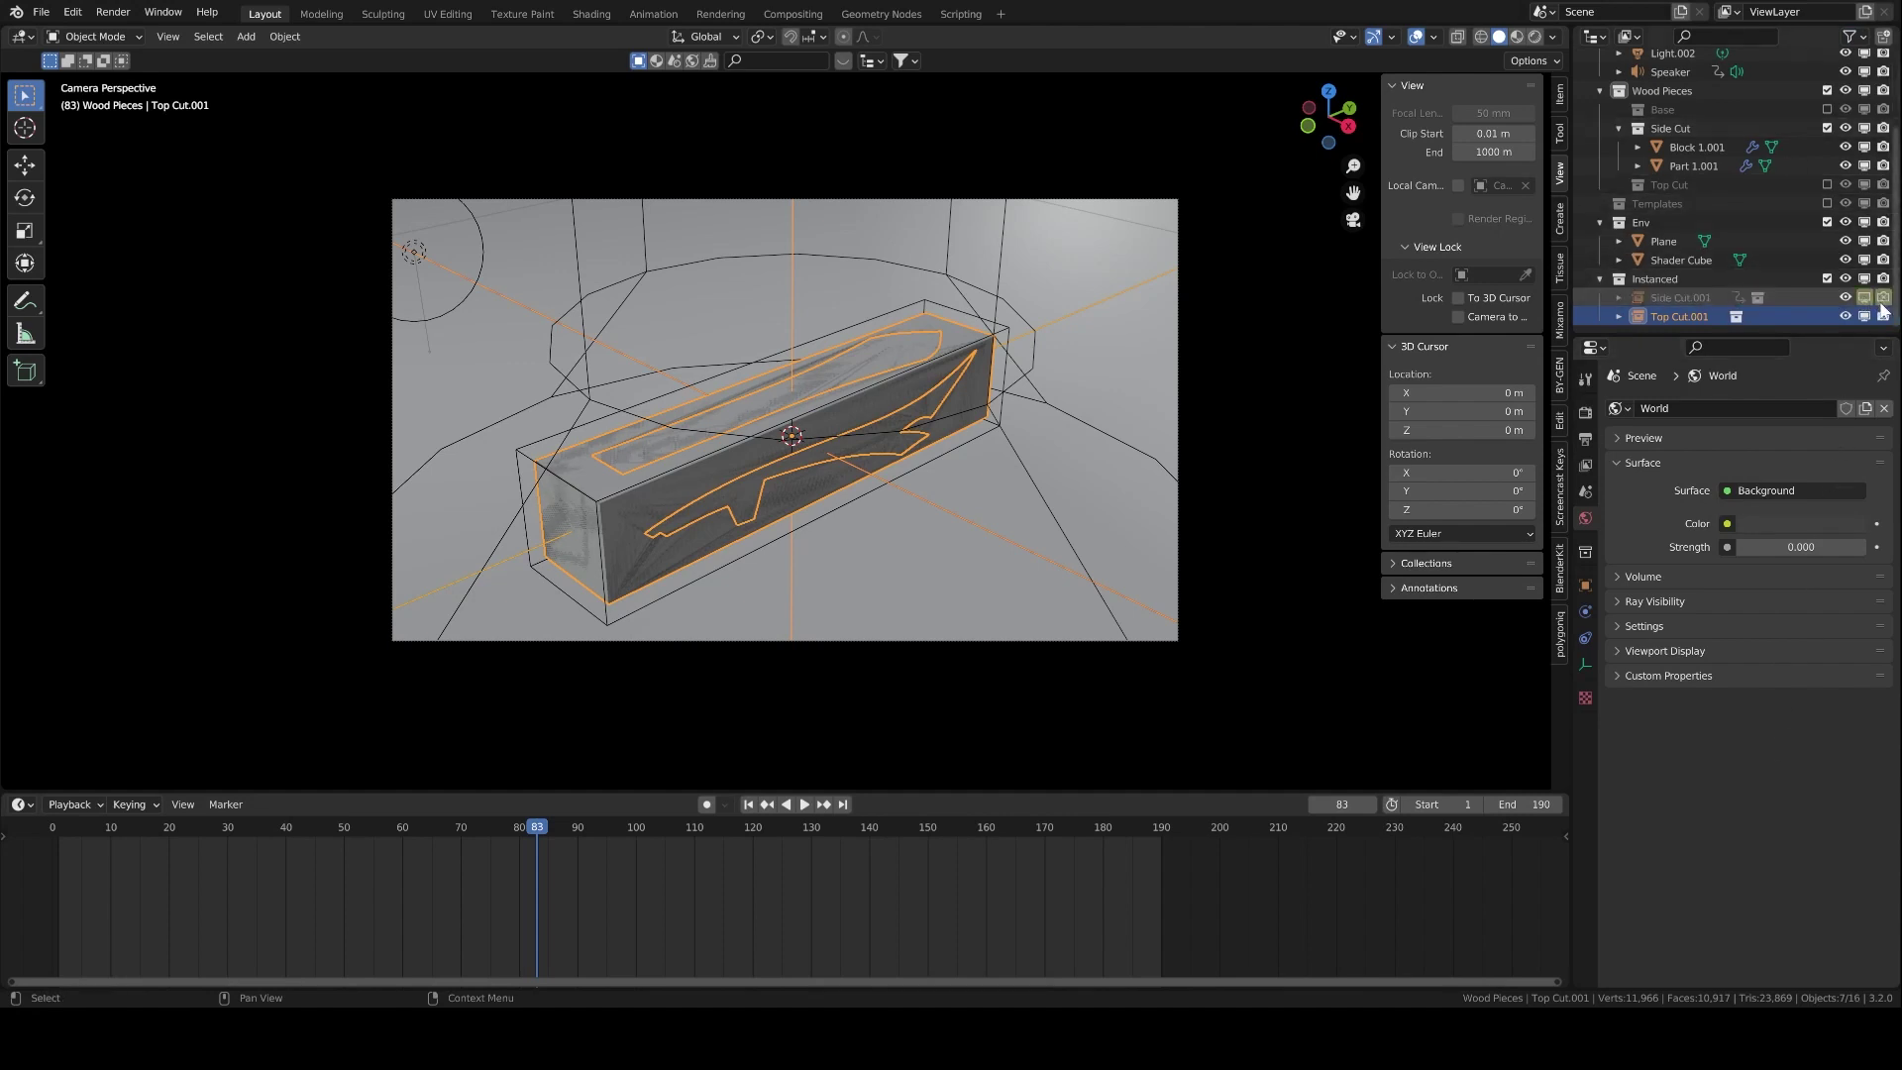
pyautogui.click(1882, 316)
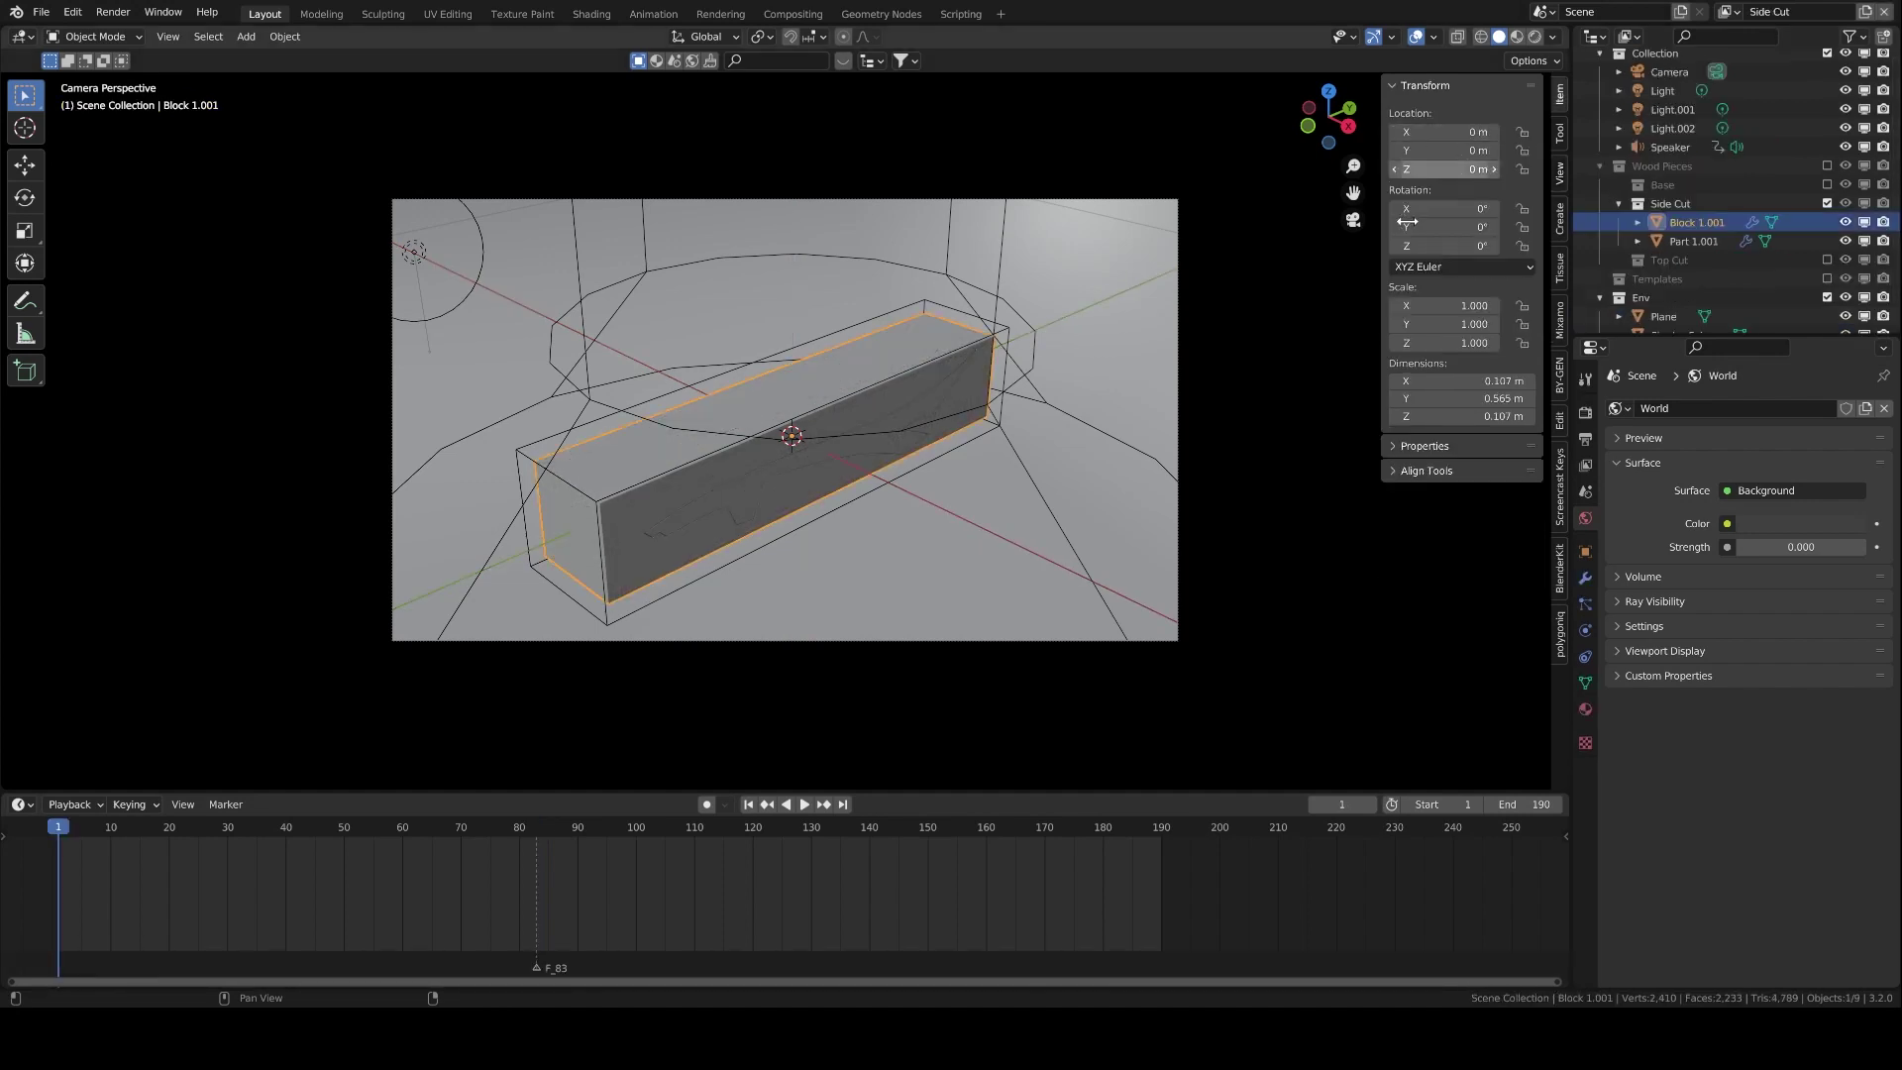
# Keyframe Block 1.001's location and play the slide back in the Animation workspace.
pyautogui.press('i')
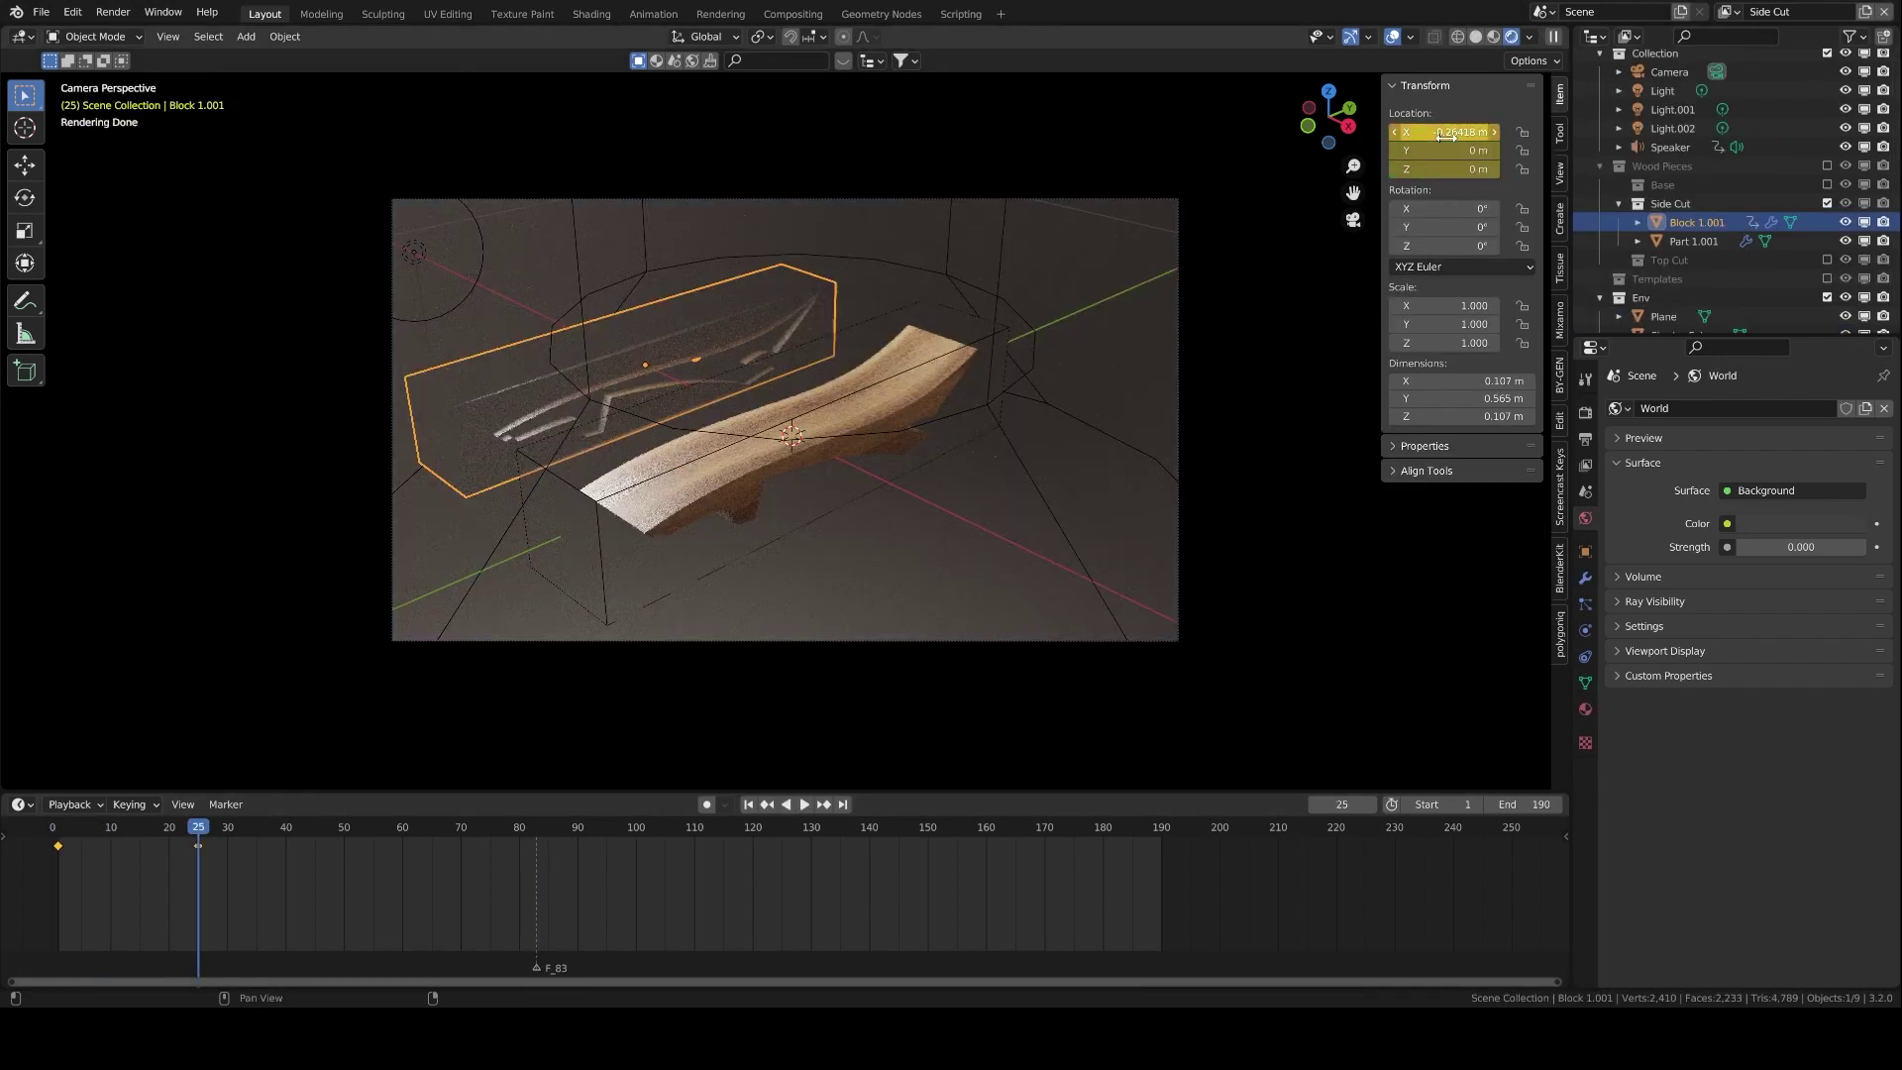
pyautogui.click(653, 14)
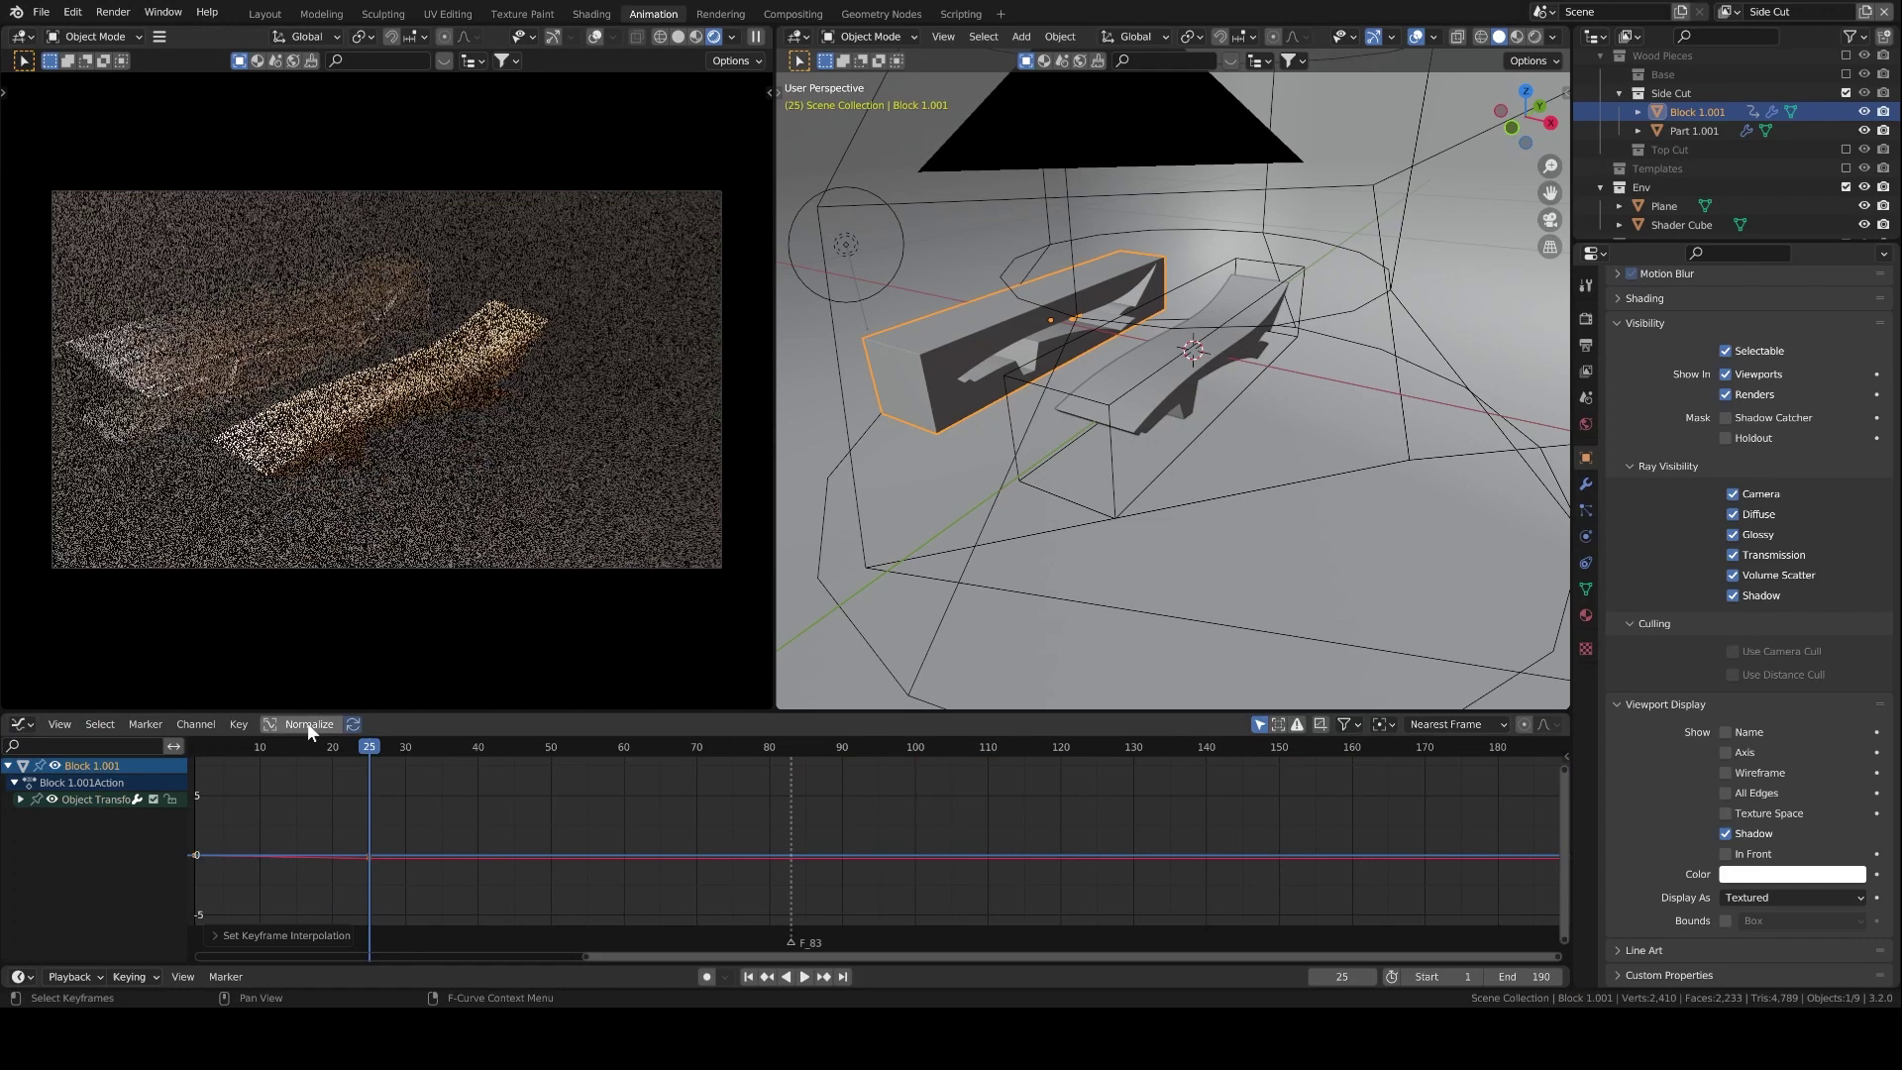
pyautogui.hotkey('shift', 'Left')
pyautogui.press('space')
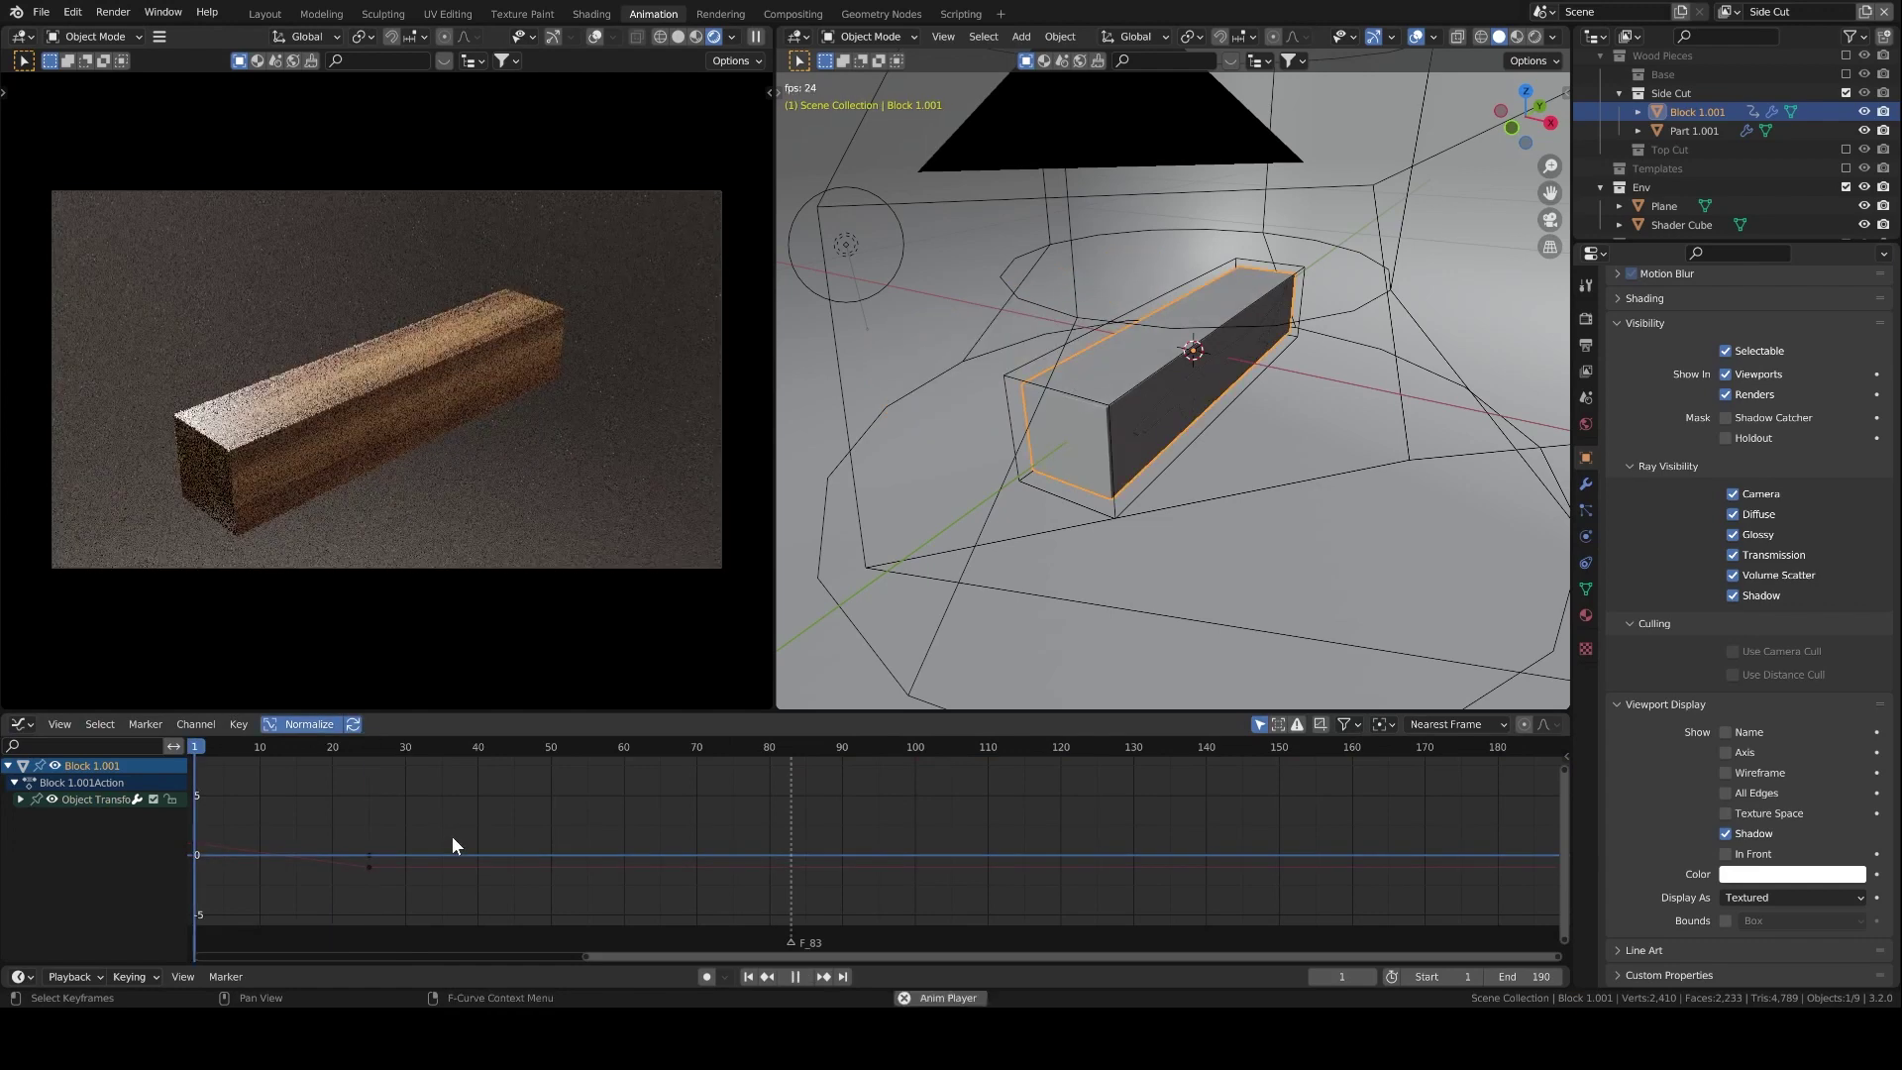
pyautogui.press('space')
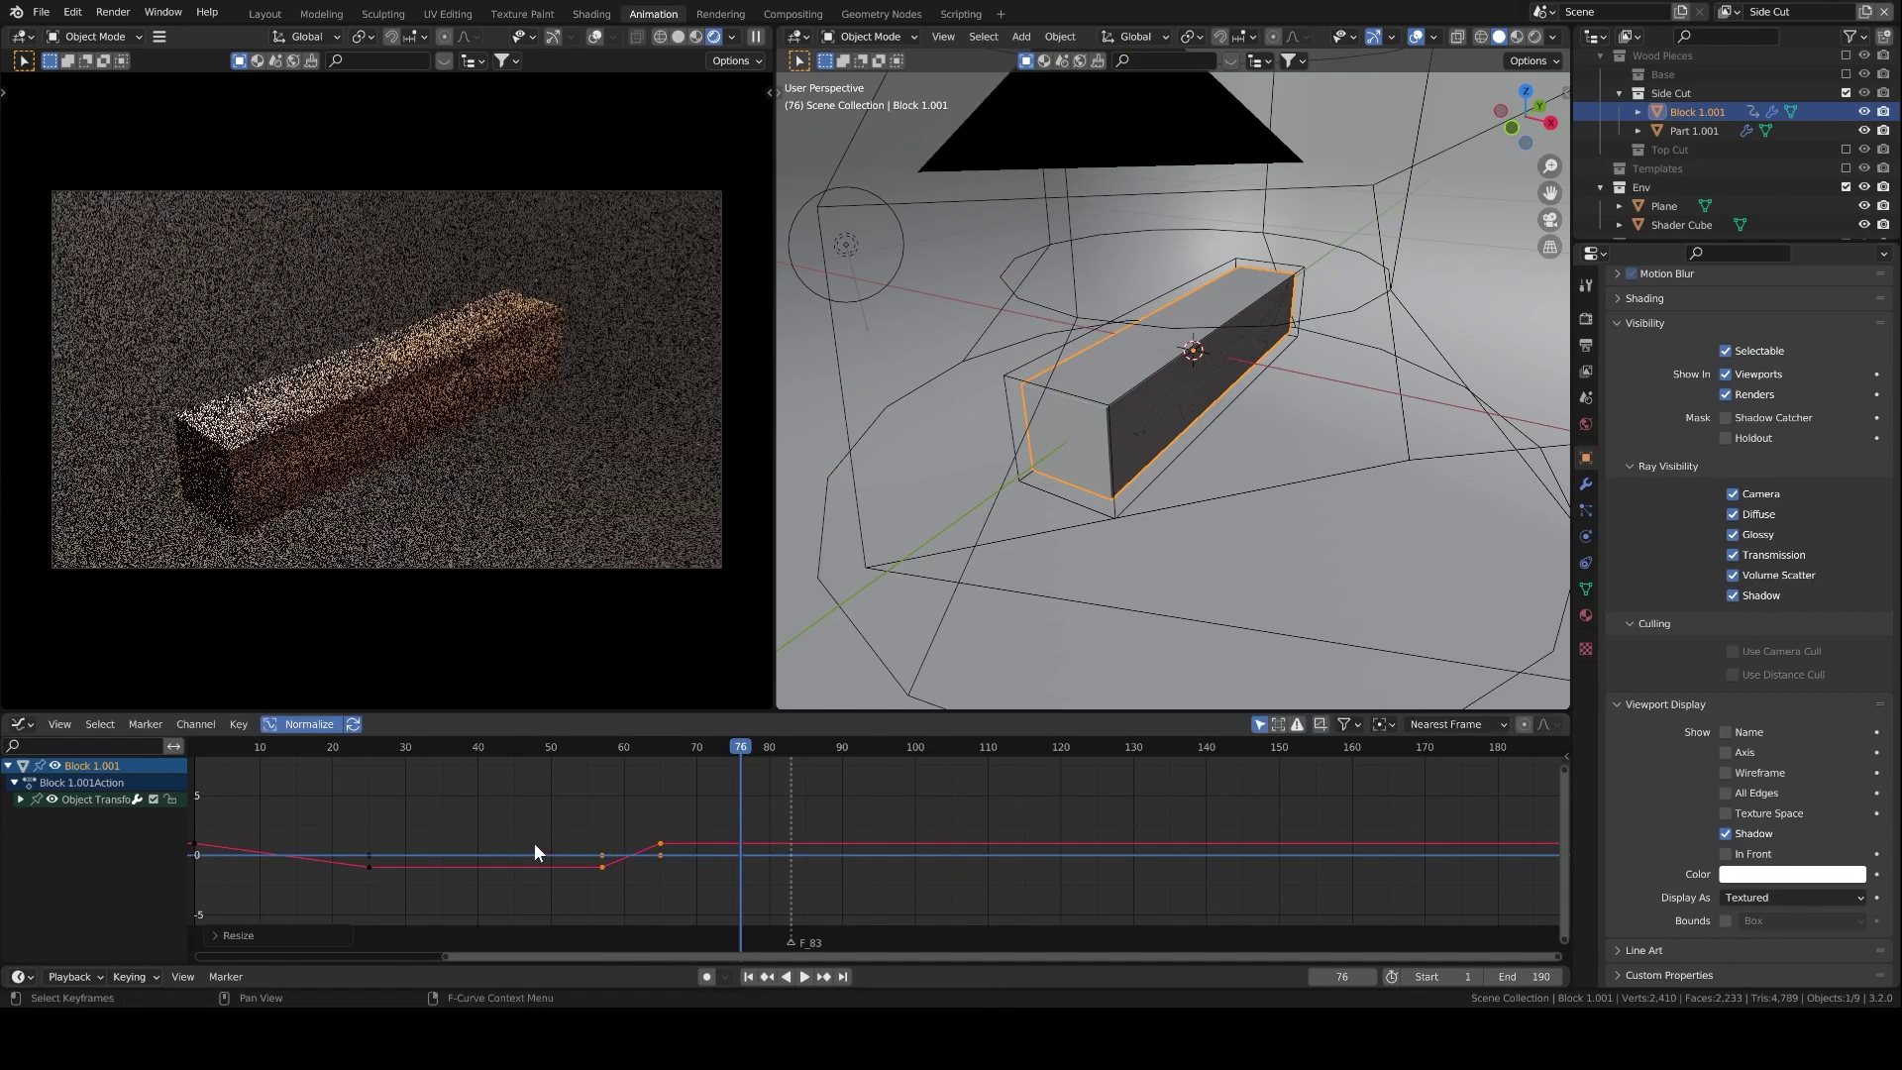
# Shift the later keyframes along time in the Graph Editor so the slide ends near frame 84.
pyautogui.press('g')
pyautogui.press('x')
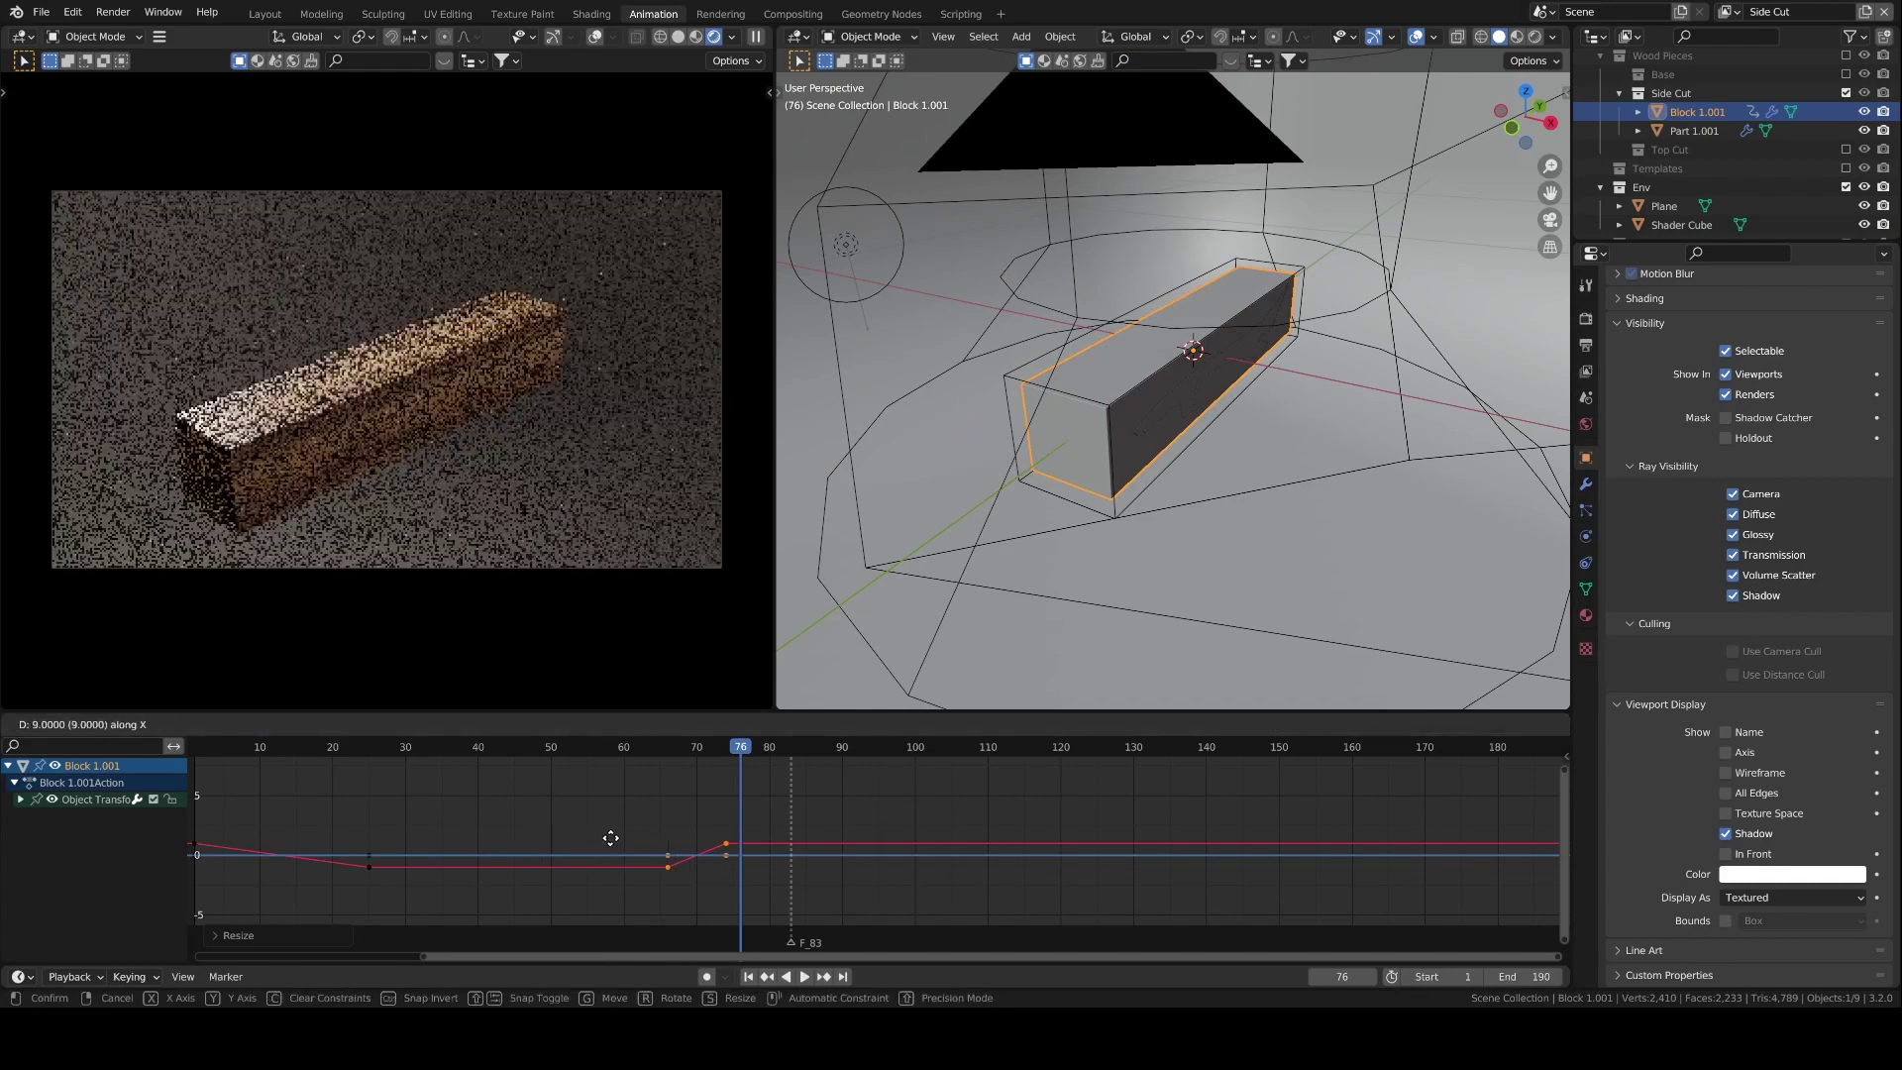
pyautogui.click(662, 836)
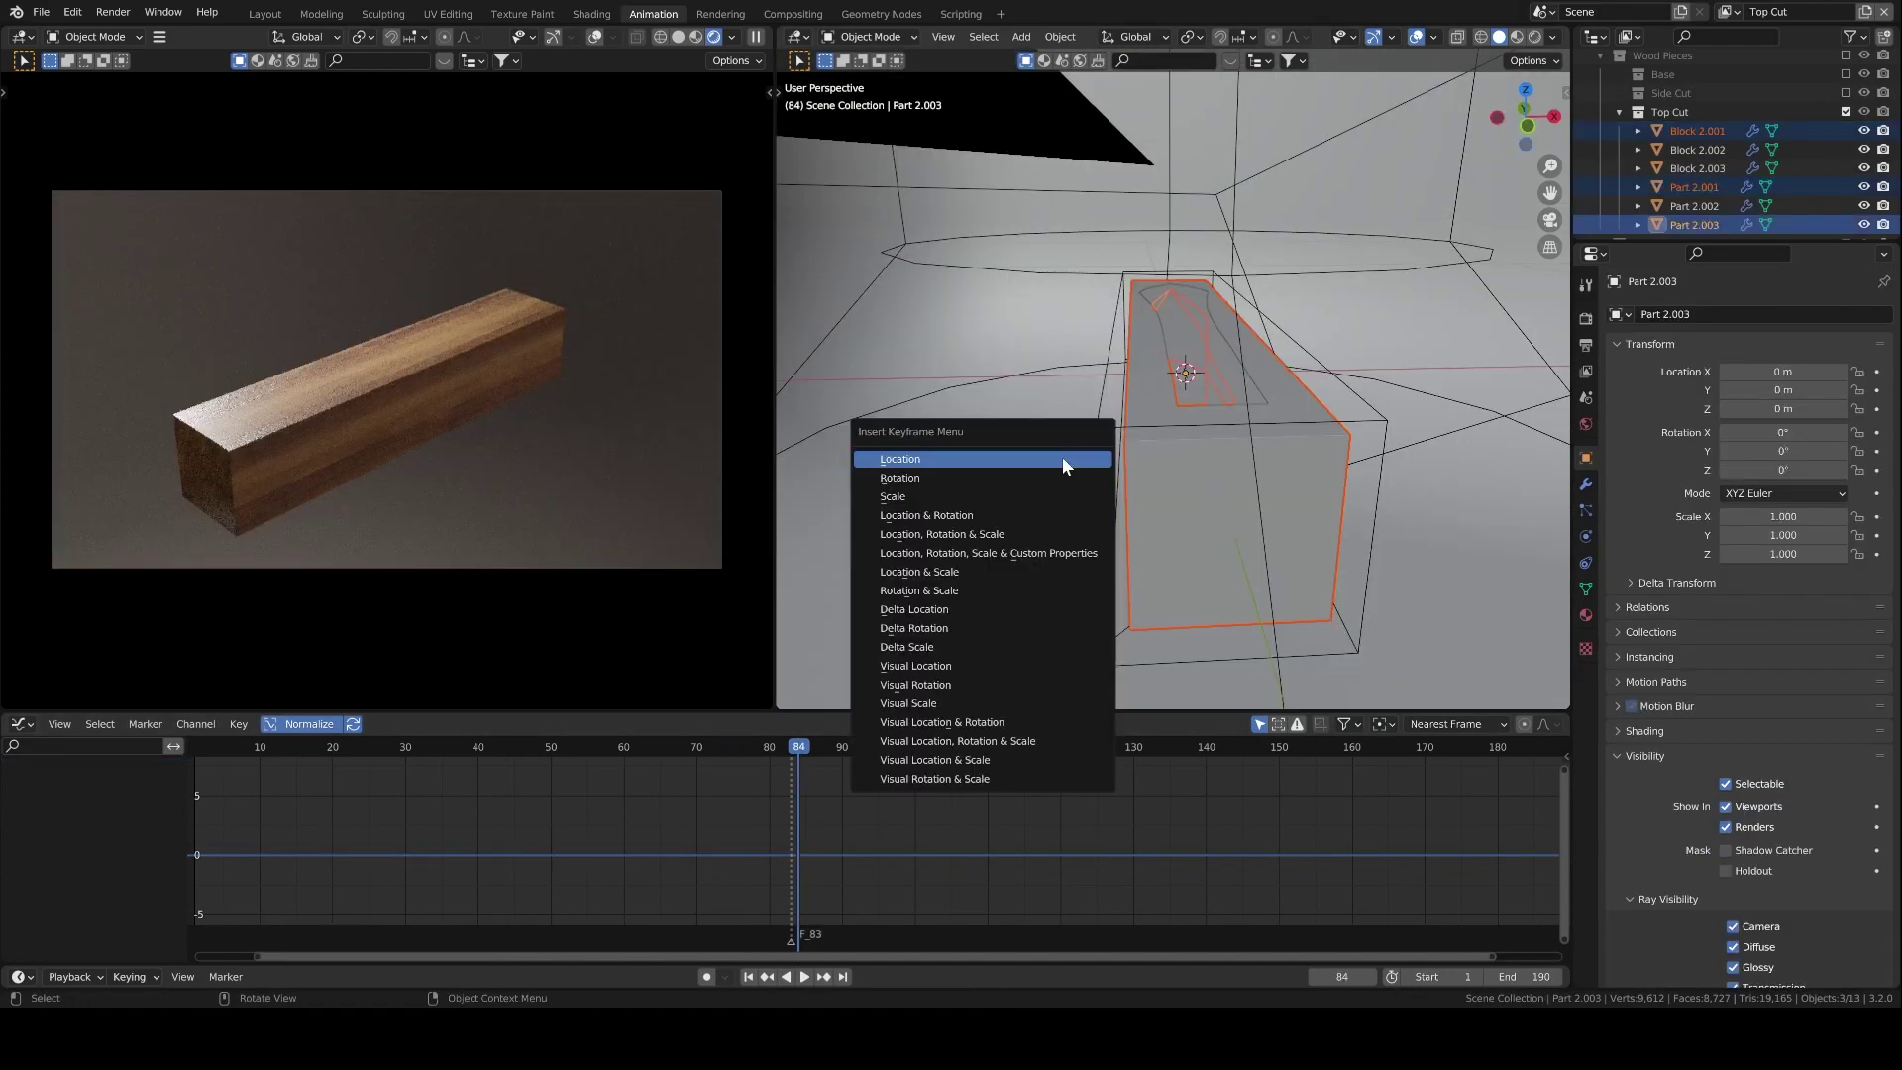
# Keyframe the Top Cut pieces' location at frame 84 and advance to frame 109.
pyautogui.click(1062, 458)
pyautogui.press('space')
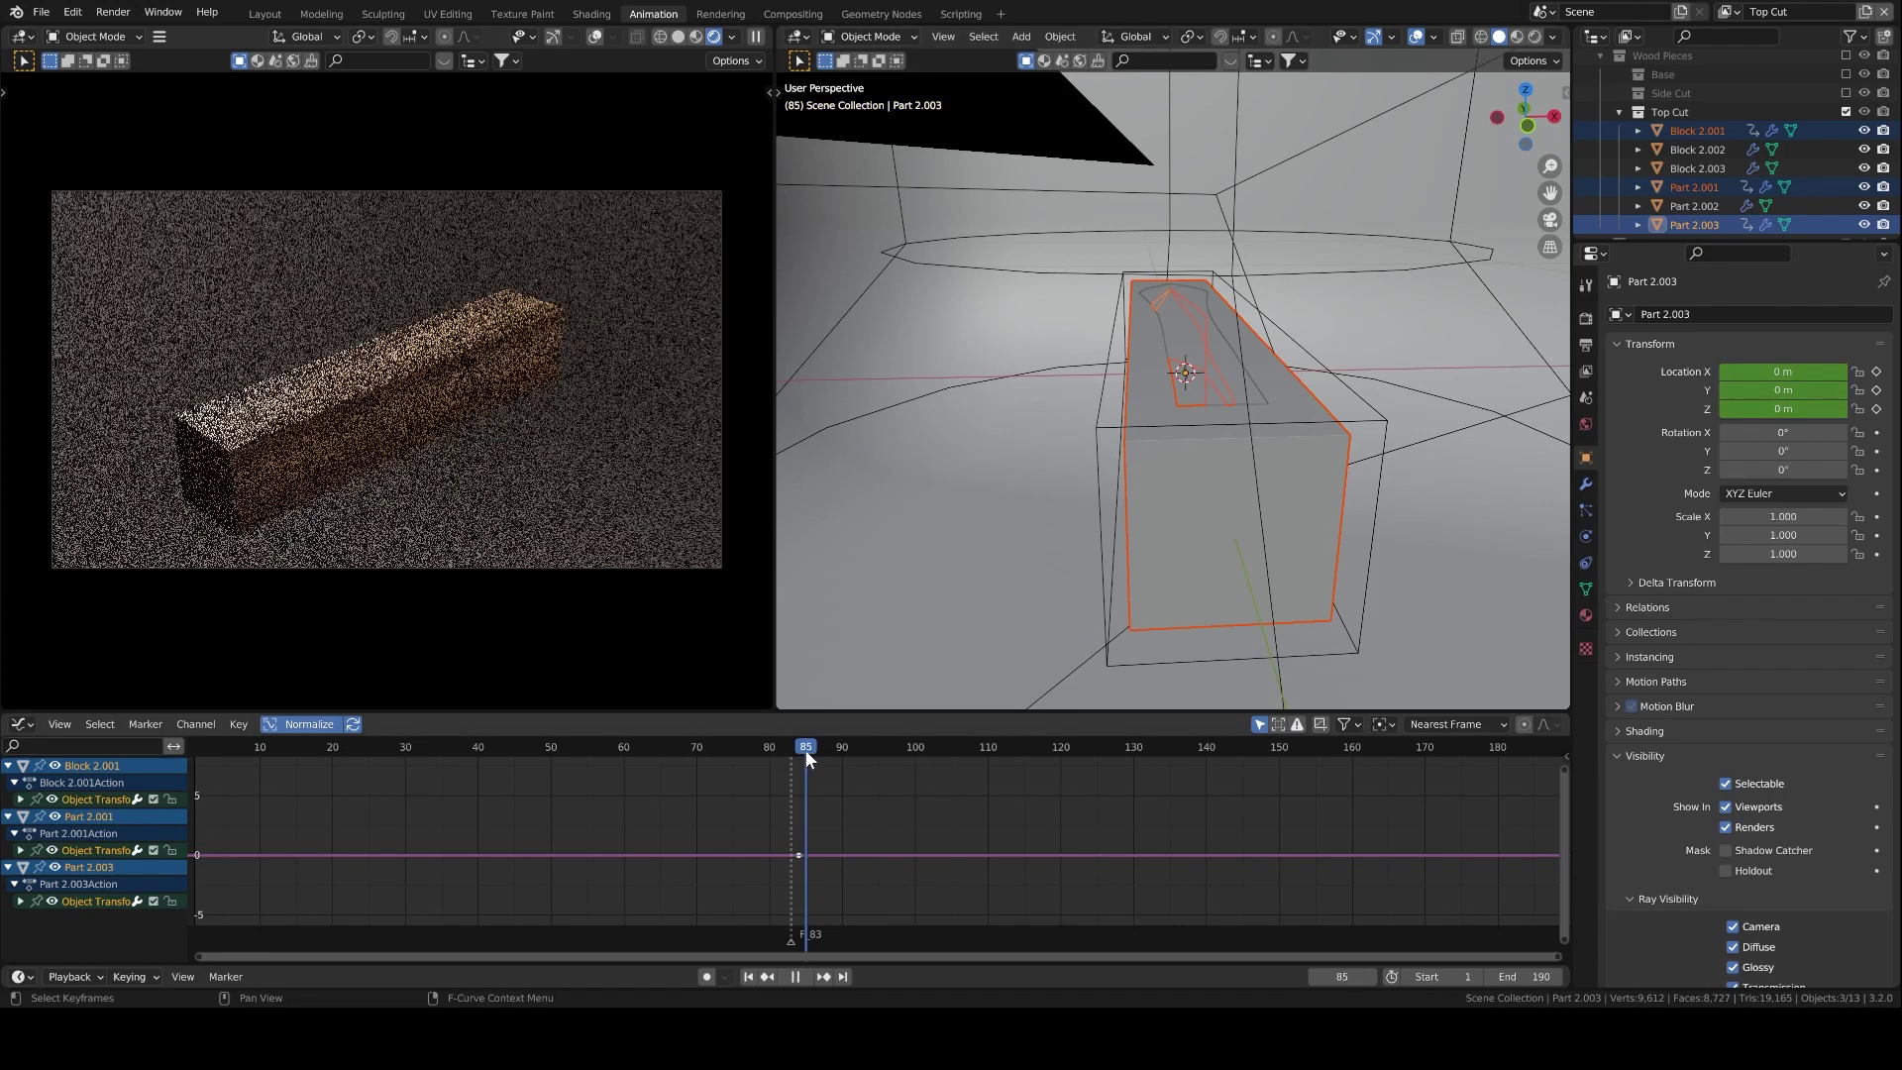
pyautogui.press('space')
# Lower Part 2.003 along Z and keyframe its location at frame 109.
pyautogui.press('g')
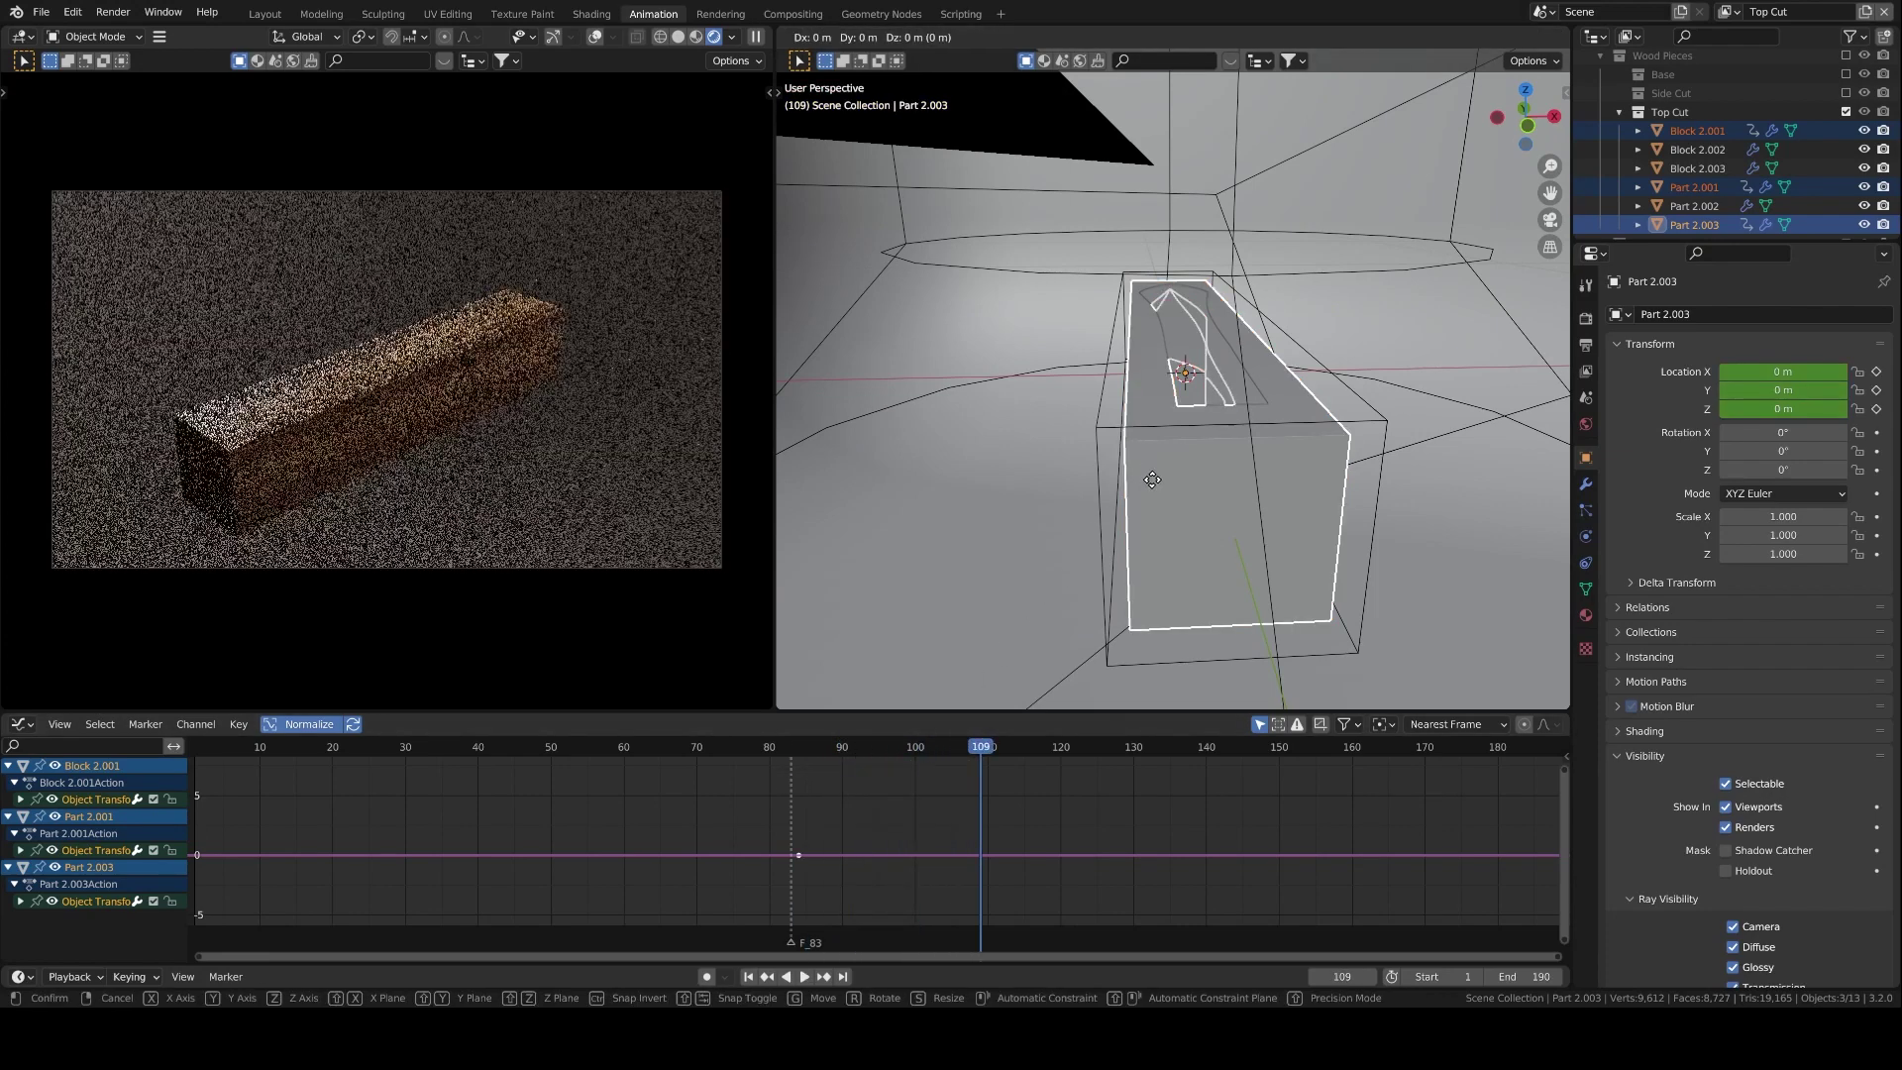
pyautogui.press('z')
pyautogui.click(1099, 639)
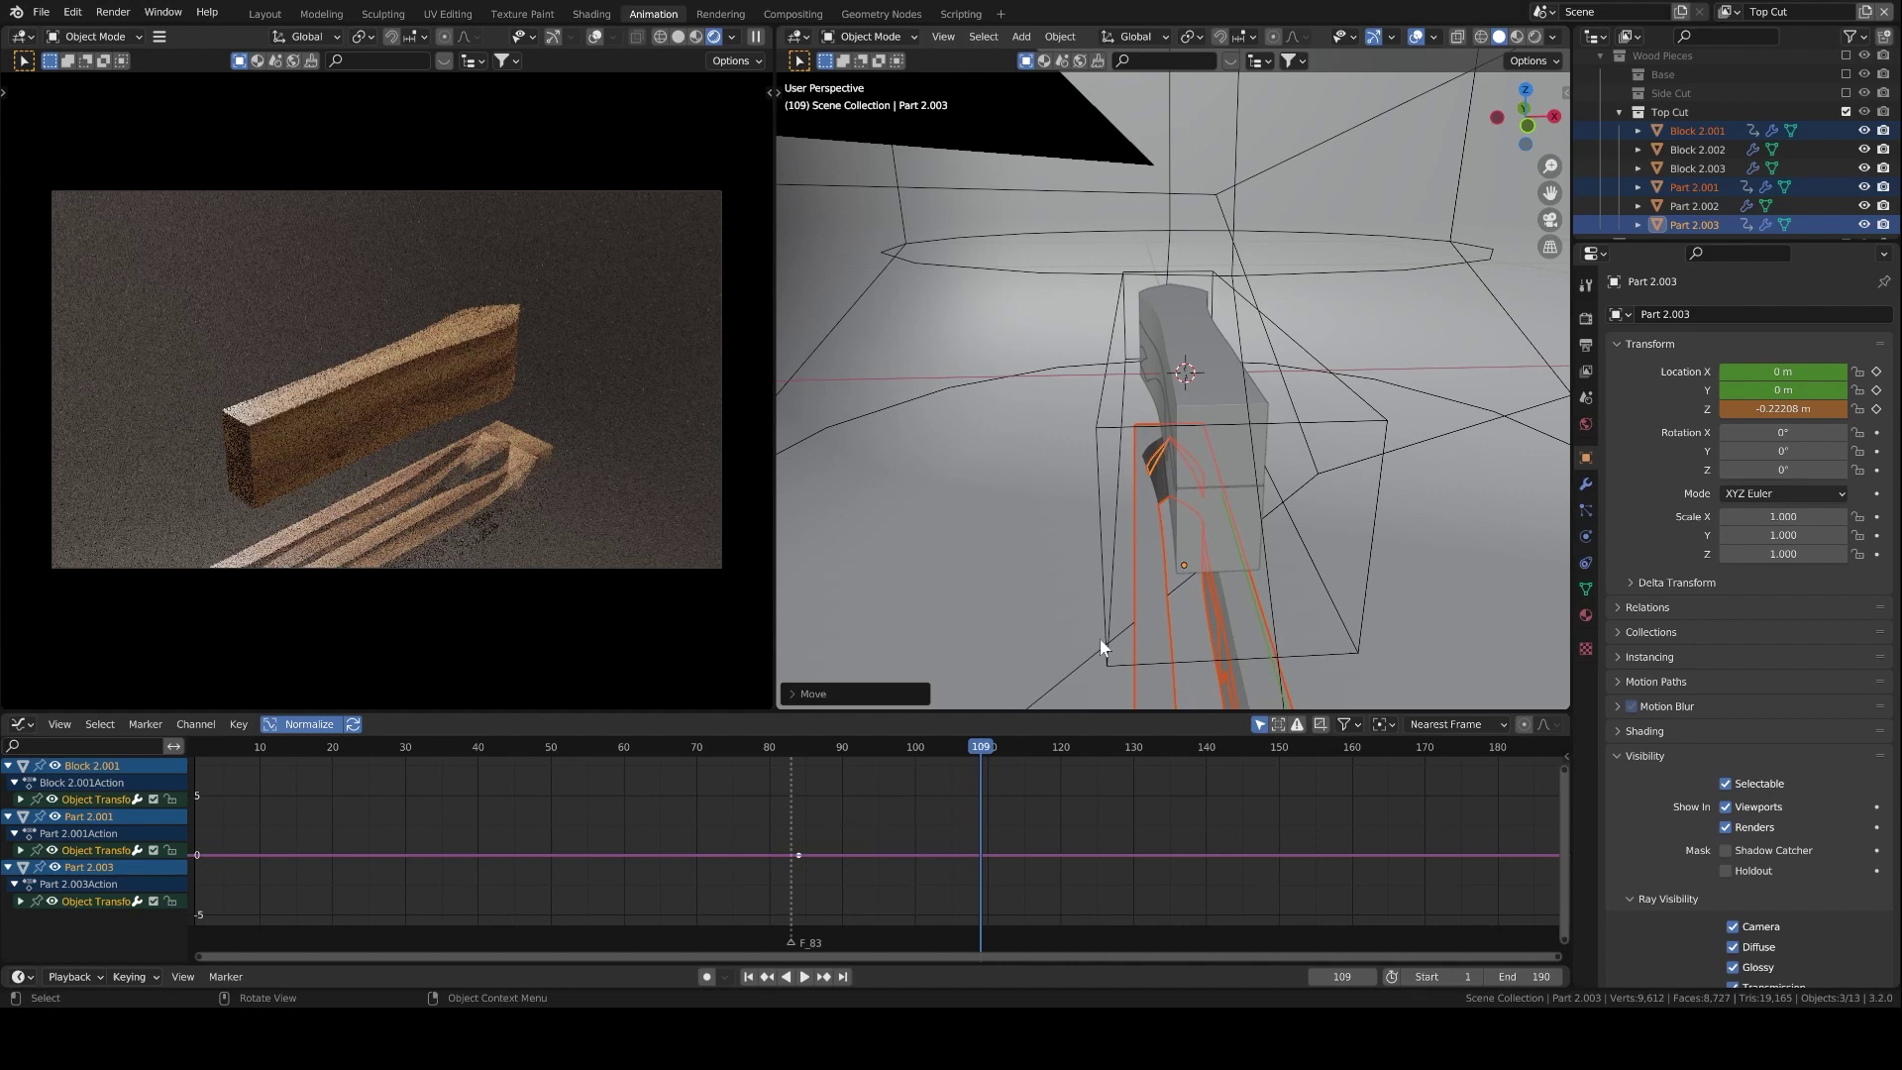
pyautogui.press('i')
pyautogui.click(1098, 638)
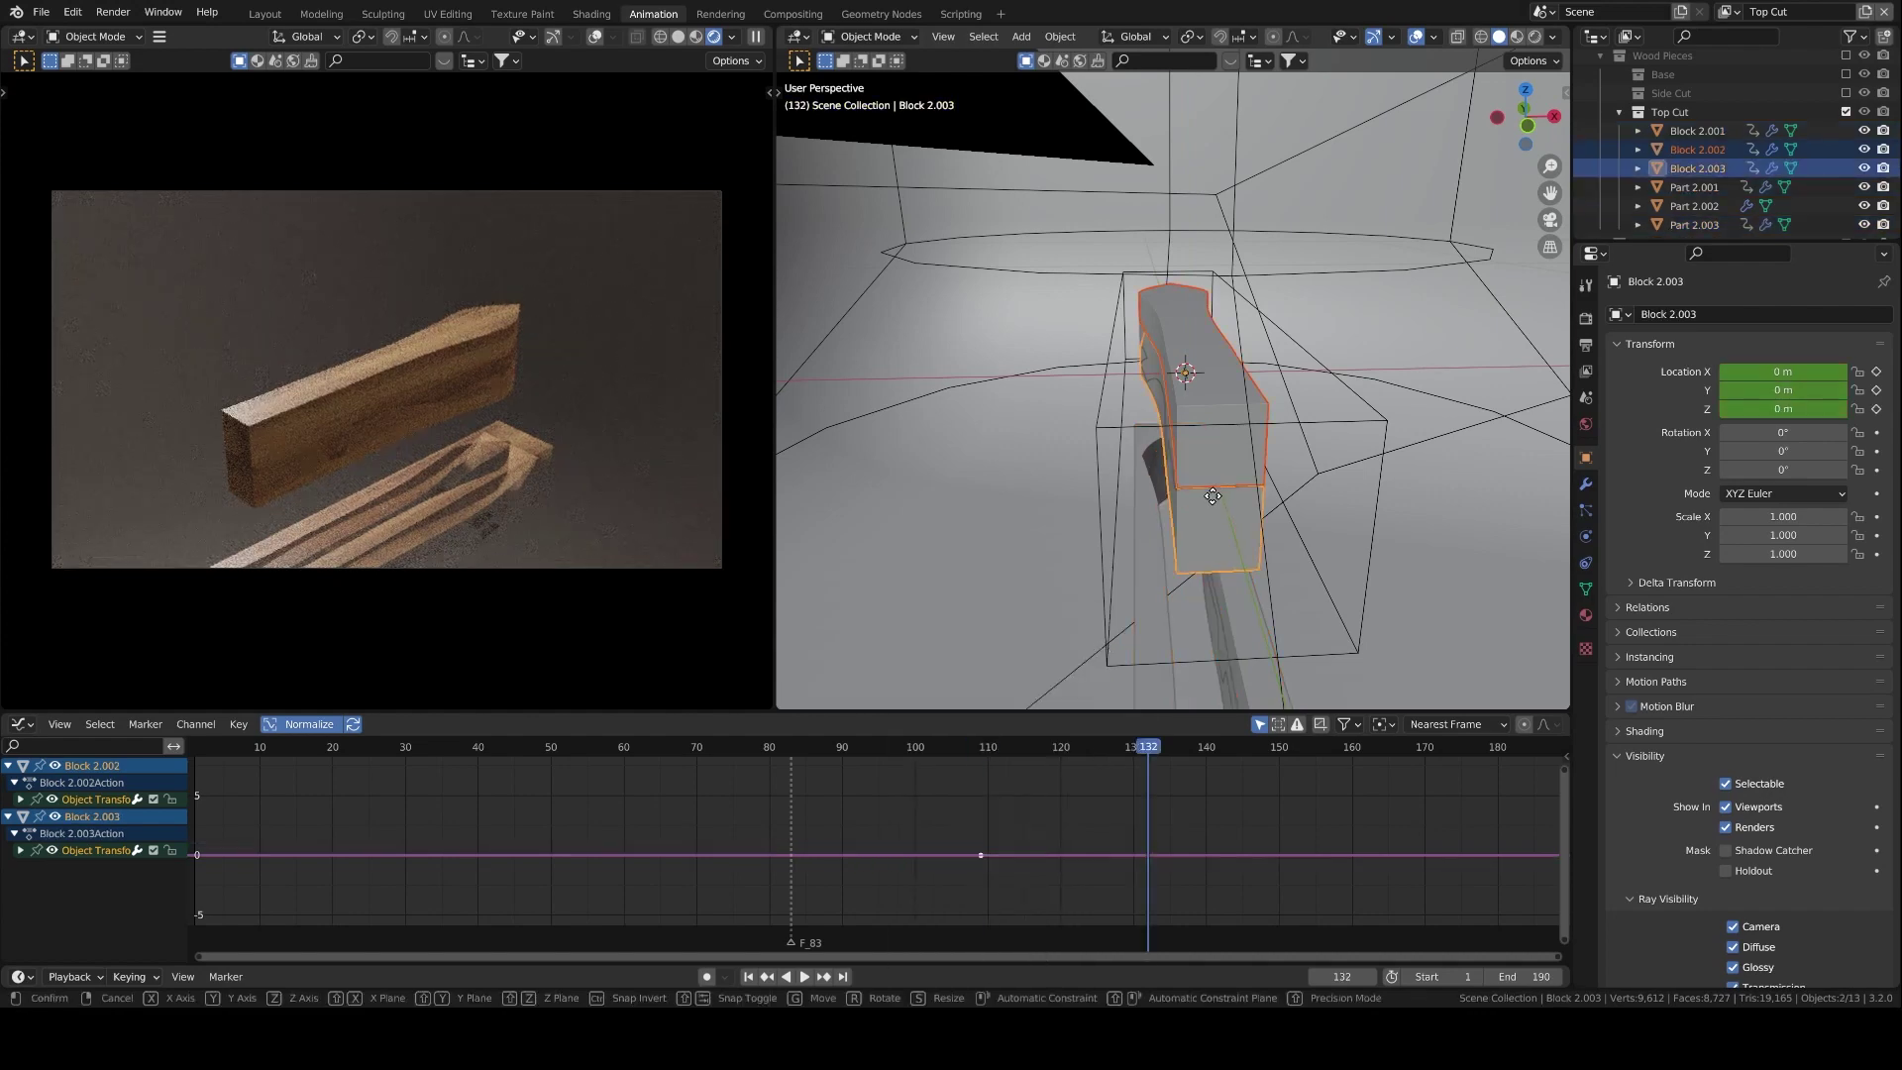
# Slide Block 2.003 along X and keyframe its location at frame 132.
pyautogui.press('g')
pyautogui.press('x')
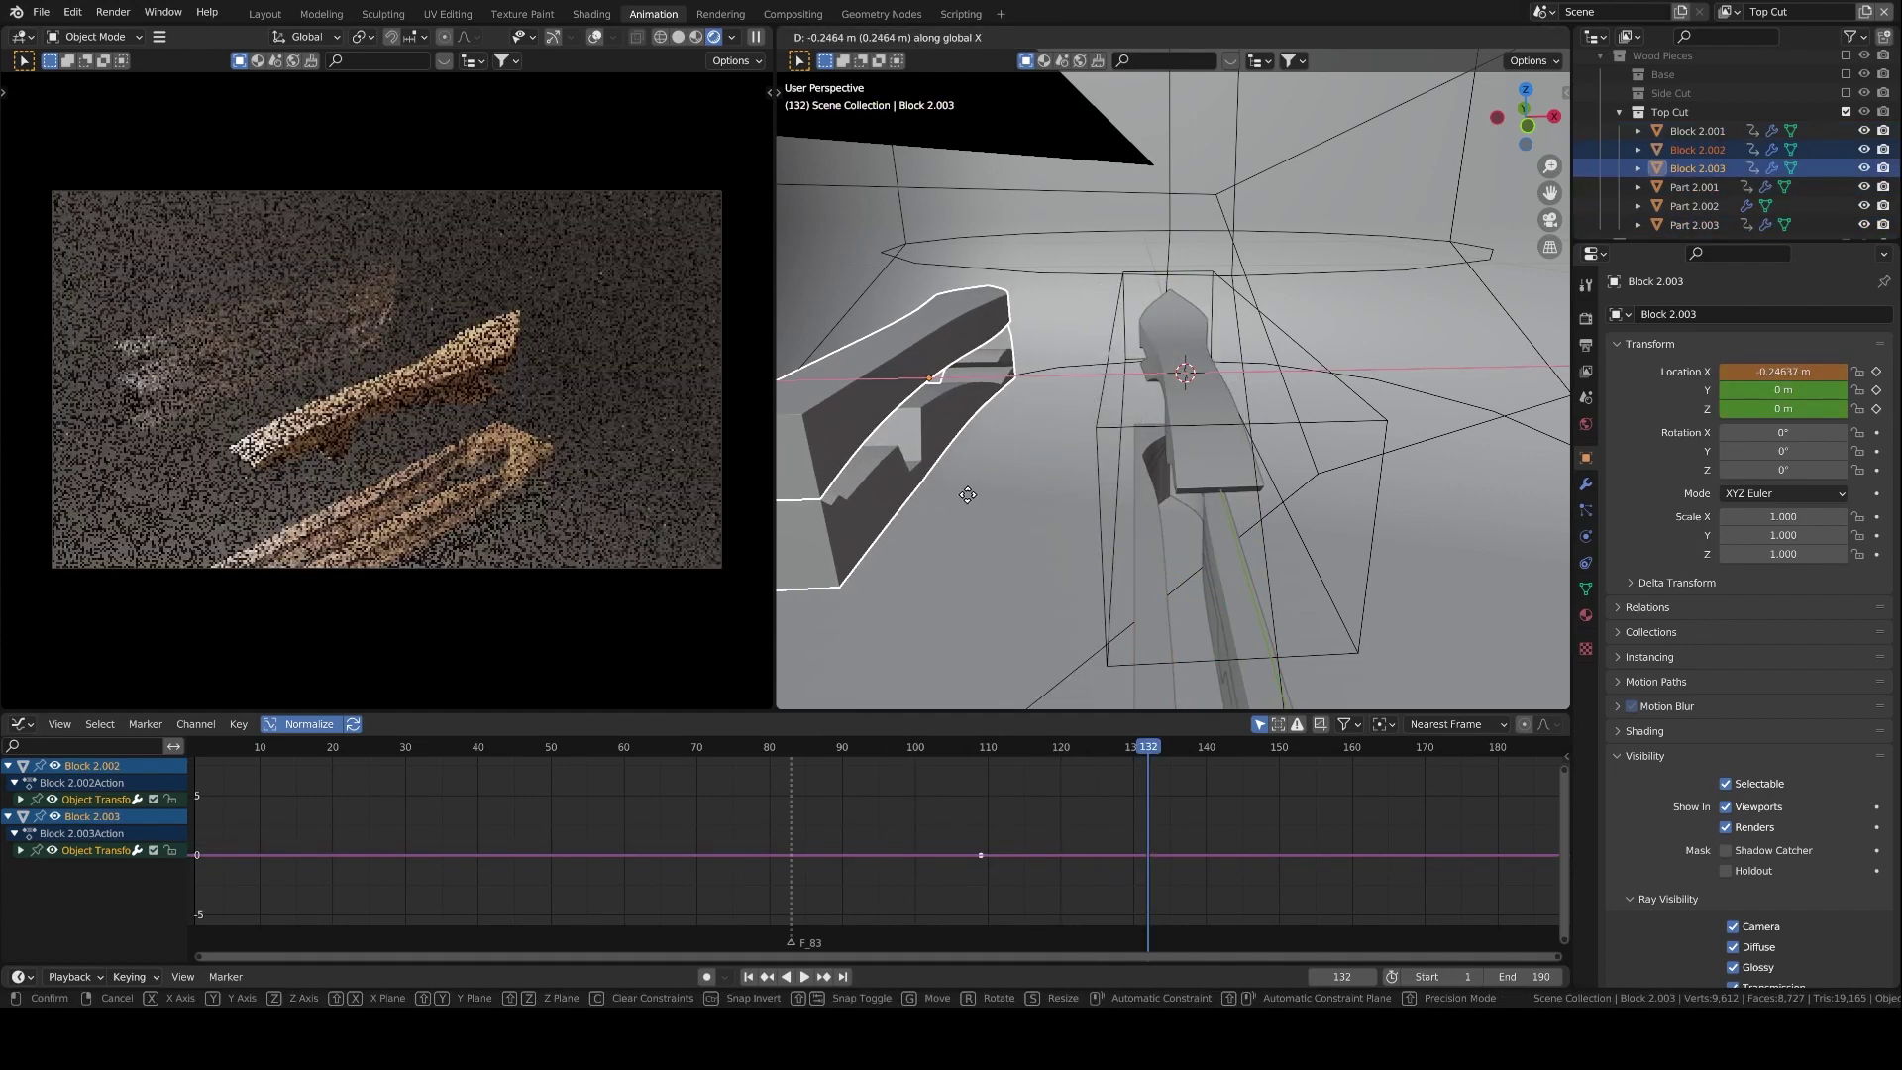
pyautogui.click(967, 493)
pyautogui.press('i')
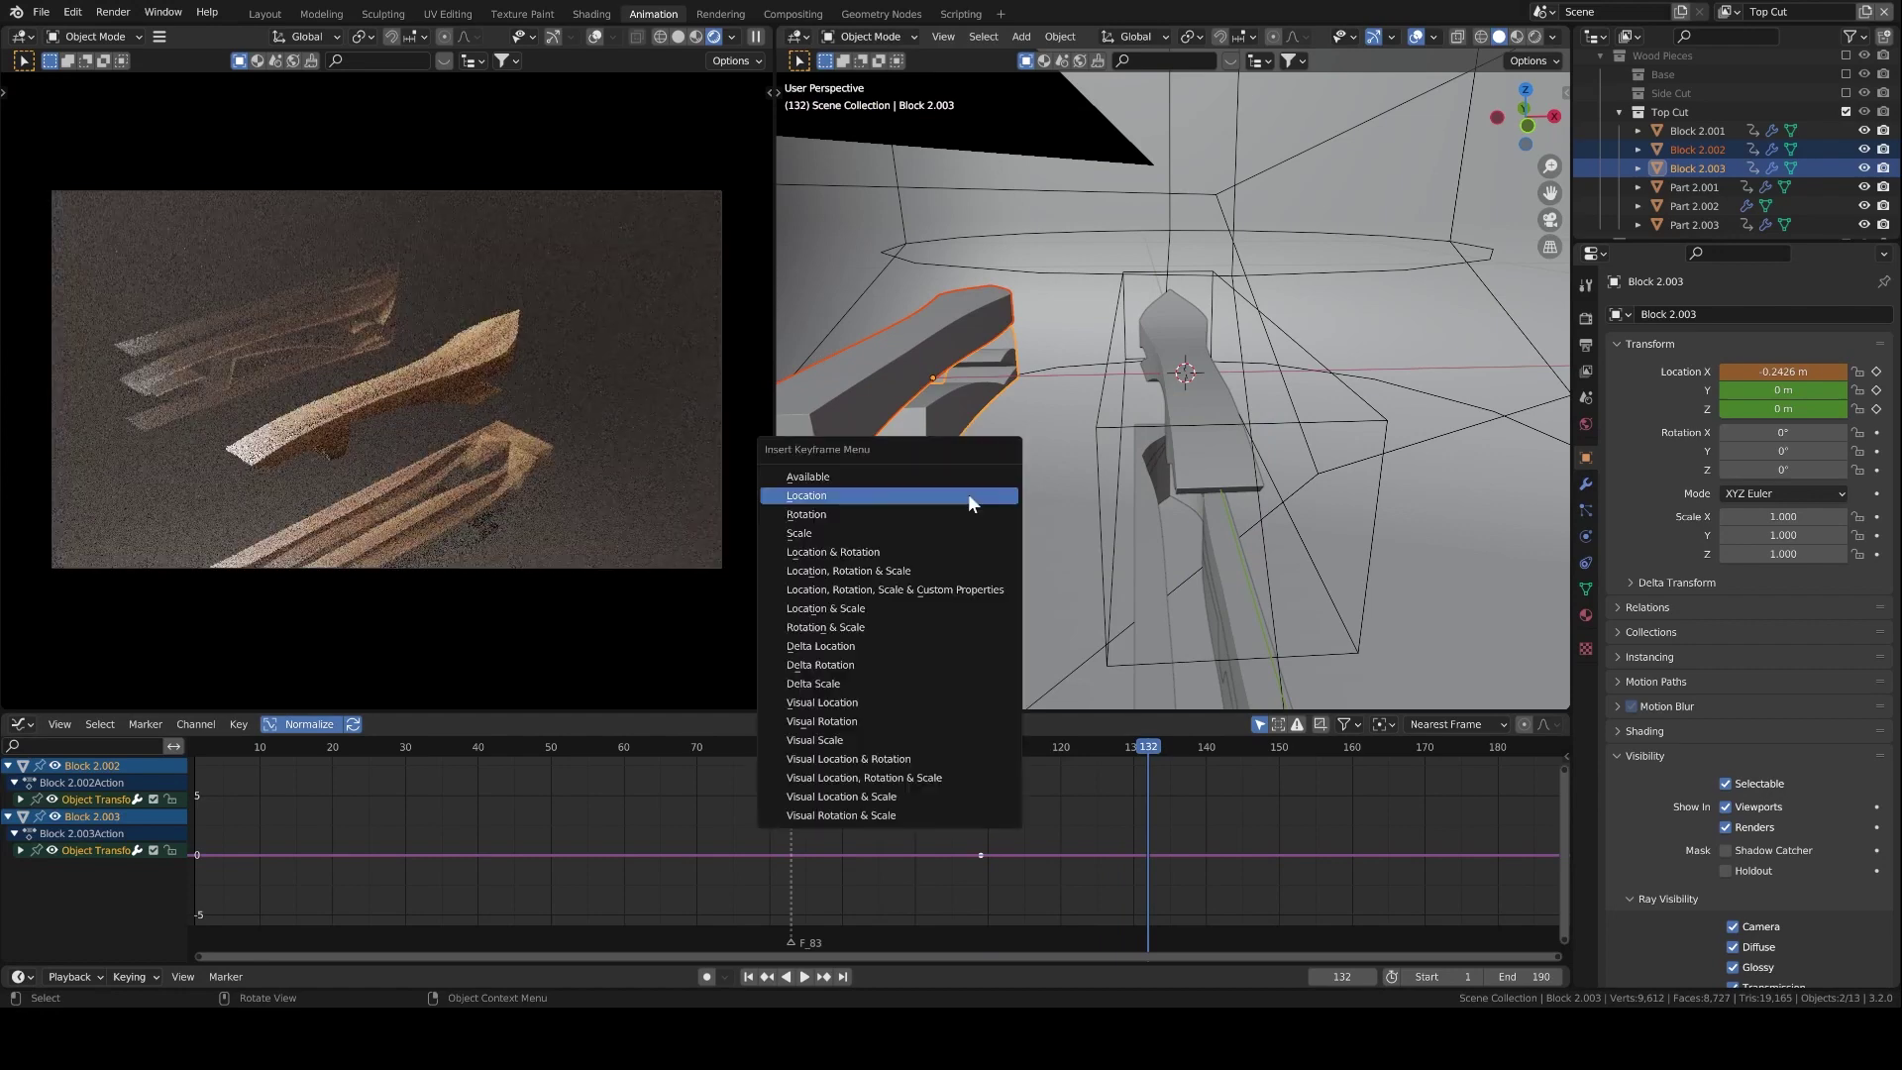
pyautogui.click(967, 496)
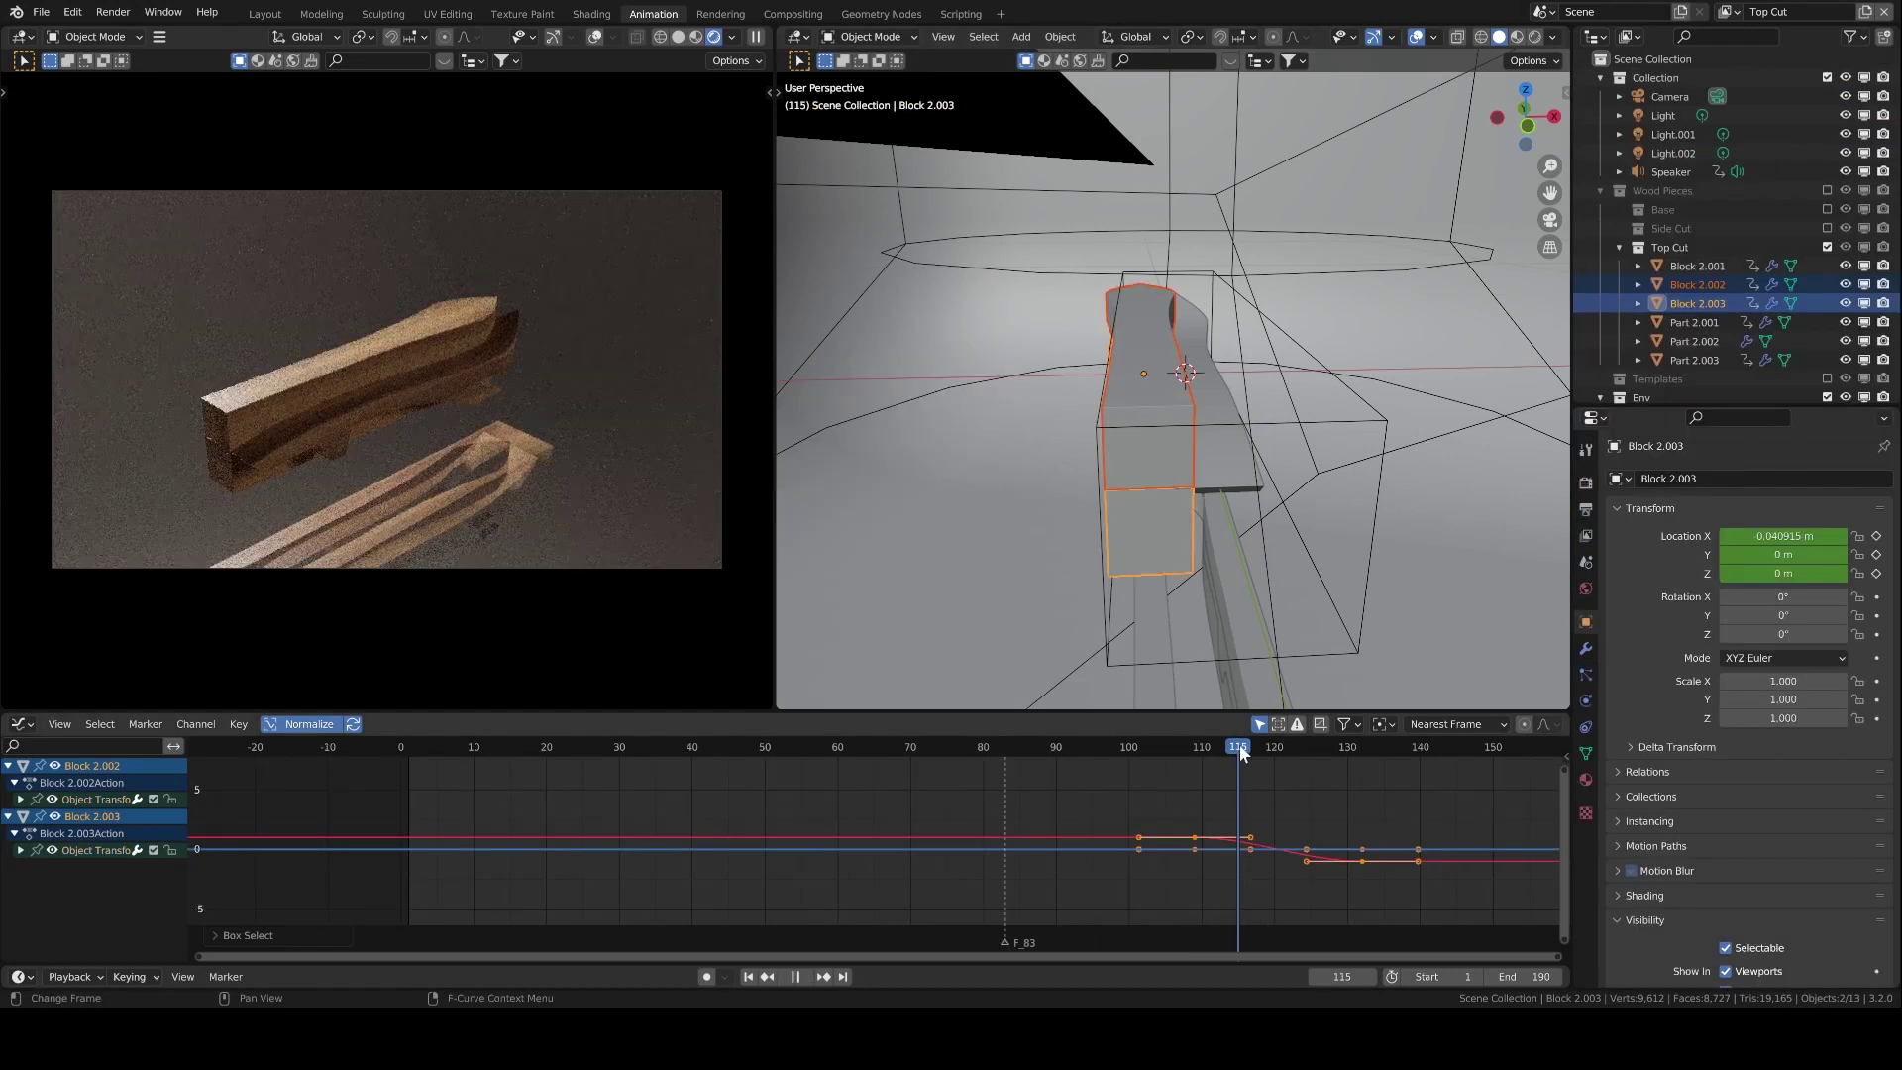
# Scrub back to frame 110 and select the Track Target empty the camera follows.
pyautogui.moveTo(1240, 753); pyautogui.dragTo(1115, 743)
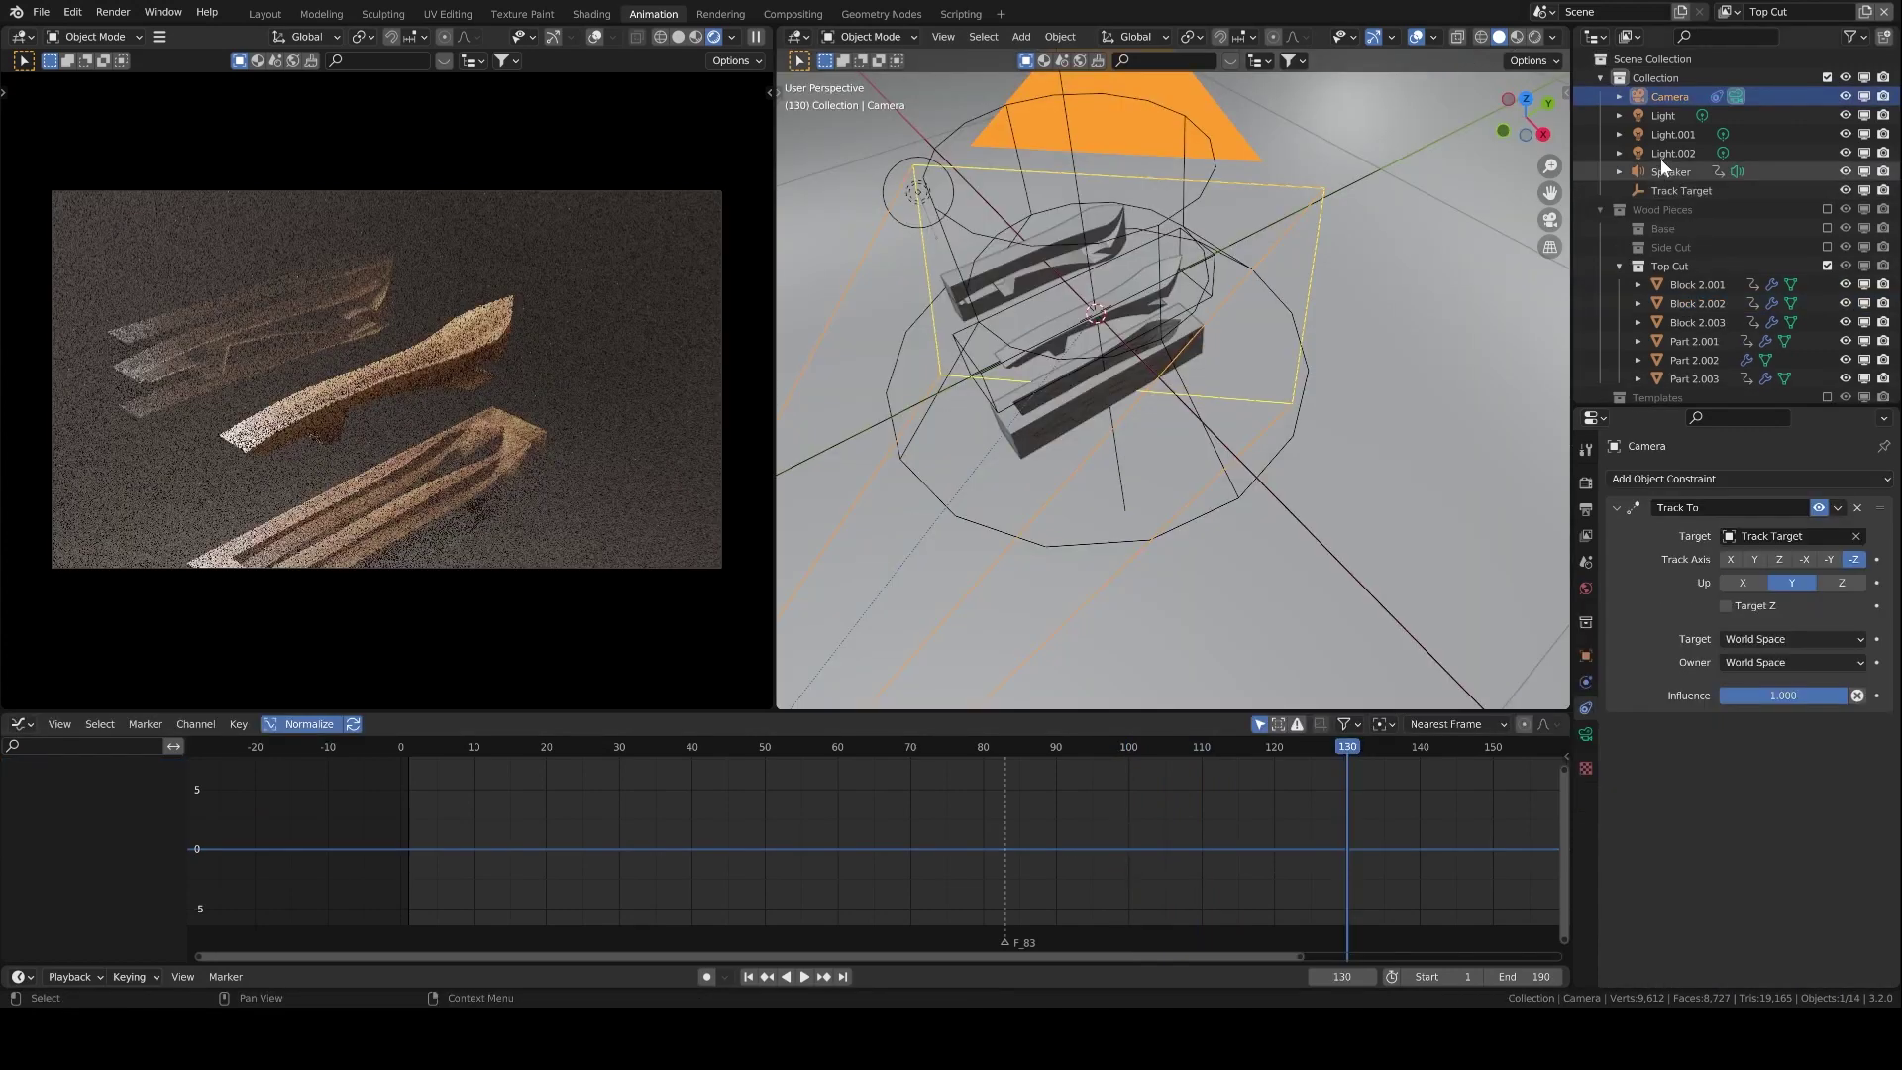
pyautogui.click(1675, 191)
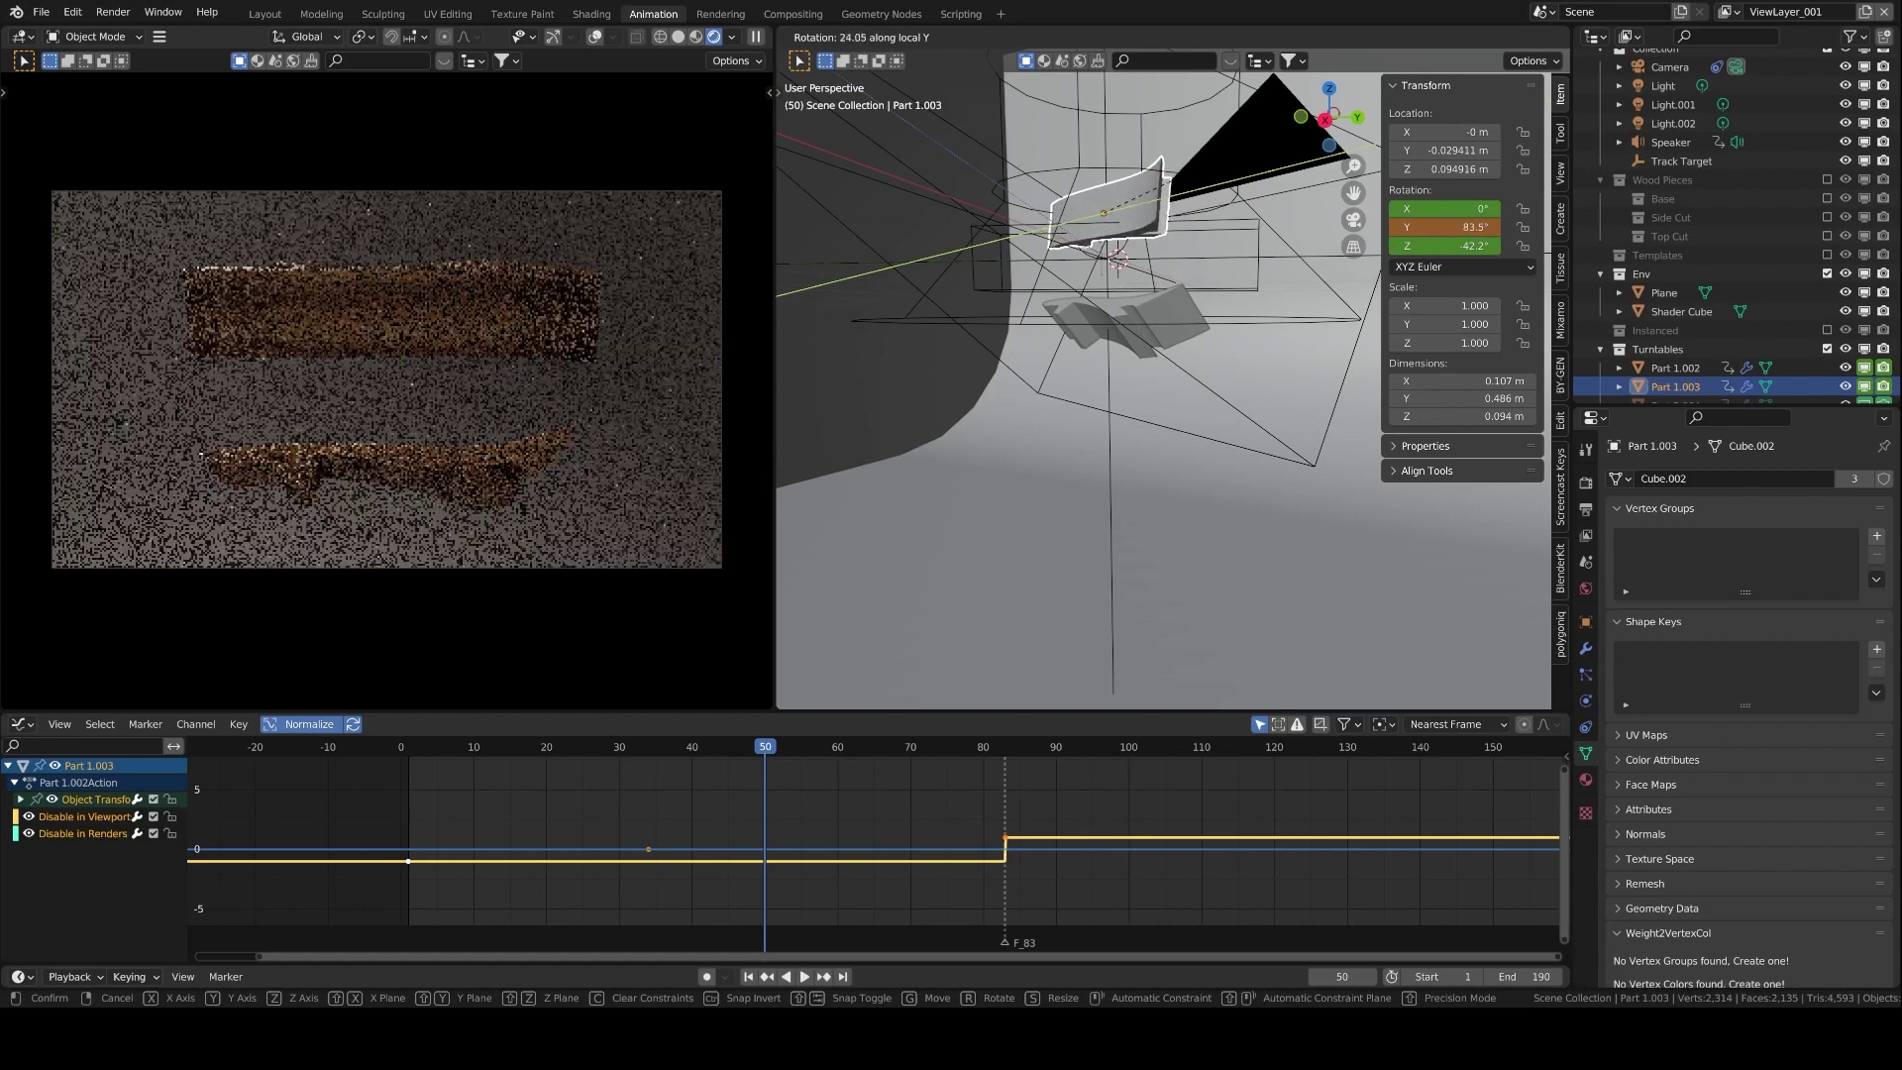
# Confirm Part 1.003's new rotation angle.
pyautogui.click(1476, 204)
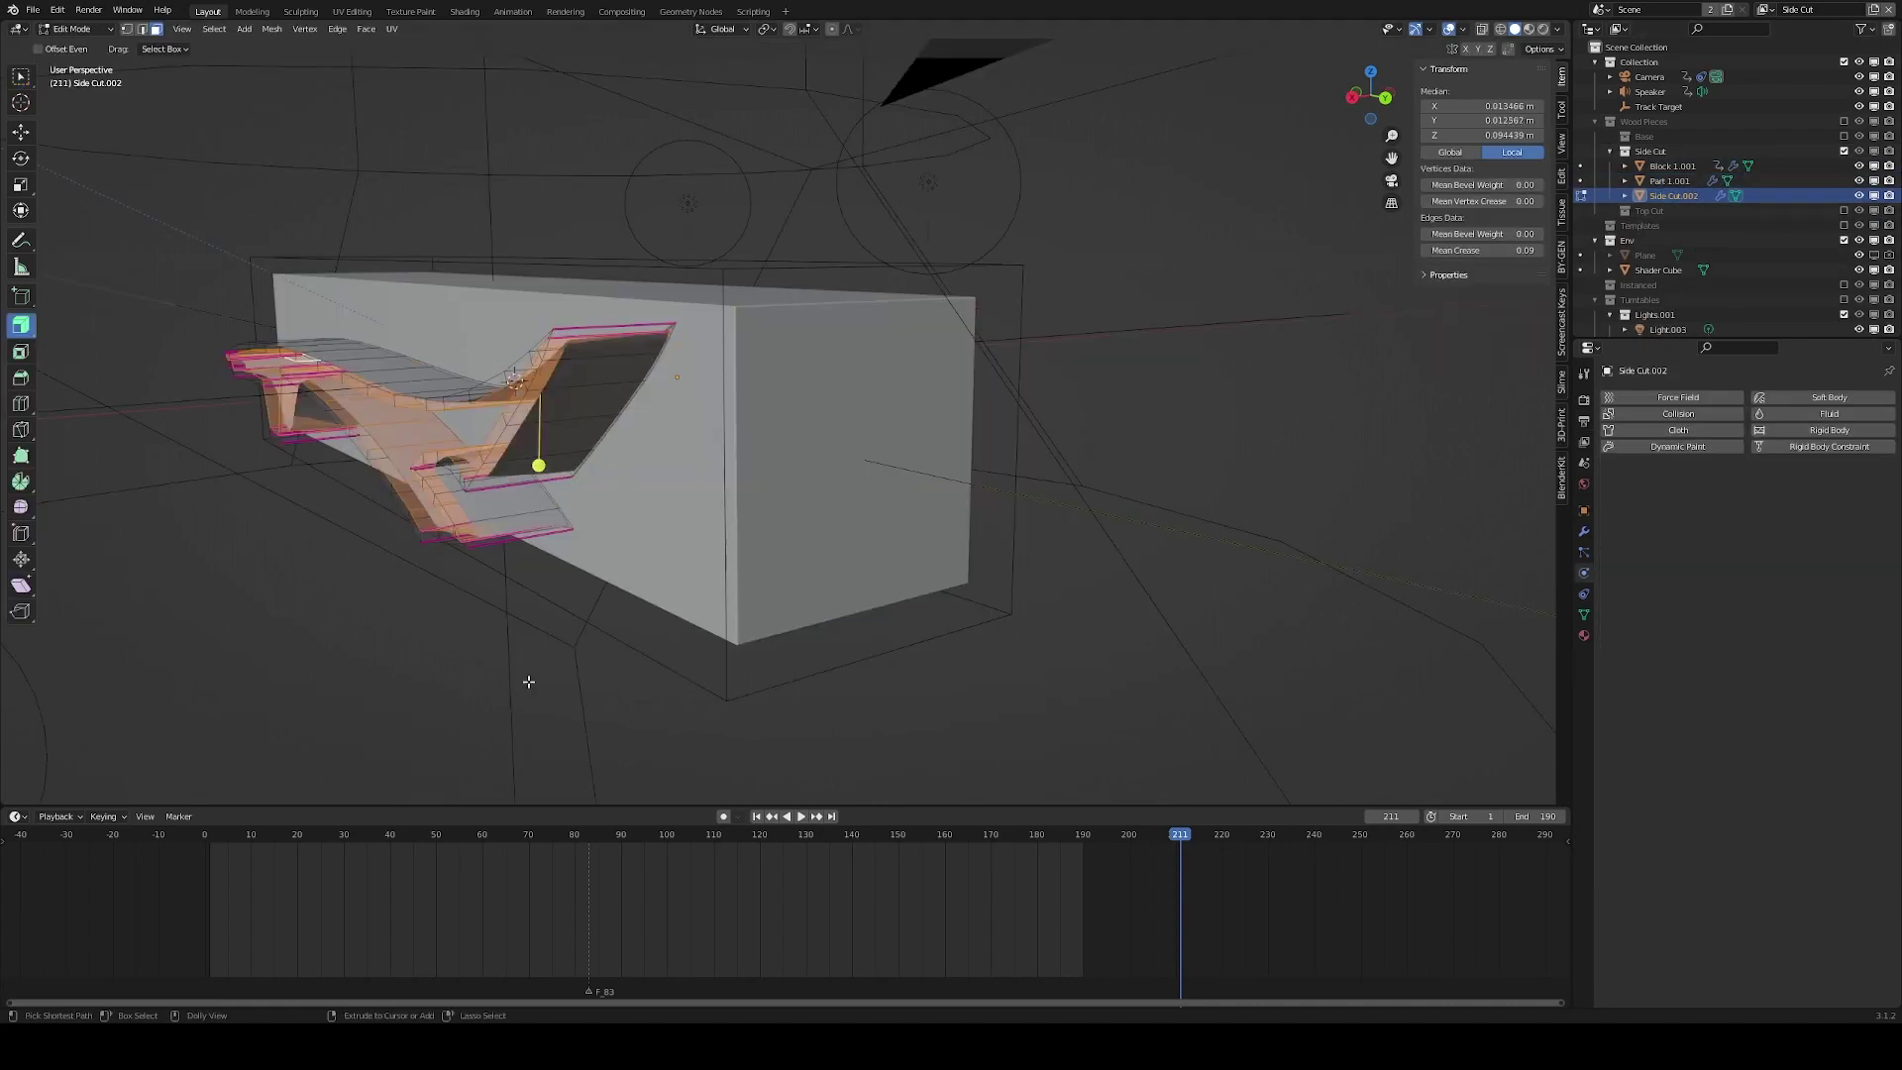
# Delete the selected edge loop and recalculate the outline's normals, then leave Edit Mode.
pyautogui.moveTo(546, 447); pyautogui.dragTo(651, 480, button='middle')
pyautogui.keyDown('alt'); pyautogui.click(651, 480); pyautogui.keyUp('alt')
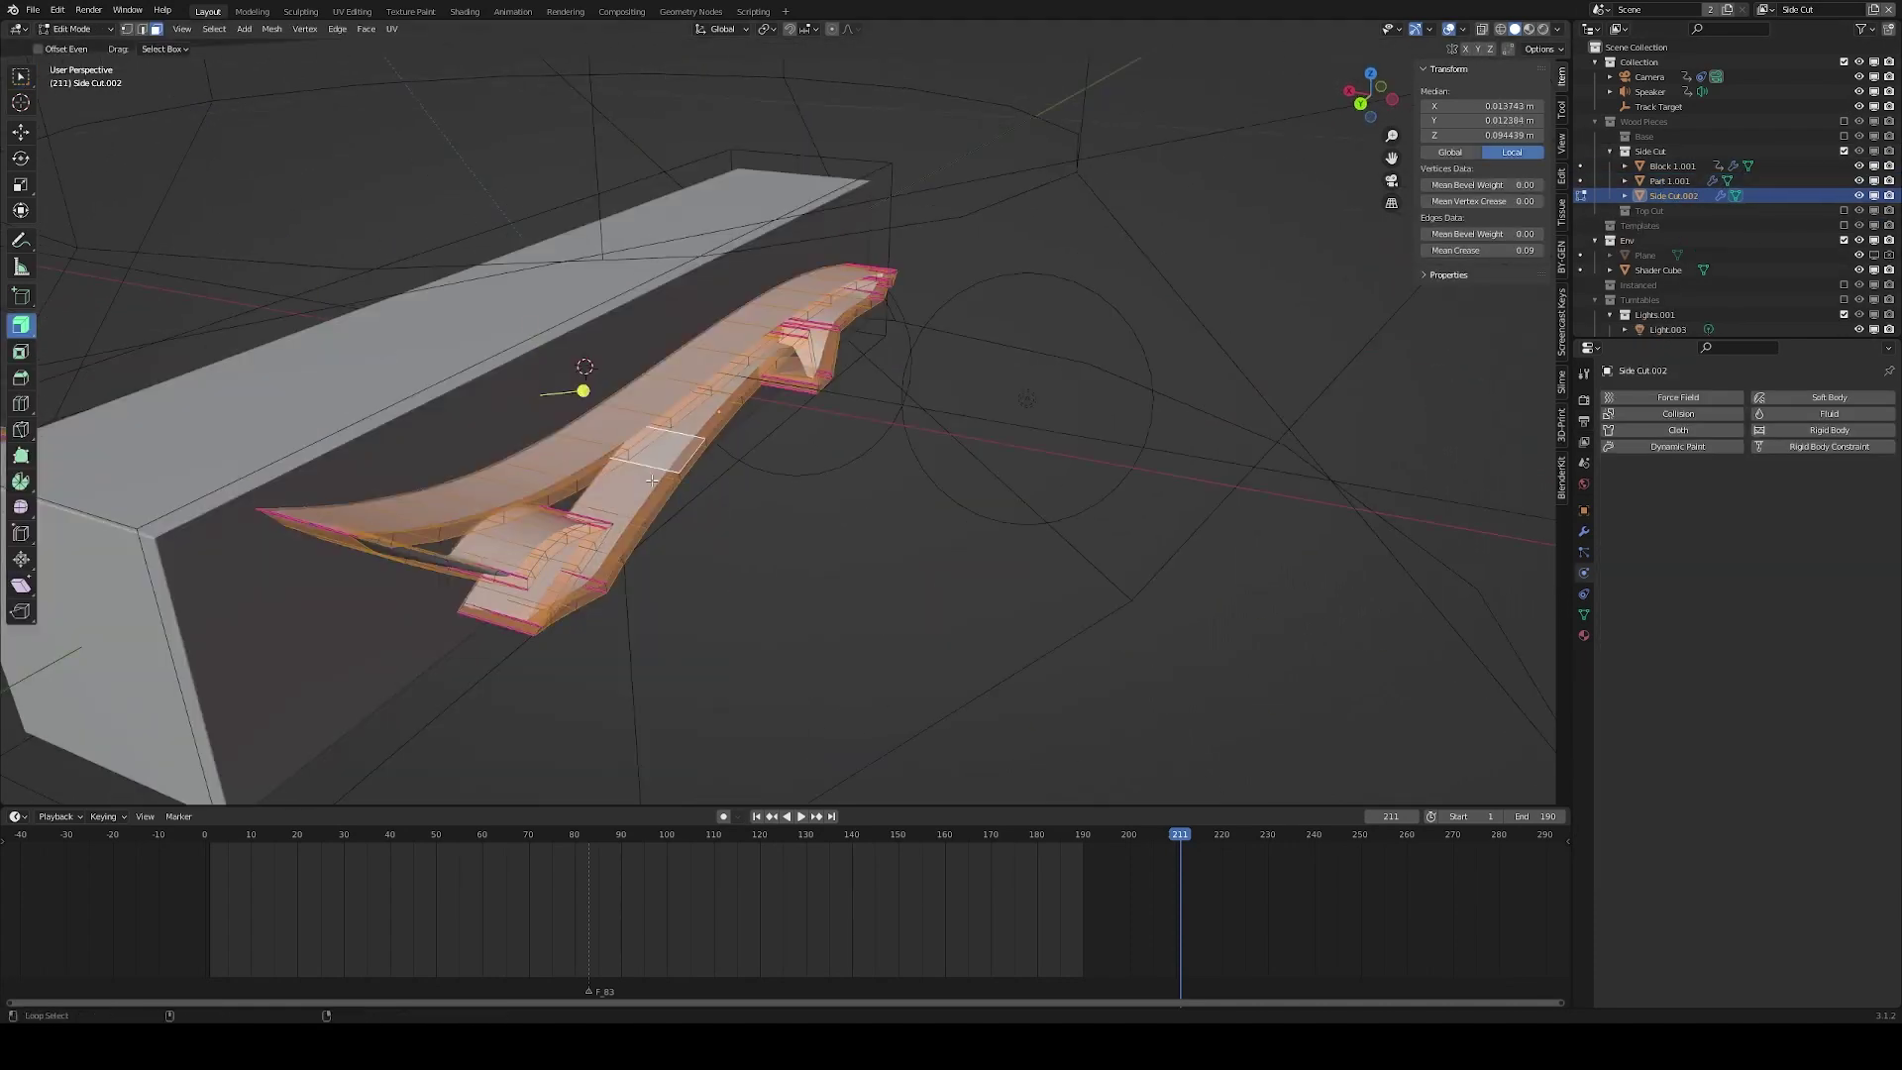
pyautogui.press('x')
pyautogui.click(651, 481)
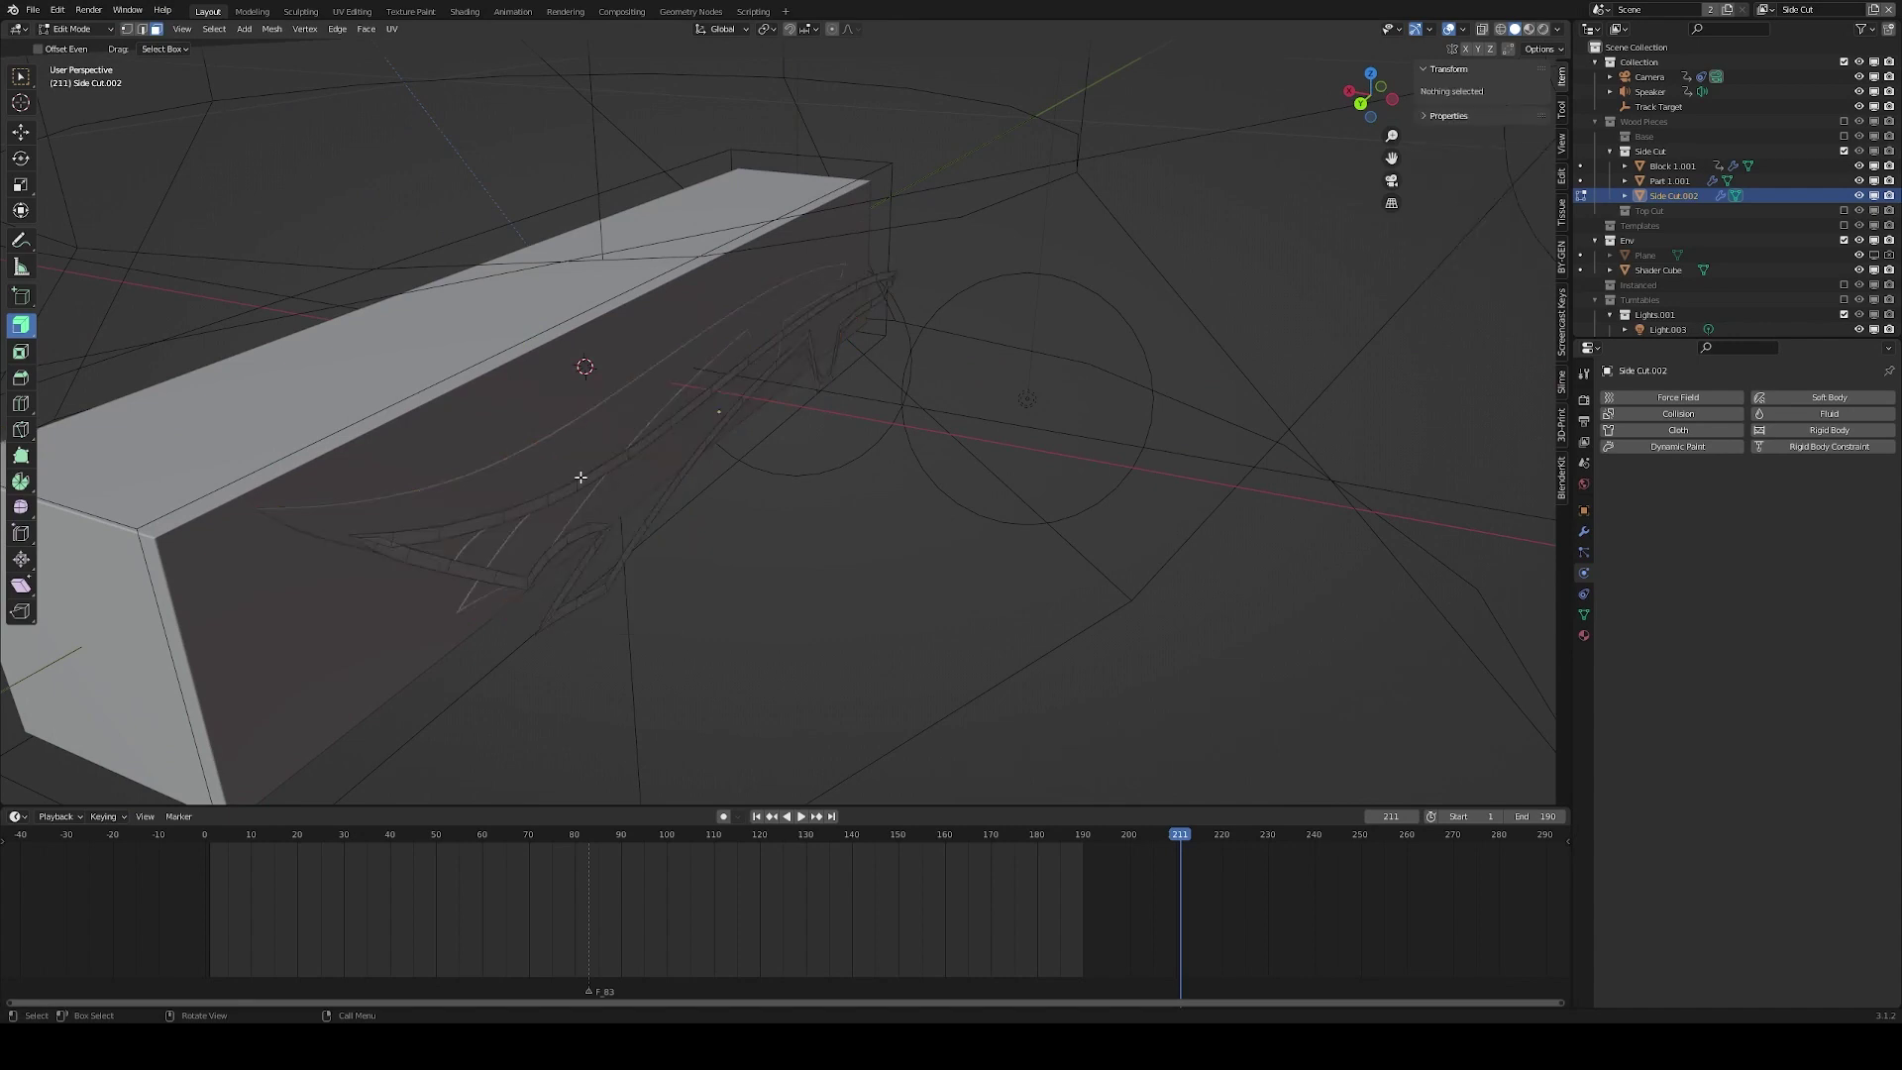
pyautogui.press('a')
pyautogui.hotkey('shift', 'n')
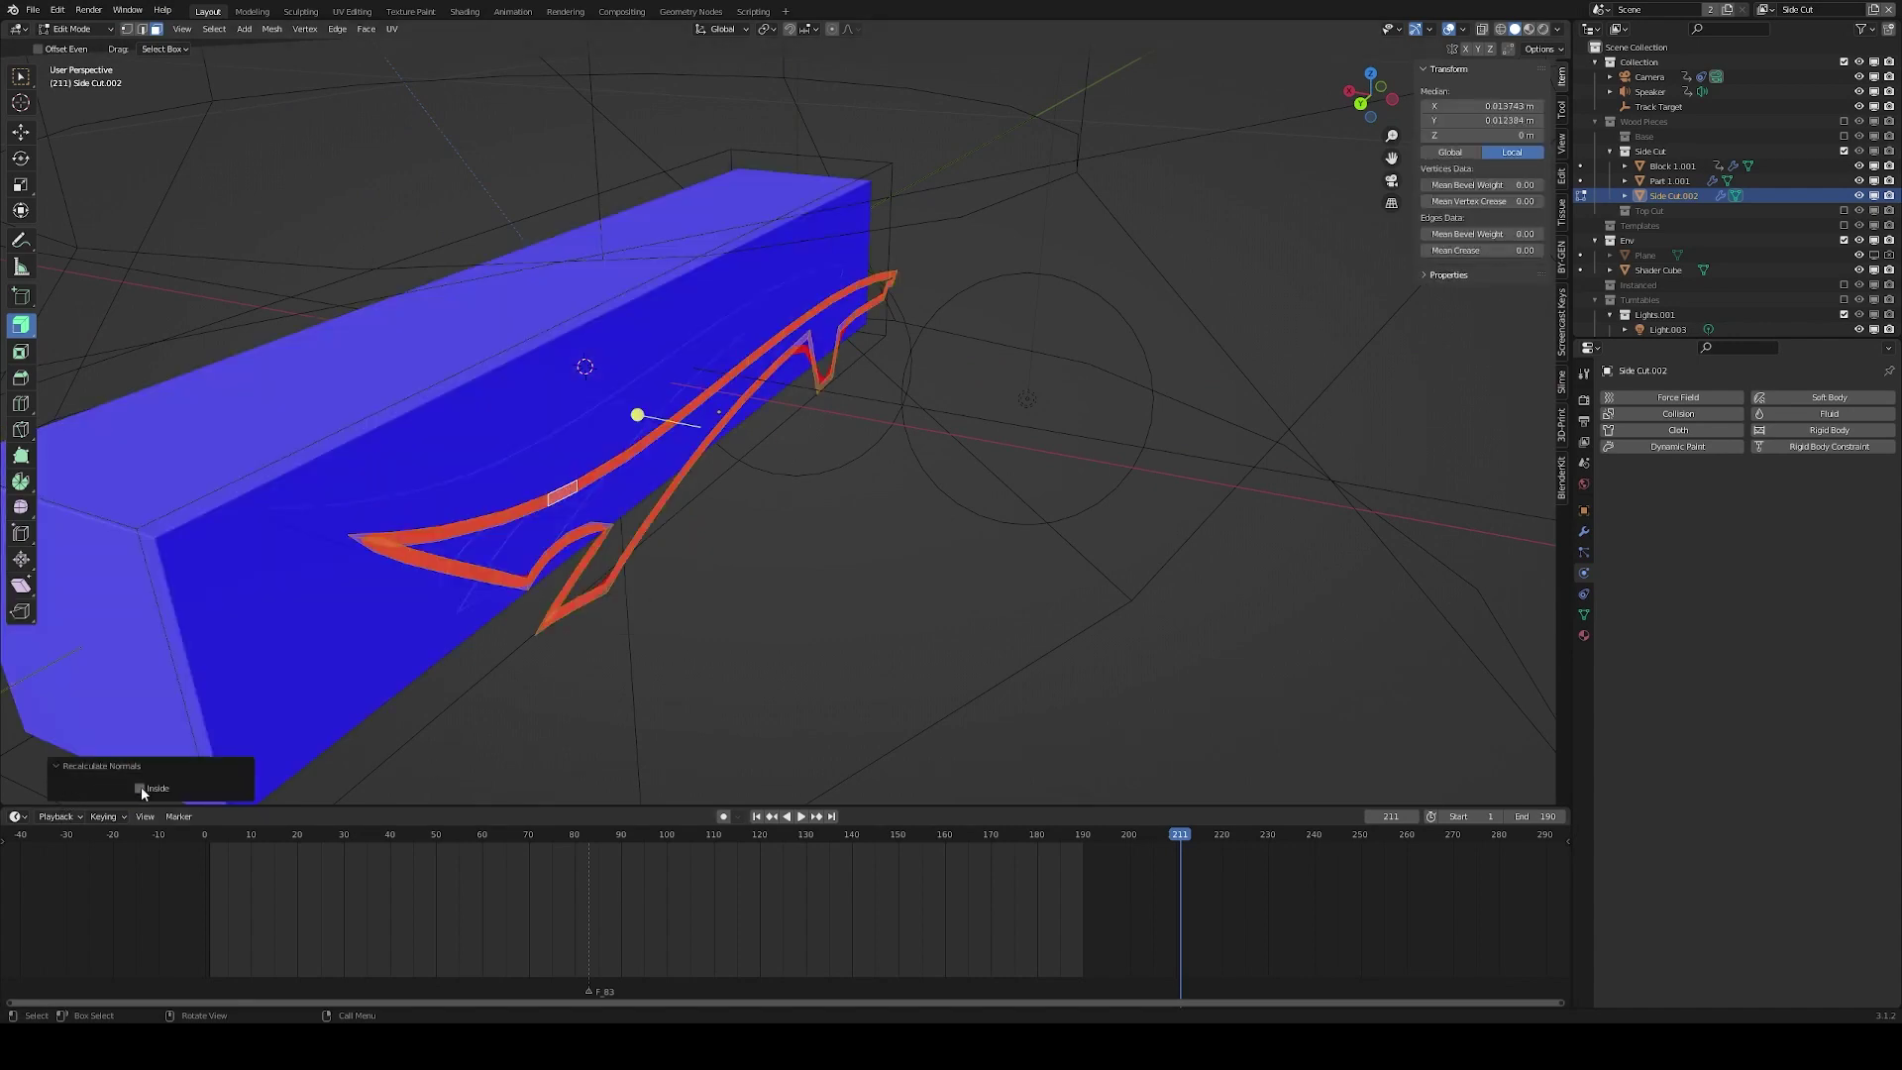
pyautogui.press('Tab')
# Move Side Cut.002 0.0391 m along X against the block's side.
pyautogui.scroll(3, 594, 475)
pyautogui.press('g')
pyautogui.press('x')
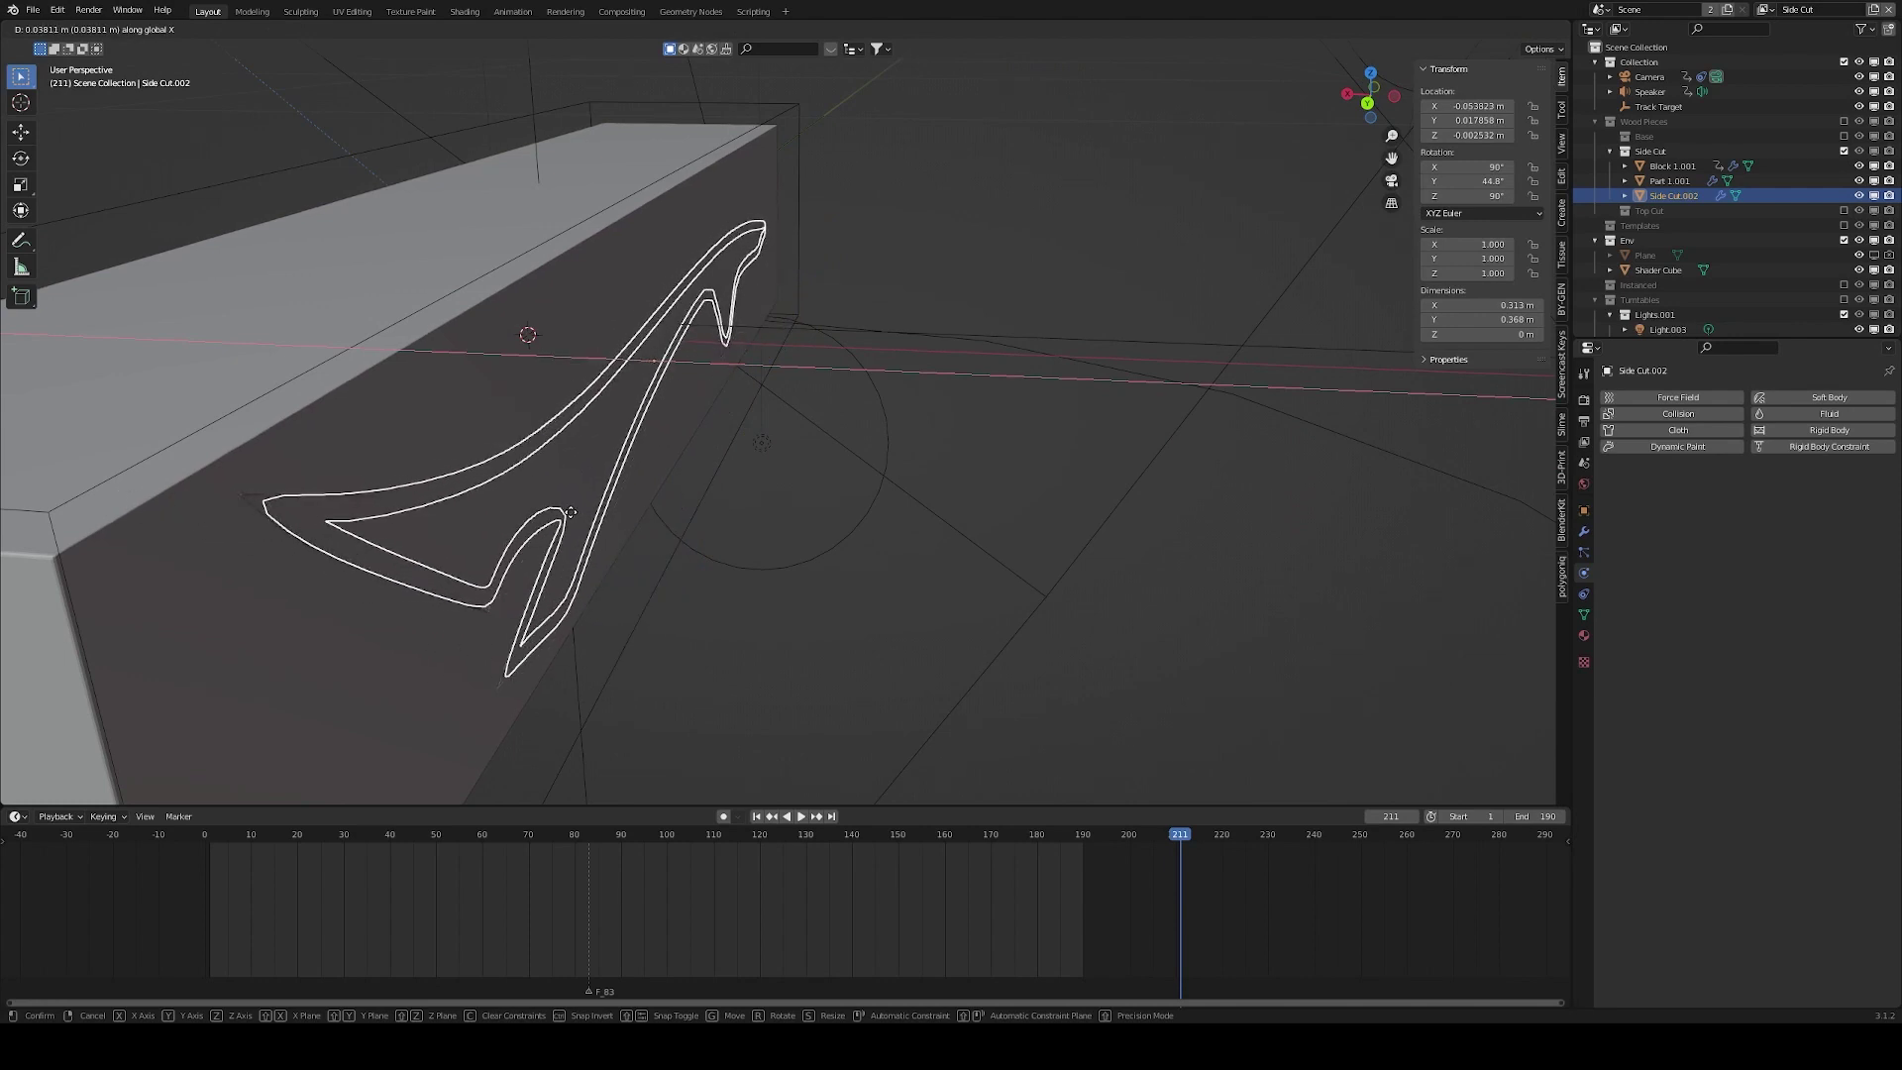
pyautogui.click(571, 512)
pyautogui.moveTo(570, 512); pyautogui.dragTo(637, 522, button='middle')
# Add Quick Smoke to the outline, then flatten and lower the smoke domain along Z.
pyautogui.click(226, 29)
pyautogui.moveTo(287, 412)
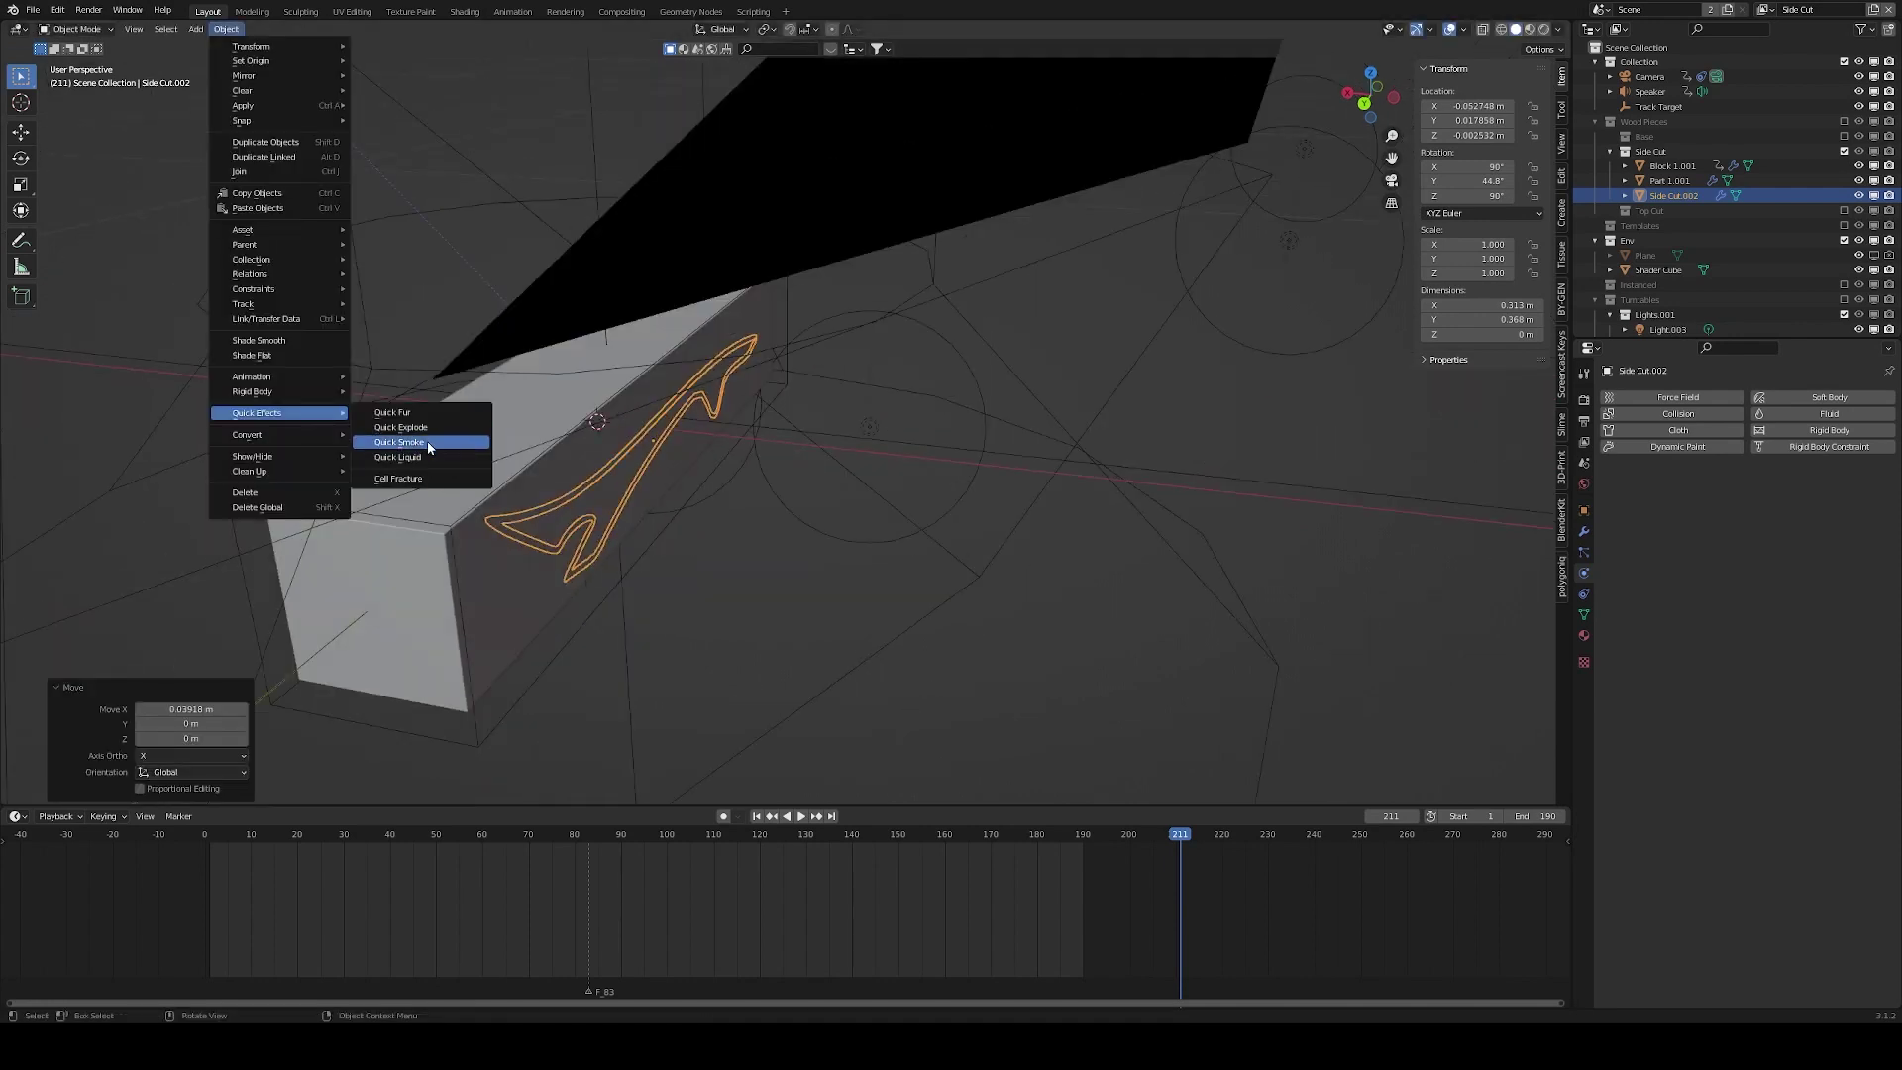
pyautogui.click(428, 443)
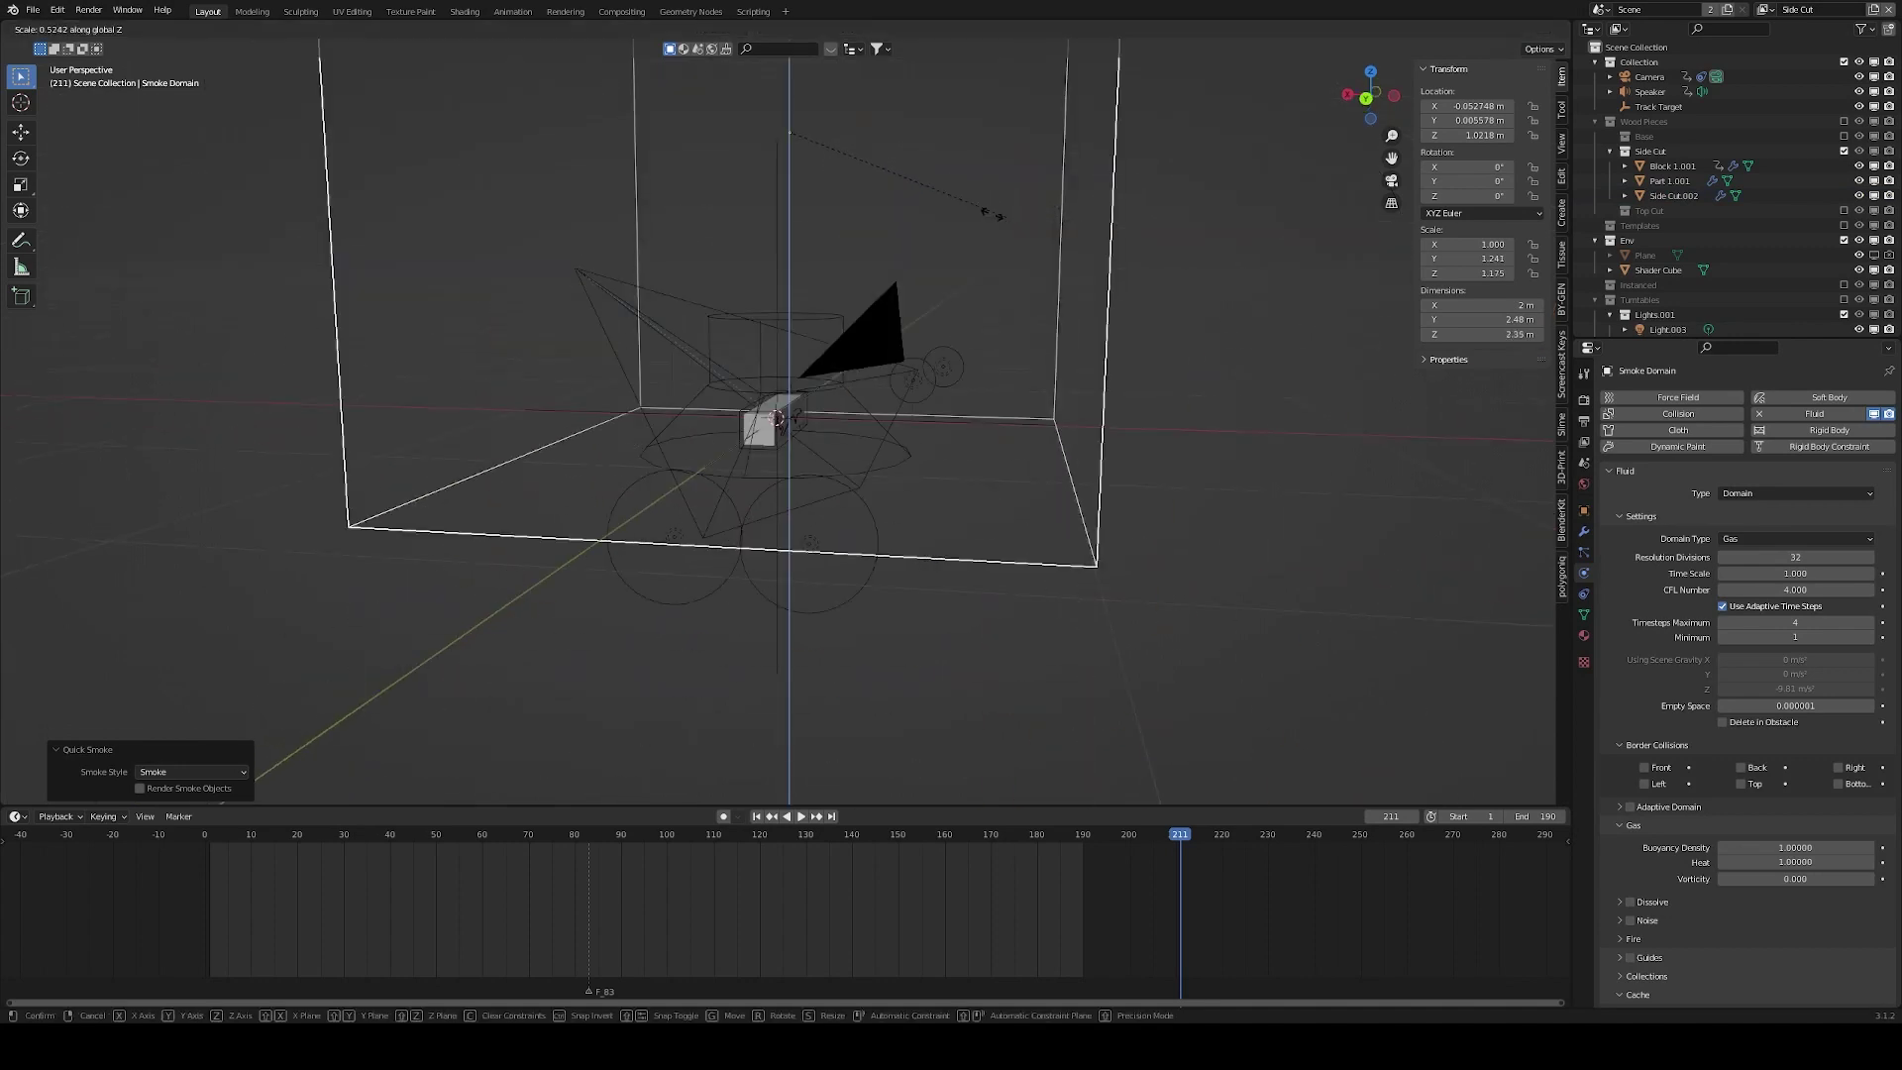
pyautogui.press('Return')
pyautogui.press('g')
pyautogui.press('z')
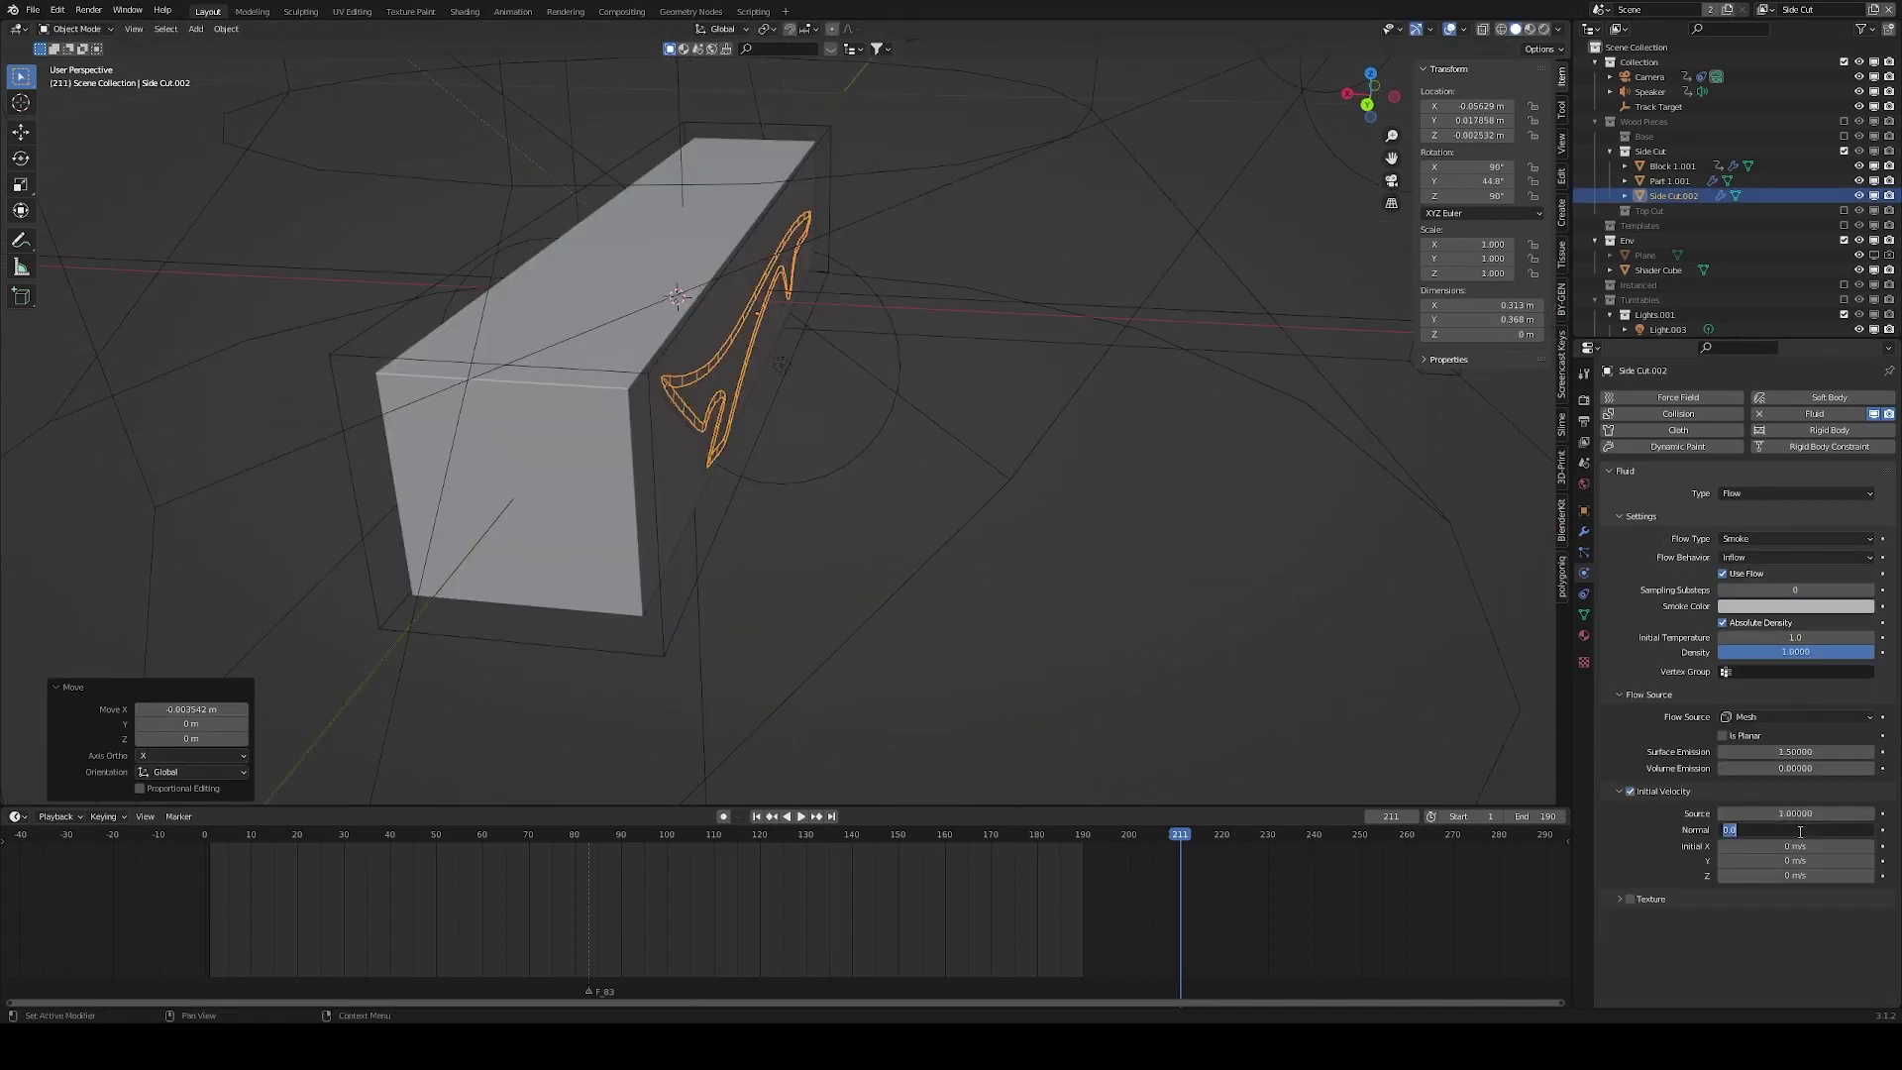
# Make the emitter planar and keyframe Surface Emission 0, 5, 0 to create a puff.
pyautogui.click(1724, 735)
pyautogui.moveTo(209, 847); pyautogui.dragTo(251, 848)
pyautogui.moveTo(1833, 751); pyautogui.dragTo(1813, 751)
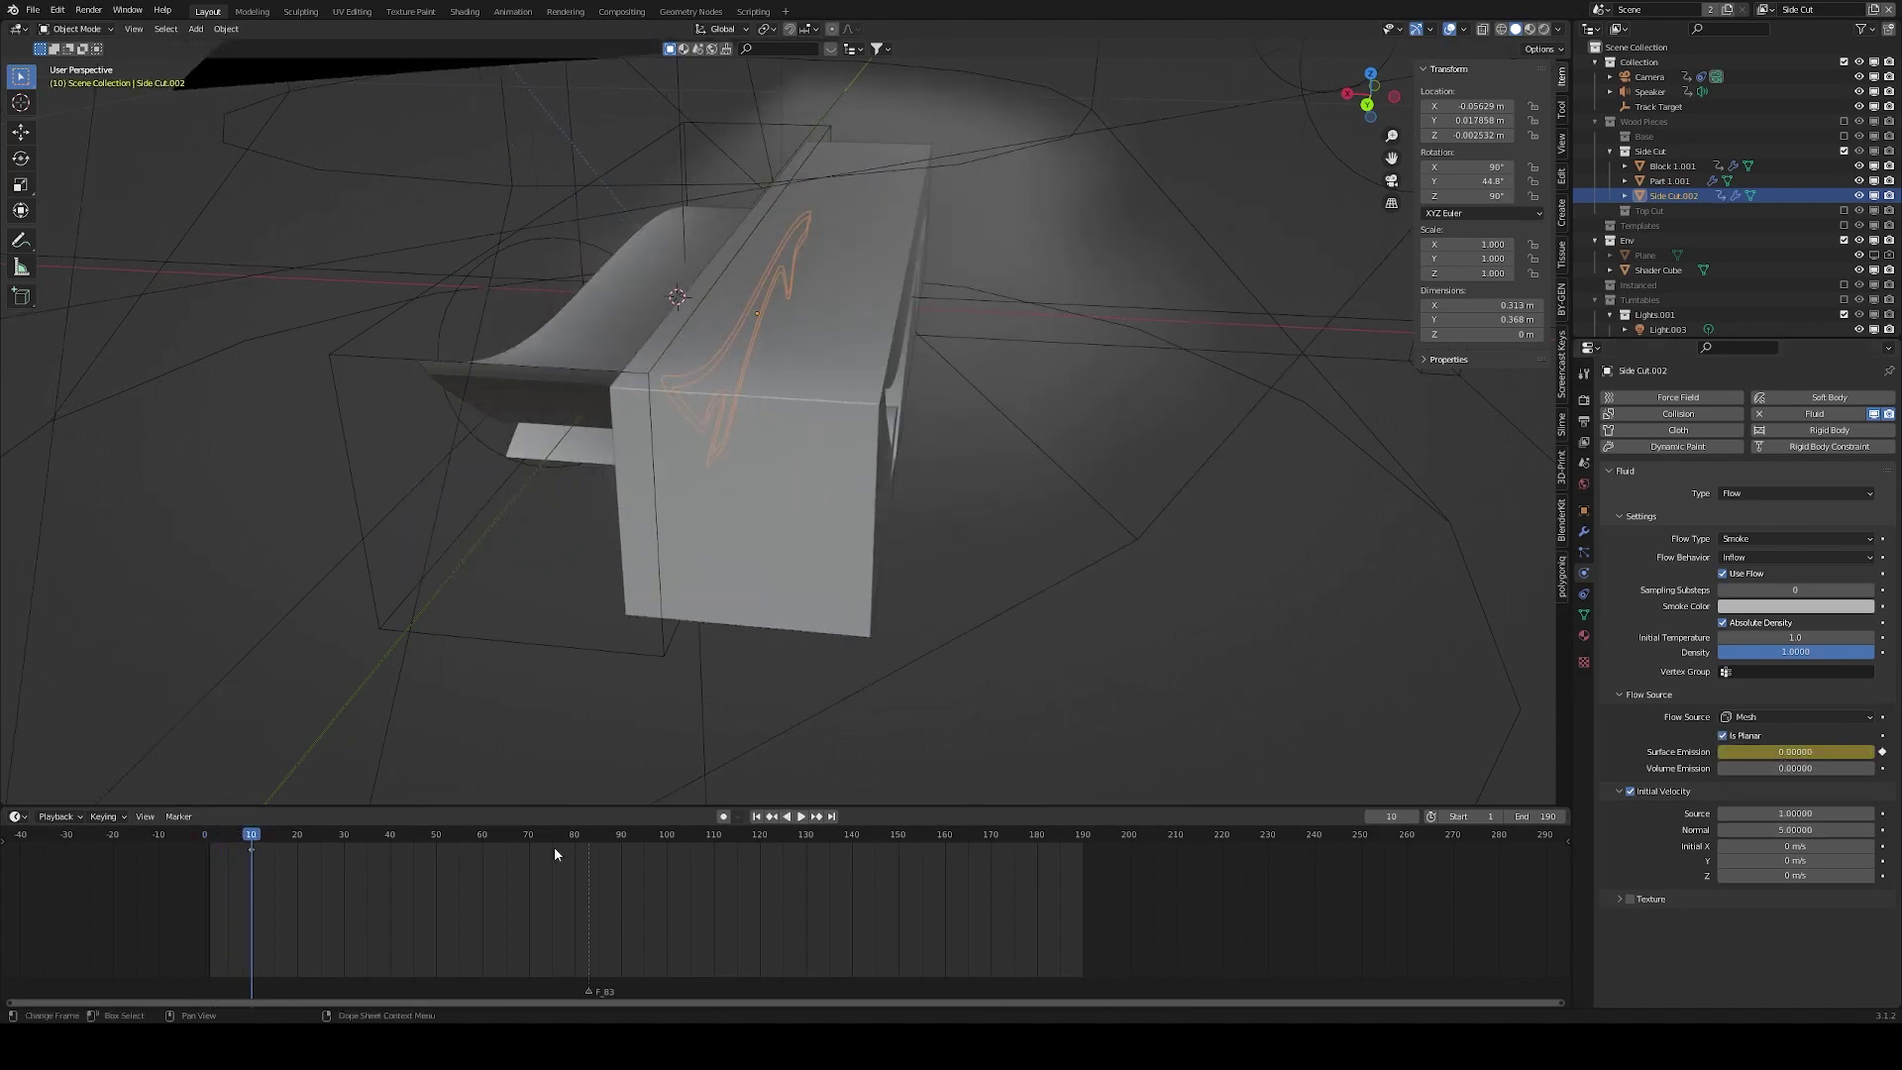
pyautogui.press('space')
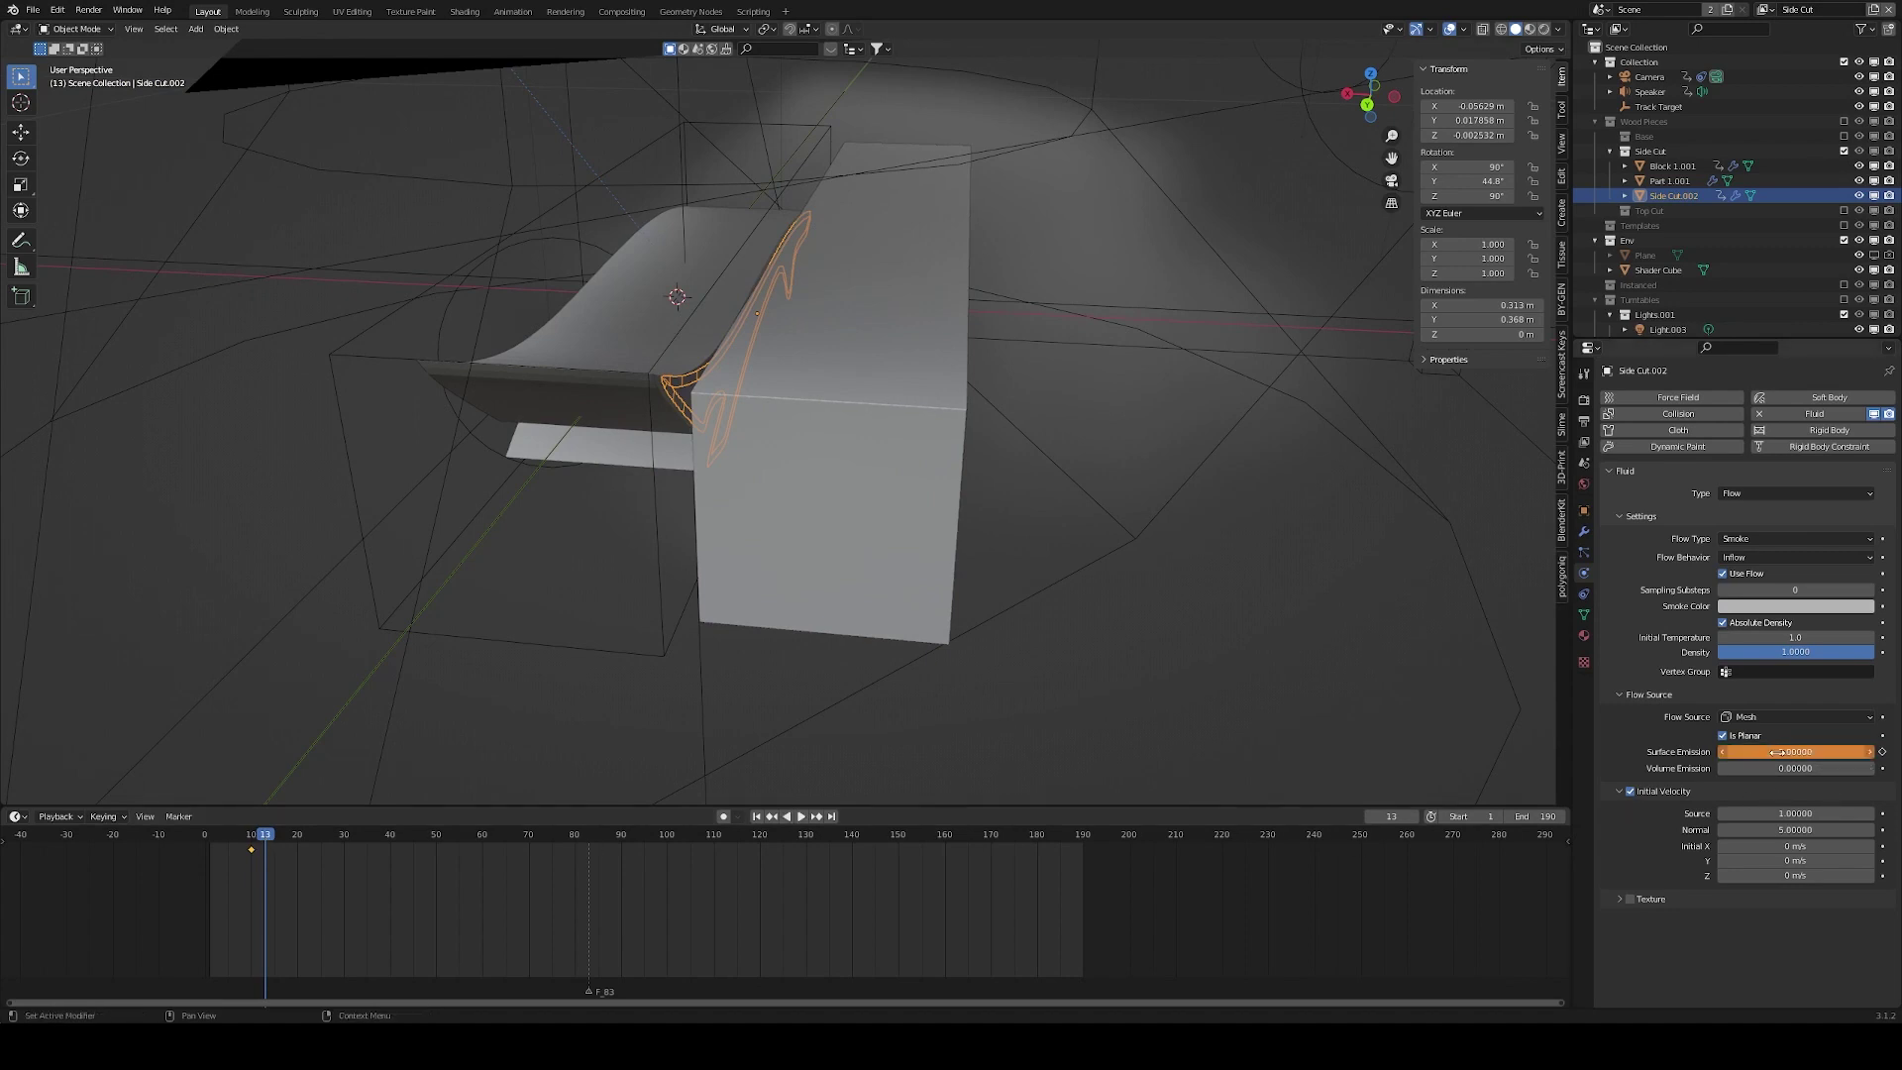
pyautogui.press('space')
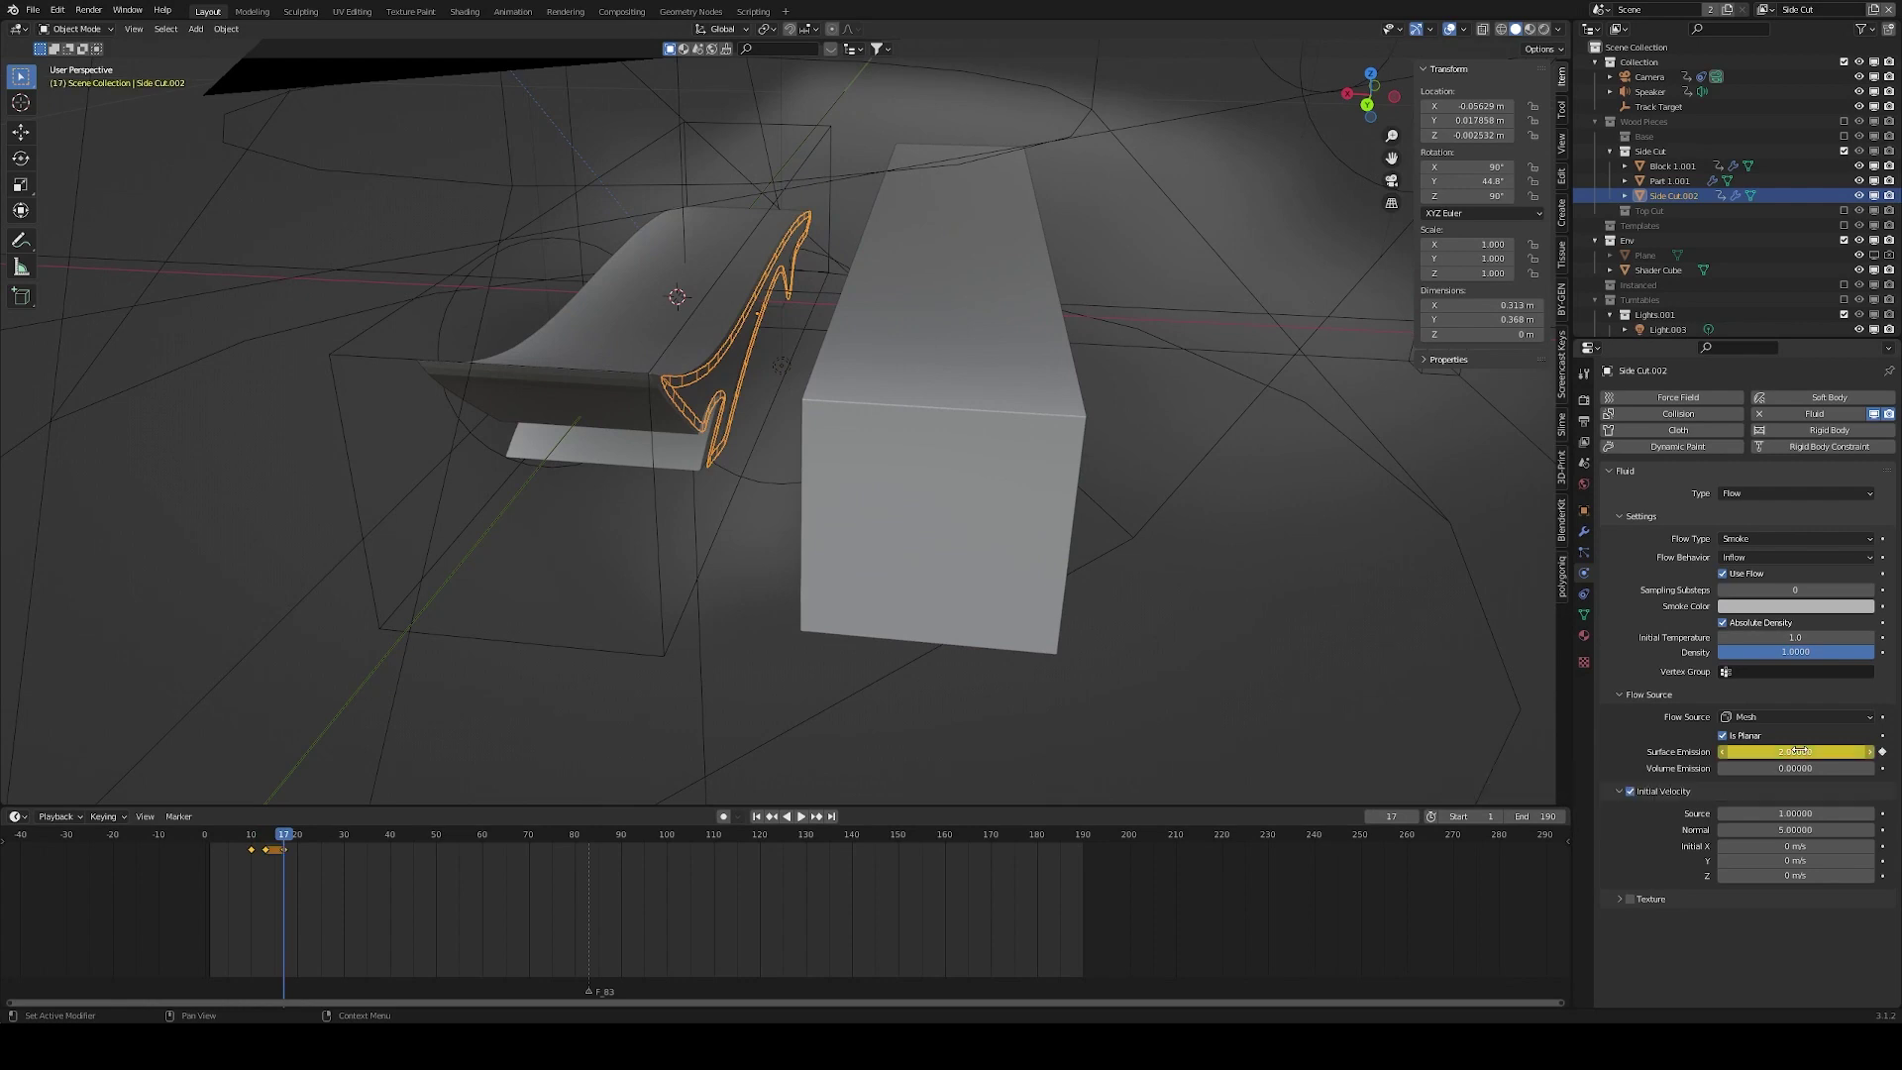
pyautogui.press('space')
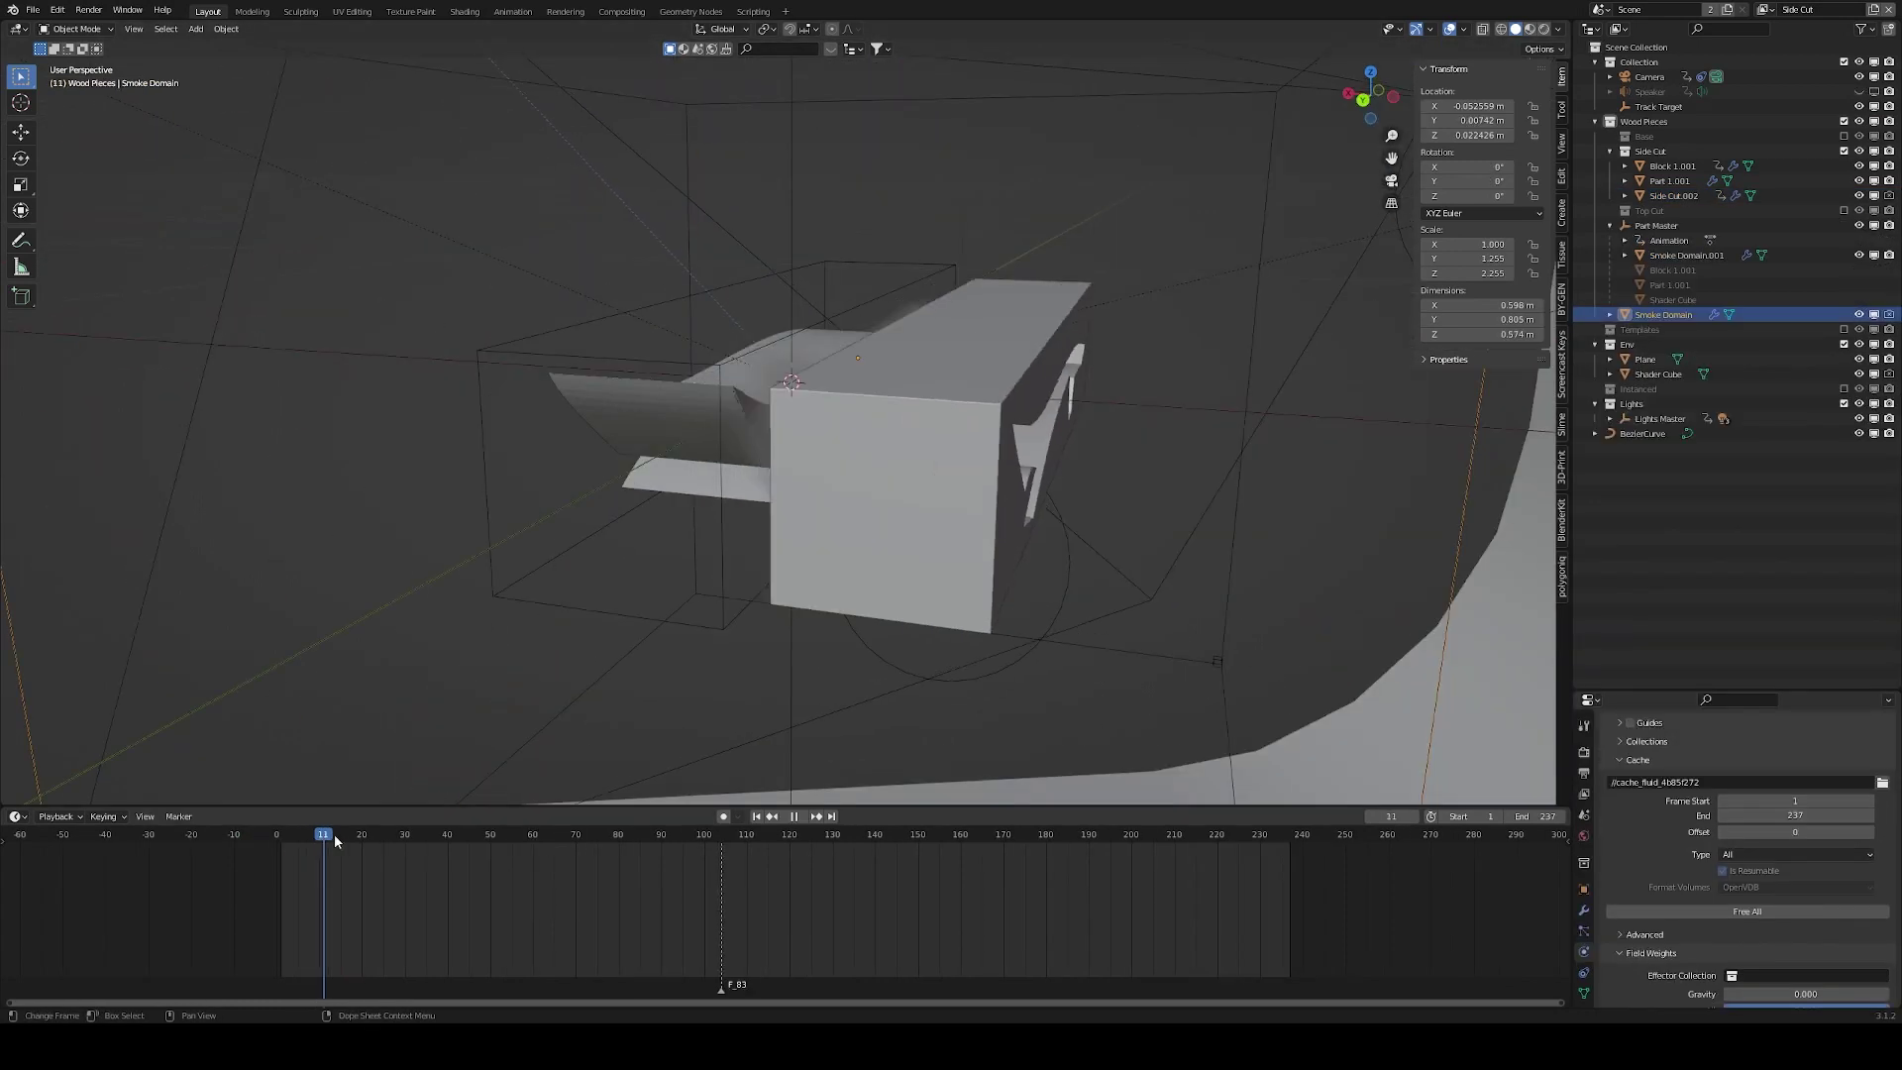
pyautogui.moveTo(335, 834); pyautogui.dragTo(377, 878)
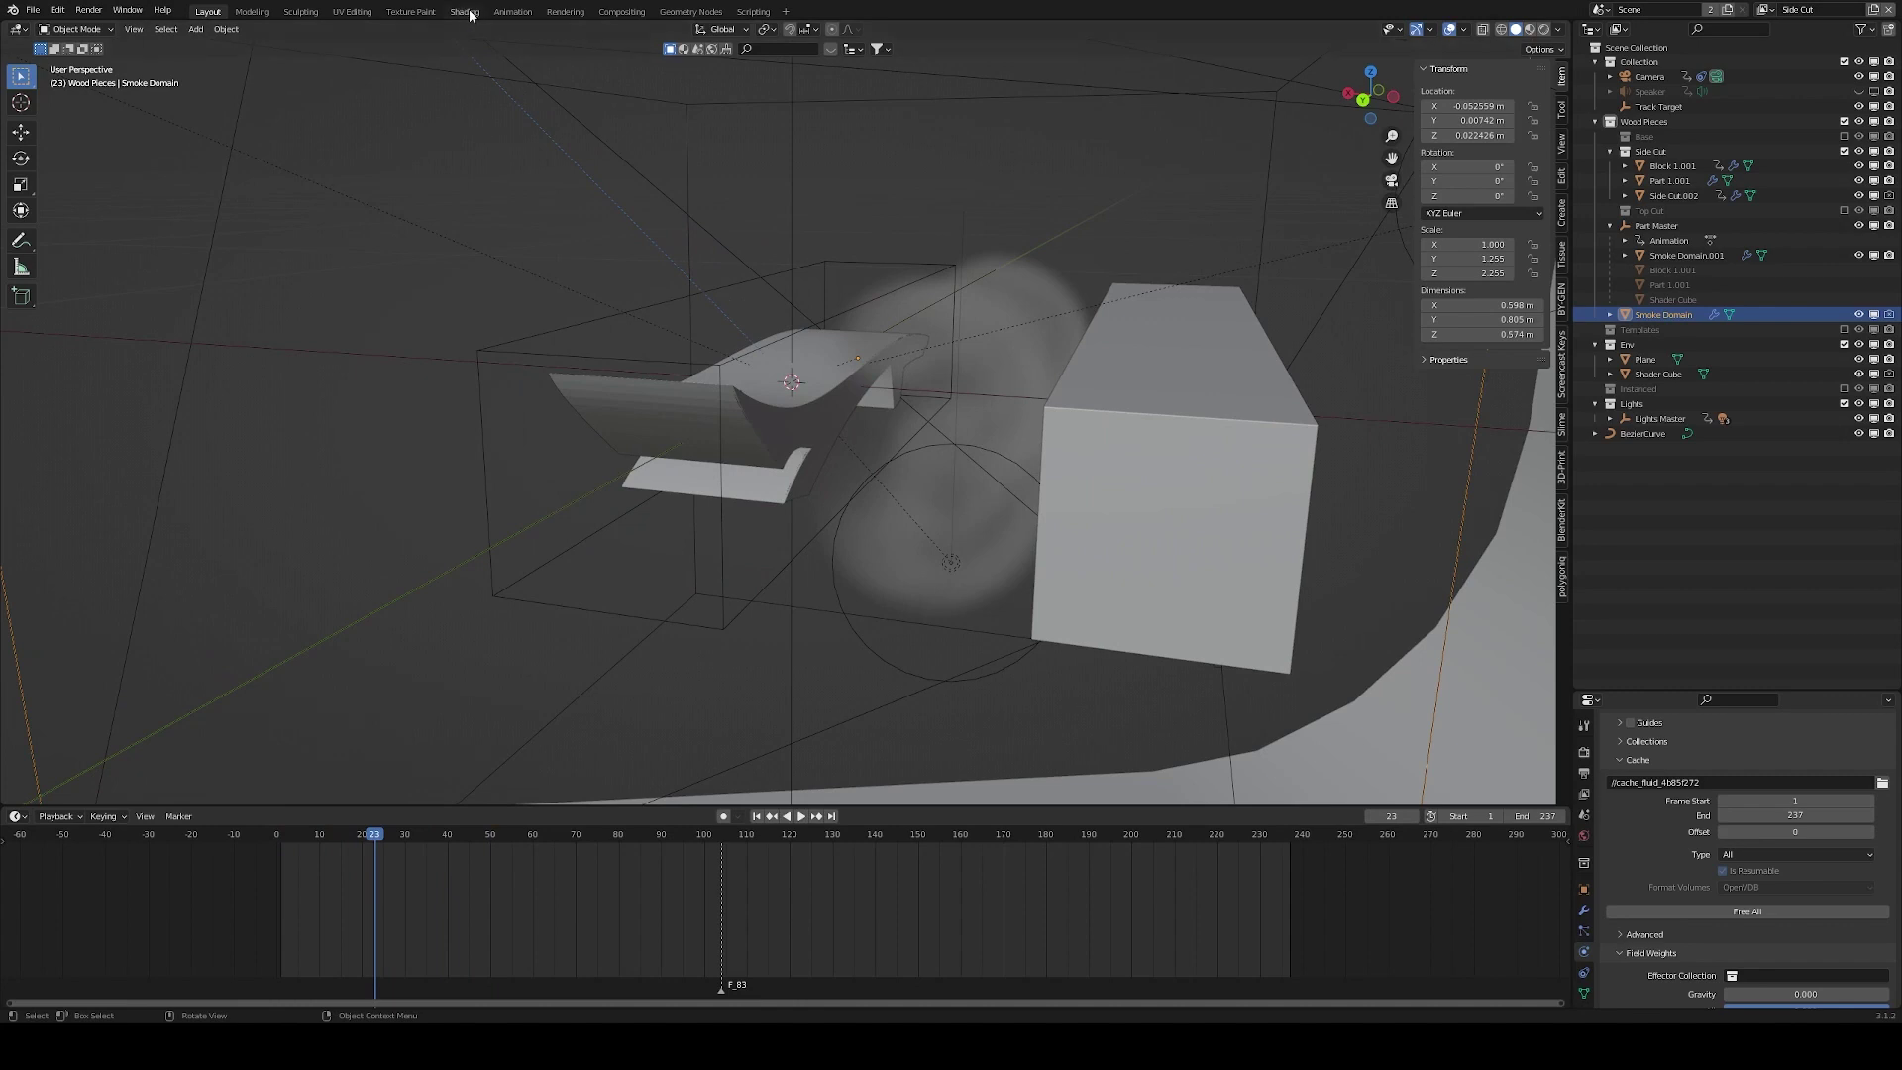
# Switch to the Shading workspace and set the render engine to Cycles.
pyautogui.click(464, 12)
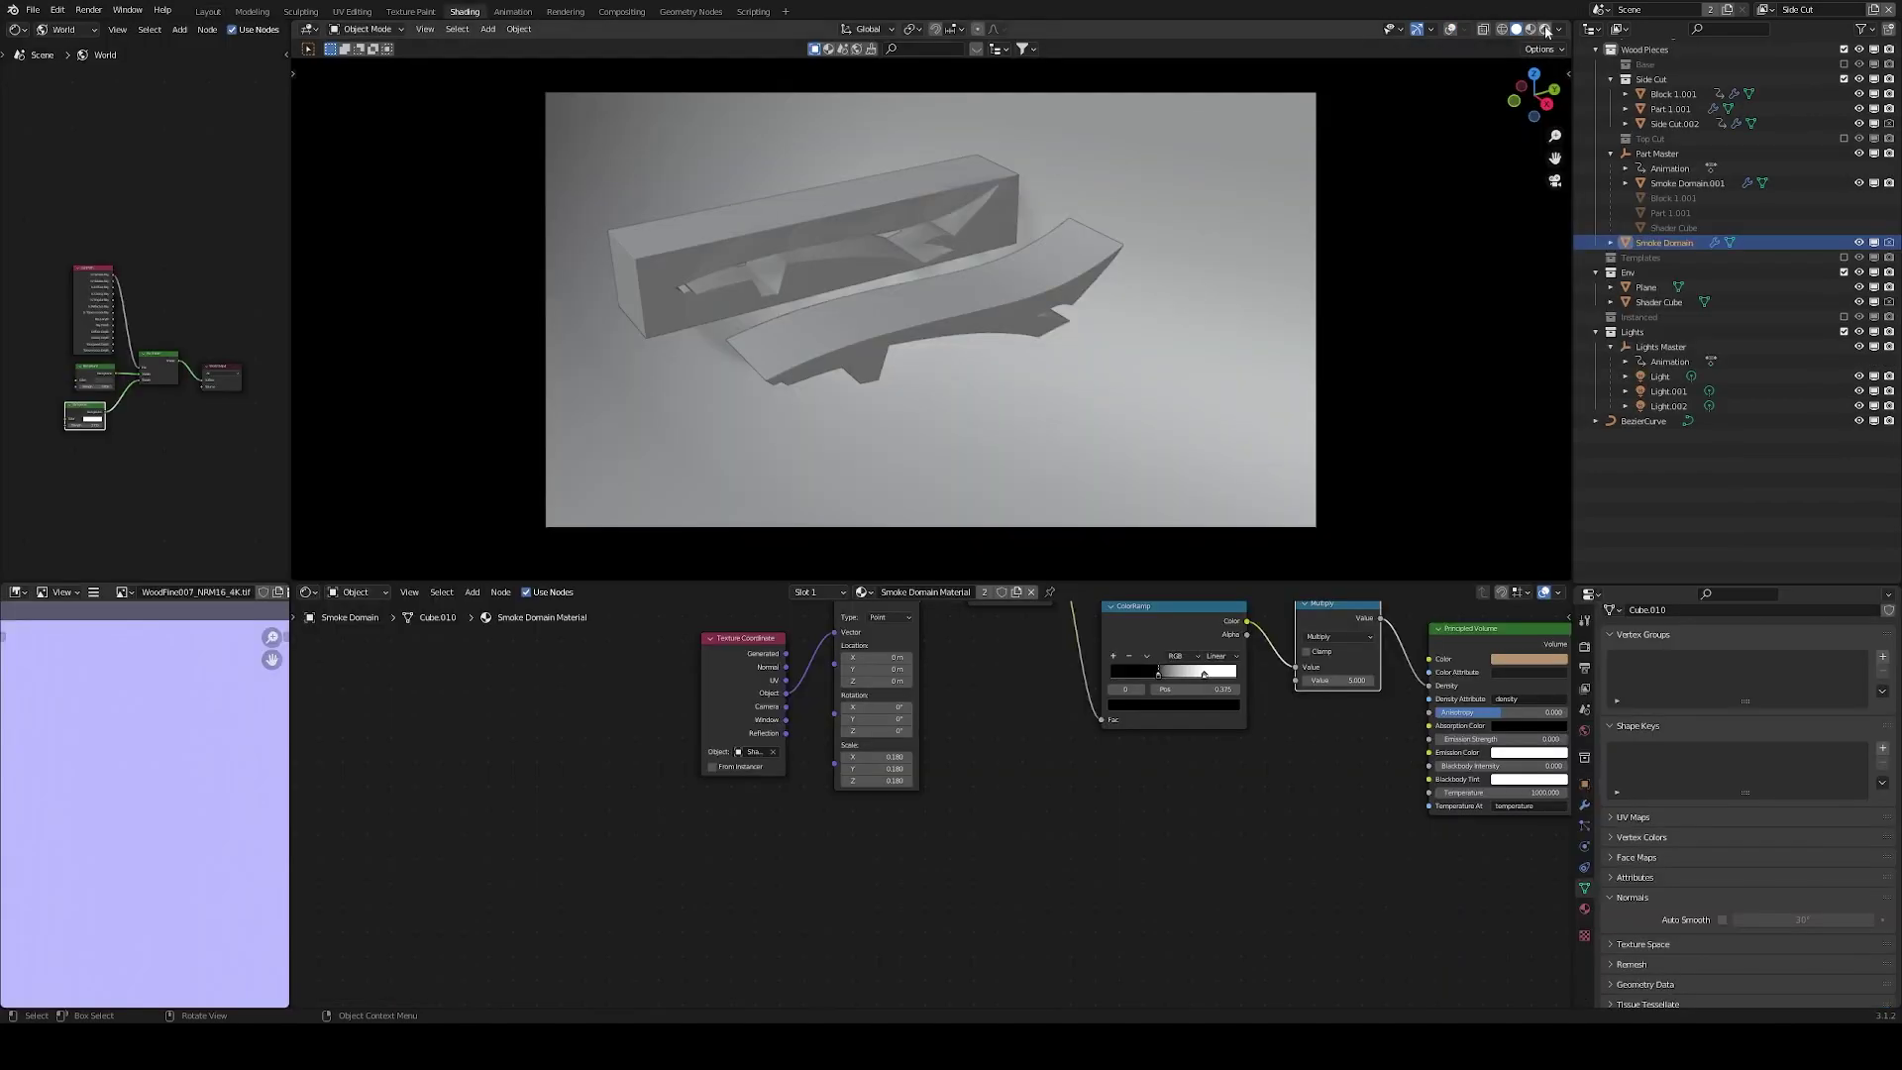
pyautogui.click(1586, 649)
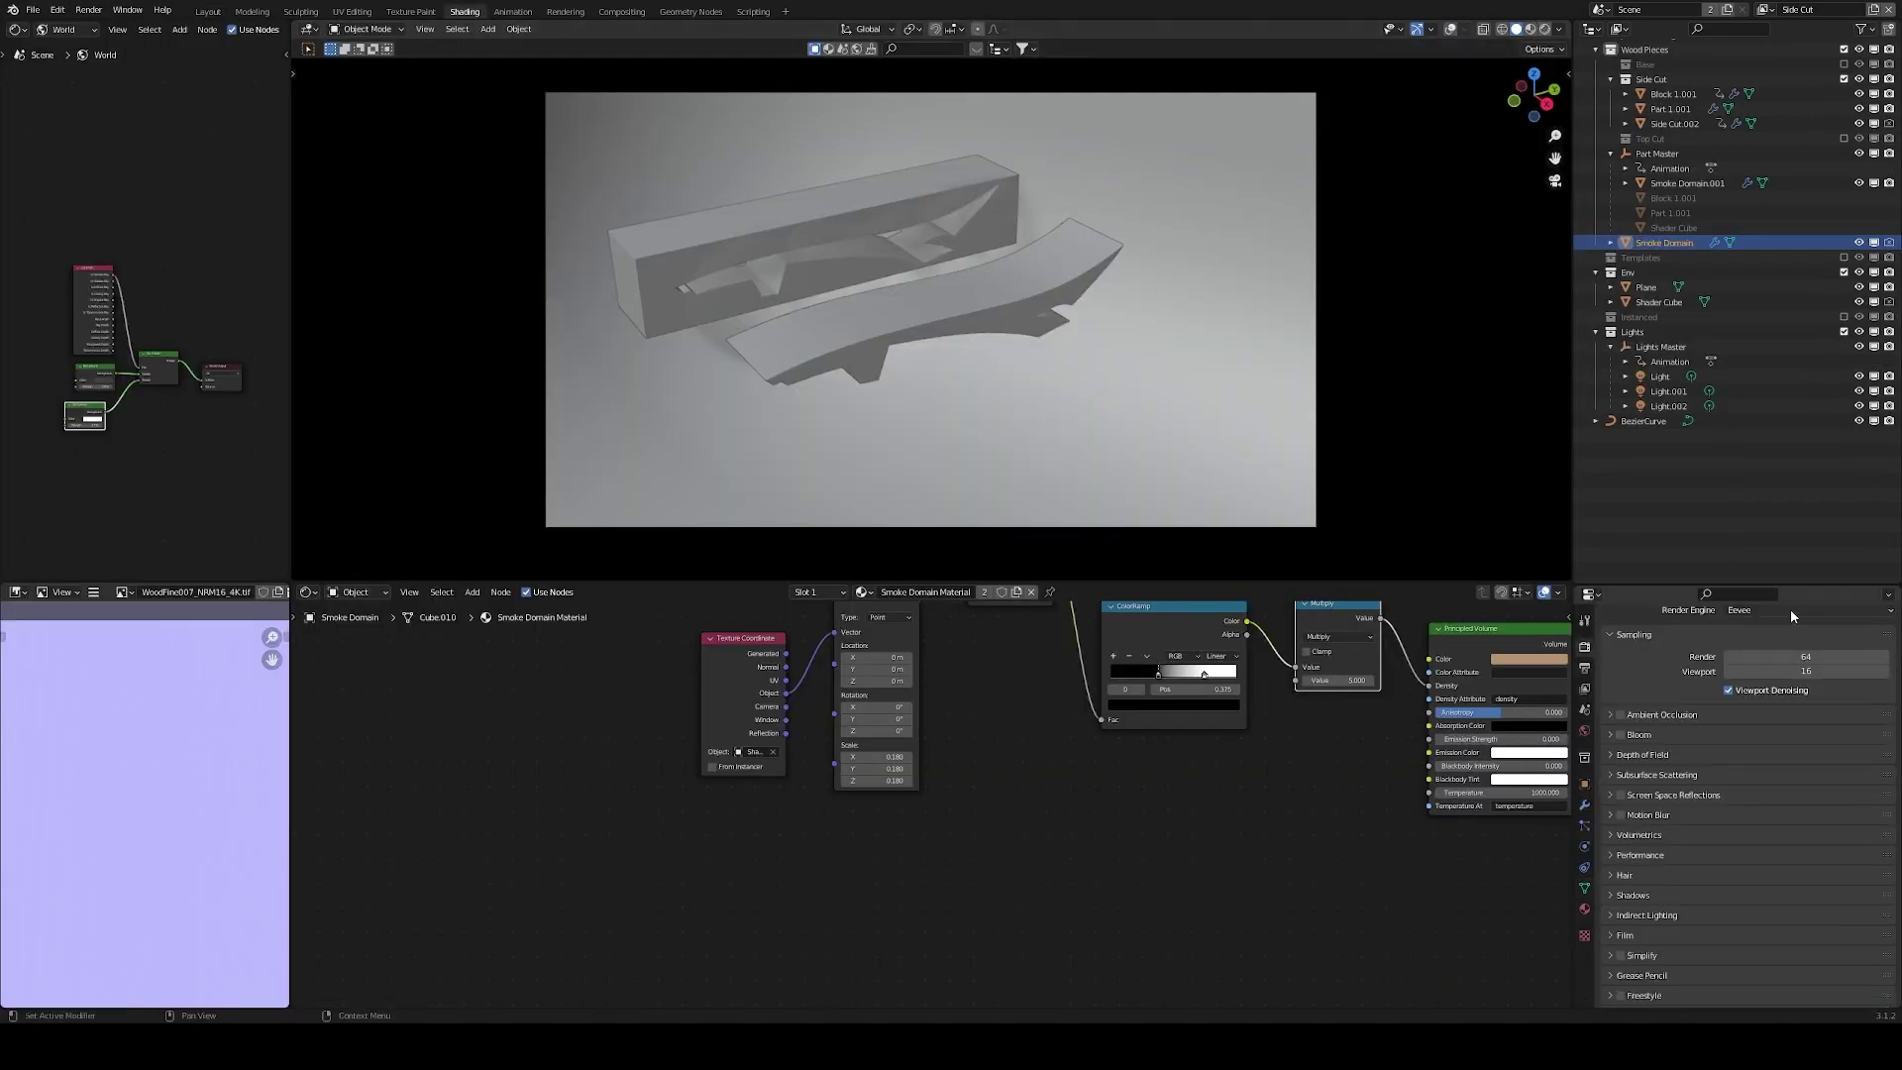
pyautogui.click(1792, 608)
pyautogui.click(1775, 659)
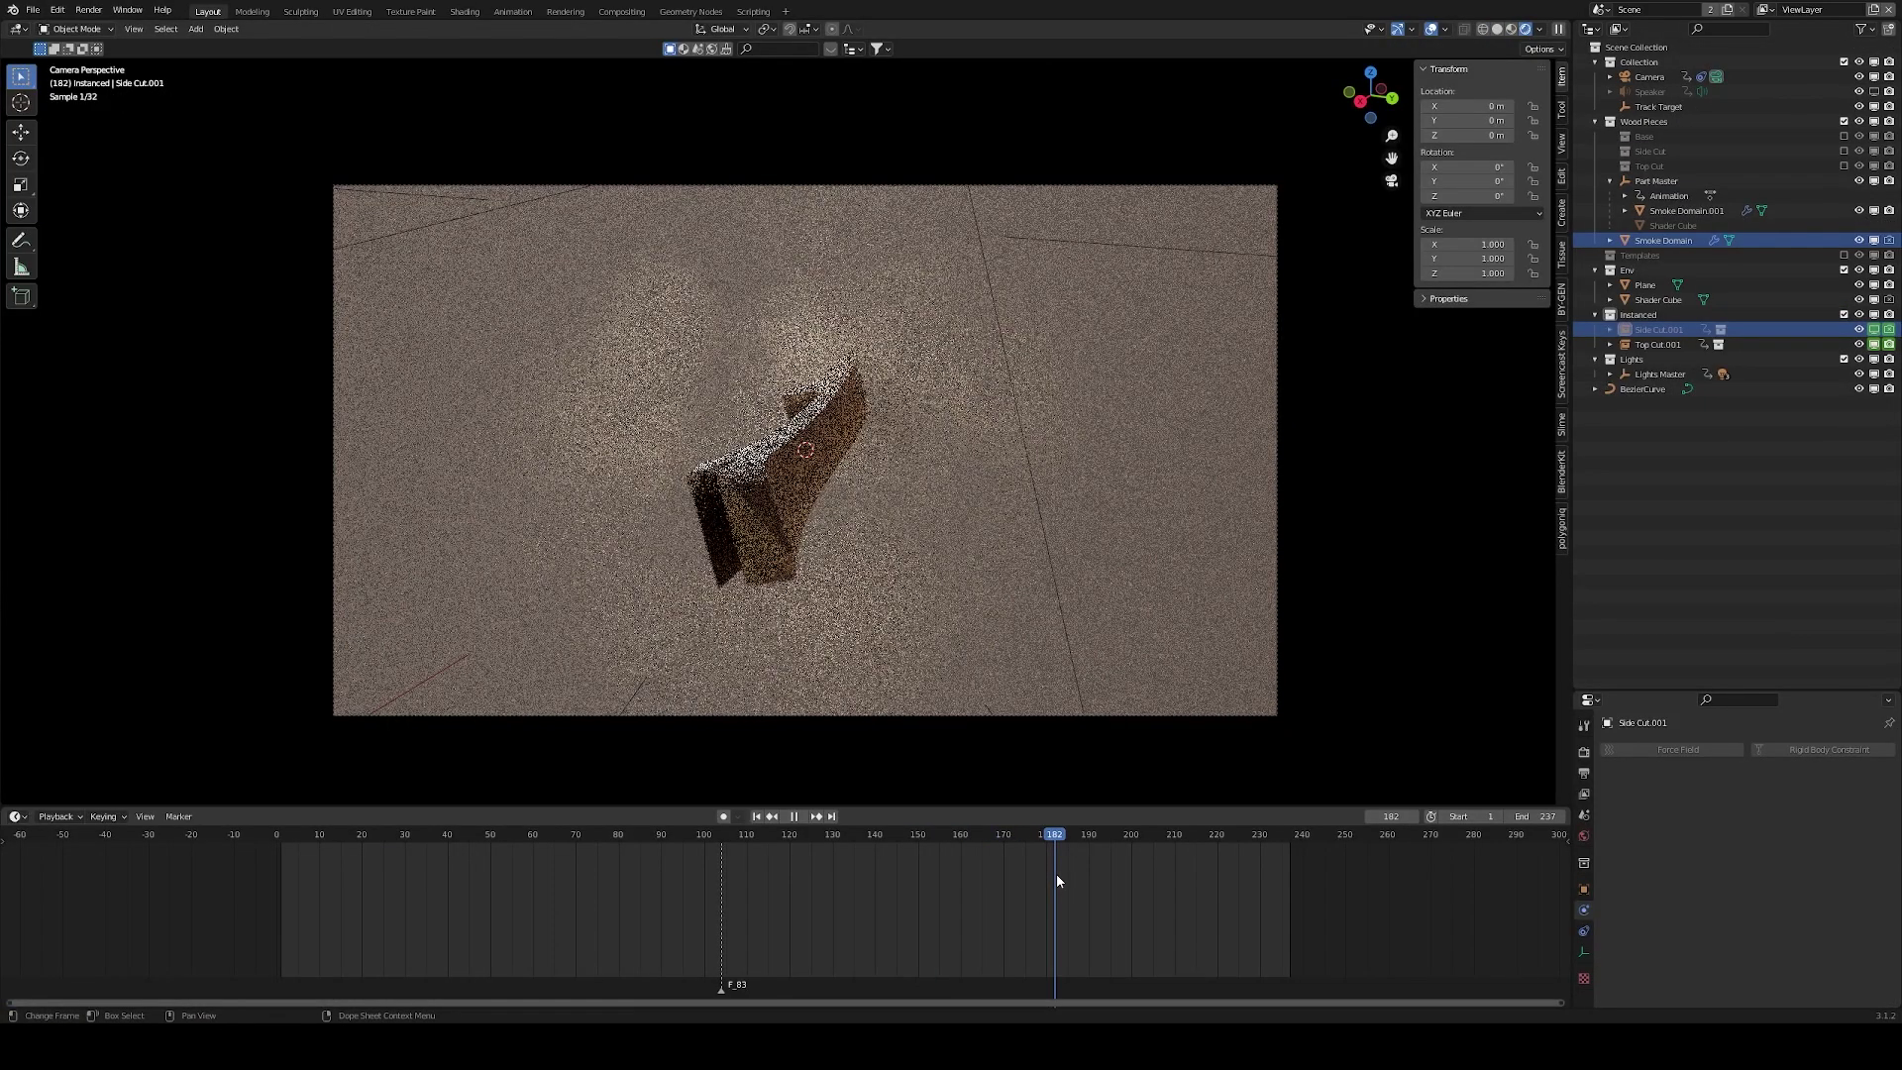
# Disable Smoke Domain and Smoke Domain.001 in the viewport while scrubbing the Cycles preview.
pyautogui.moveTo(1056, 874); pyautogui.dragTo(301, 881)
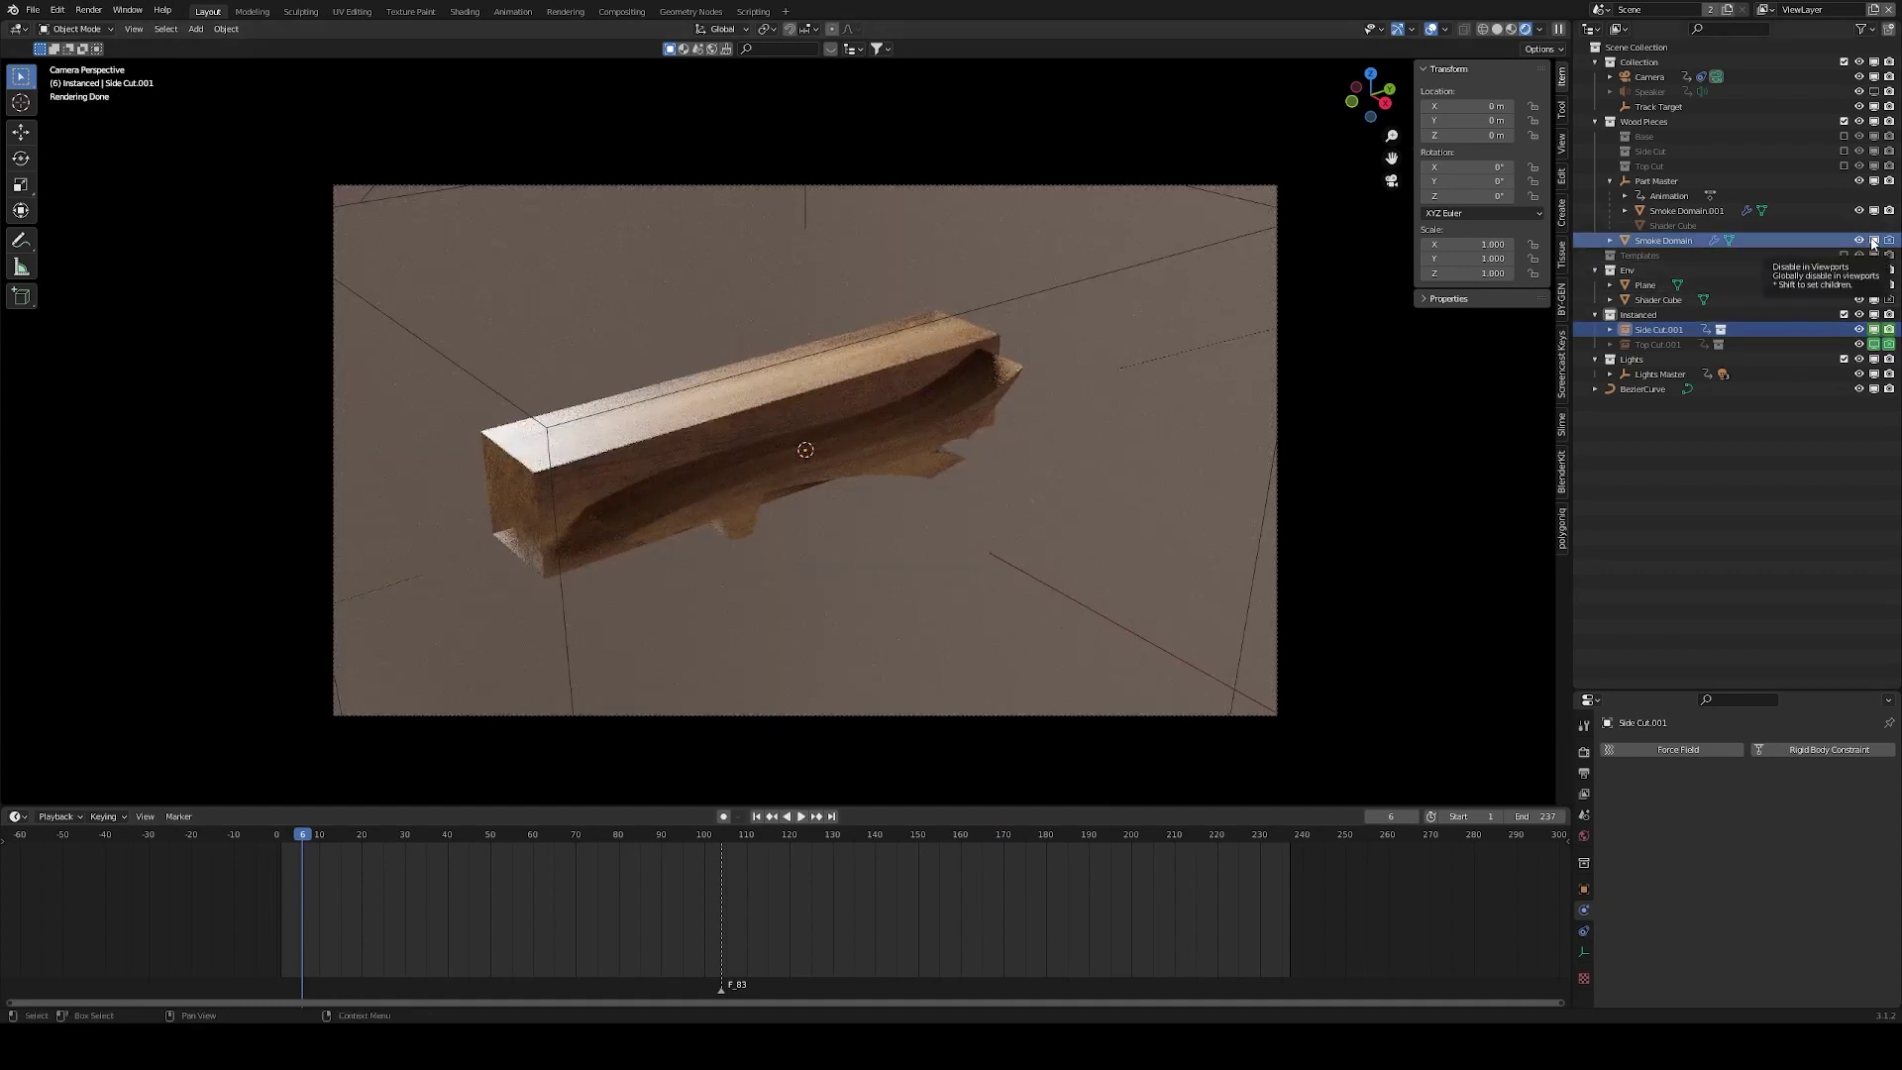
pyautogui.click(1873, 241)
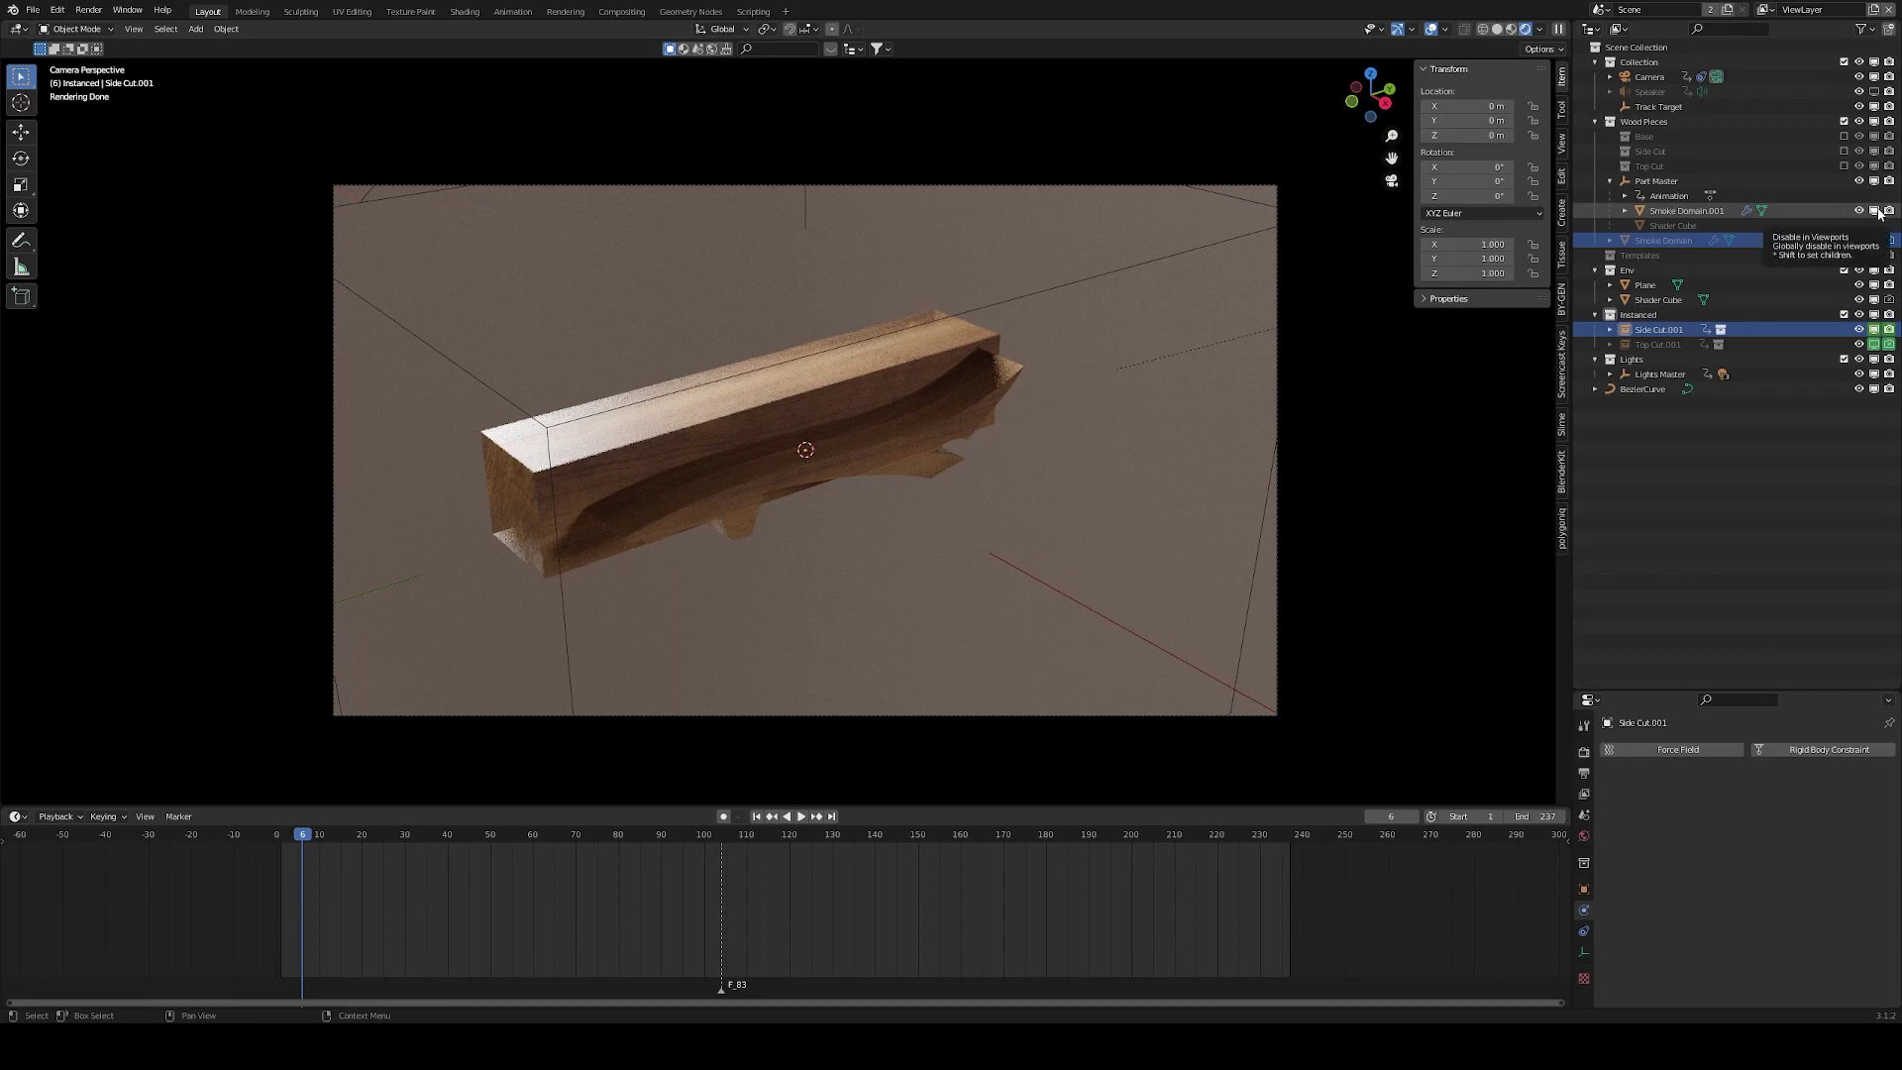
pyautogui.press('Up')
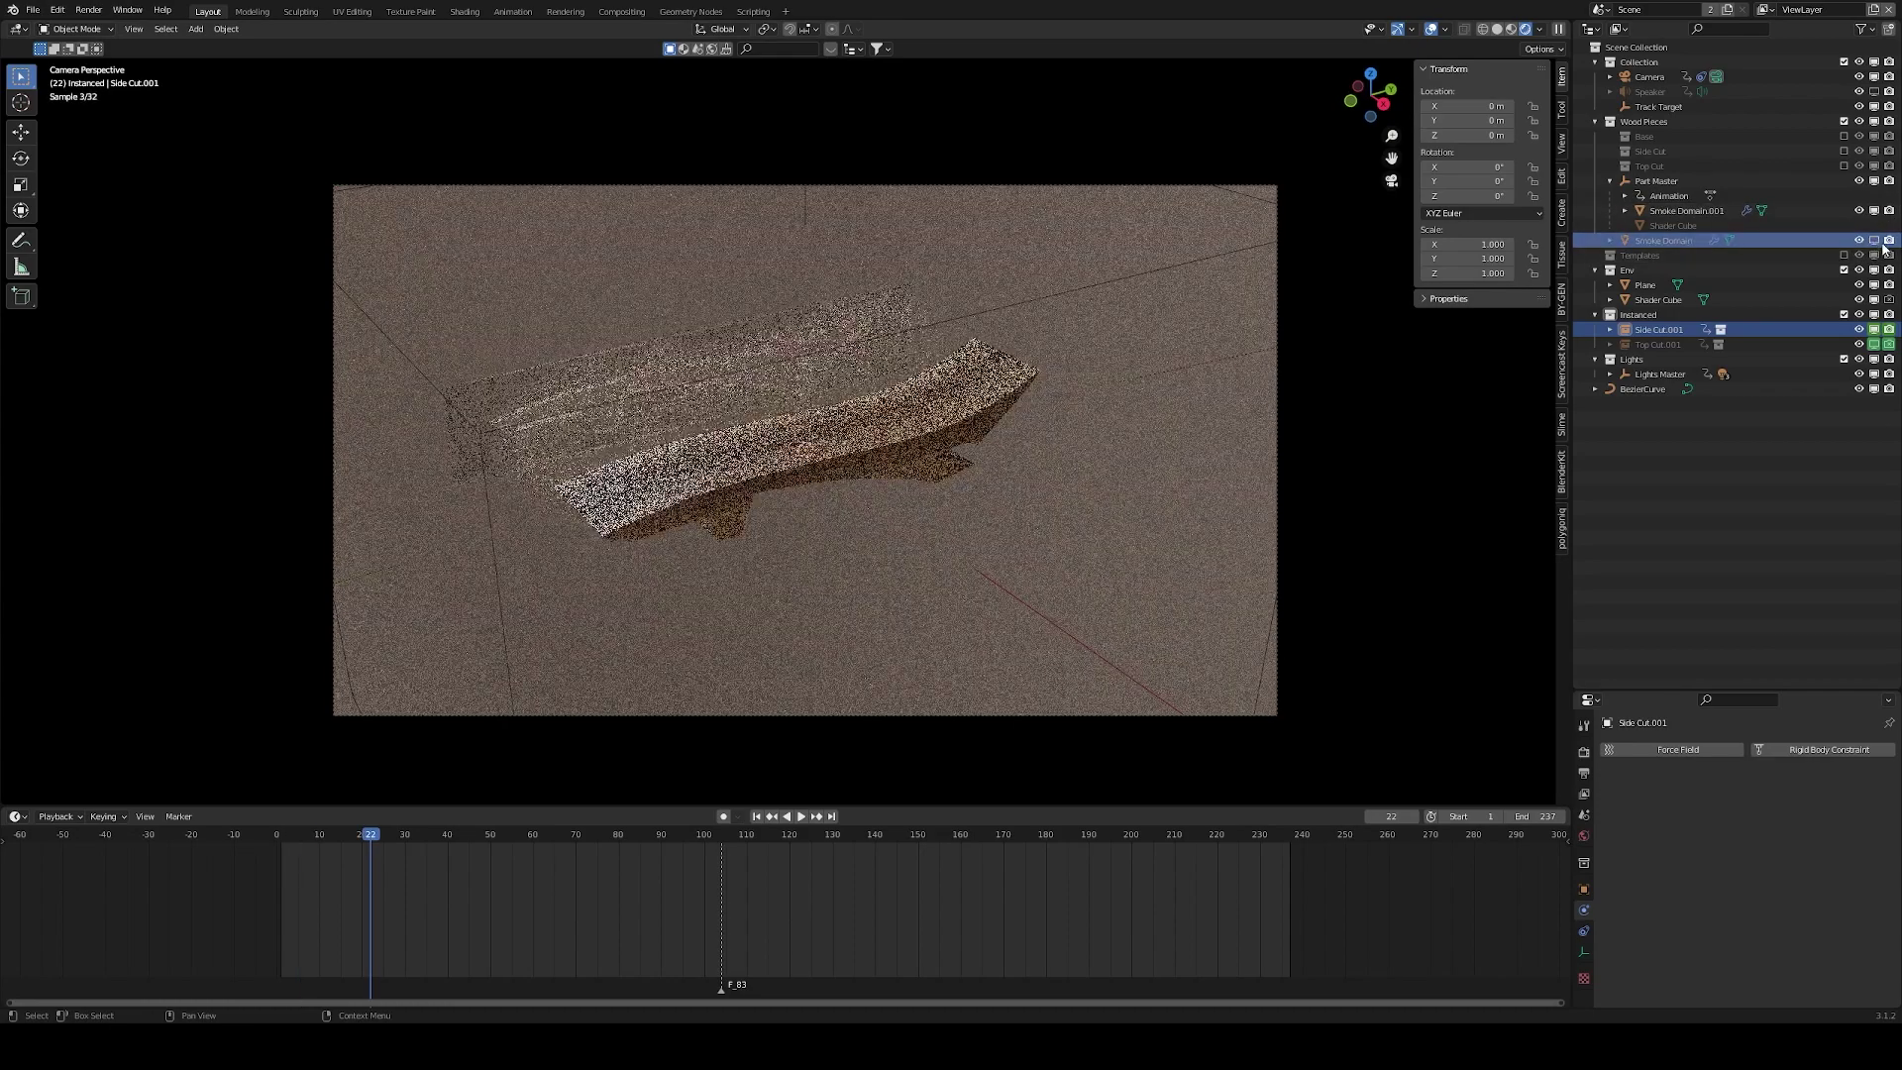
pyautogui.click(1875, 211)
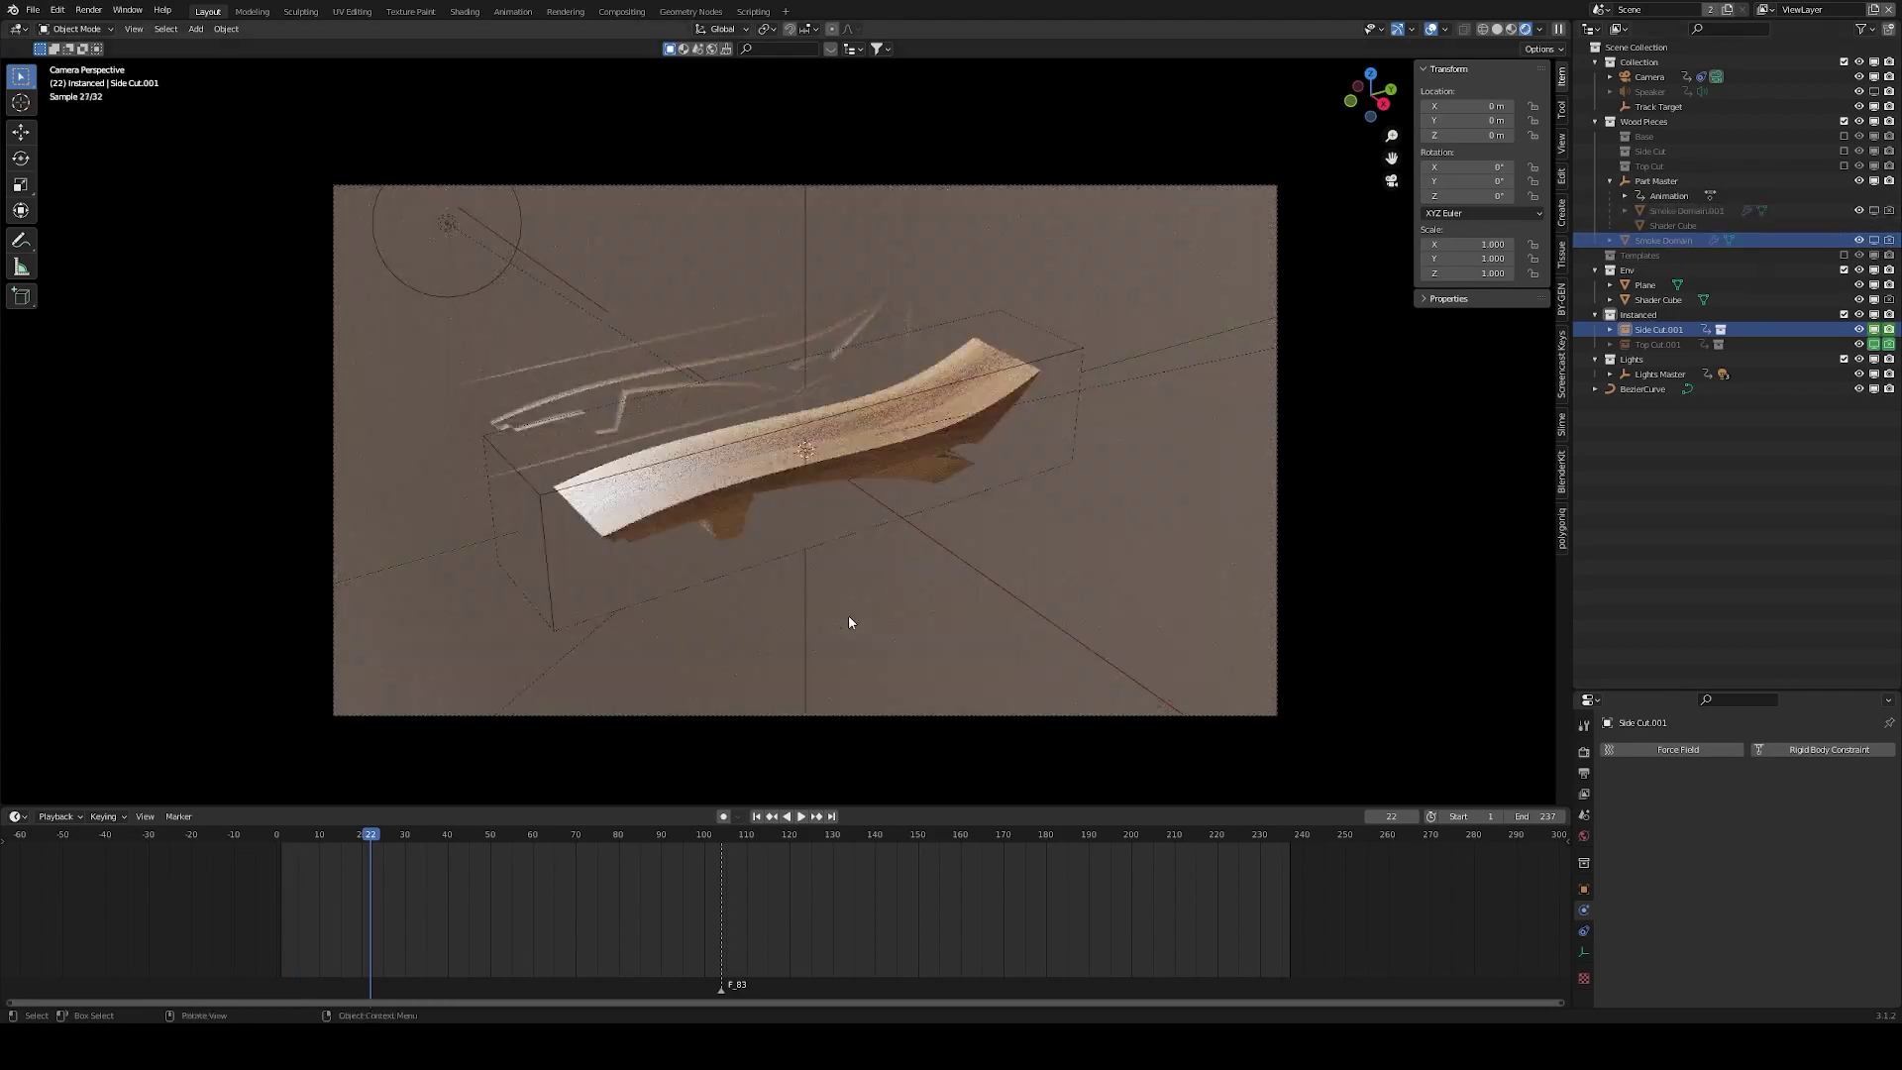
pyautogui.moveTo(338, 834); pyautogui.dragTo(682, 834)
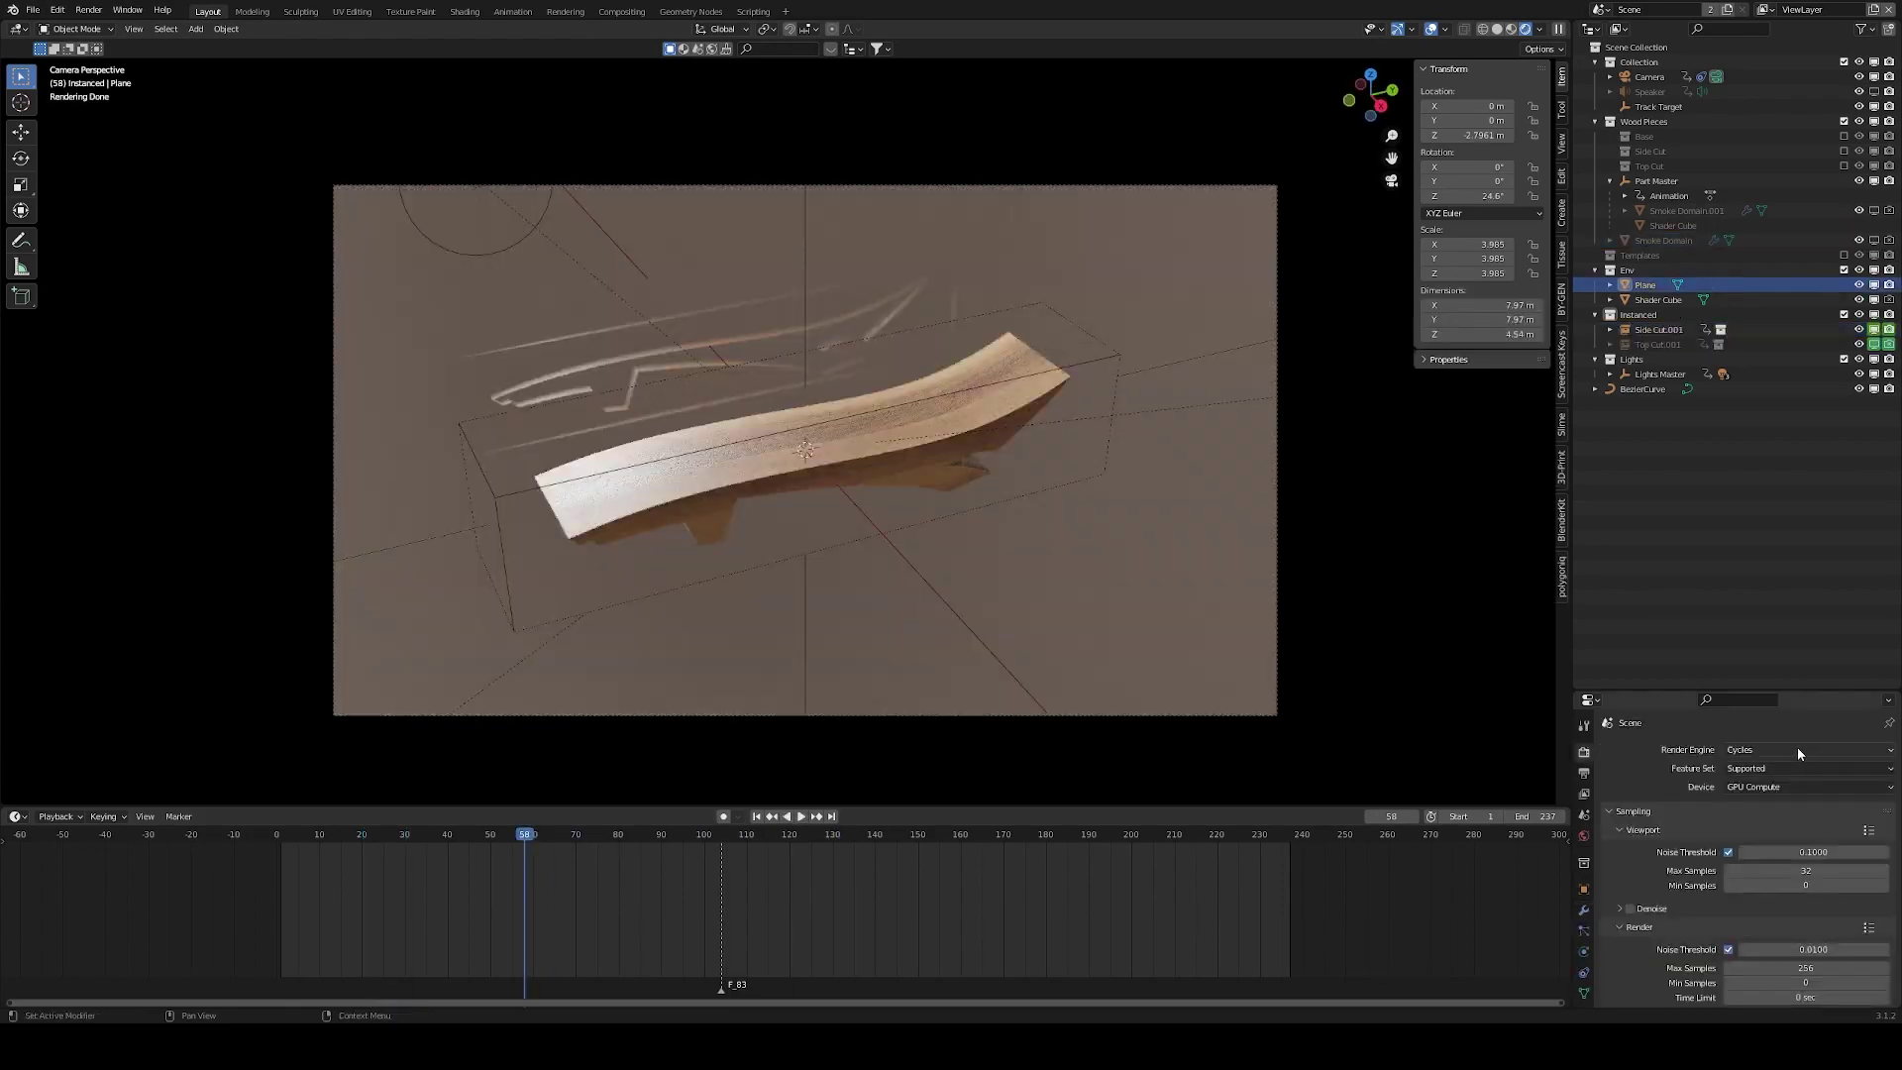
# Set the render engine to Eevee and show Smoke Domain.001 in the viewport again.
pyautogui.click(1797, 749)
pyautogui.click(1751, 767)
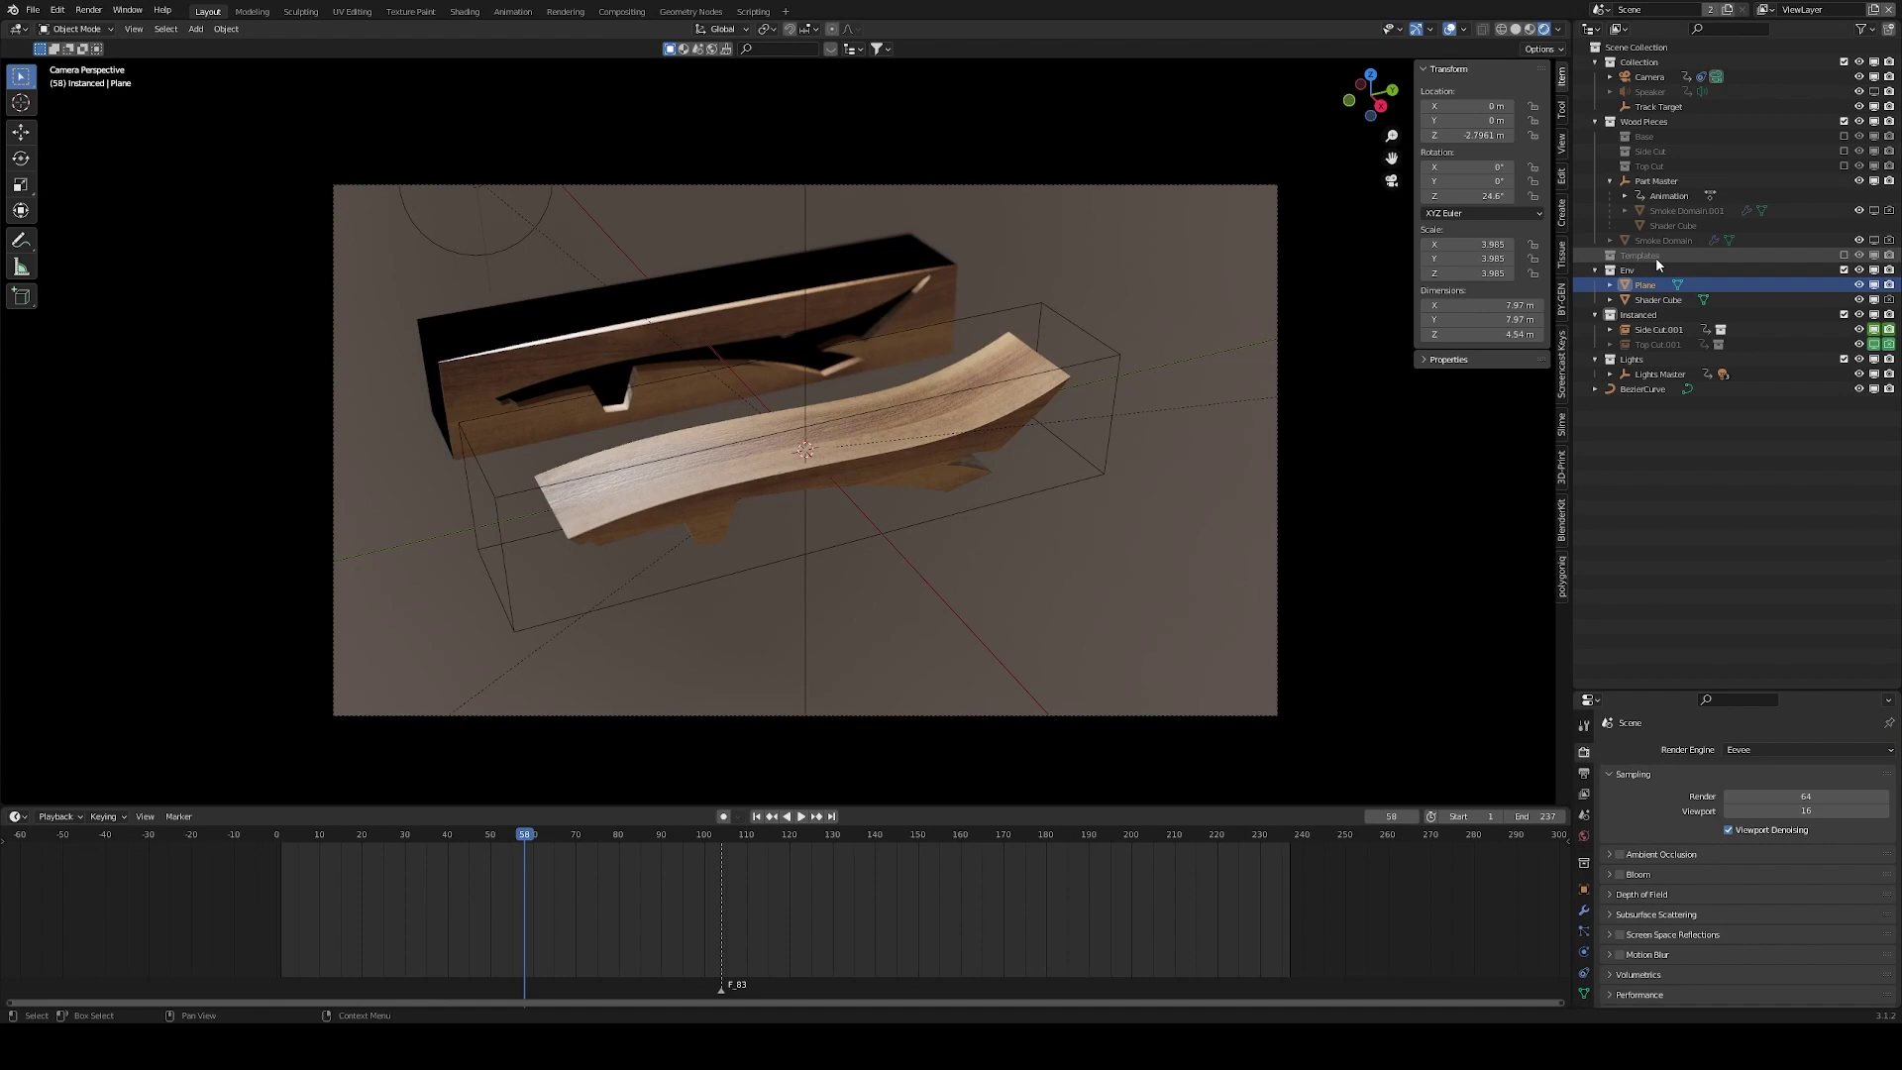
pyautogui.click(1778, 240)
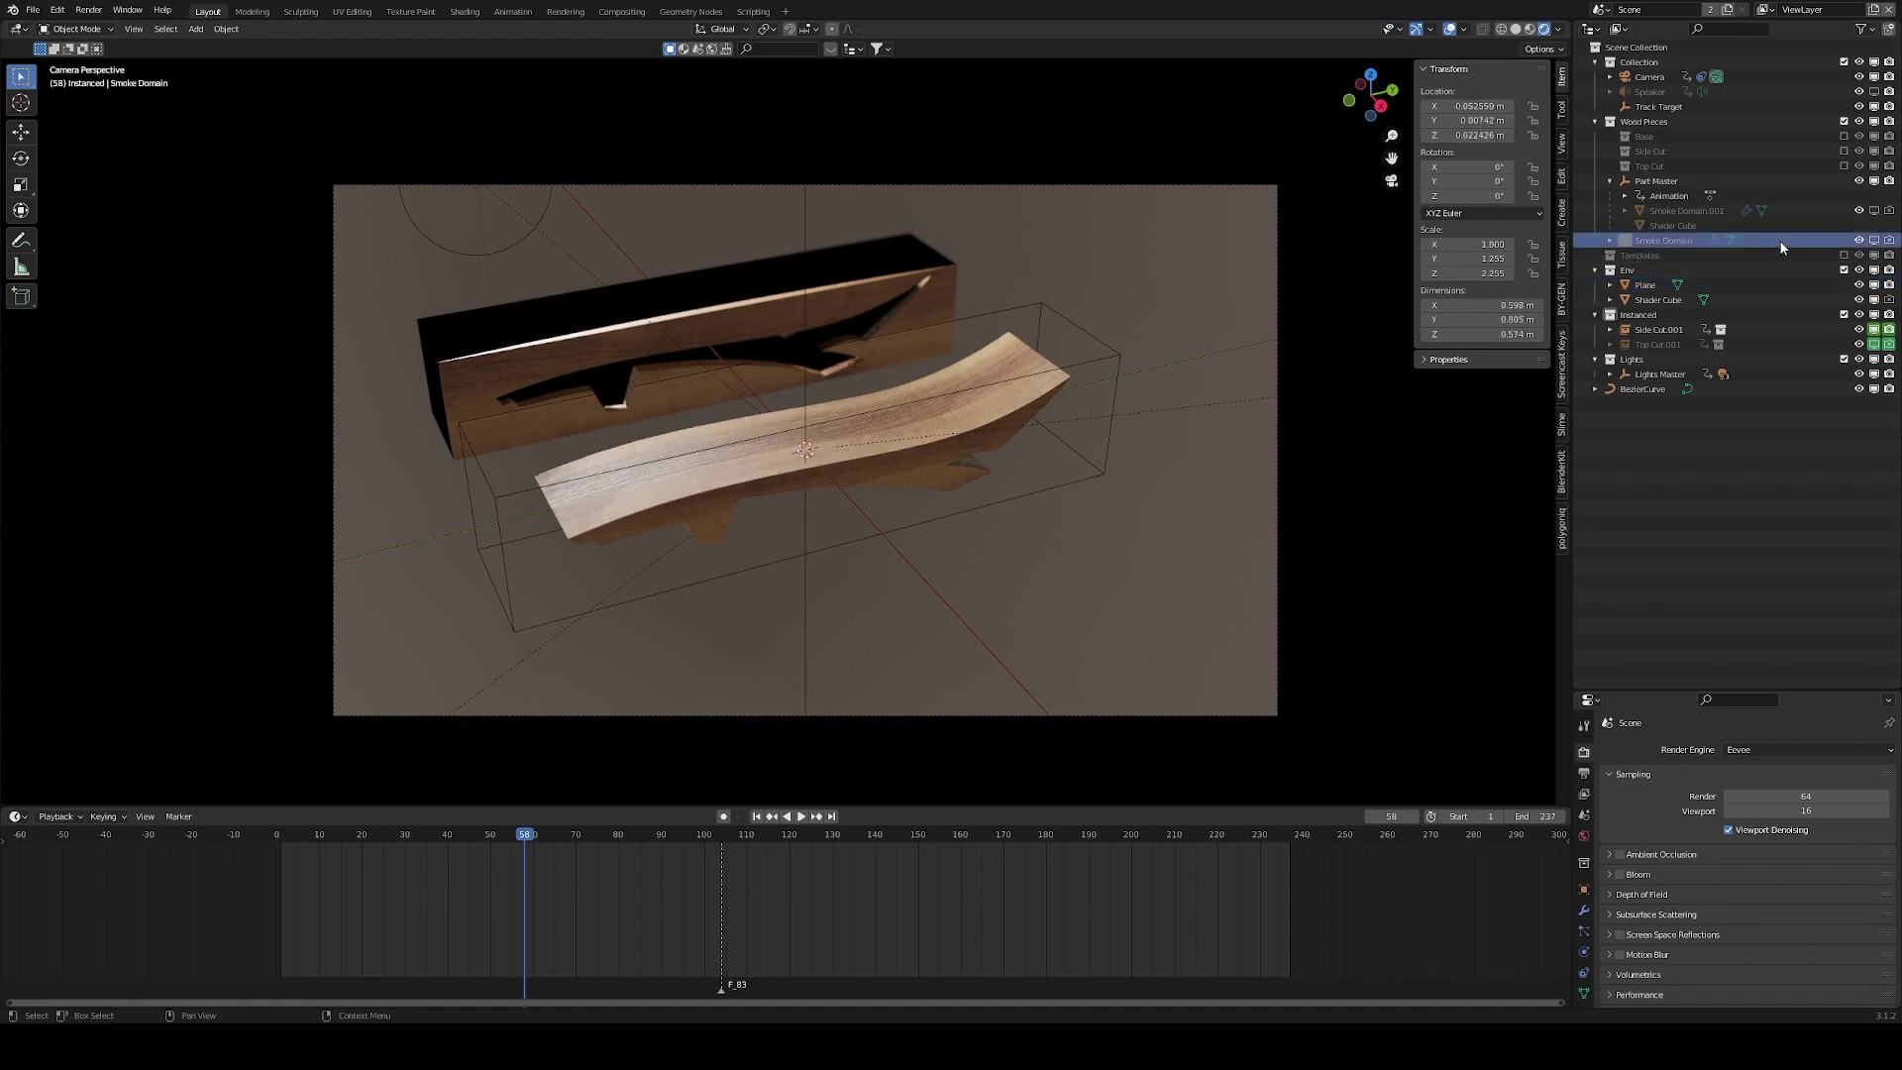
pyautogui.click(1874, 211)
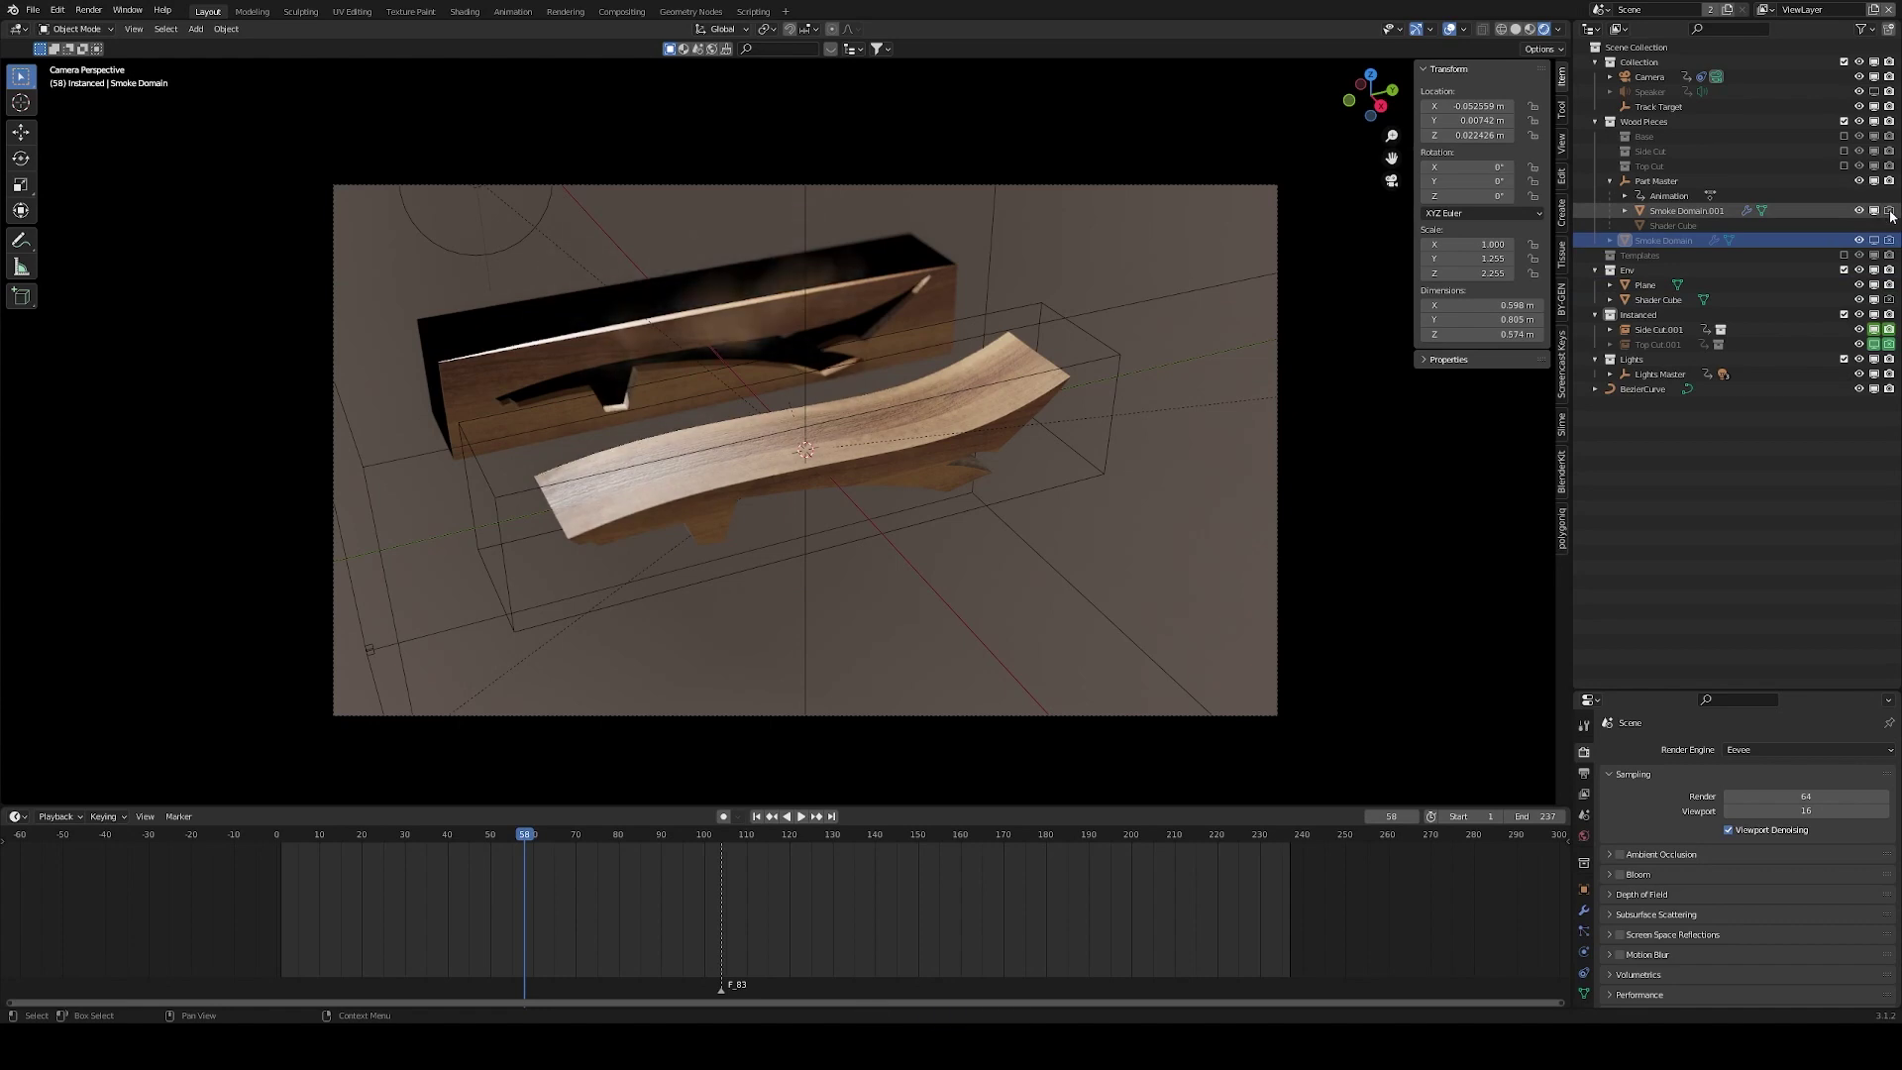
# Exclude the Env collection and open the Instanced collection's properties.
pyautogui.click(1844, 269)
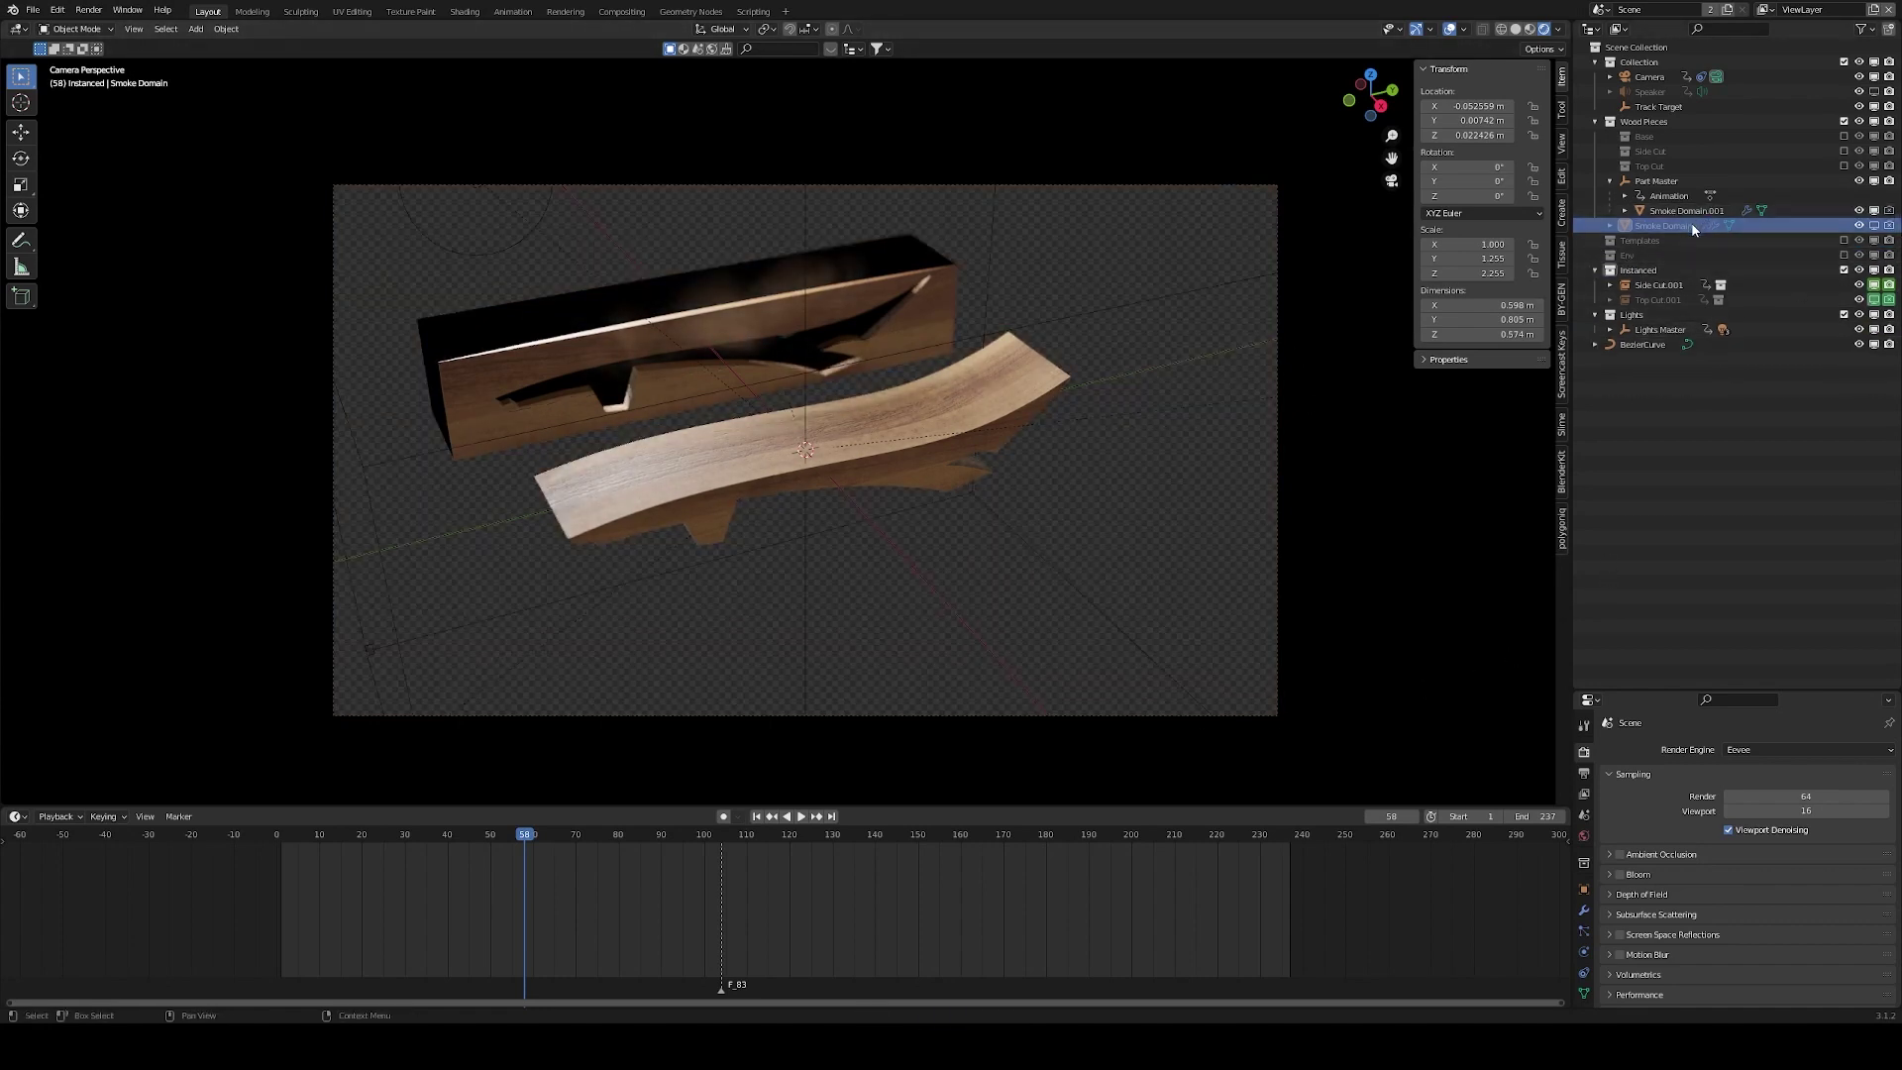
pyautogui.click(1640, 269)
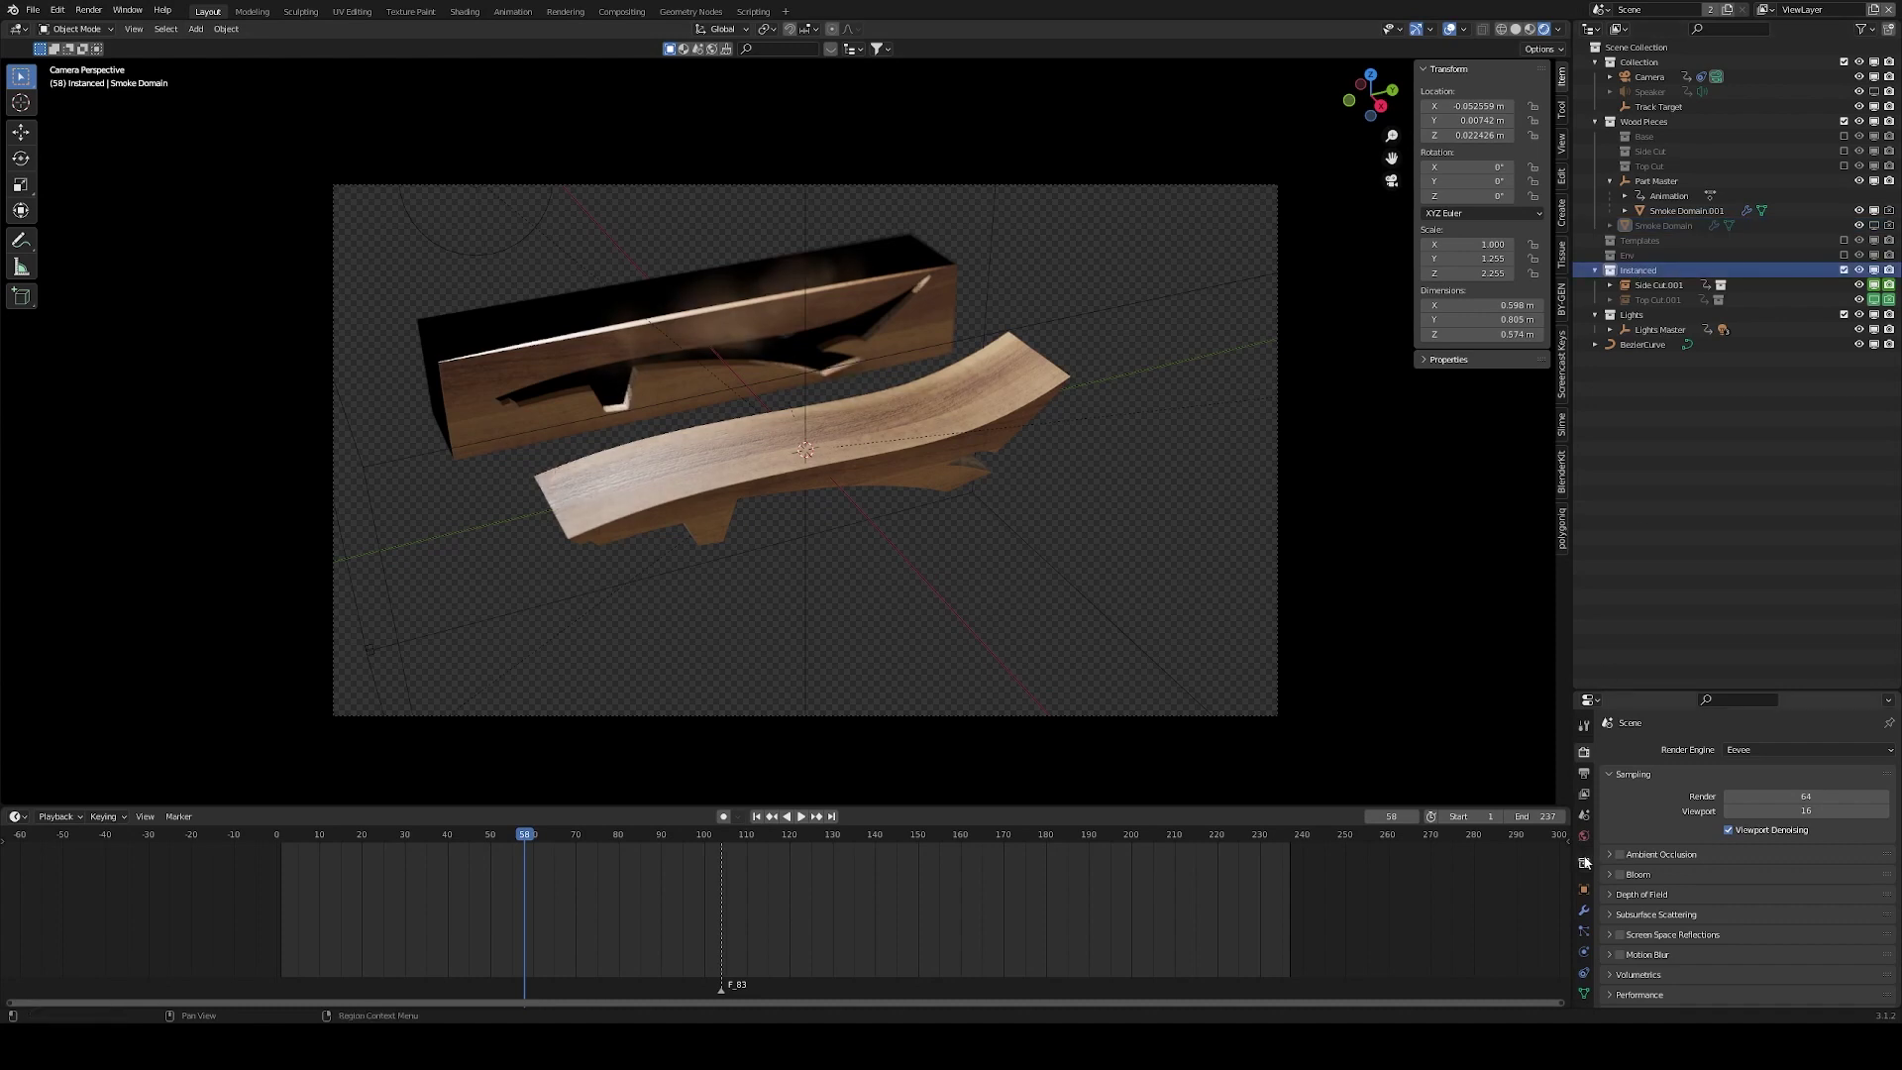
pyautogui.click(1585, 862)
# Make the Instanced collection a holdout and scrub to frame 22 to preview the smoke streak.
pyautogui.click(1730, 804)
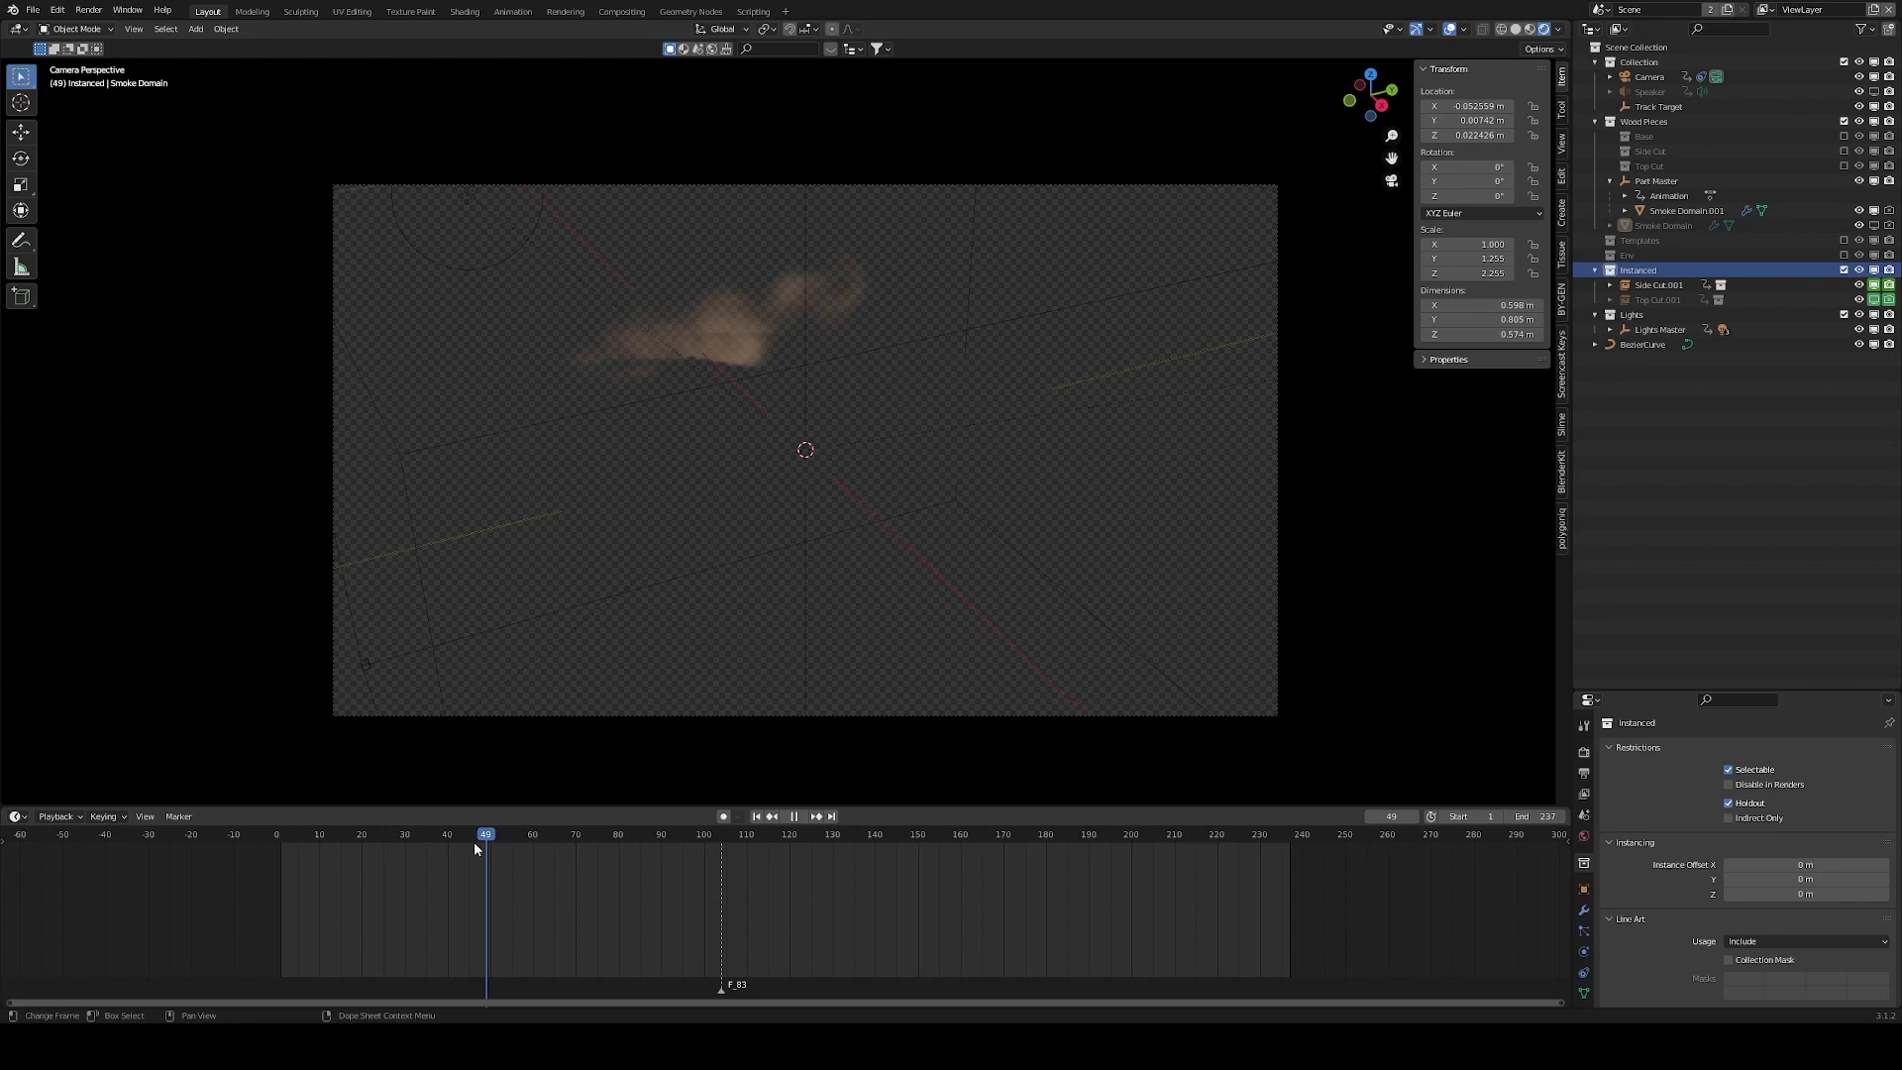
pyautogui.moveTo(474, 848); pyautogui.dragTo(374, 861)
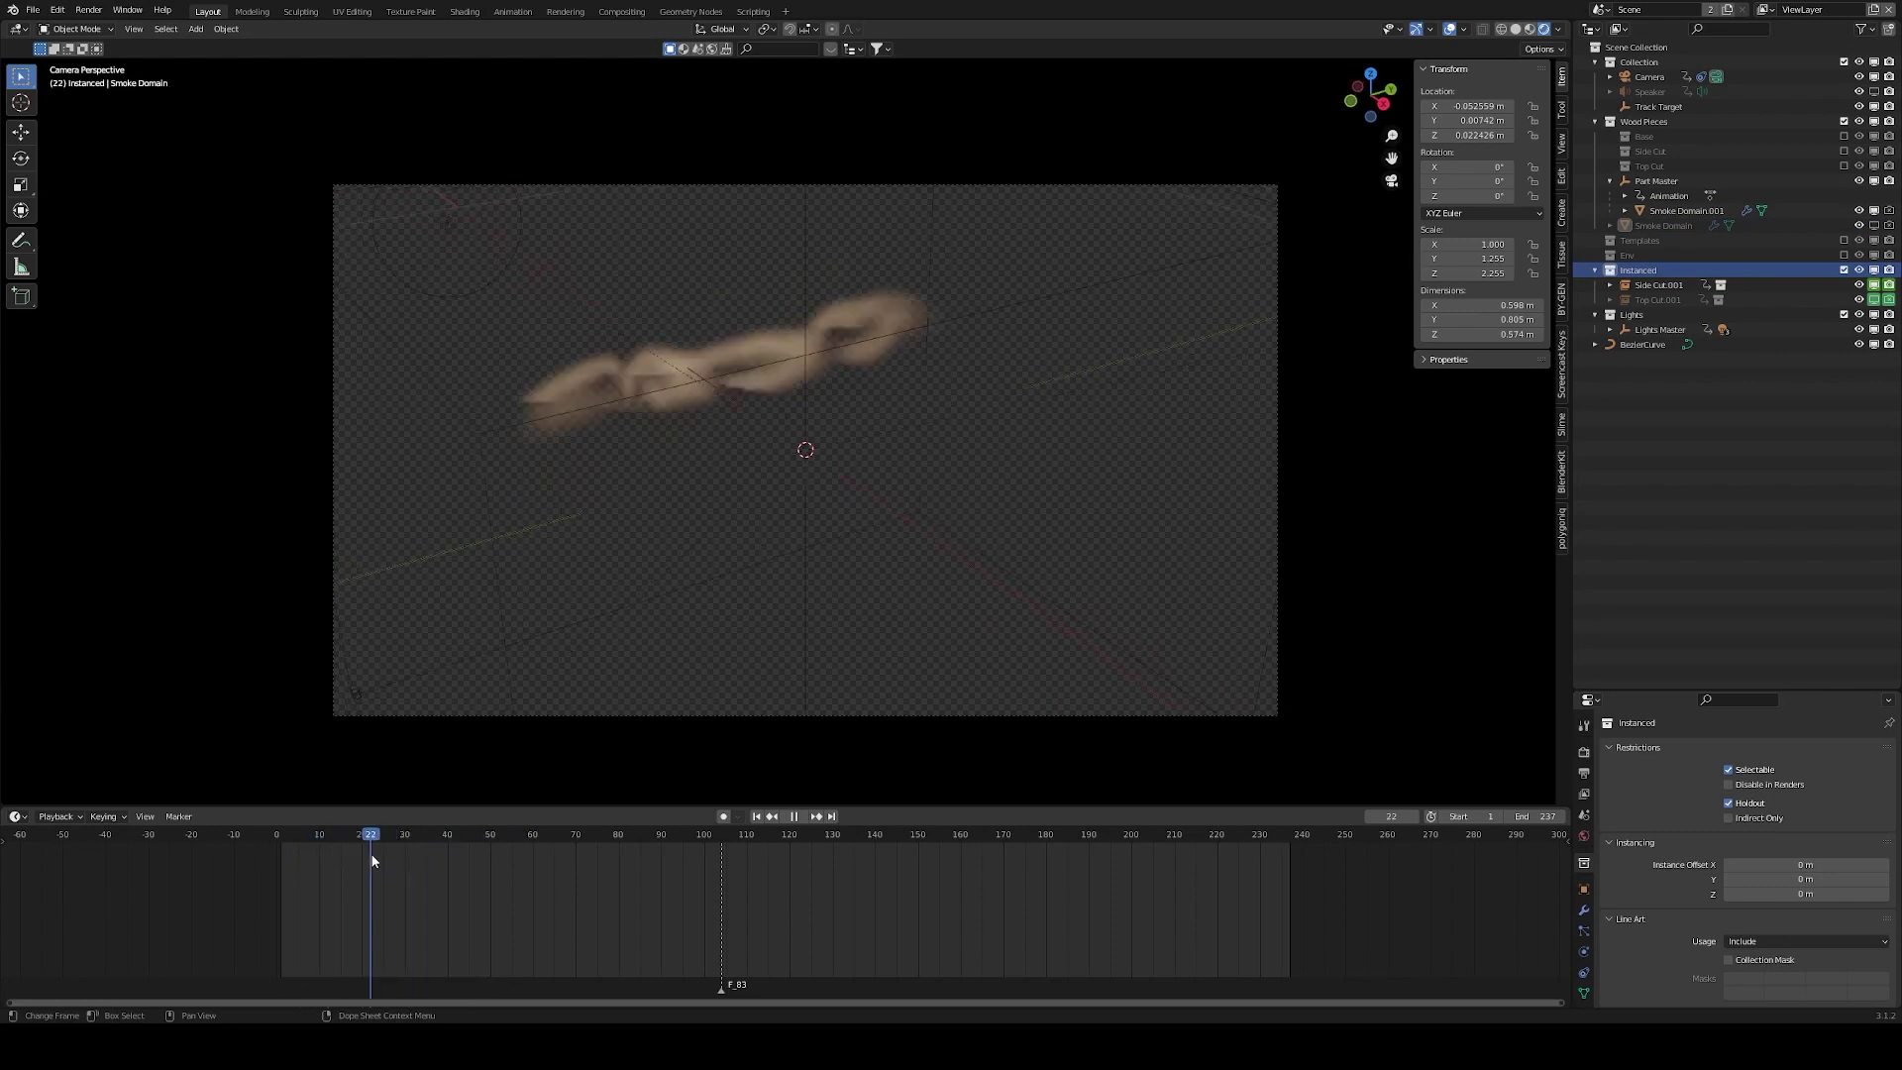